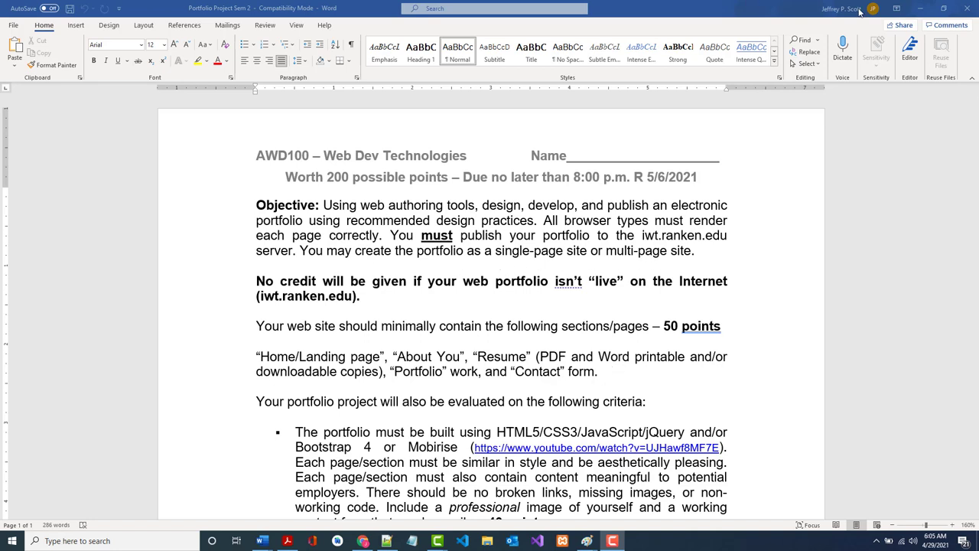
Minimize all six open windows to reveal the desktop
left_click(920, 8)
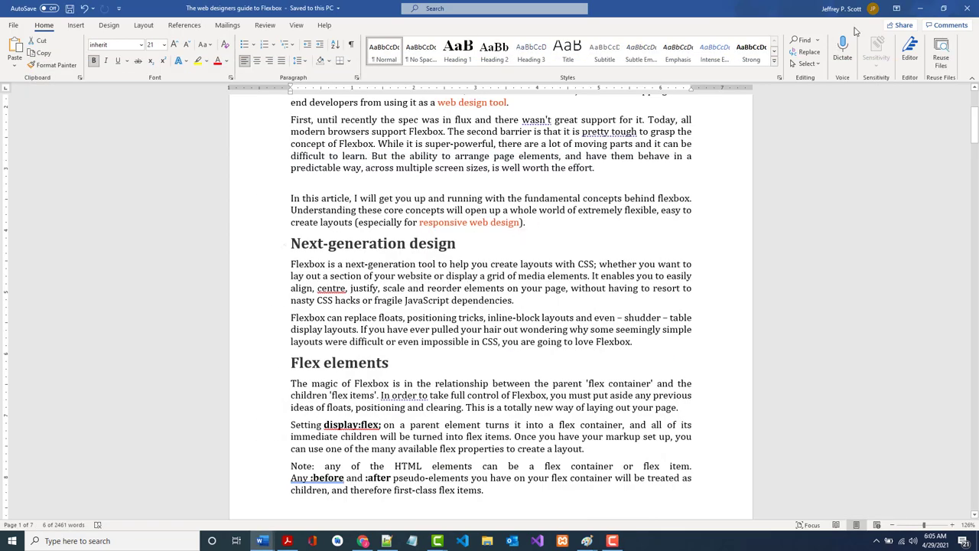
left_click(920, 9)
left_click(920, 8)
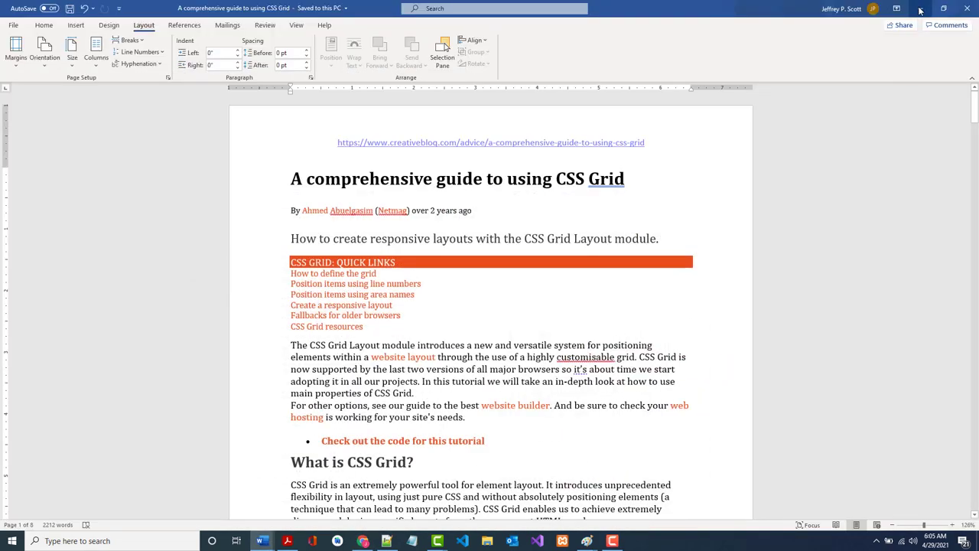
left_click(920, 8)
left_click(920, 9)
left_click(919, 9)
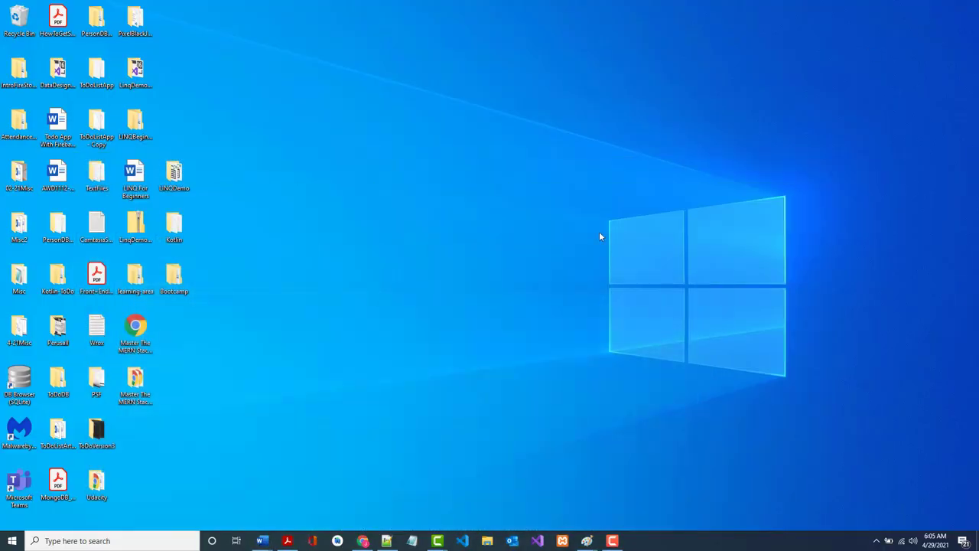
Create a new desktop folder named ePortfolio
right_click(346, 214)
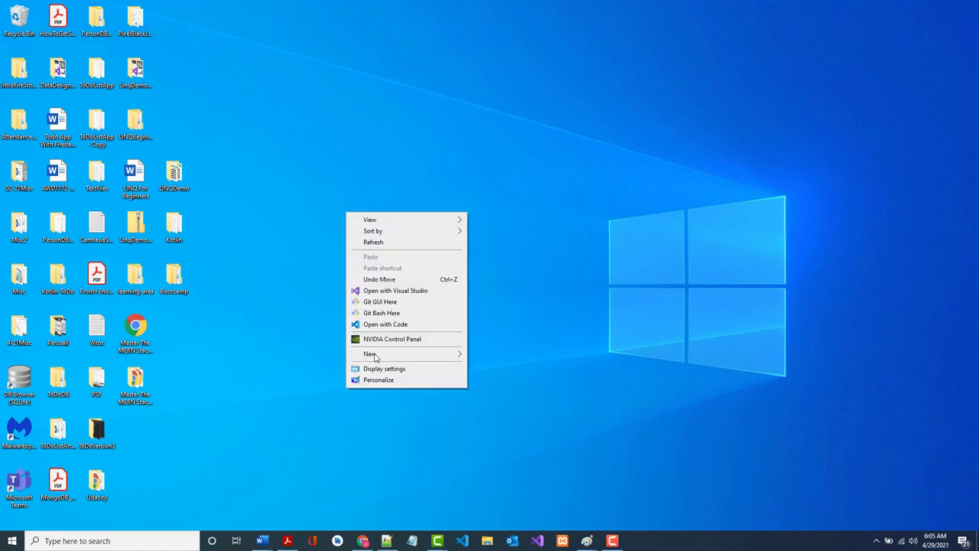
mouse_move(378, 354)
left_click(485, 357)
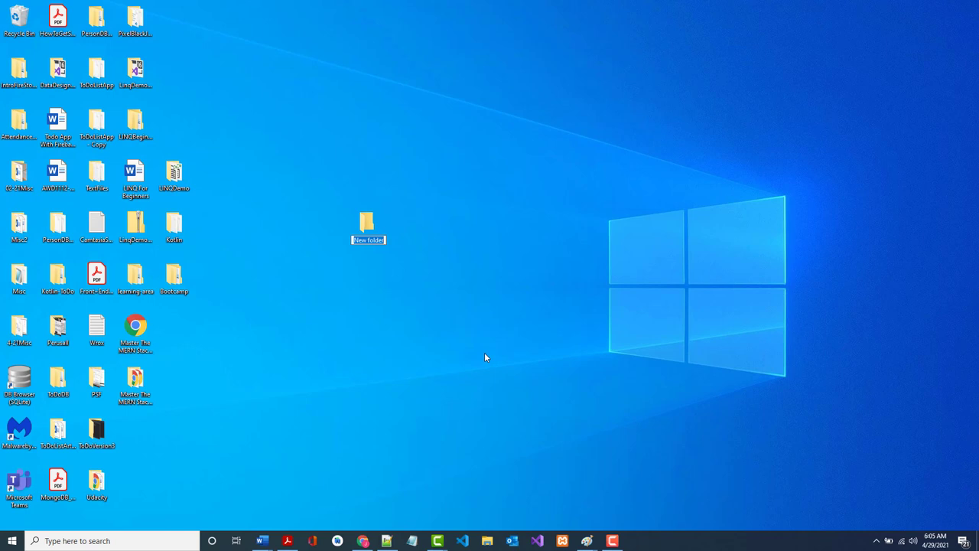
type("ePortfolio")
key("Return")
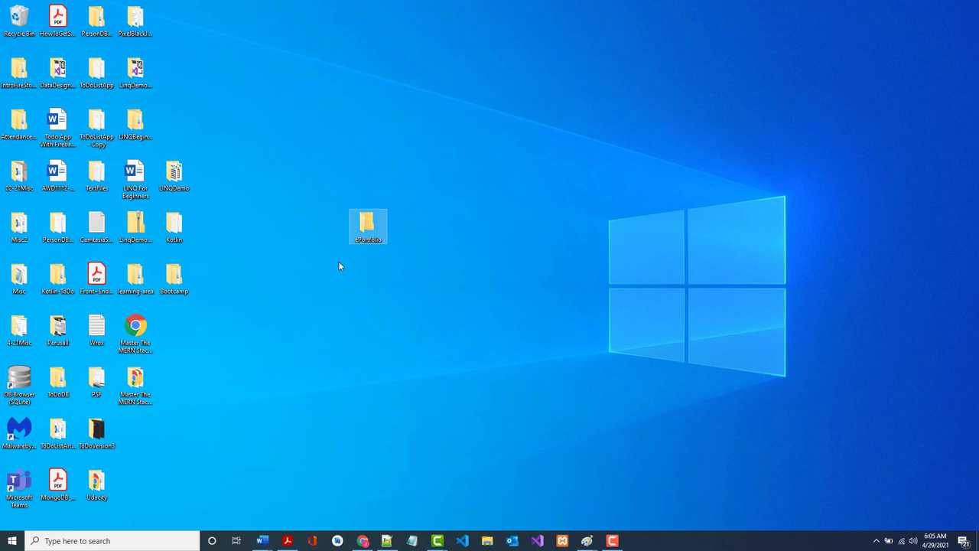
Bring the Portfolio Project Sem 2 document back up from the taskbar
left_click(422, 488)
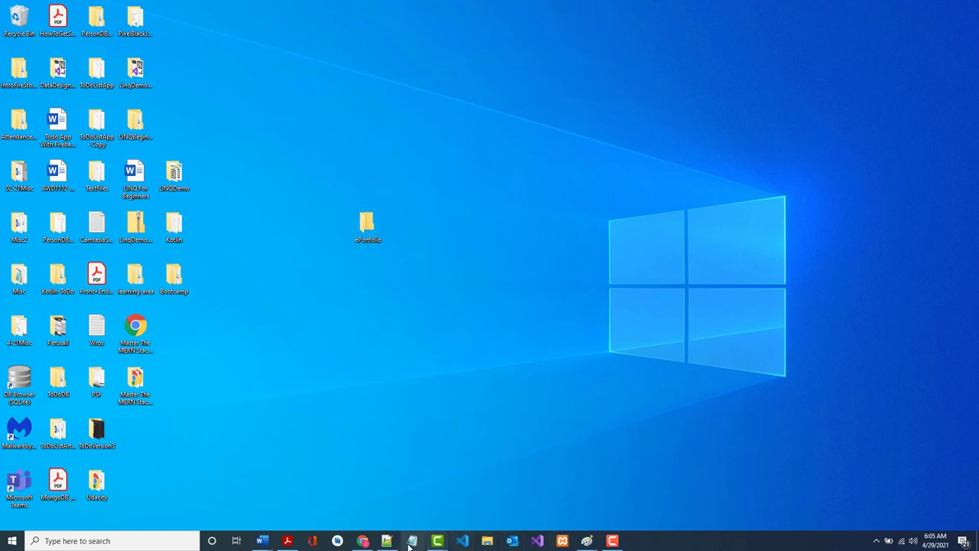
mouse_move(262, 541)
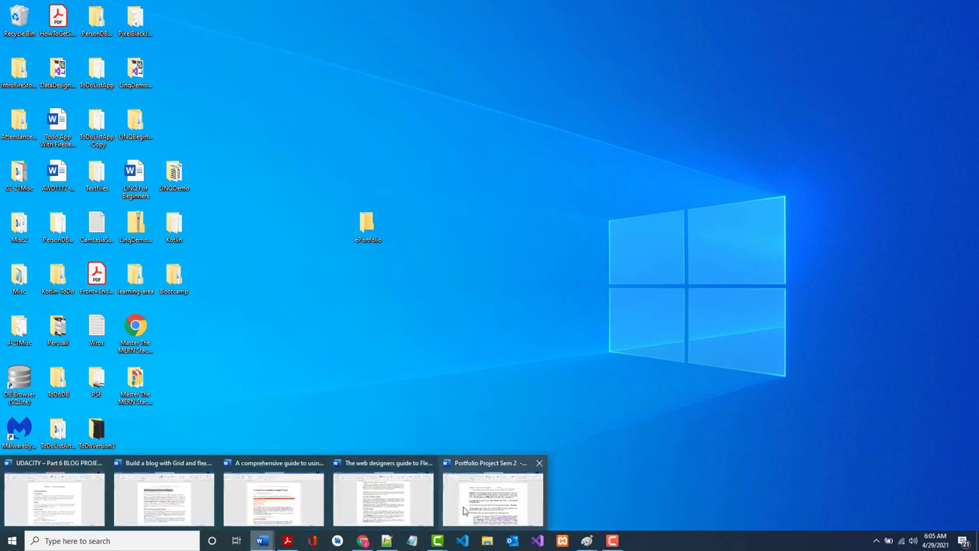
left_click(492, 497)
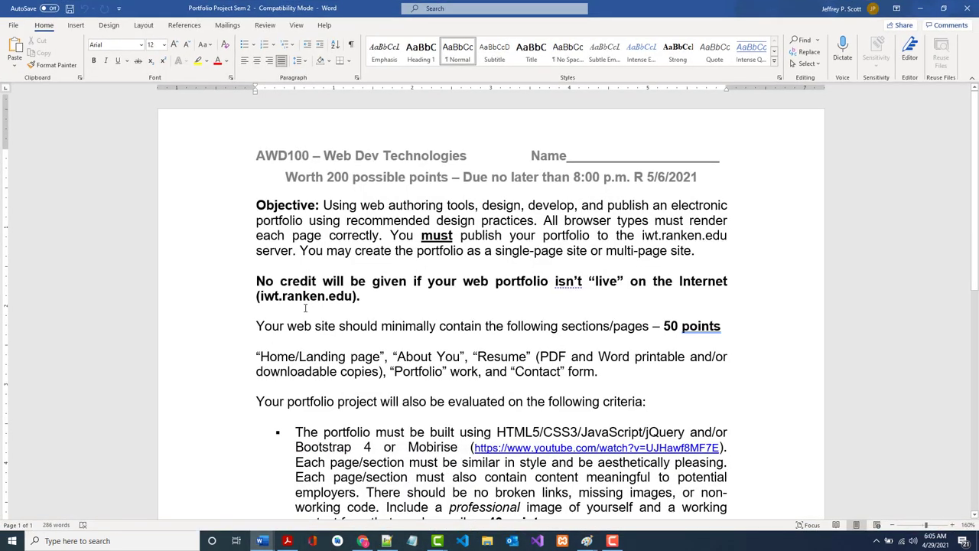
scroll(306, 304, "down", 2)
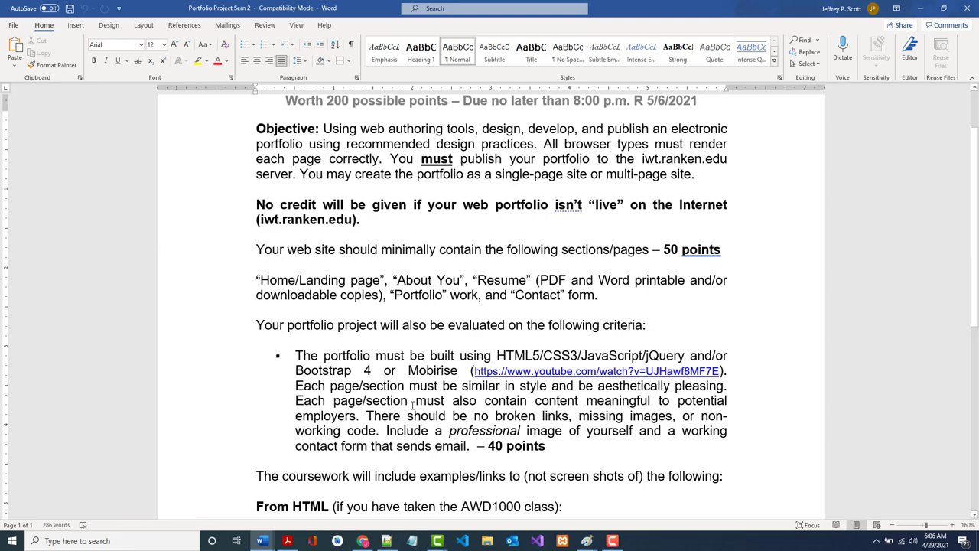
scroll(412, 405, "down", 5)
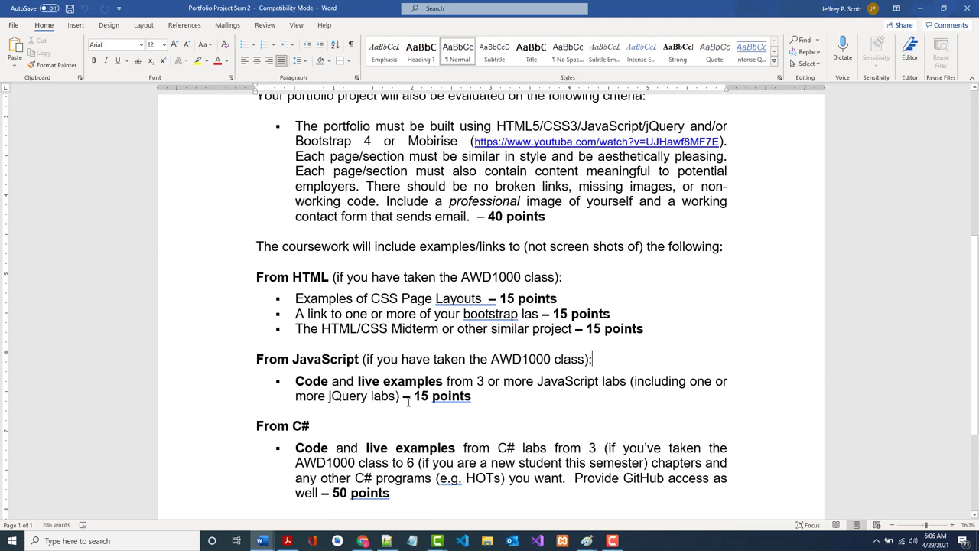
scroll(408, 401, "down", 2)
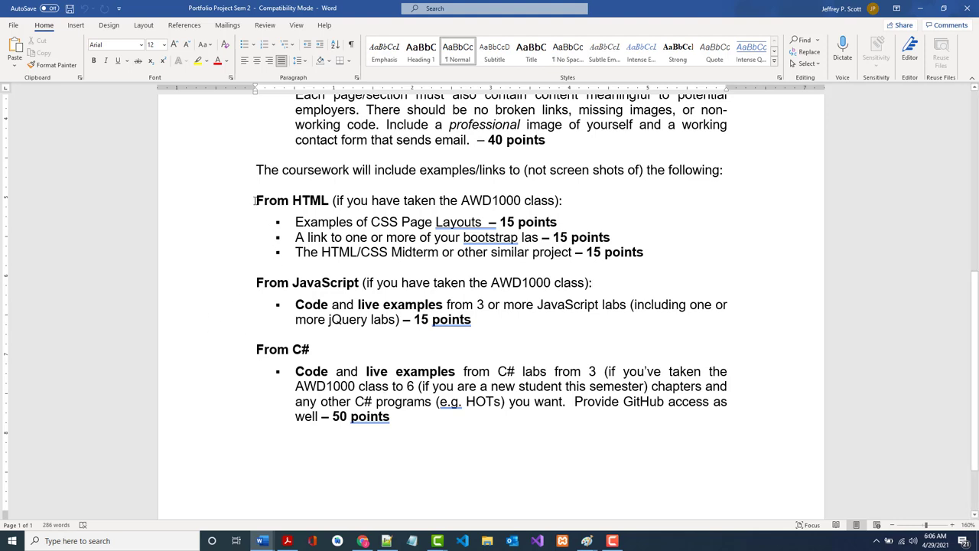
left_click_drag(255, 201, 476, 315)
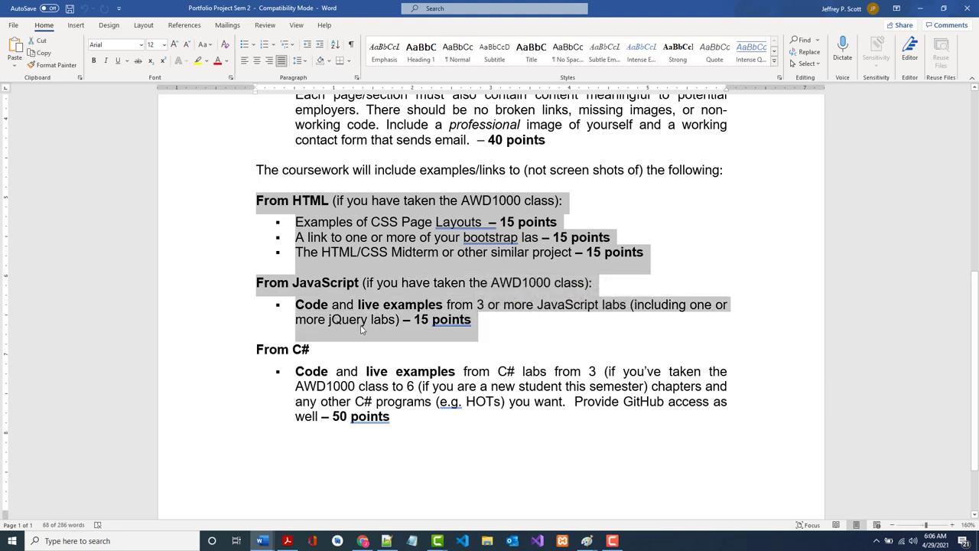
left_click_drag(256, 349, 396, 442)
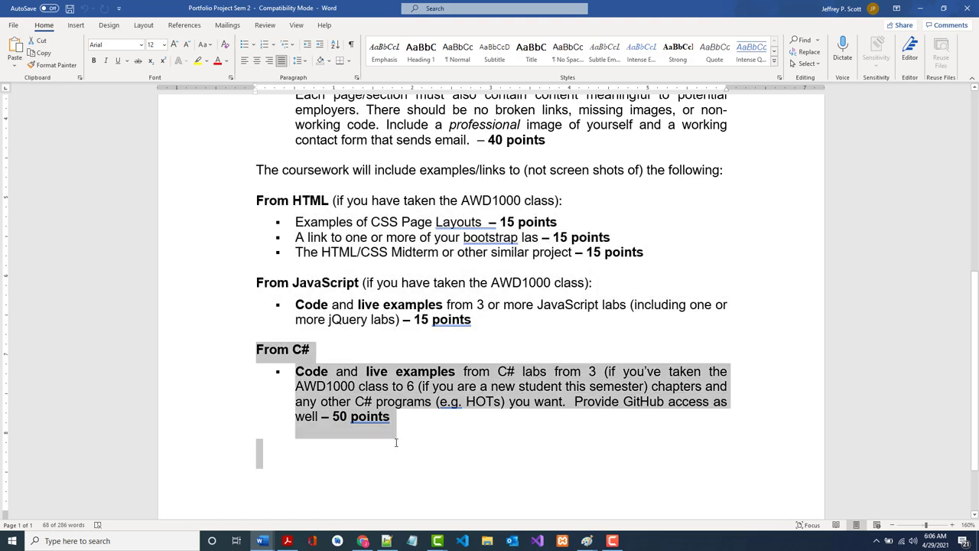
scroll(390, 428, "down", 2)
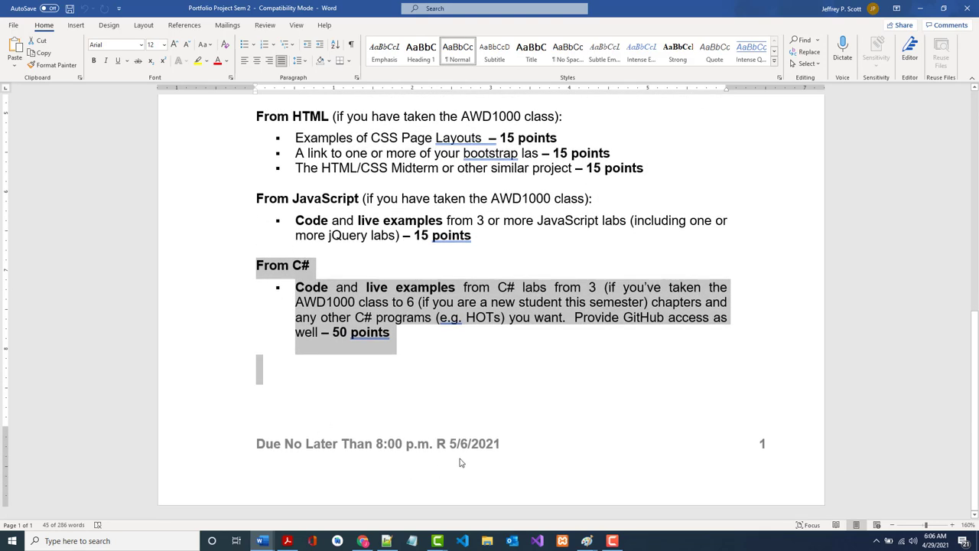
scroll(321, 424, "up", 6)
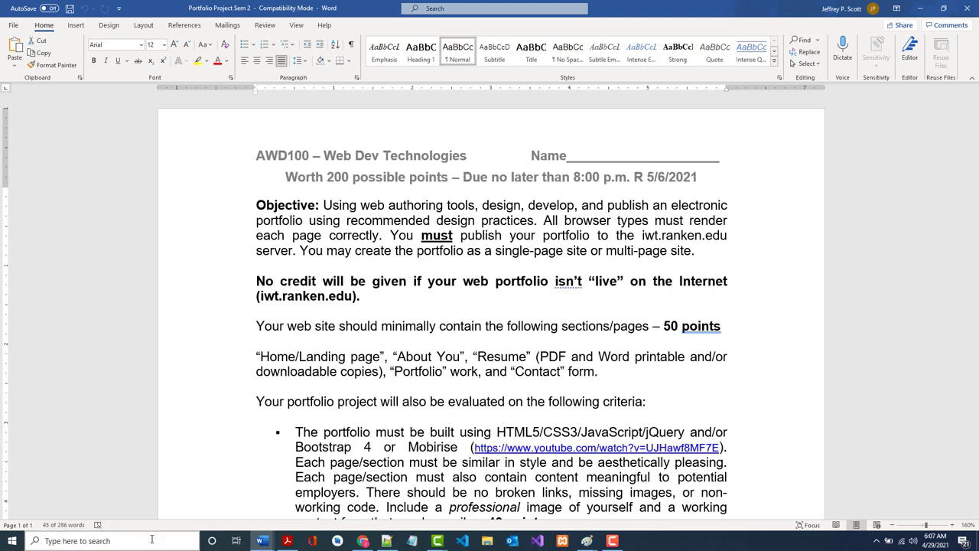
Open mobirise.com in a new Chrome tab
left_click(359, 540)
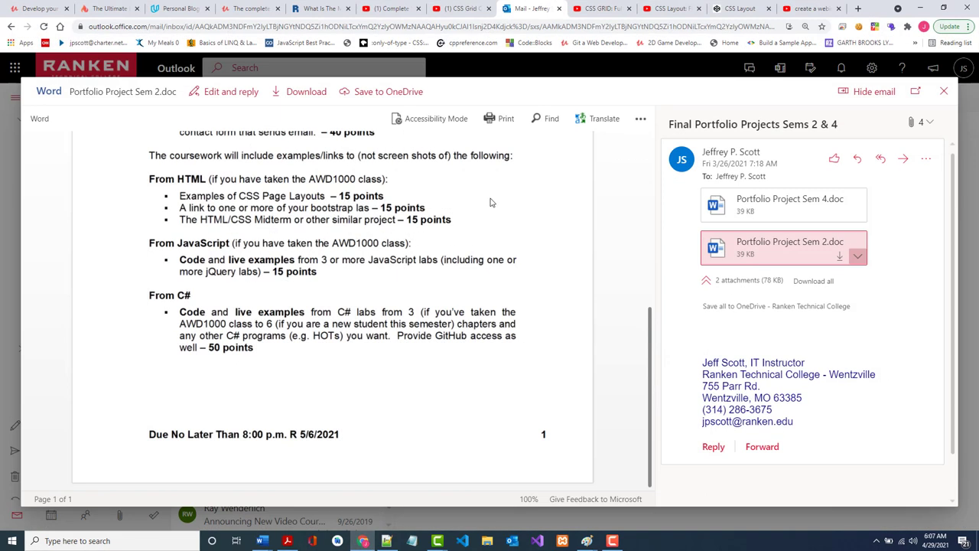
left_click(857, 9)
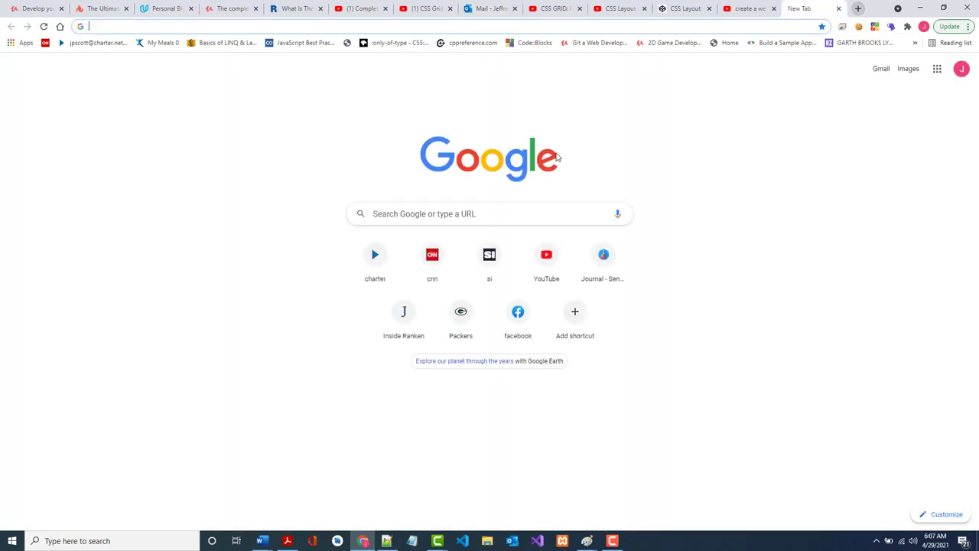
type("a")
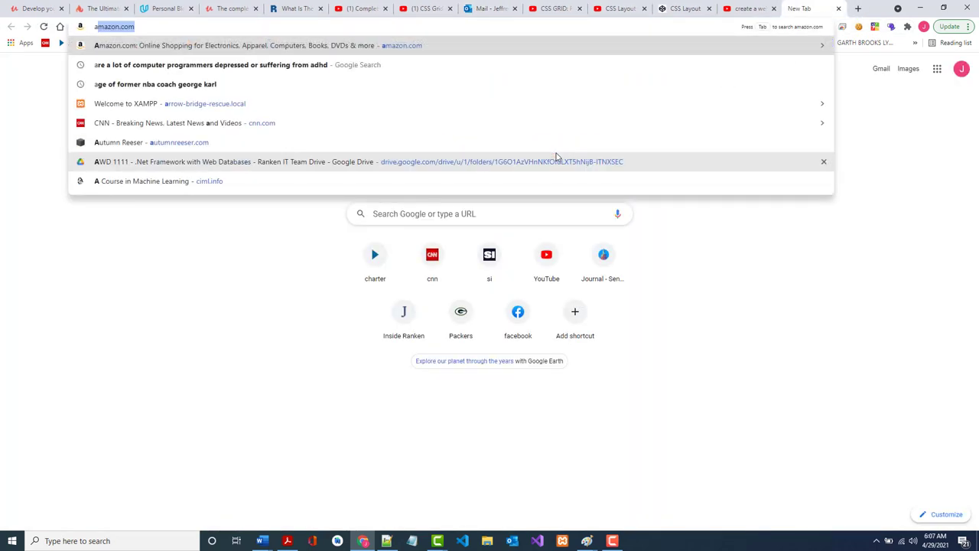
key("BackSpace")
type("m")
key("BackSpace")
key("BackSpace")
type("mo")
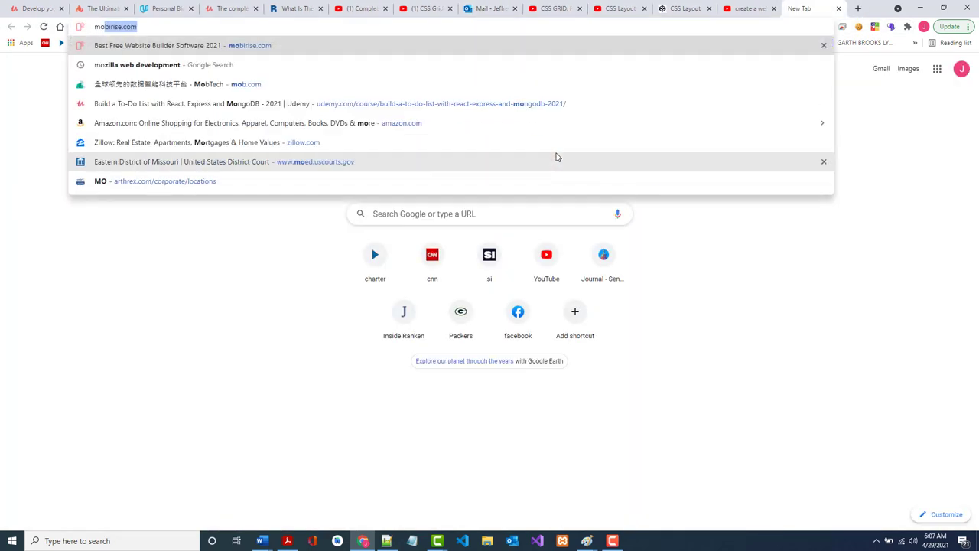
key("Right")
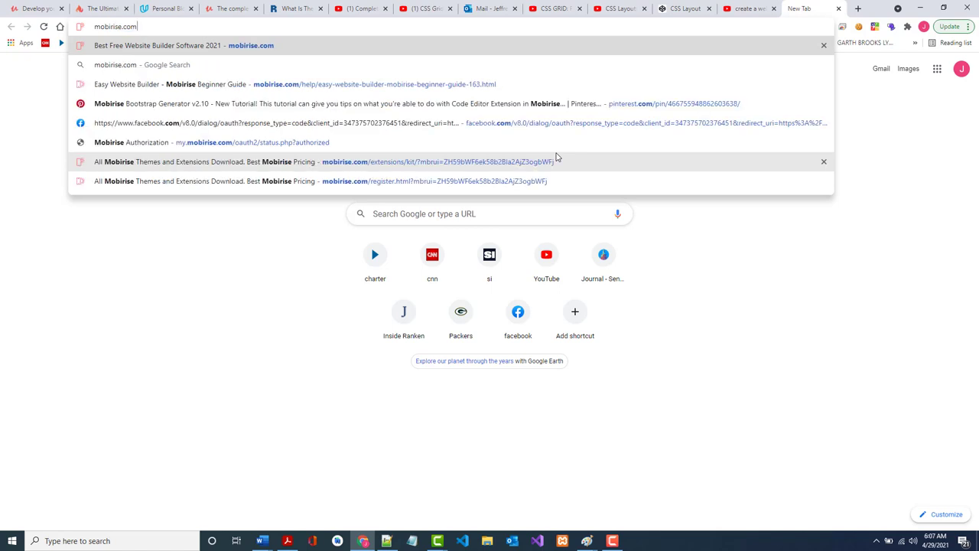
key("Return")
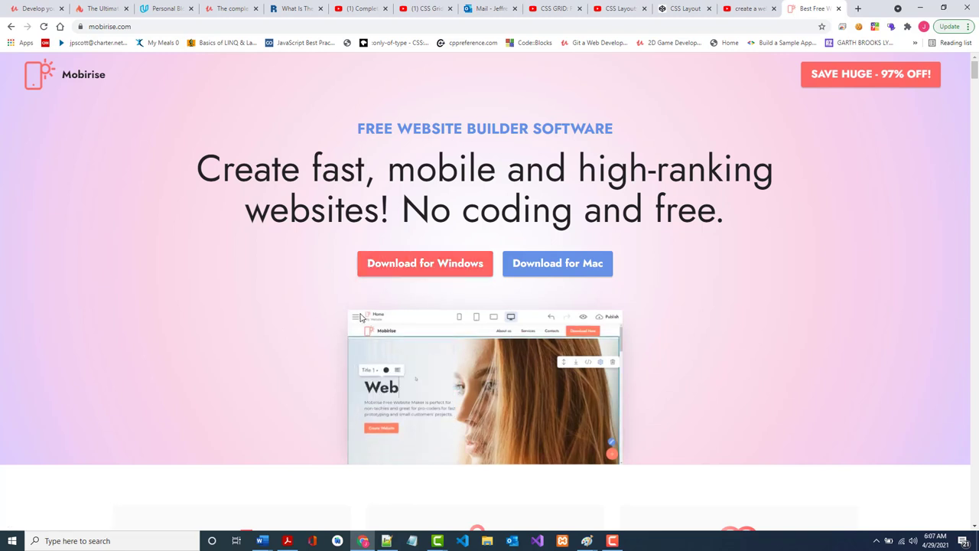
Launch the Mobirise desktop app through Windows search for 'mobi'
left_click(116, 540)
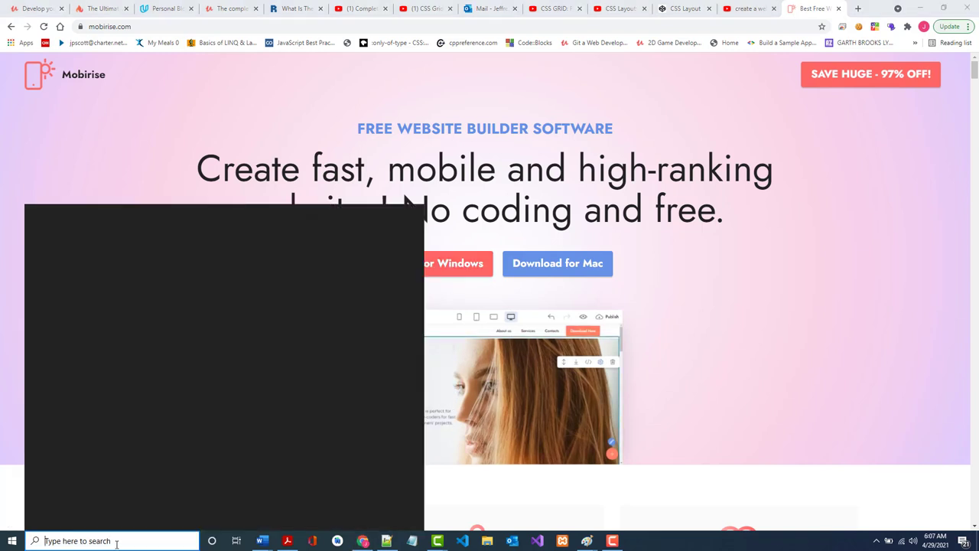
type("mobi")
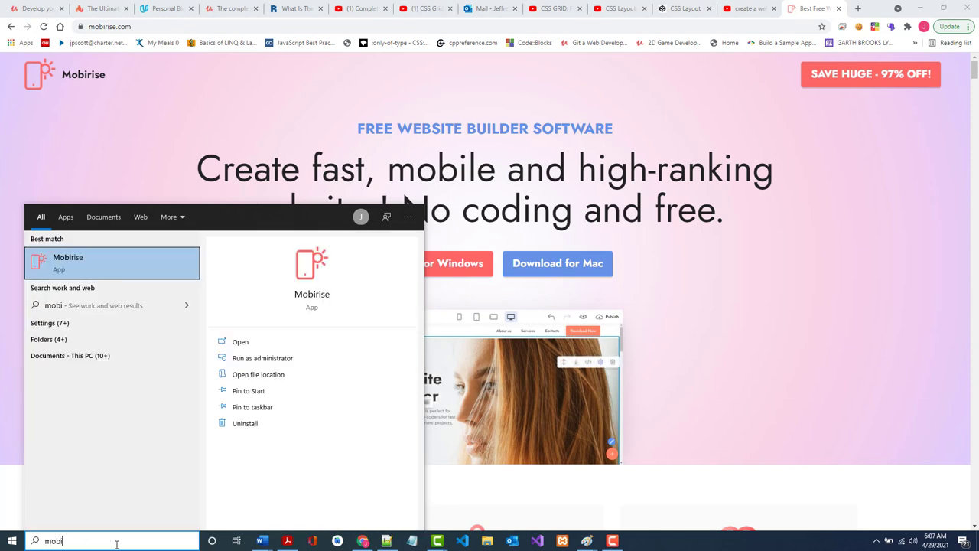
left_click(78, 259)
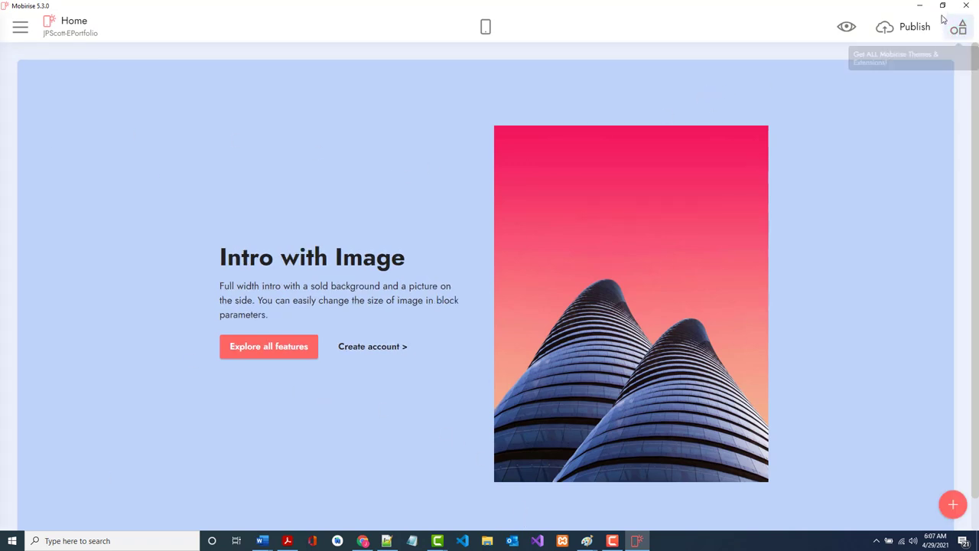
Close the Mobirise app and relaunch it from Windows search recent items
left_click(965, 7)
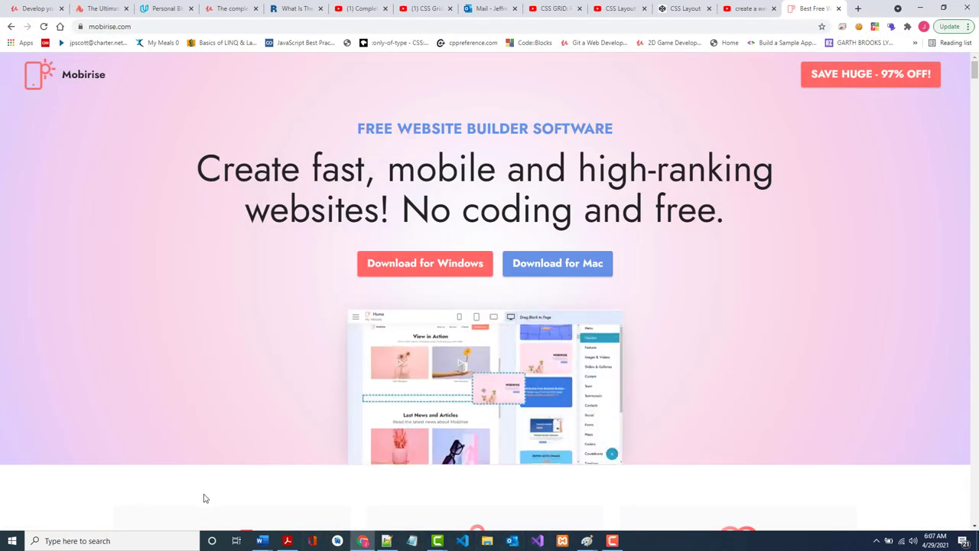
left_click(78, 540)
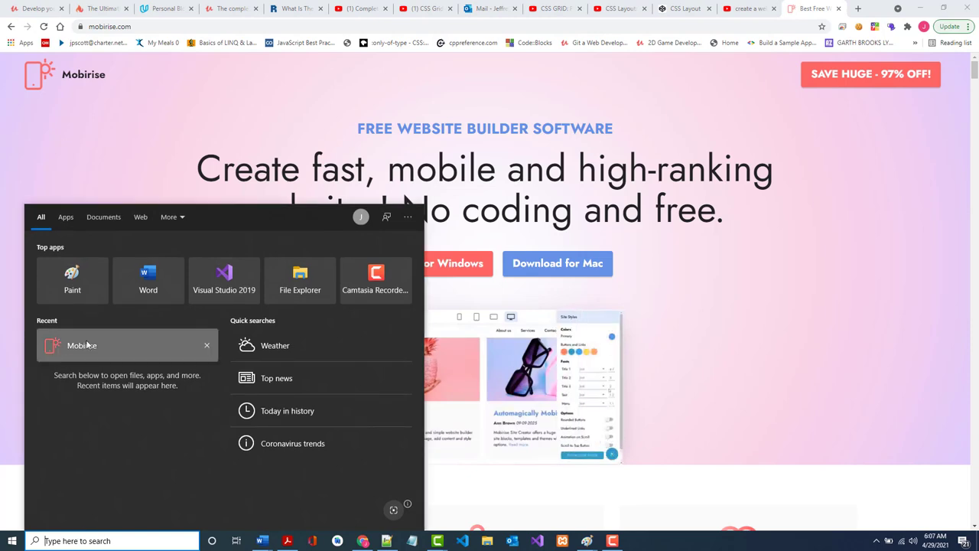
left_click(87, 348)
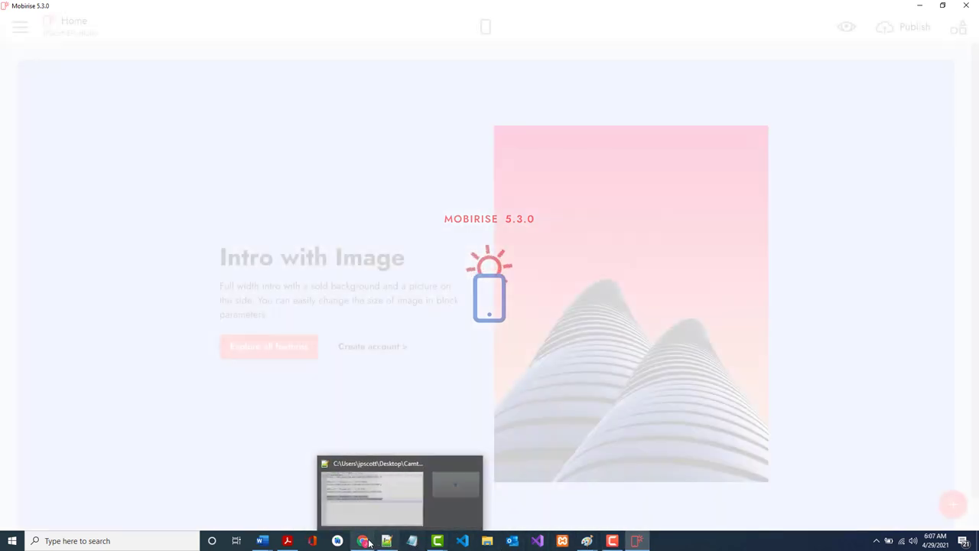
Close the mobirise.com tab in Chrome and minimize the browser
left_click(371, 489)
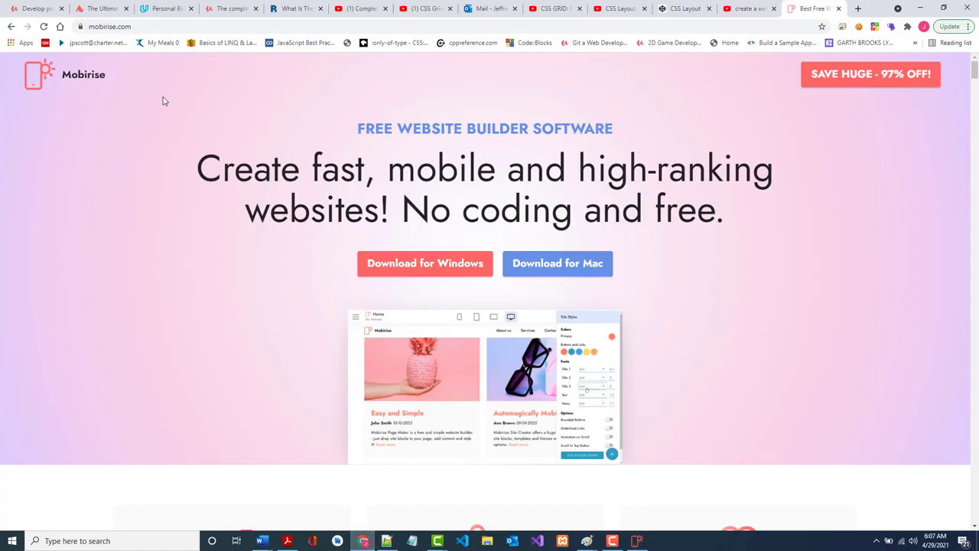
left_click(838, 8)
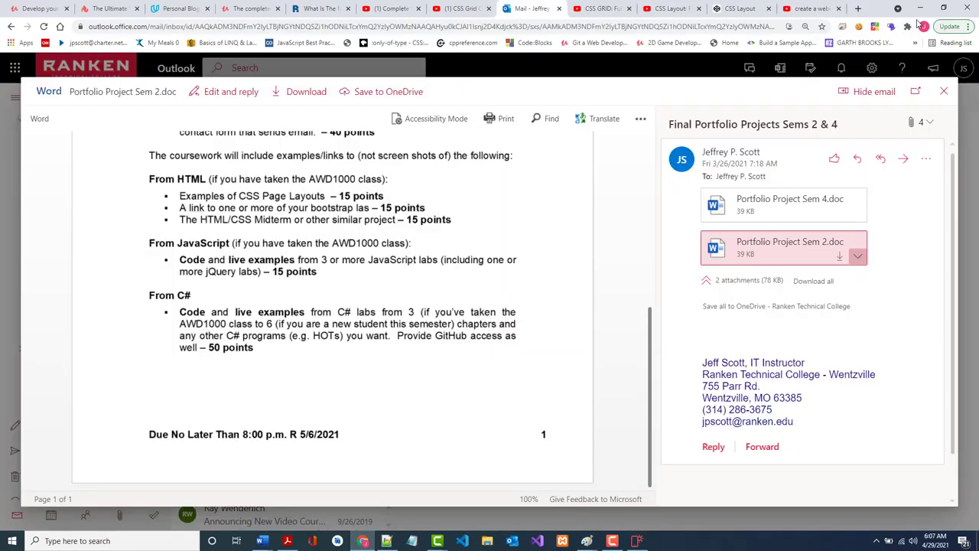
left_click(922, 9)
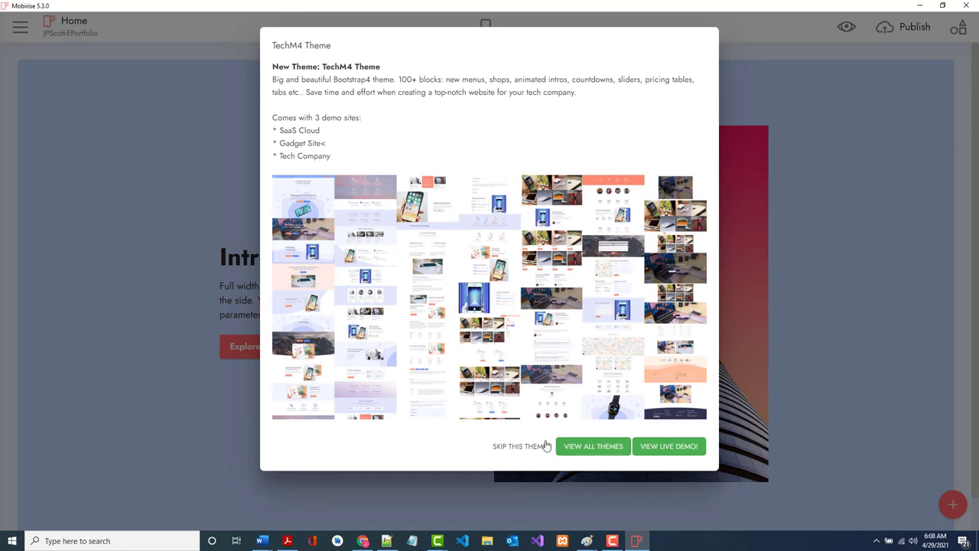
Skip the TechM4 theme promotion and start a new site from the Sites menu
left_click(520, 447)
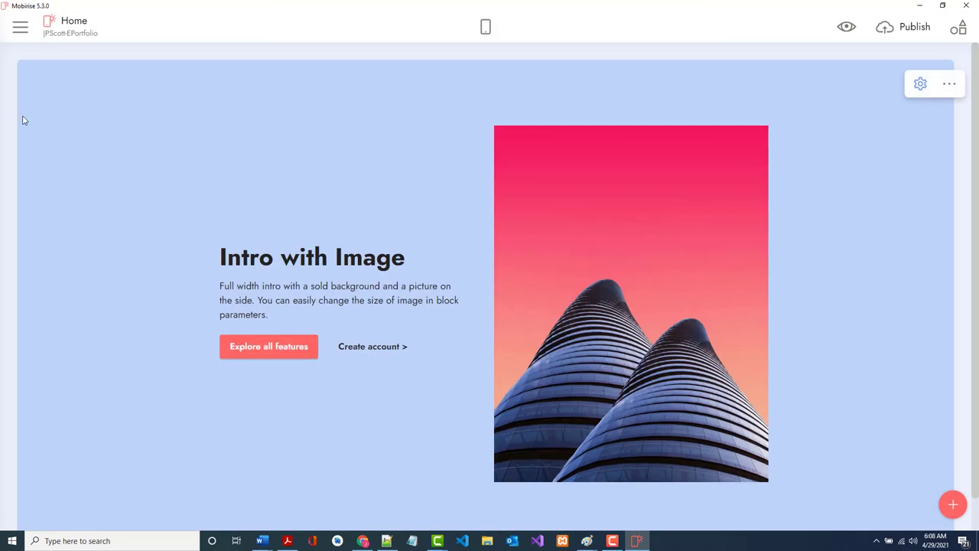
left_click(19, 29)
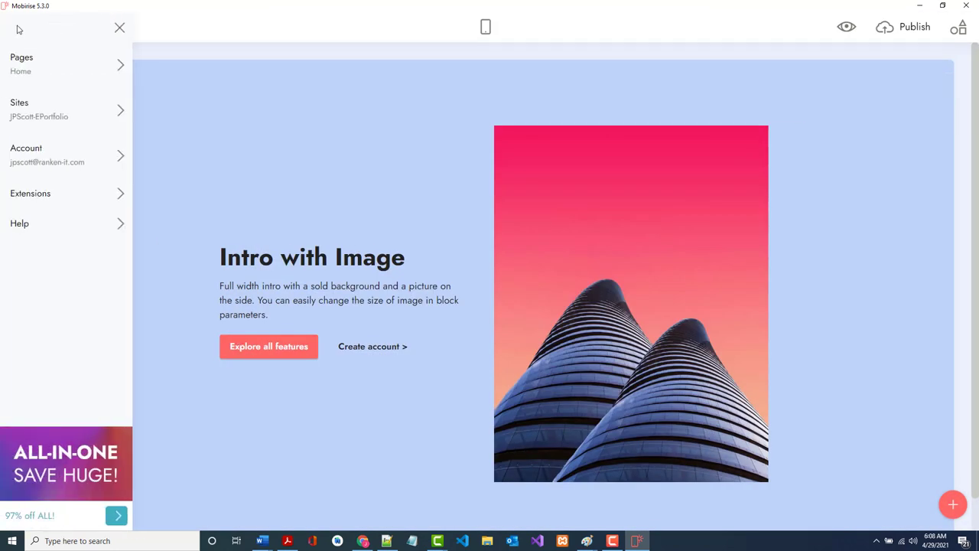
left_click(27, 107)
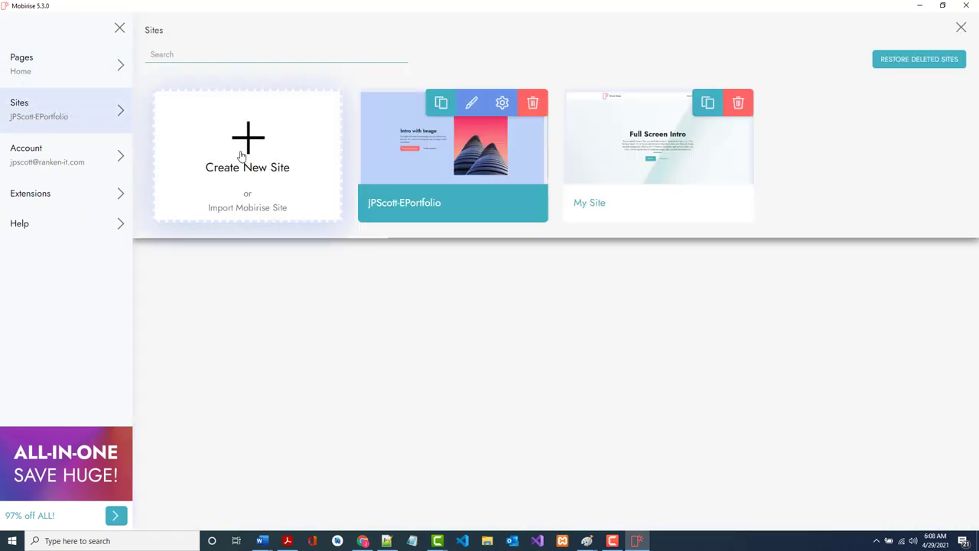
left_click(239, 156)
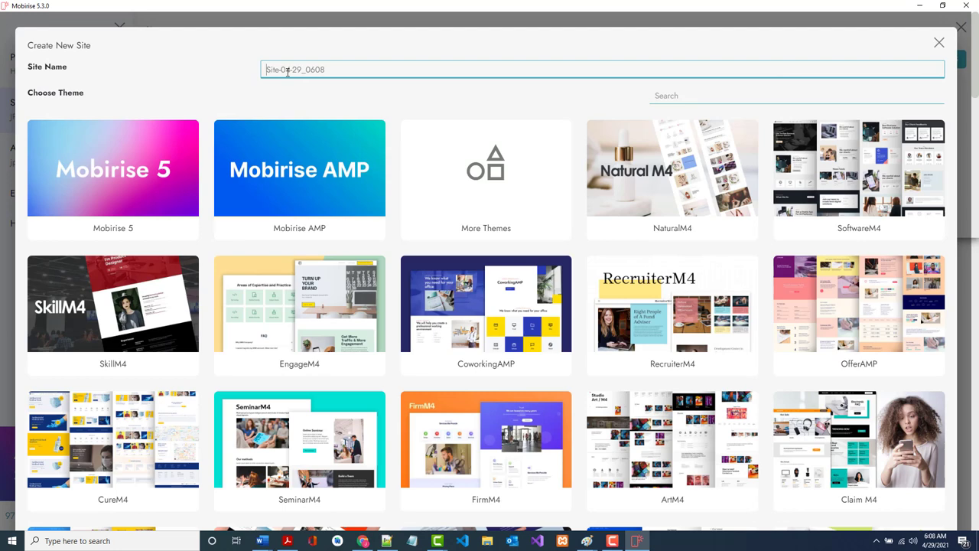
Name the new site ePortFolio and choose the Mobirise AMP theme
left_click_drag(337, 70, 246, 75)
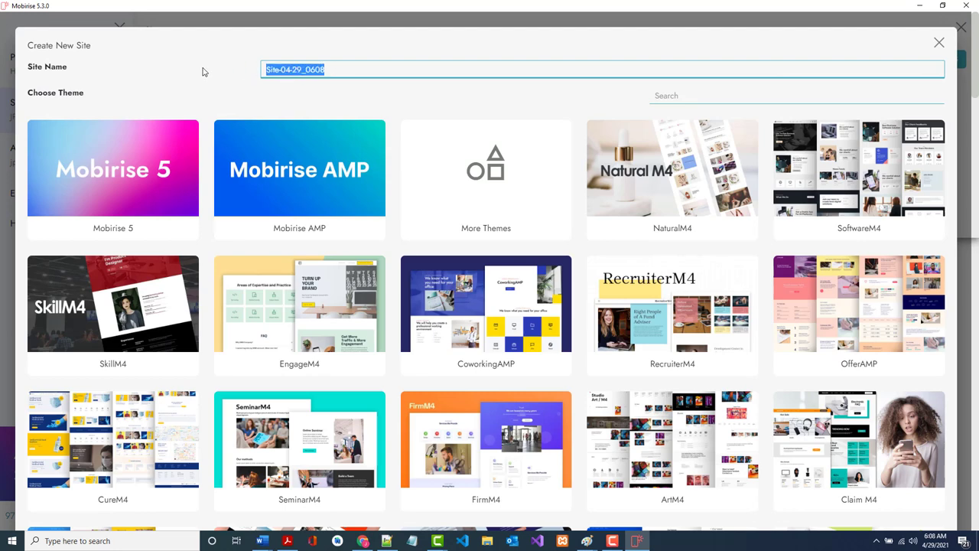
type("ePortFolio")
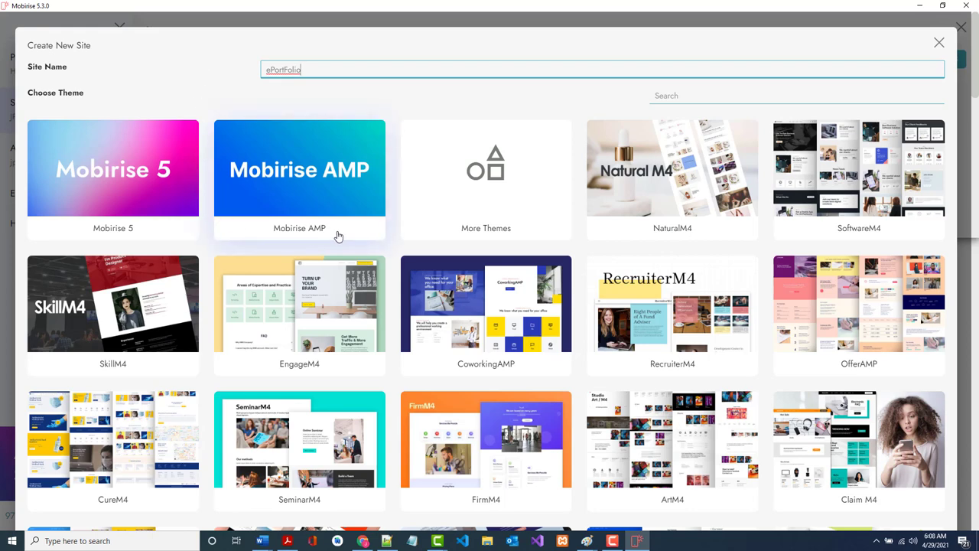
left_click(244, 176)
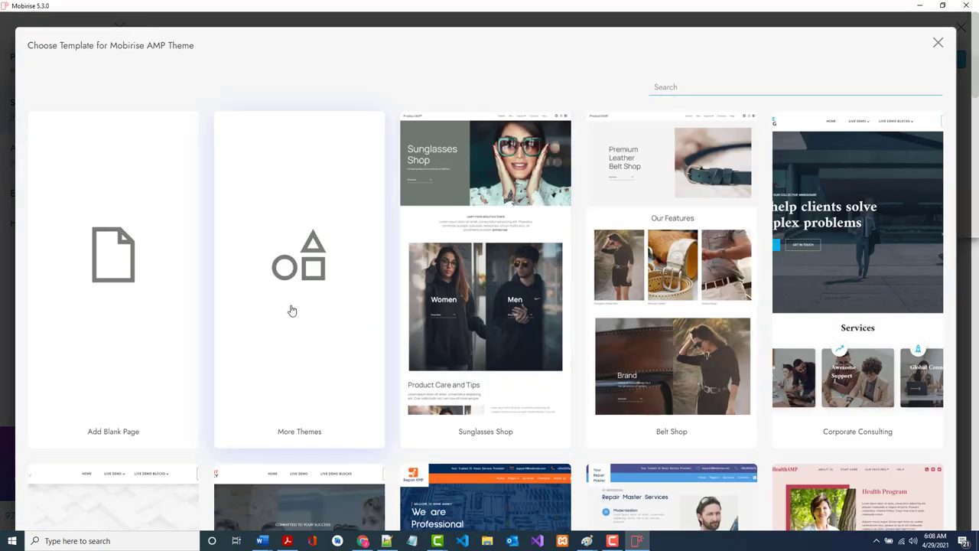
Start the ePortFolio site from a blank page and confirm its creation
left_click(156, 279)
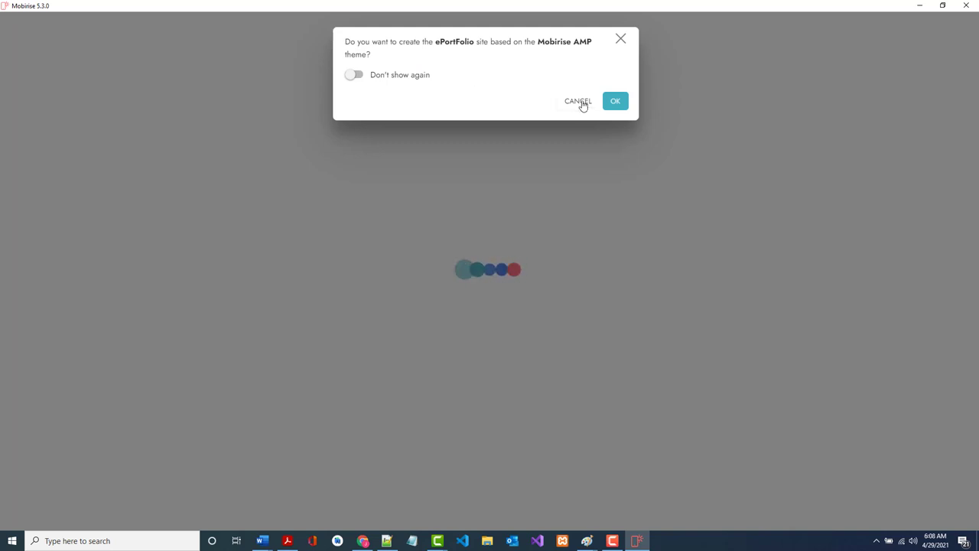
left_click(616, 102)
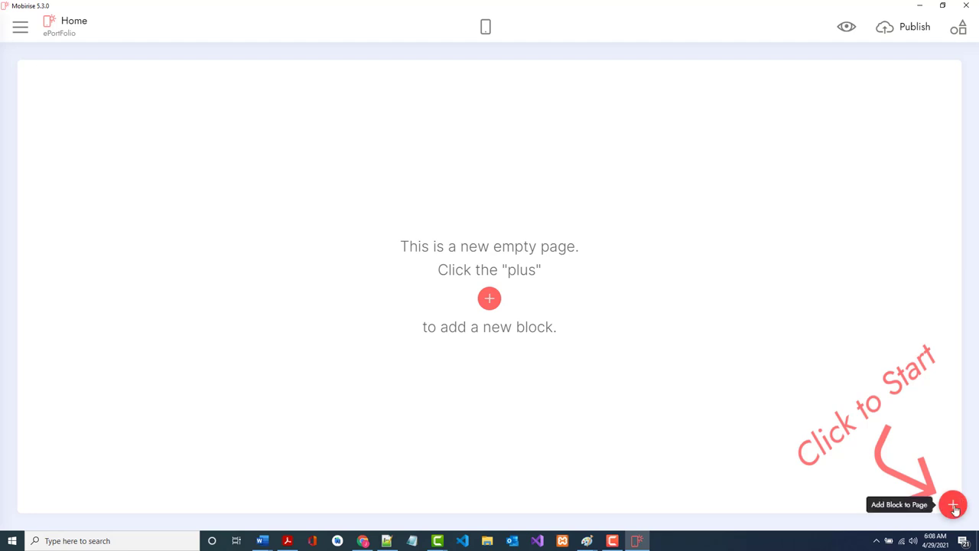
Drag the first Menu block from the block library onto the top of the Home page
left_click(953, 504)
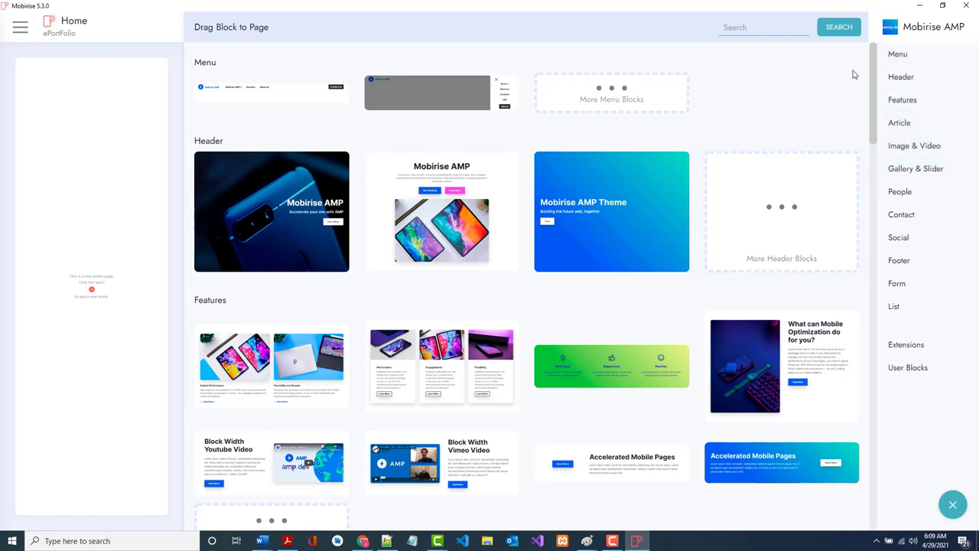
left_click(900, 55)
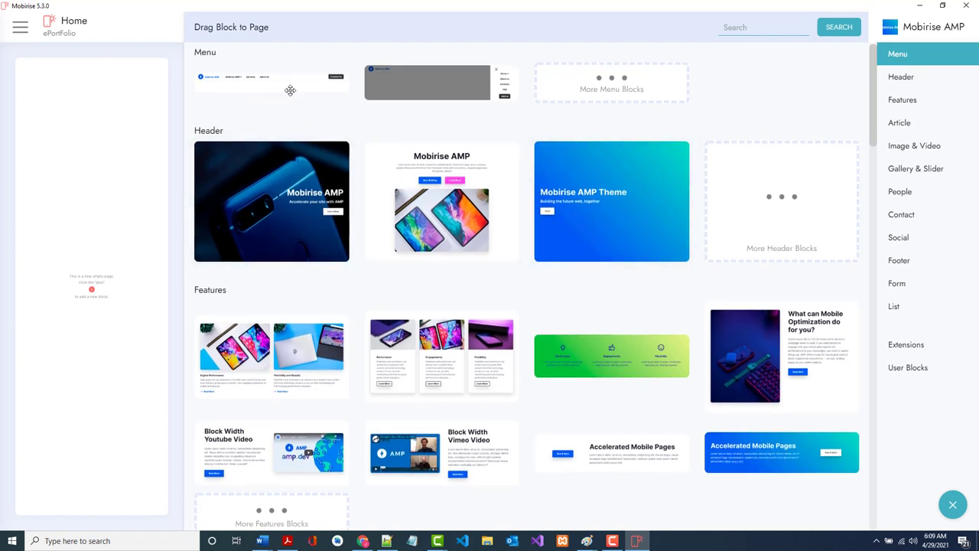
left_click_drag(281, 82, 88, 107)
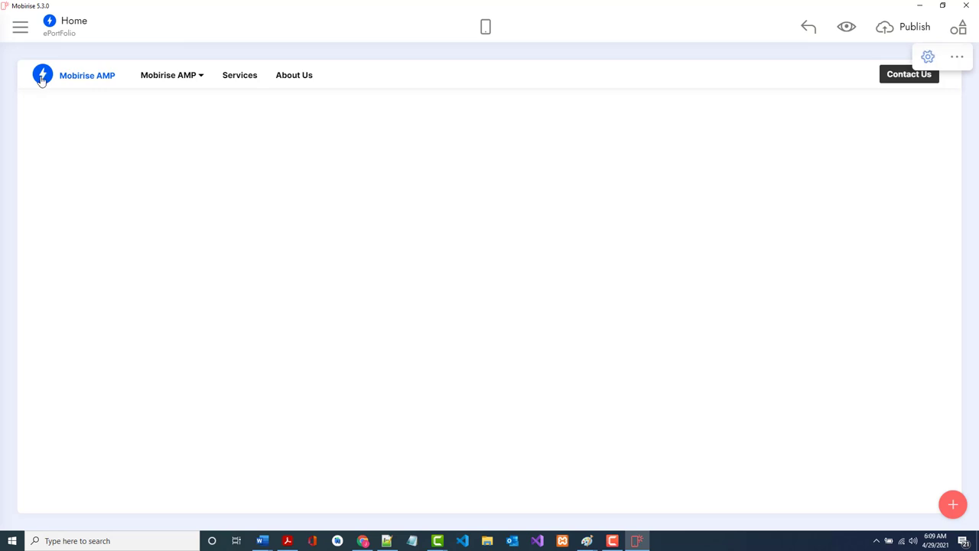
left_click(88, 83)
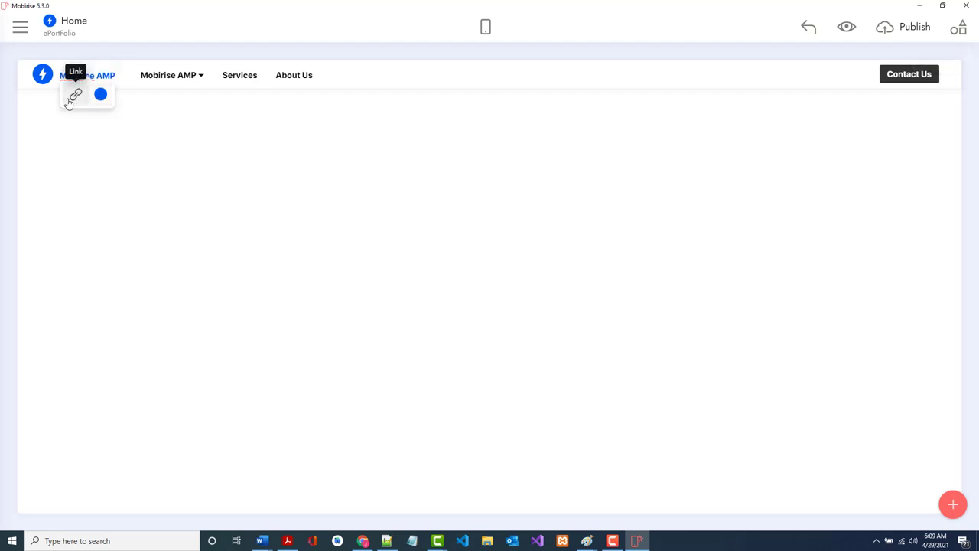
Replace the Mobirise AMP brand text with E-Portfolio
double_click(101, 78)
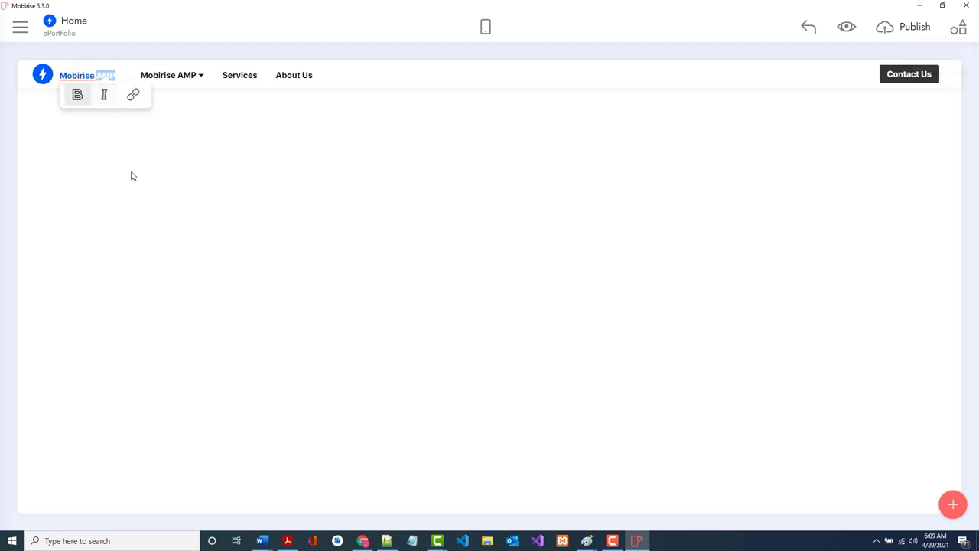
key("BackSpace")
key("BackSpace")
key("BackSpace")
key("BackSpace")
key("BackSpace")
key("BackSpace")
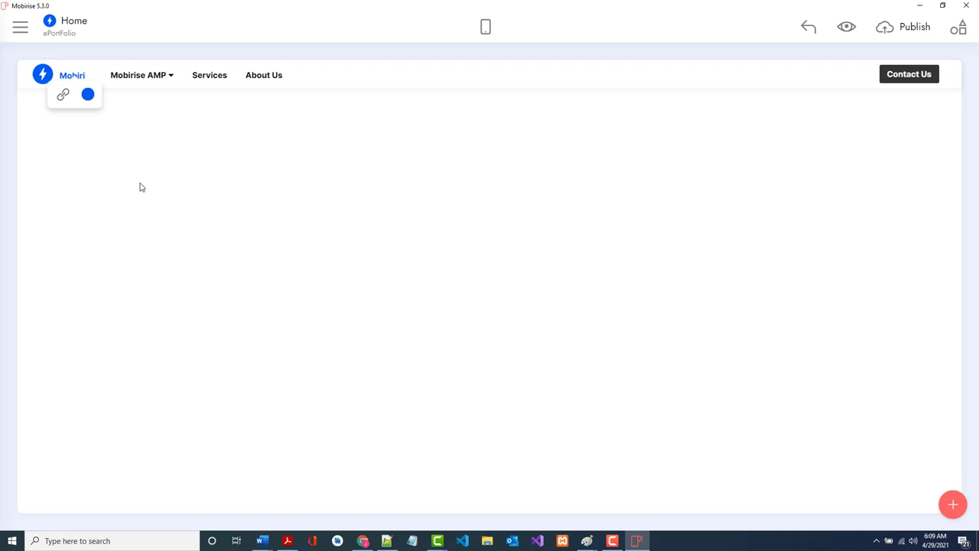
key("BackSpace")
key("BackSpace")
key("BackSpace")
key("BackSpace")
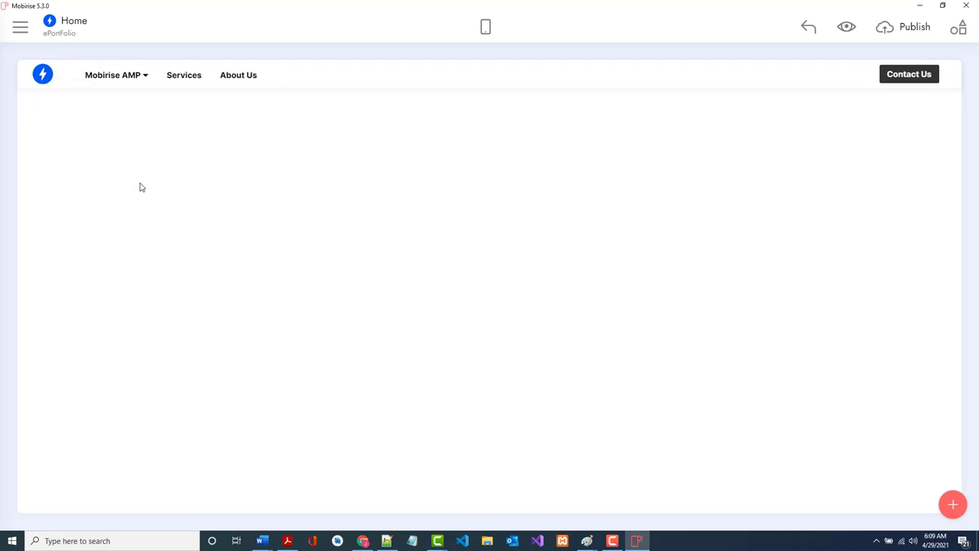
type("El")
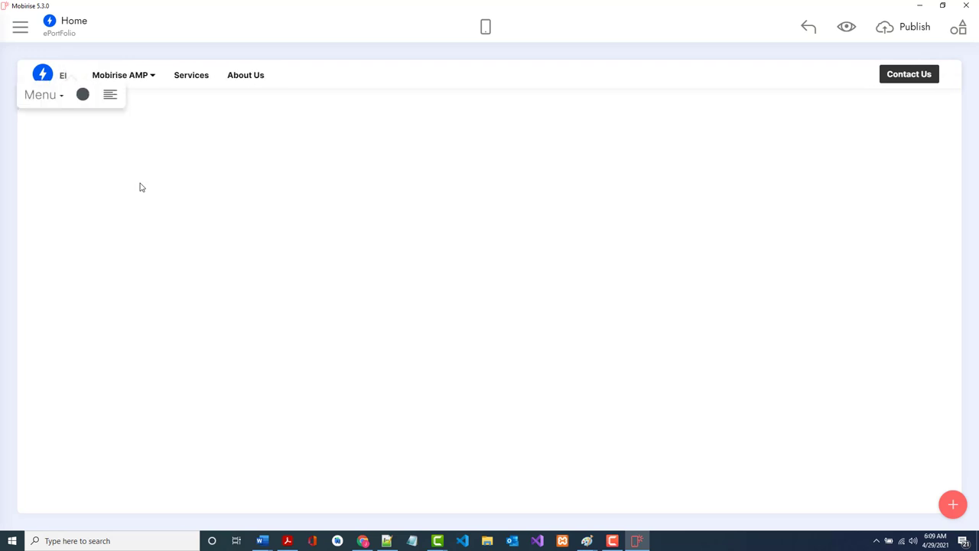
key("BackSpace")
type("-Por")
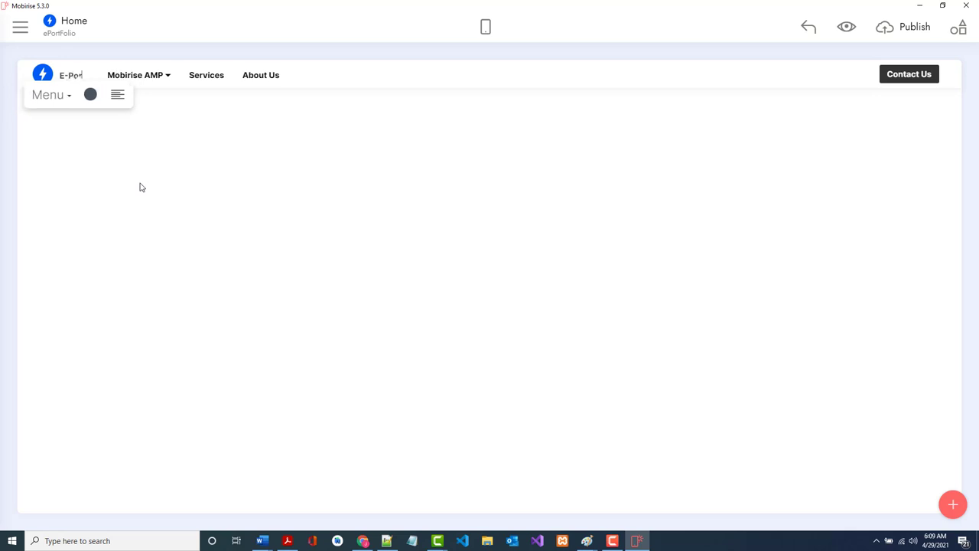
type("tfolio")
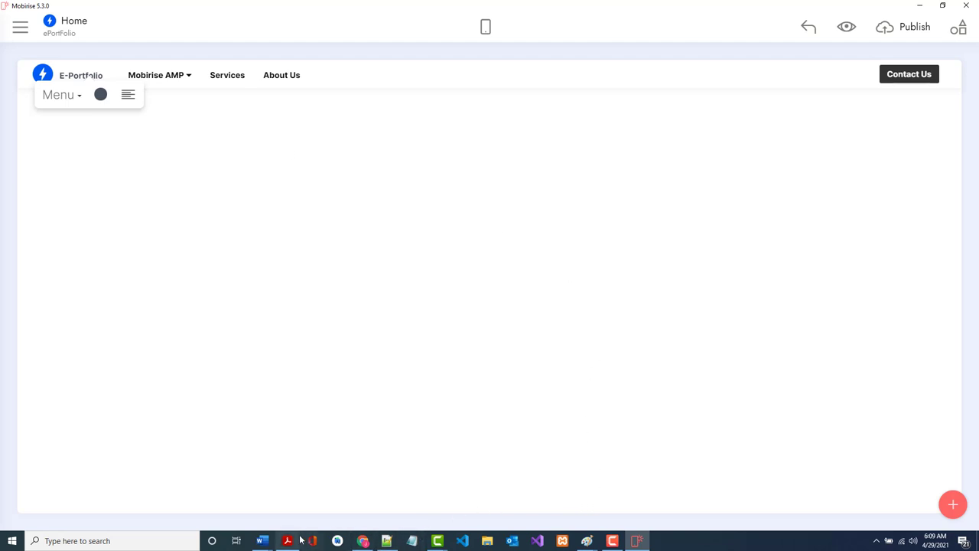
left_click(262, 540)
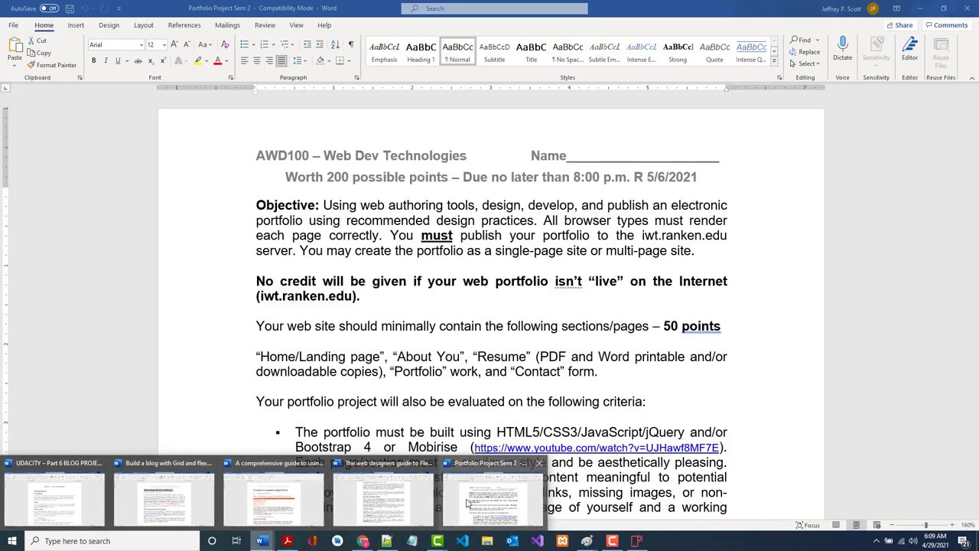
left_click(468, 501)
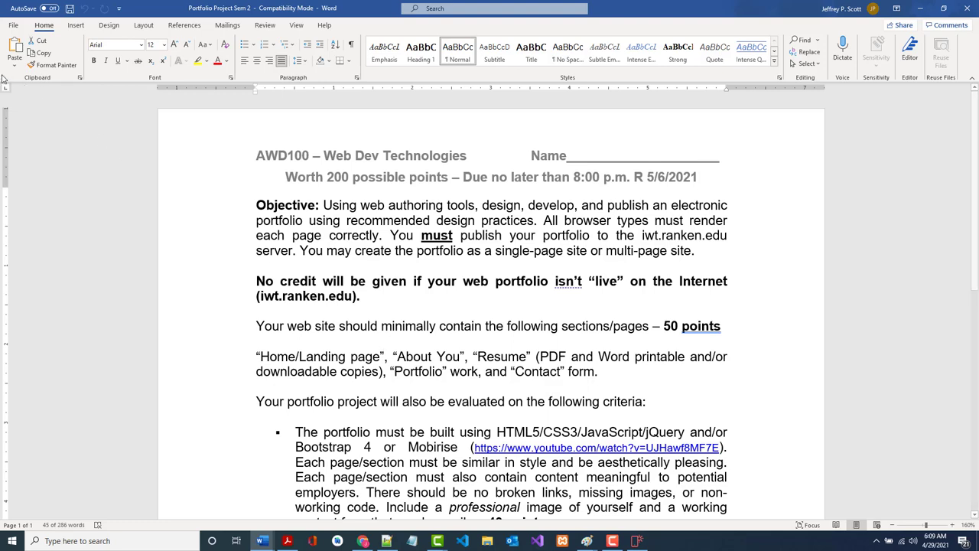
left_click(923, 9)
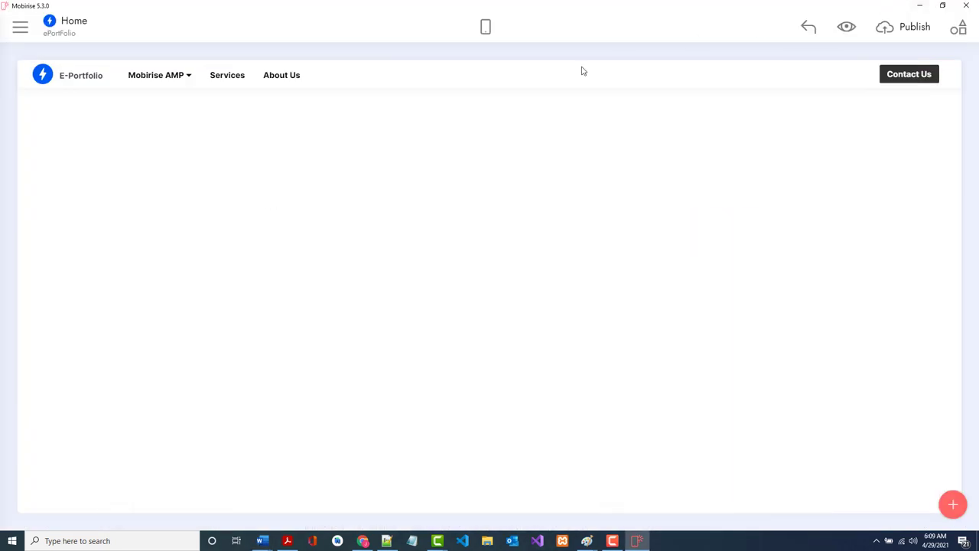
Rename the first menu item to About You and the Services item to Resume
left_click(166, 74)
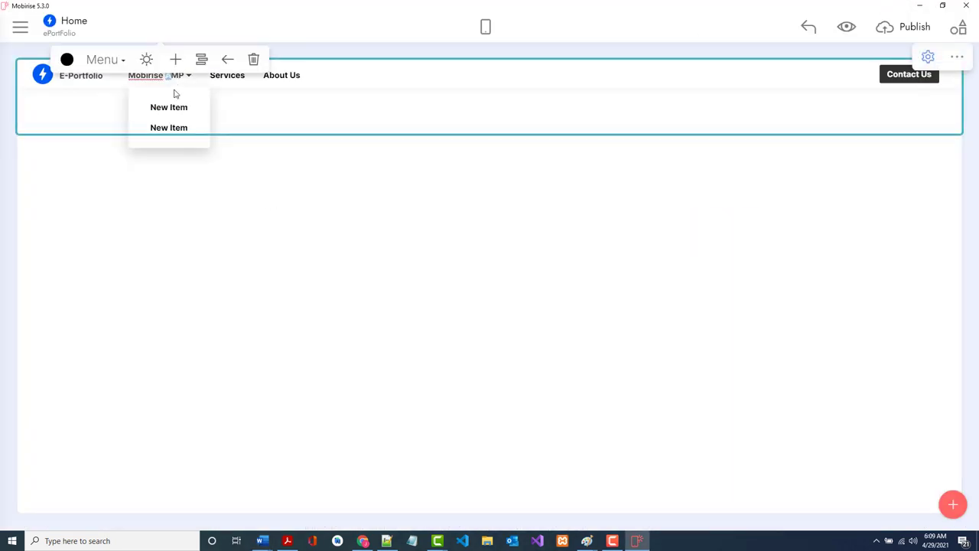
type("A")
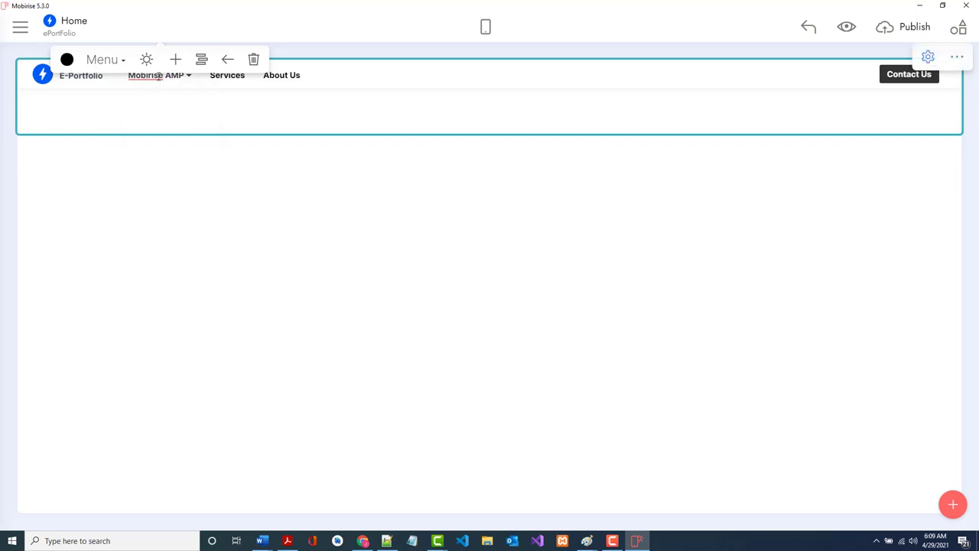
double_click(156, 76)
type("About ")
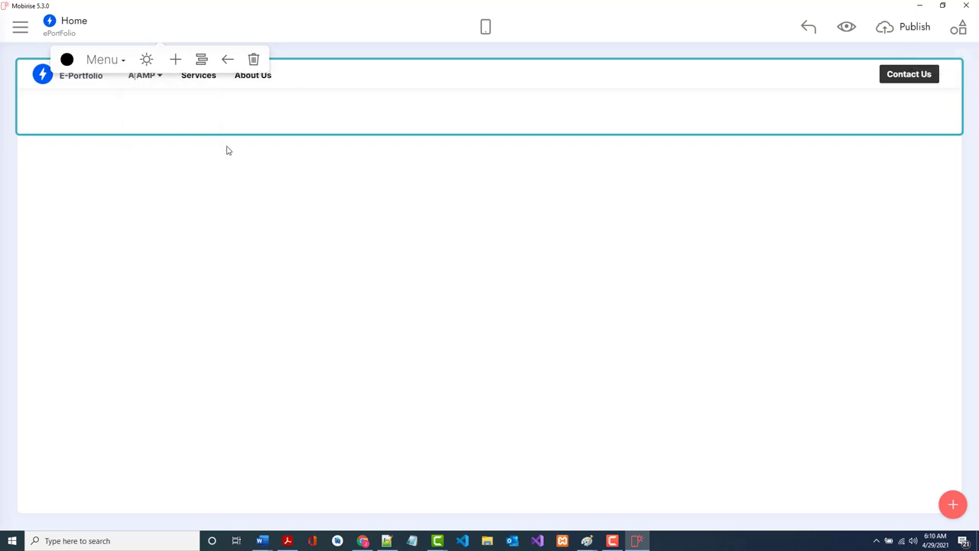
type("You")
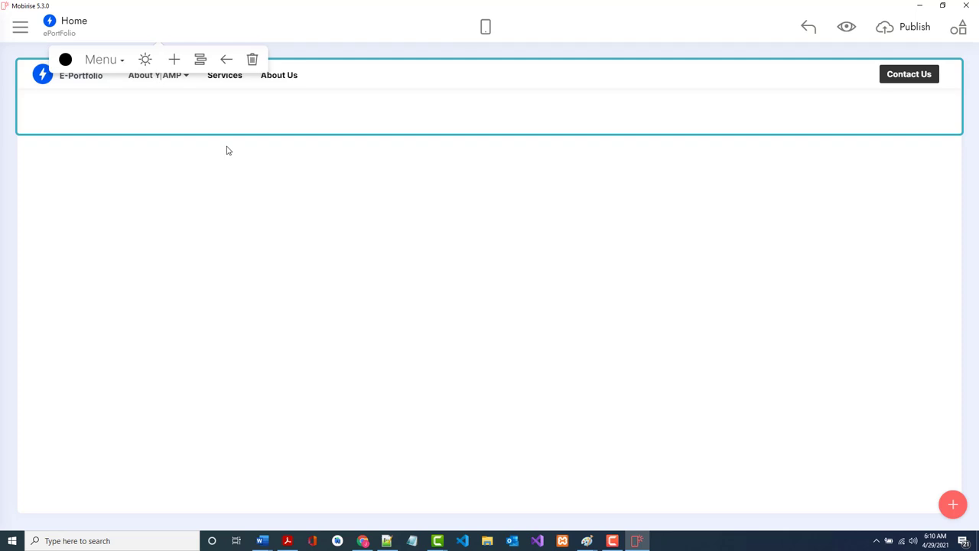
double_click(184, 75)
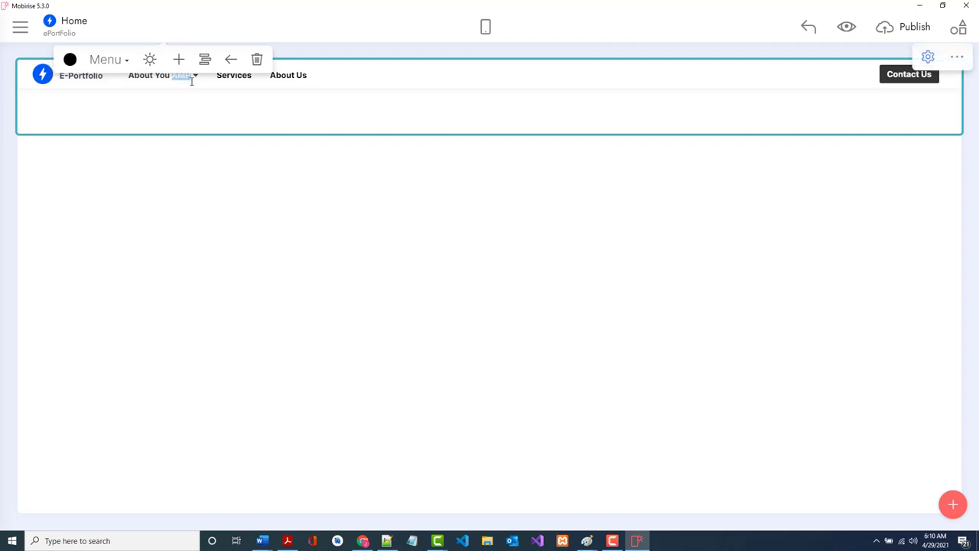
key("BackSpace")
left_click(215, 76)
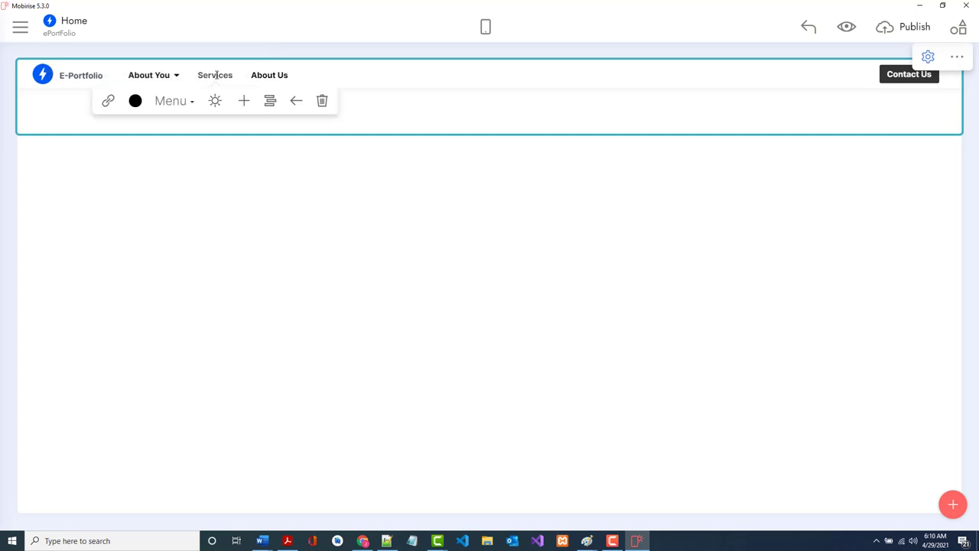
double_click(216, 75)
type("Resume")
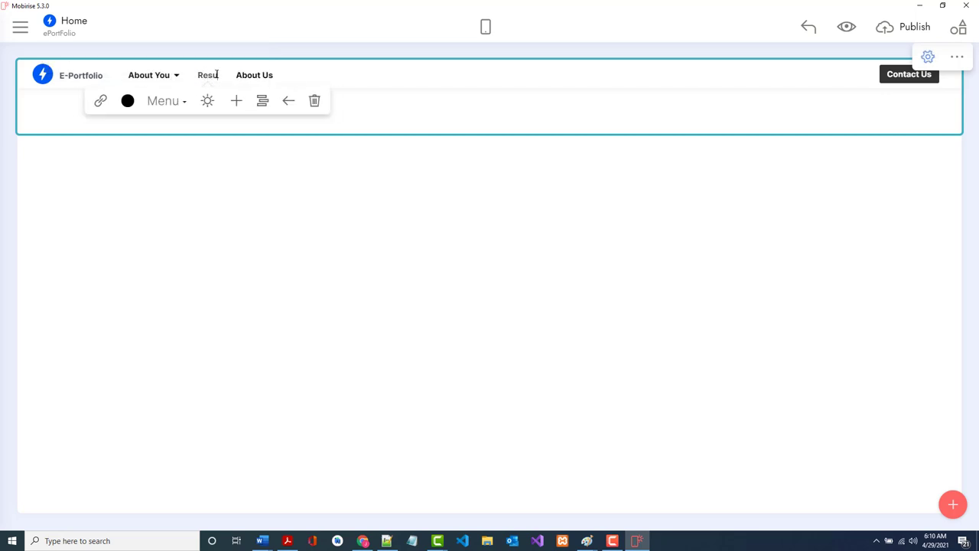
left_click(306, 176)
Retitle the menu items Resume, Portfolio and Contact Me, replacing About You, Resume and About Us
left_click(151, 77)
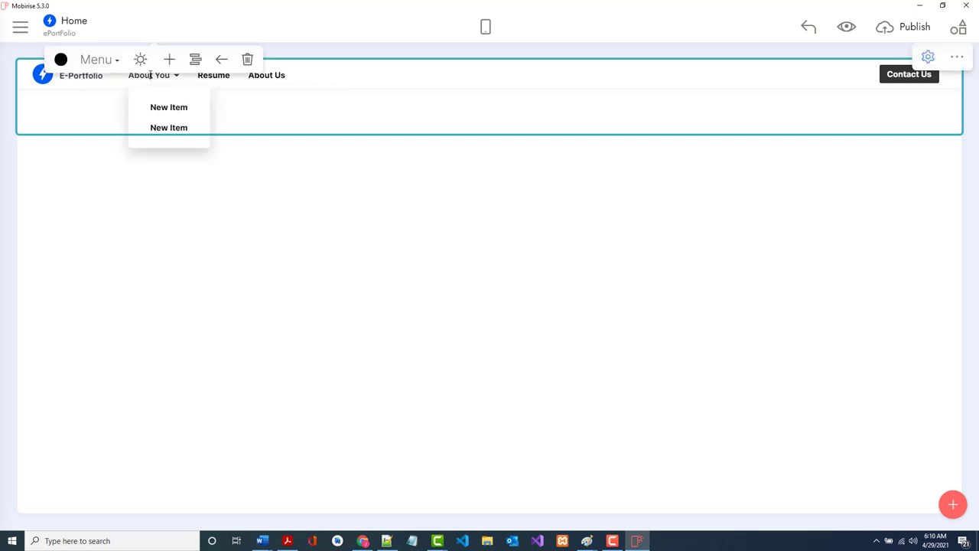
double_click(151, 75)
type("Resume")
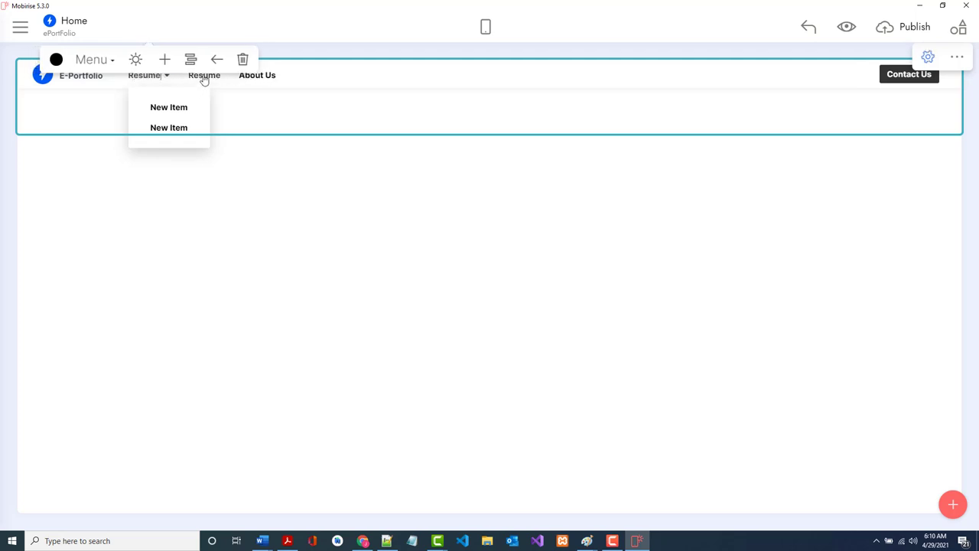
double_click(204, 75)
type("Portfolio")
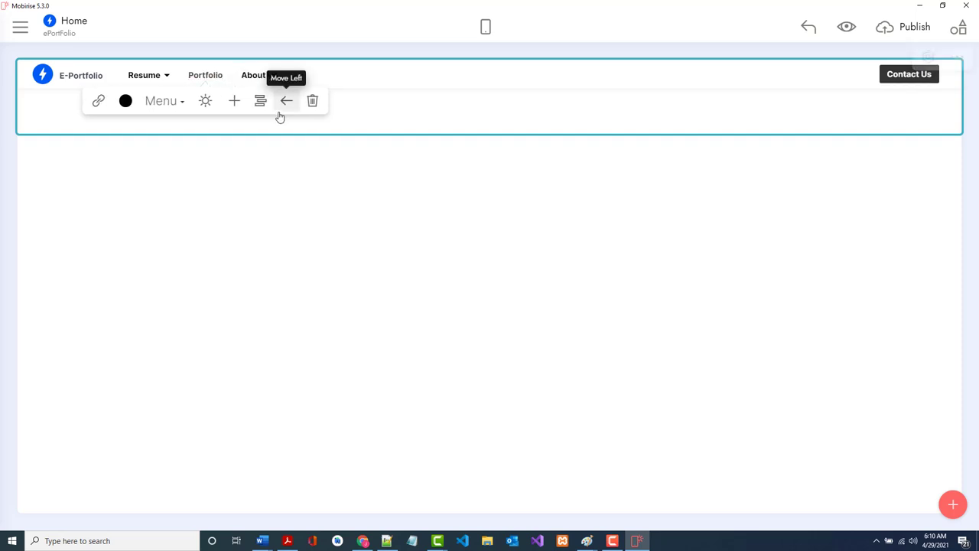
double_click(255, 75)
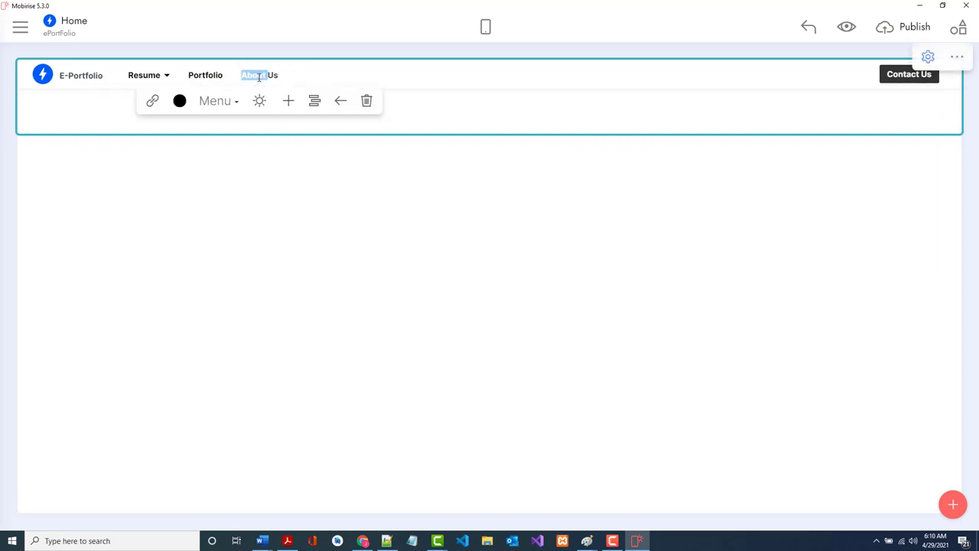
type("Co")
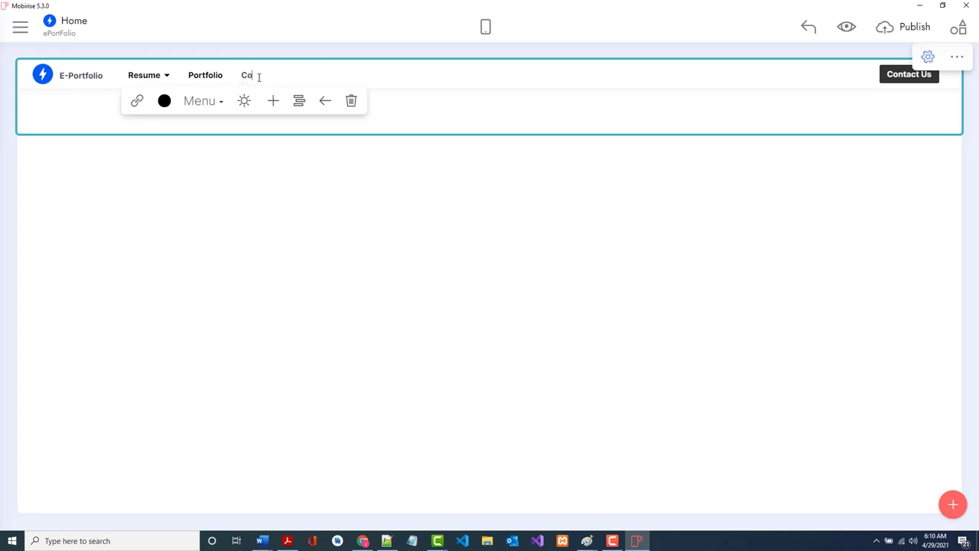
type("ntact Me")
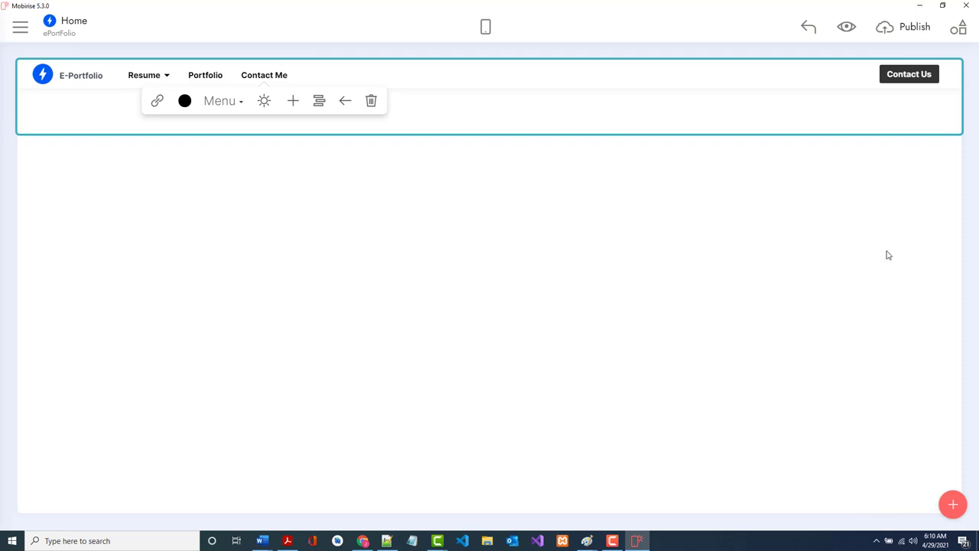
mouse_move(905, 74)
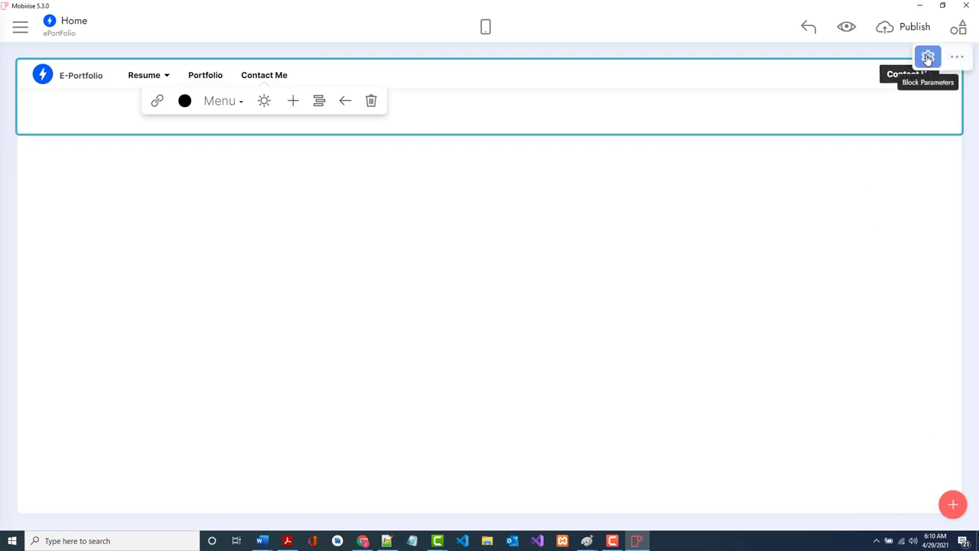
In Block Parameters, turn off Button and Logo, toggling Brand Name off and back on
left_click(927, 59)
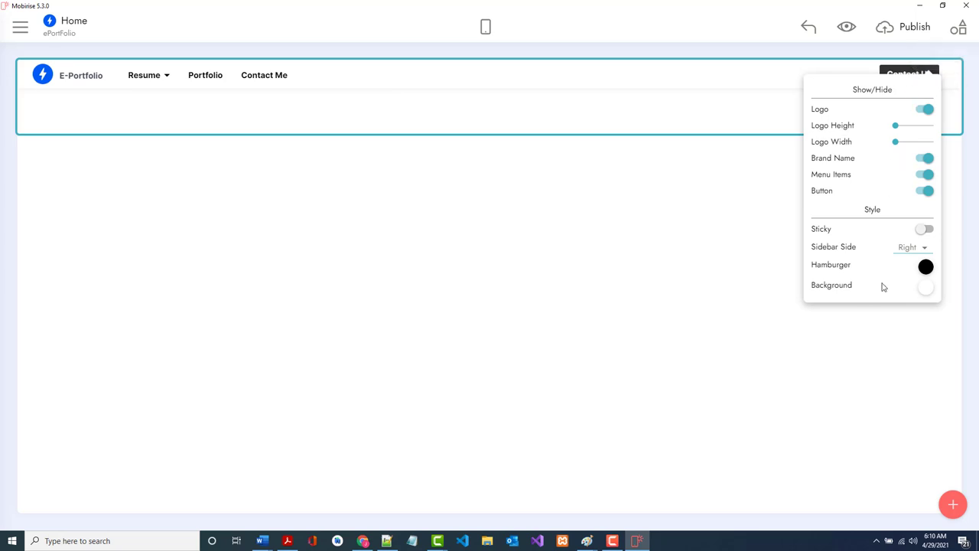
left_click(909, 192)
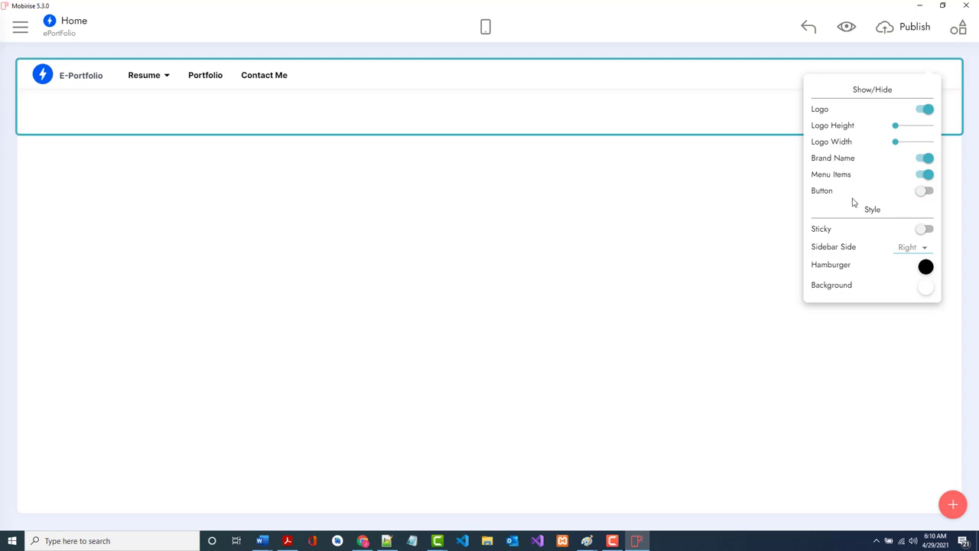
left_click(921, 161)
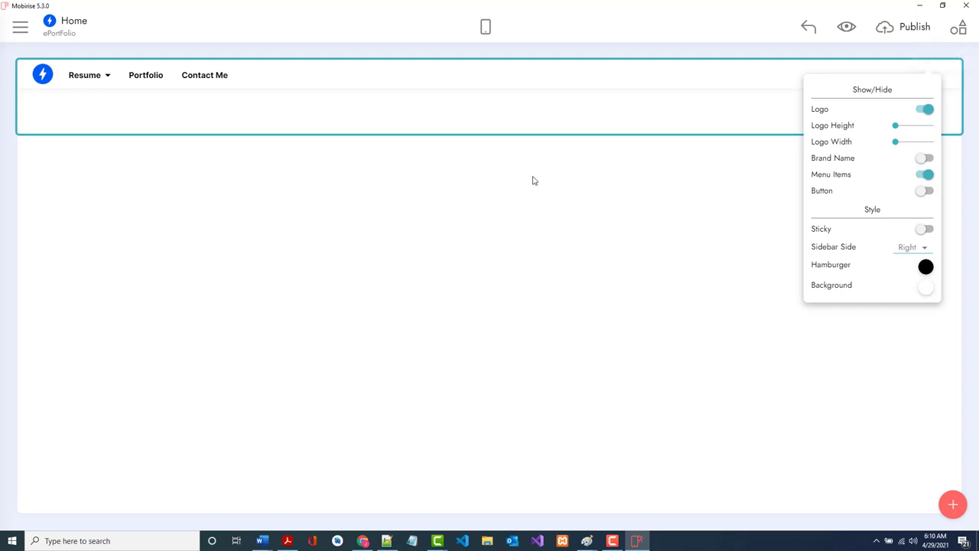
left_click(928, 159)
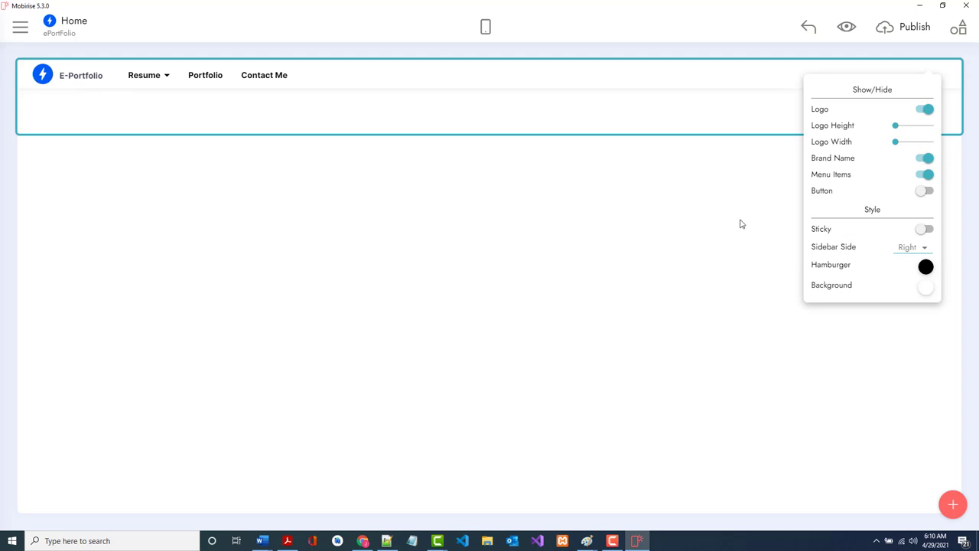
left_click(922, 111)
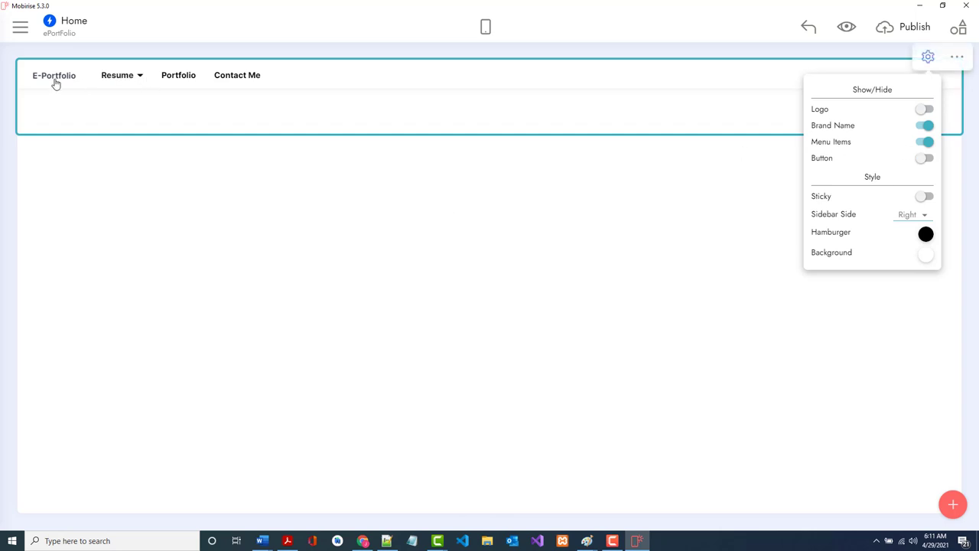
Open the Resume dropdown and select its first New Item entry's text
left_click(142, 81)
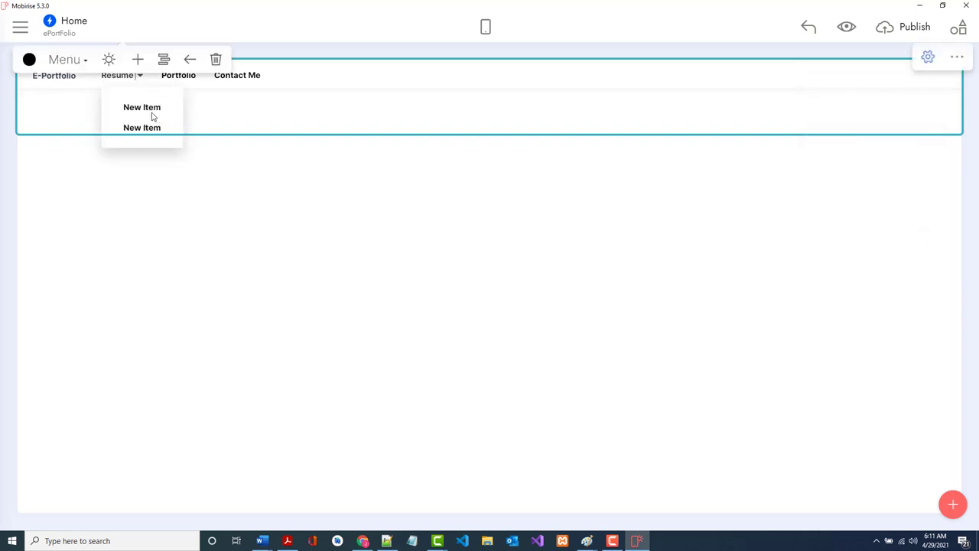
left_click(153, 111)
left_click_drag(163, 105, 97, 109)
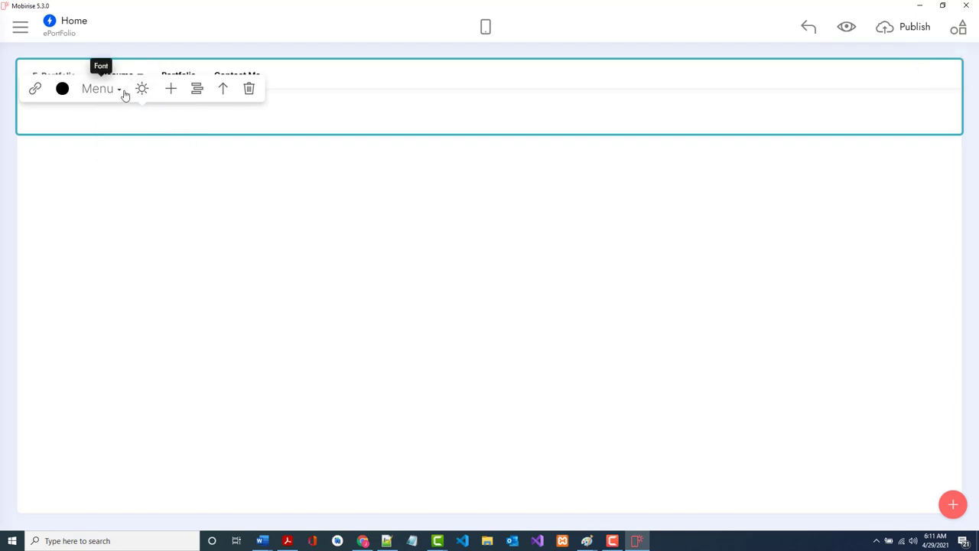
left_click(121, 89)
Remove the Resume menu item and its dropdown from the navbar
left_click(144, 87)
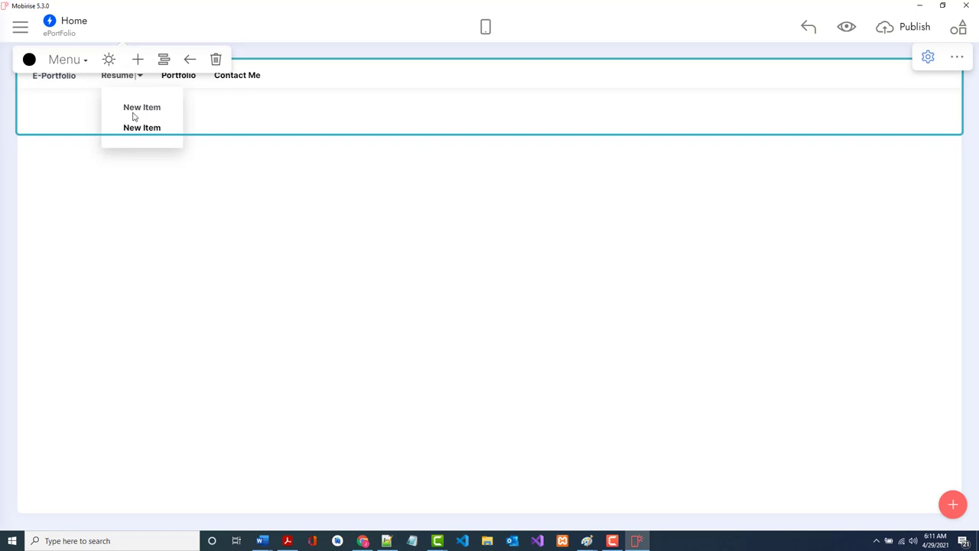
left_click(215, 60)
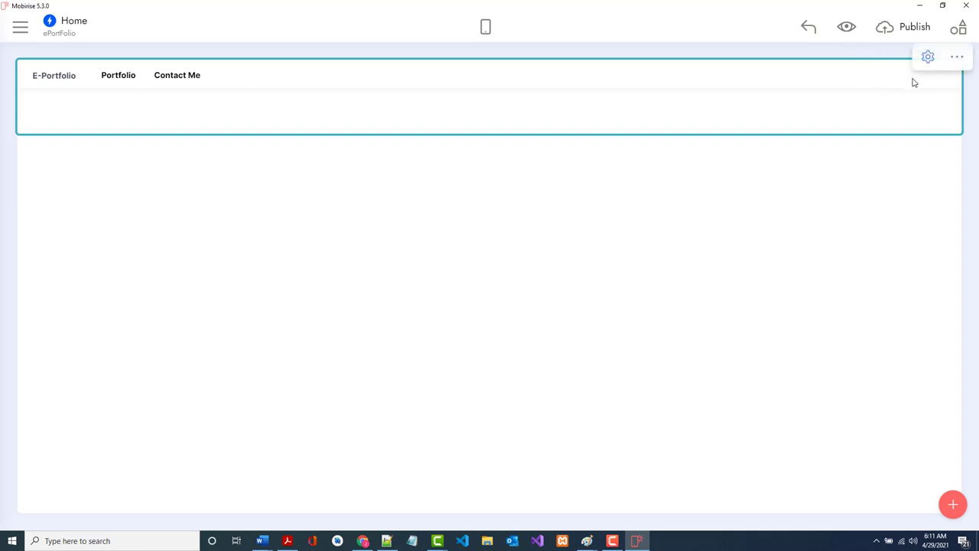
left_click(926, 56)
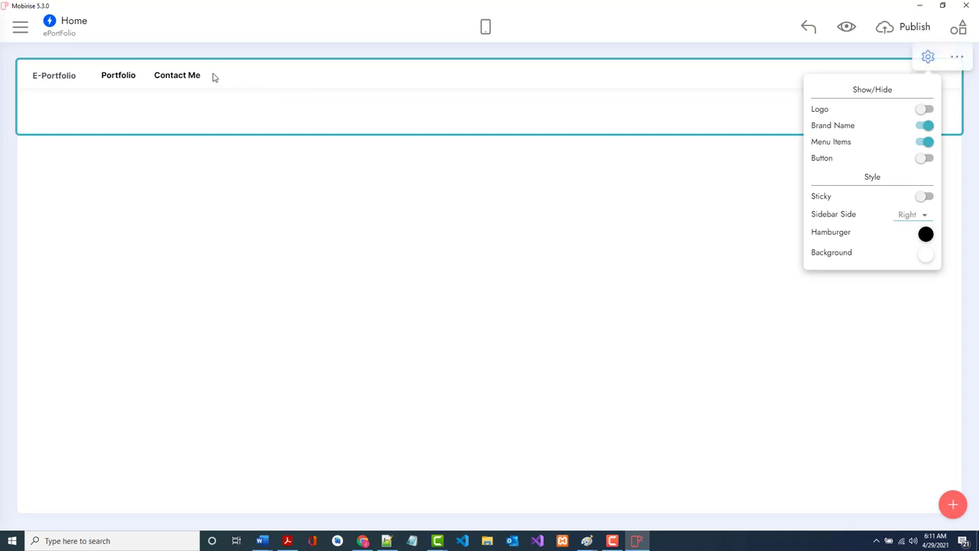
Check the navbar menu item's text style and icon options, leaving both unchanged
left_click(154, 79)
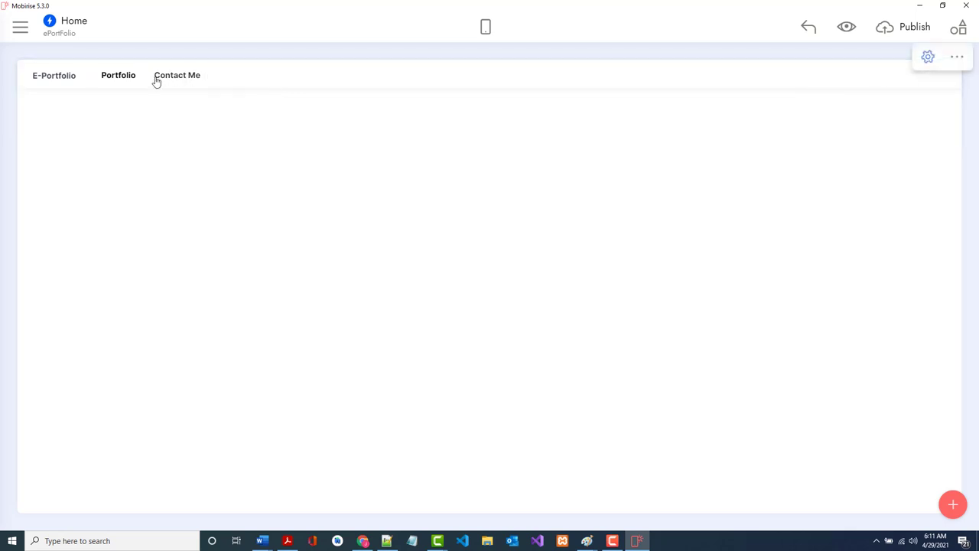
left_click(155, 81)
left_click(128, 103)
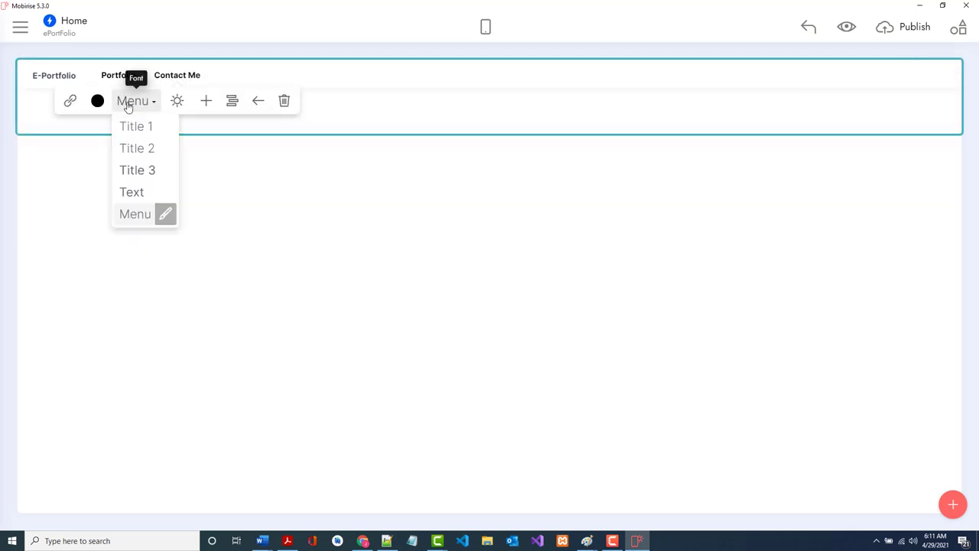
left_click(178, 103)
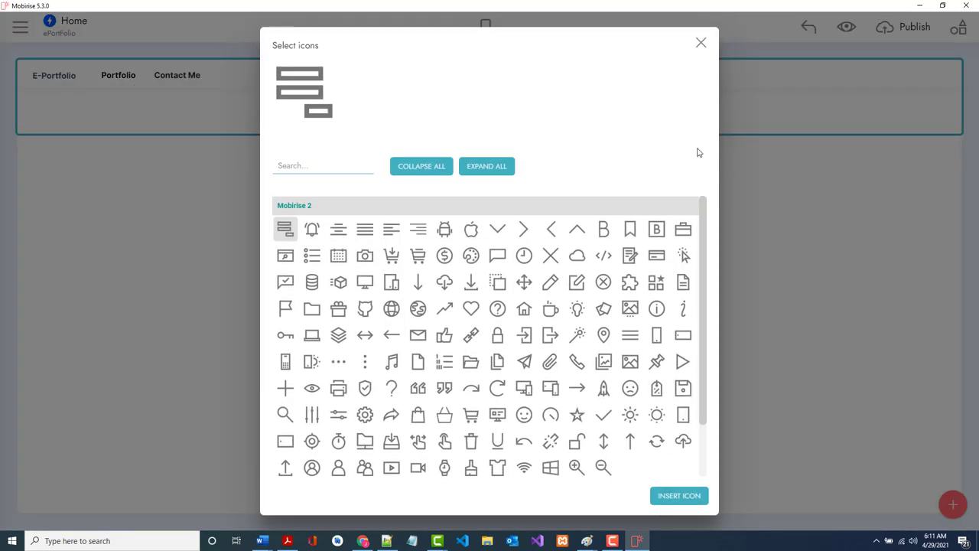
left_click(700, 43)
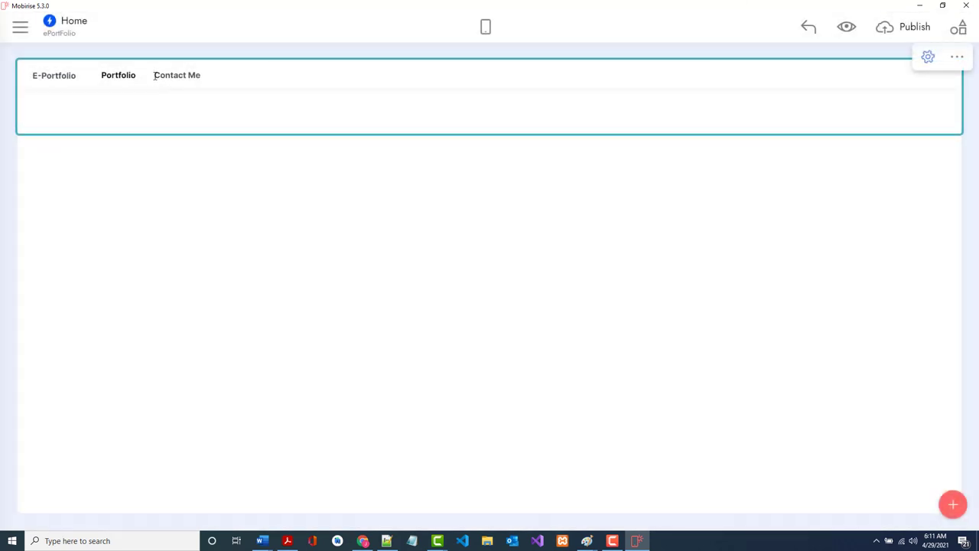
Duplicate the Contact Me menu item and retype the first copy's label as 'Resume'
left_click(153, 75)
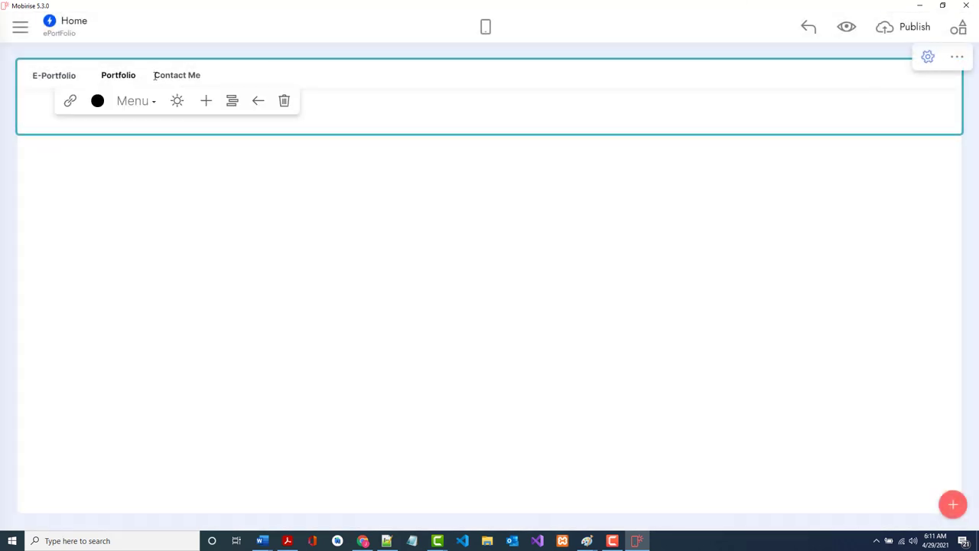
left_click(205, 103)
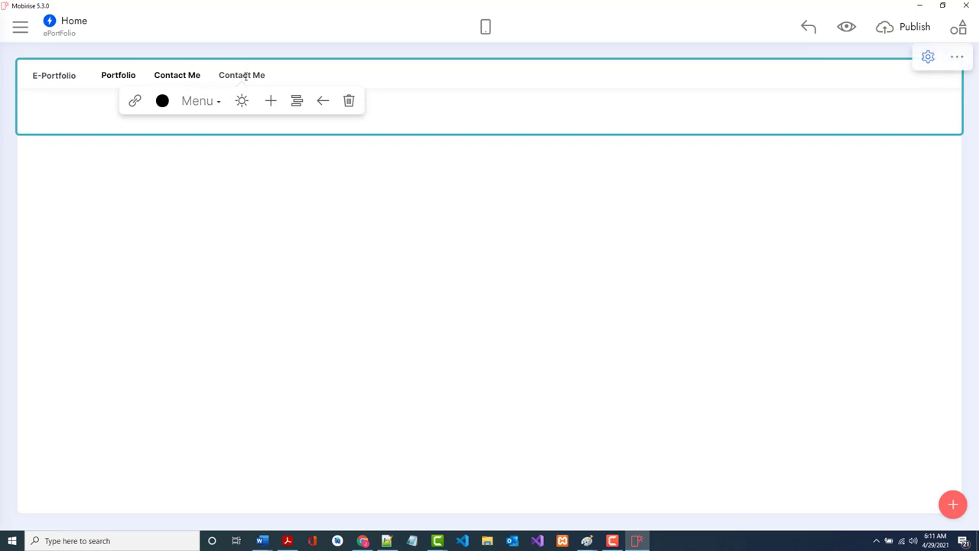
left_click(185, 77)
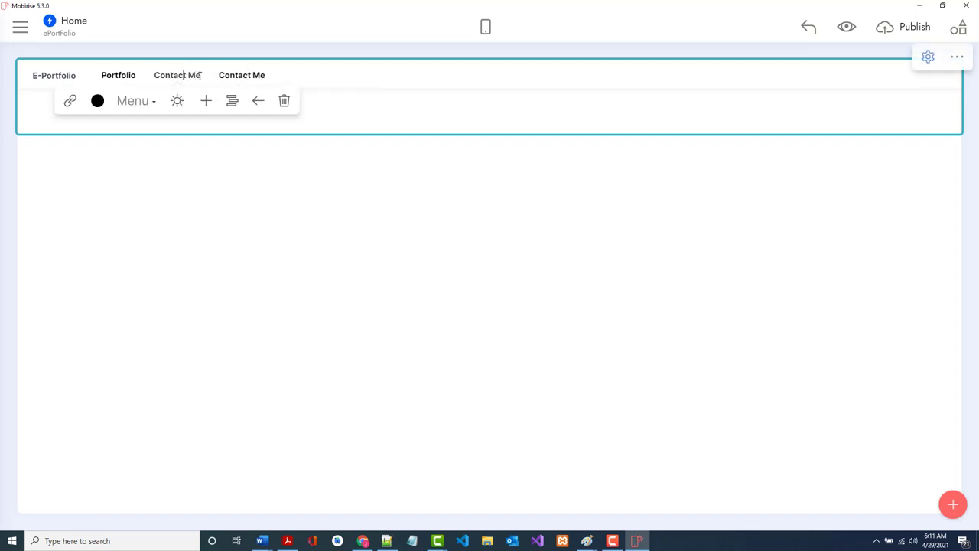
left_click_drag(200, 75, 155, 75)
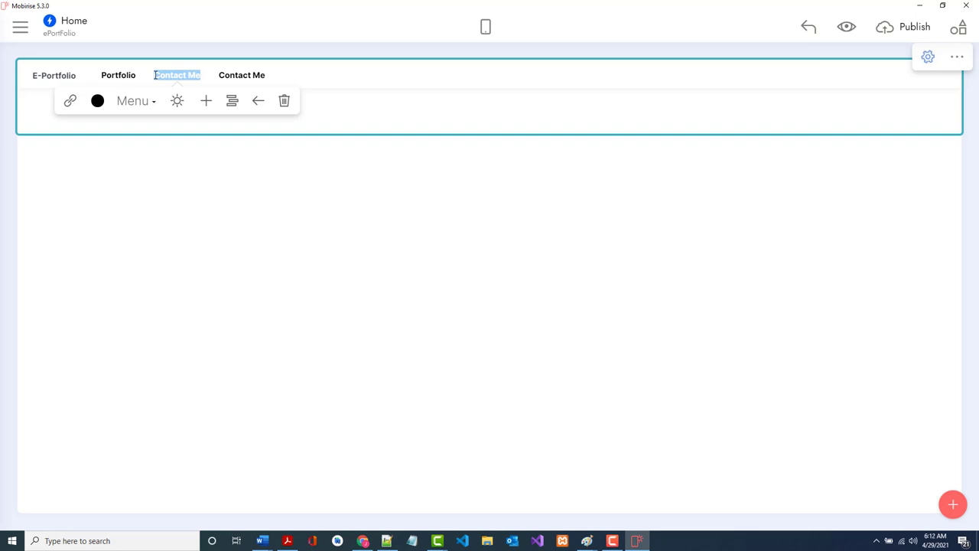
type("Resume")
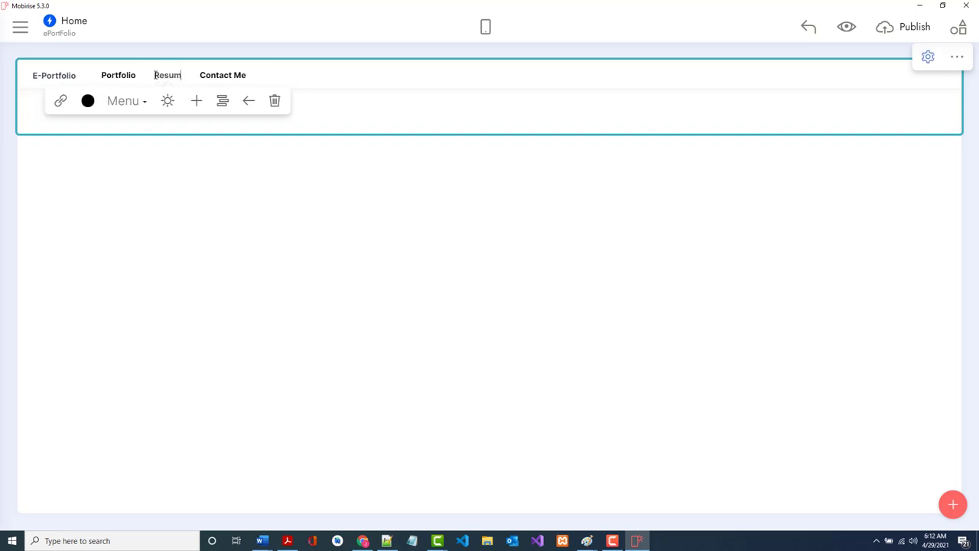
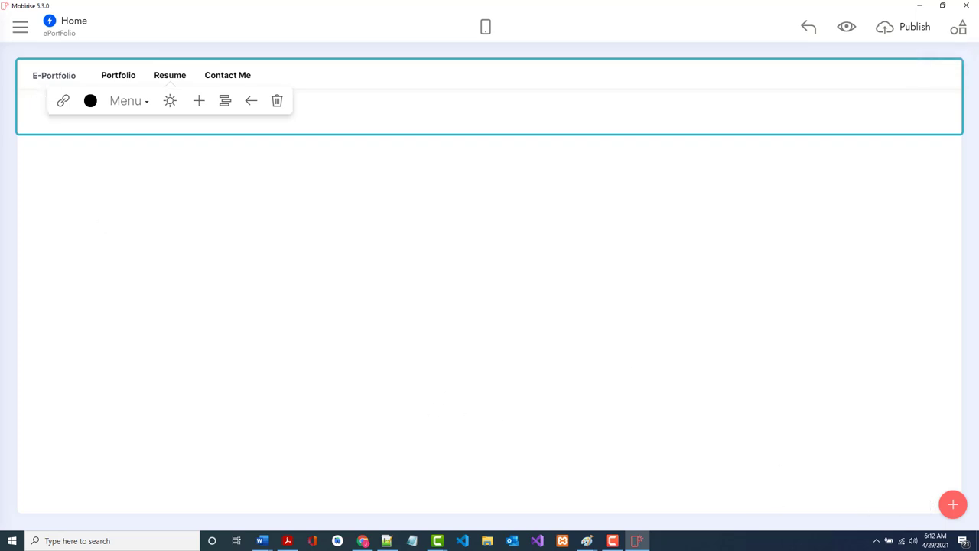
Open the block library and browse to the Mobirise AMP header card
left_click(945, 505)
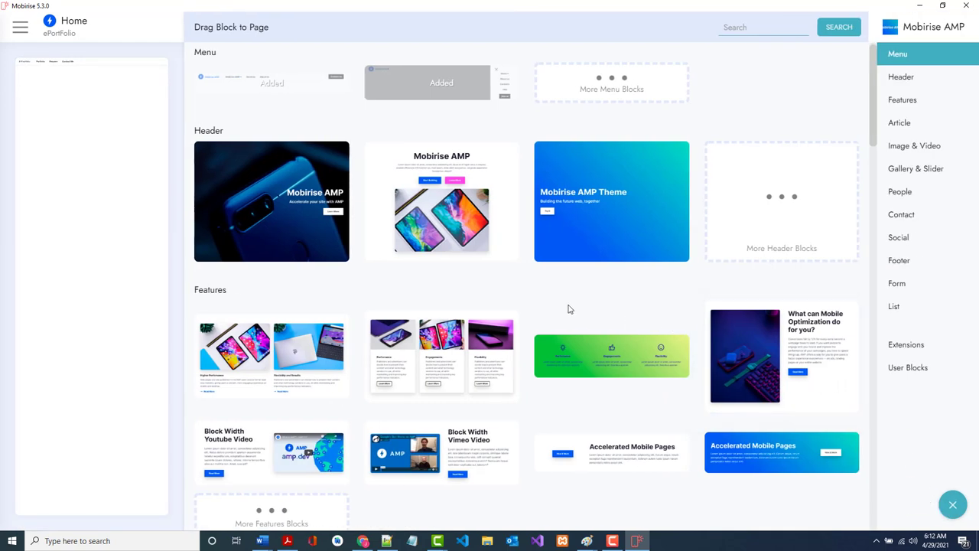
scroll(742, 385, "down", 2)
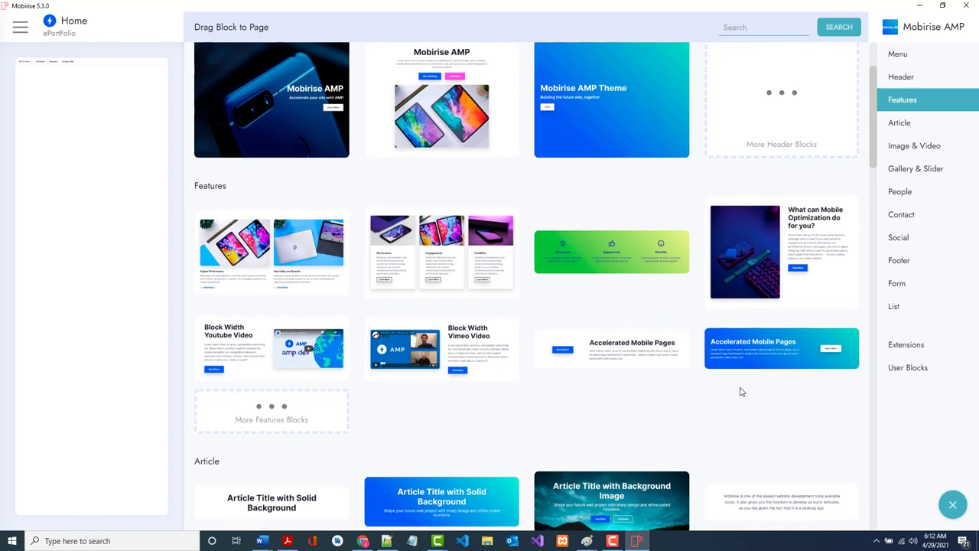
scroll(739, 393, "down", 3)
scroll(739, 393, "down", 1)
scroll(742, 392, "down", 4)
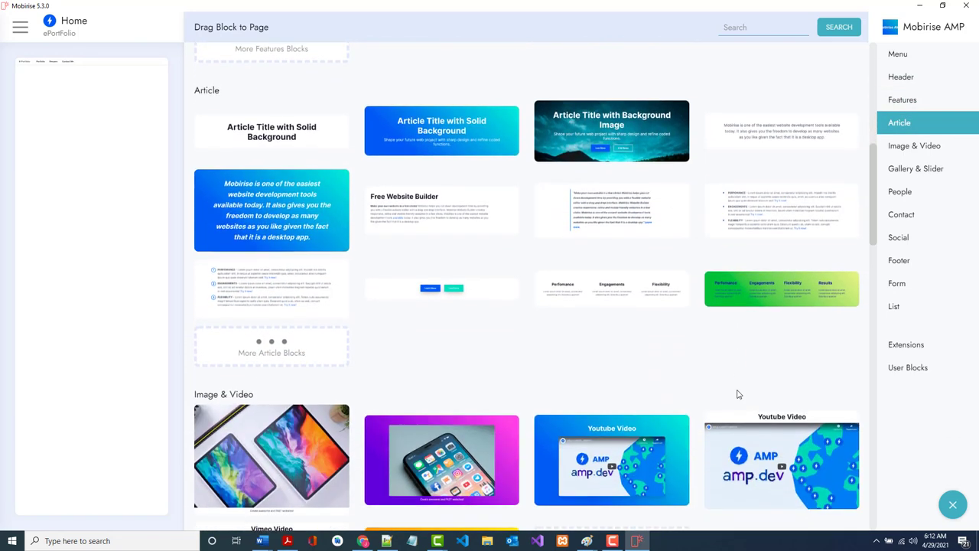
scroll(745, 393, "down", 4)
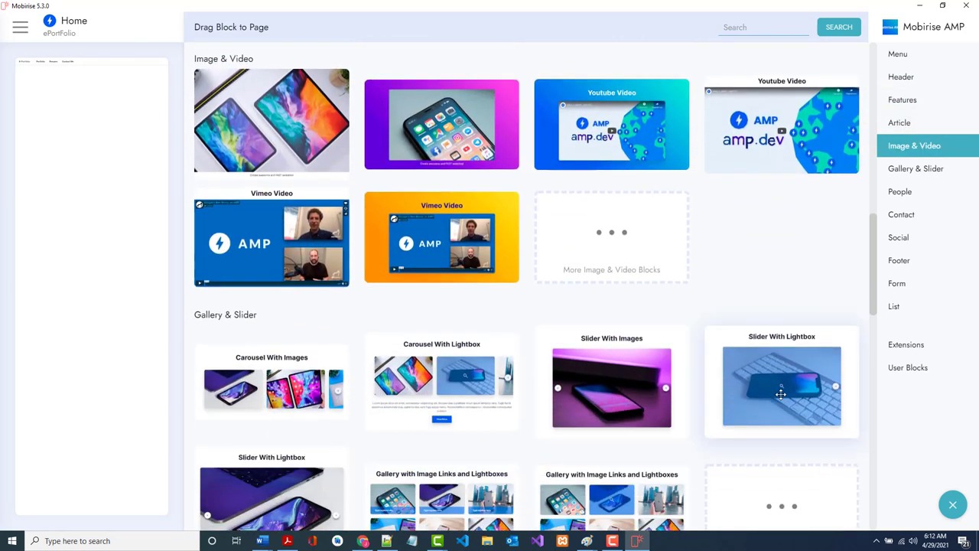
scroll(779, 393, "down", 4)
scroll(775, 393, "up", 3)
scroll(776, 400, "up", 15)
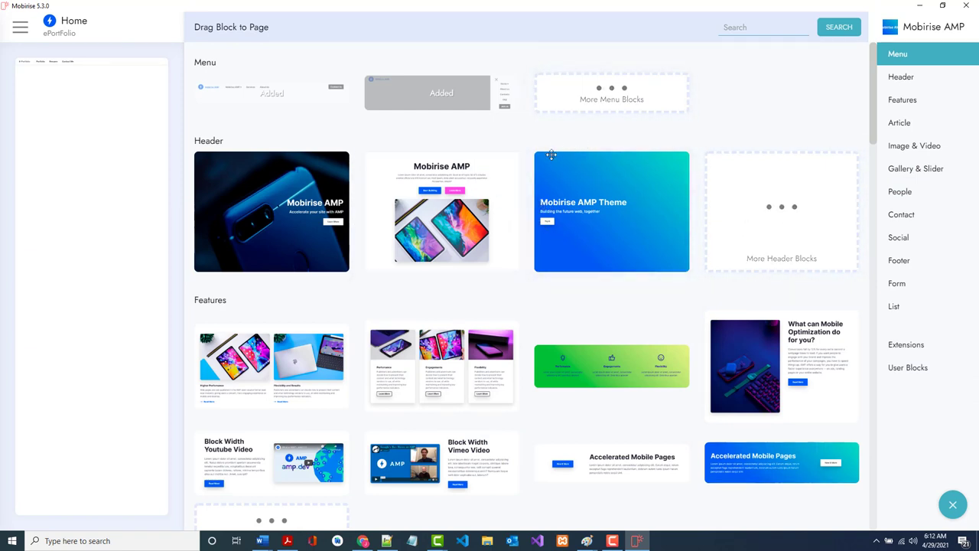
scroll(608, 286, "down", 2)
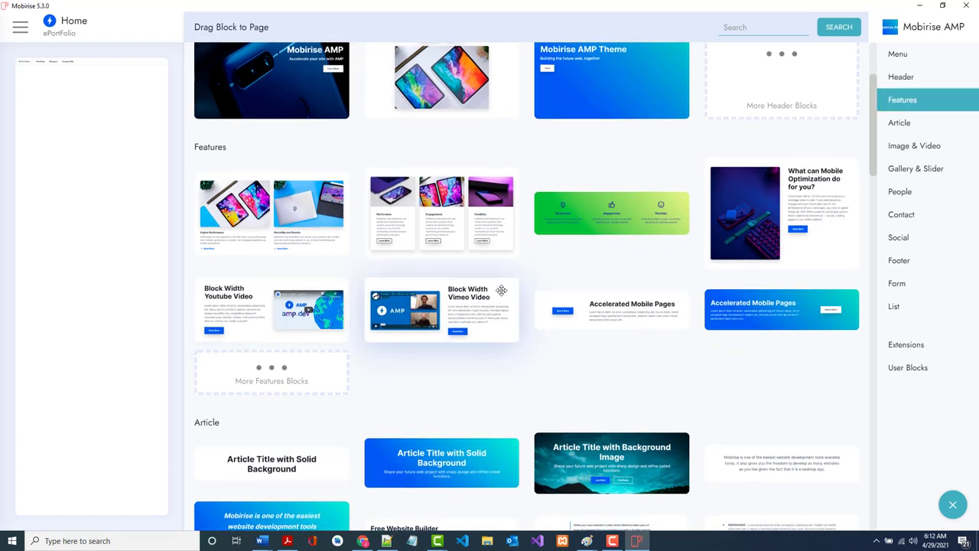
scroll(498, 292, "down", 5)
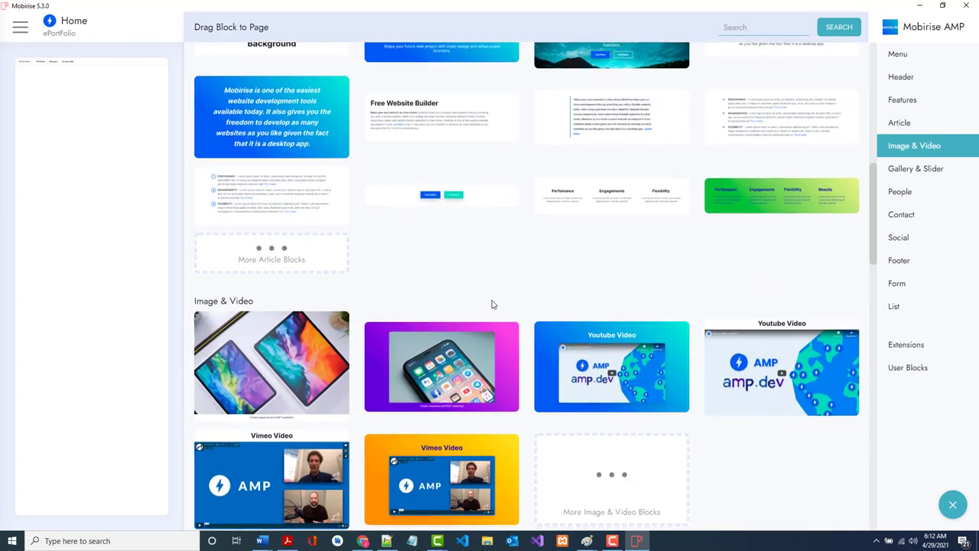
scroll(494, 306, "down", 2)
scroll(497, 308, "up", 12)
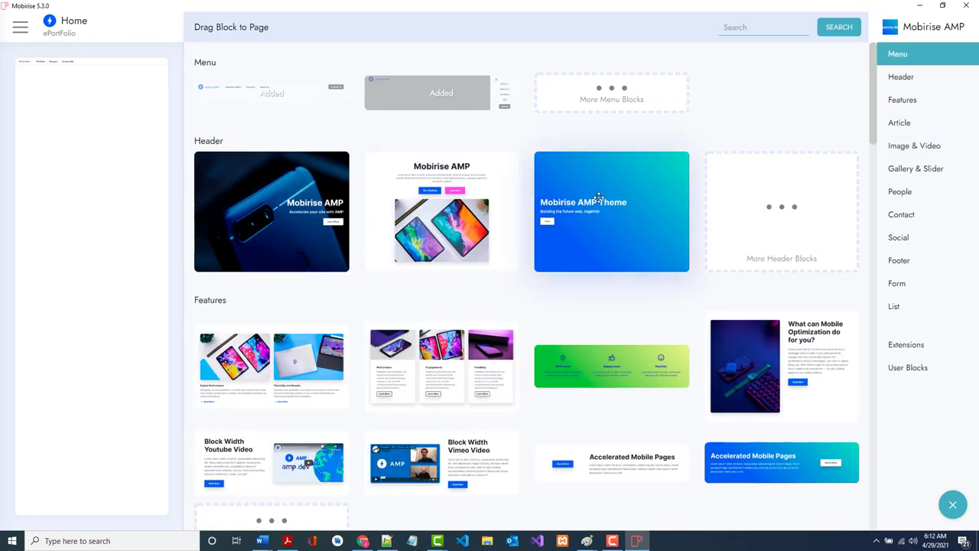
Drop the Mobirise AMP header block below the menu and close the library
left_click_drag(449, 226, 60, 134)
left_click(92, 216)
scroll(522, 327, "down", 1)
scroll(523, 329, "up", 1)
scroll(490, 296, "down", 1)
scroll(466, 295, "up", 1)
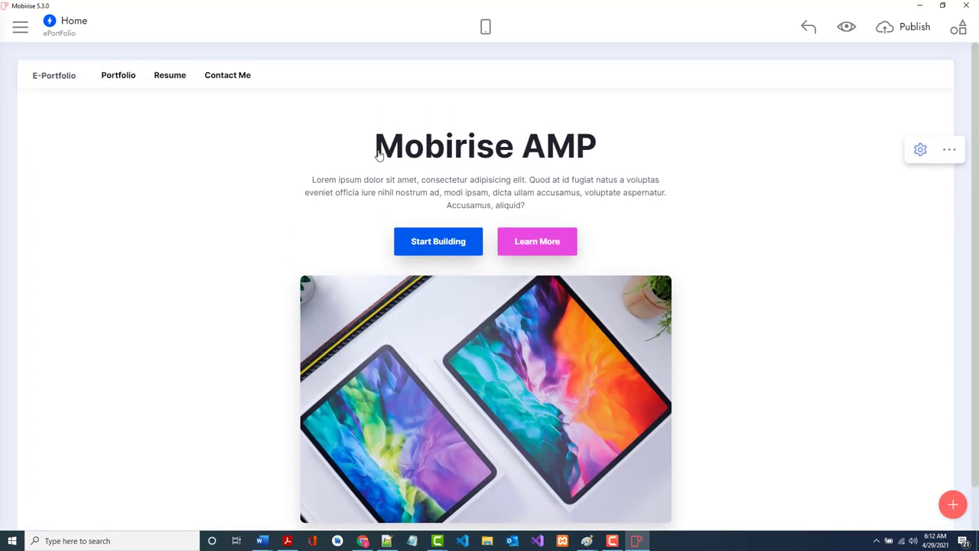
Retitle the header 'Jeff Scott' with 'Electronic Portfolio' on a second line in Title 2
left_click(374, 146)
left_click_drag(377, 146, 592, 150)
type("E")
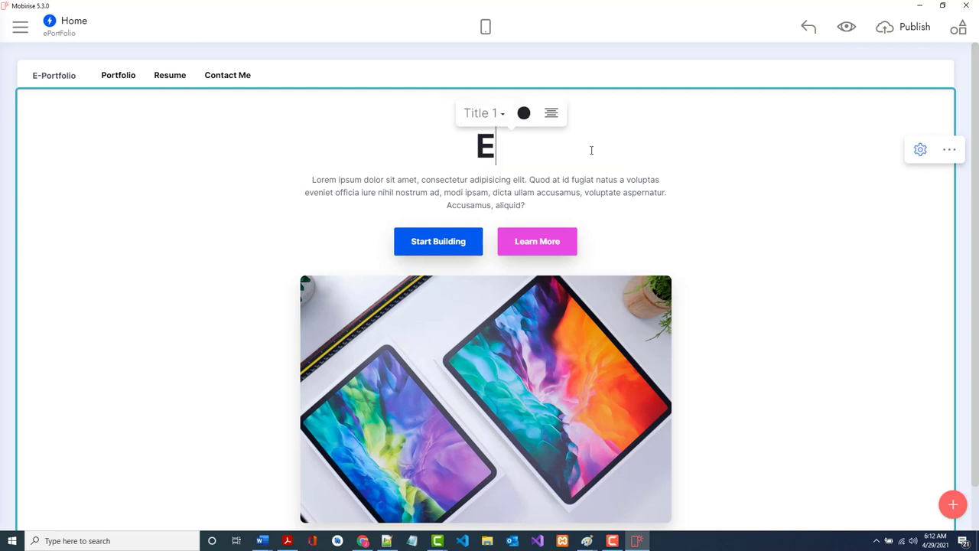
type("lectroni")
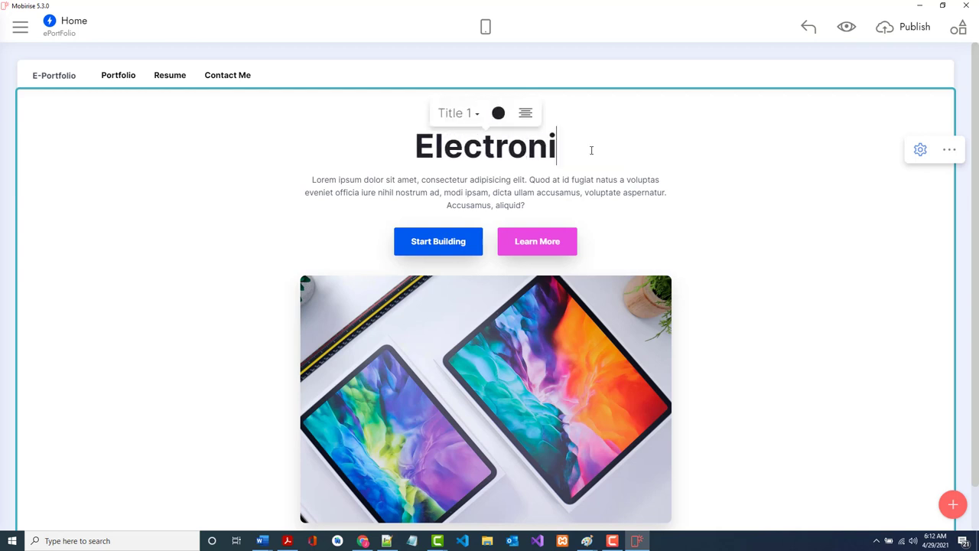
type("c Portfolio")
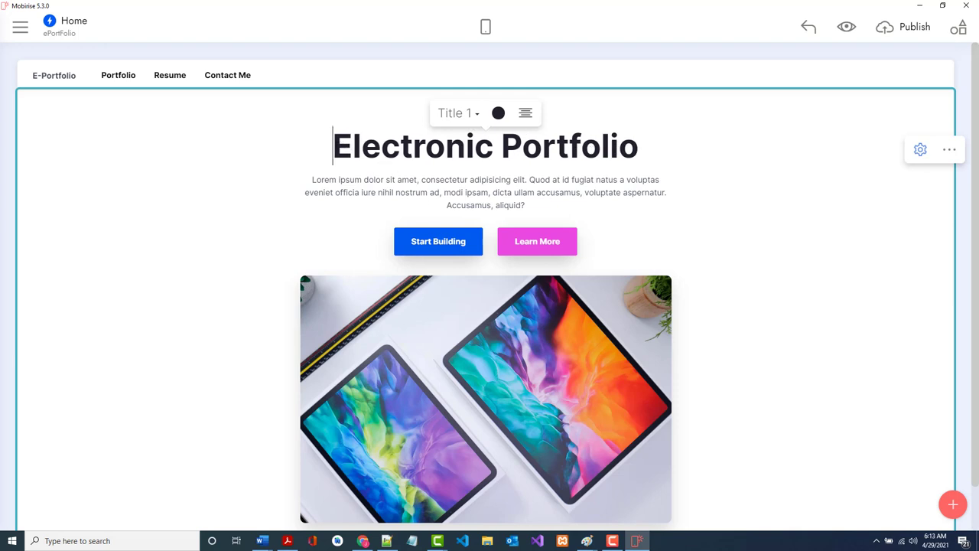
left_click(335, 145)
type("Jeff Scott")
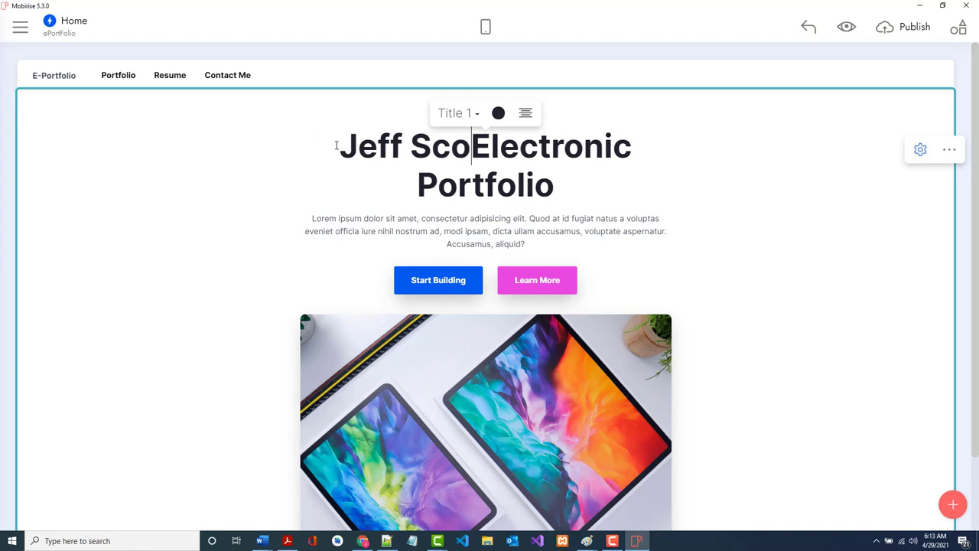
key("Return")
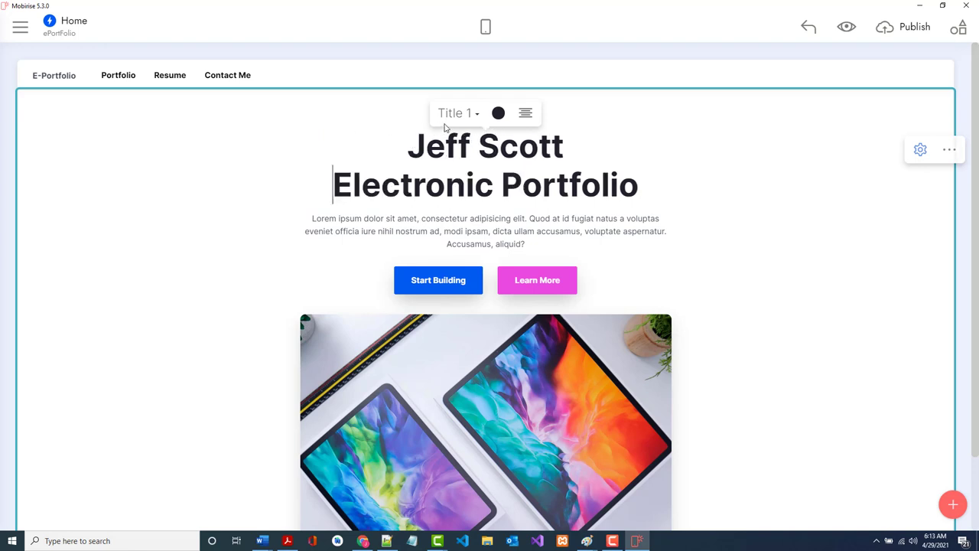
left_click_drag(329, 195, 641, 220)
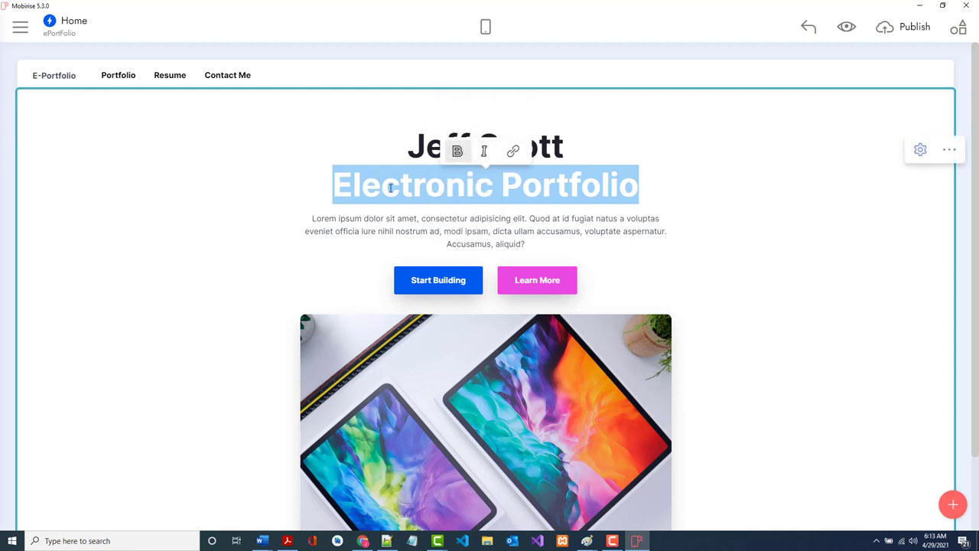
left_click(426, 185)
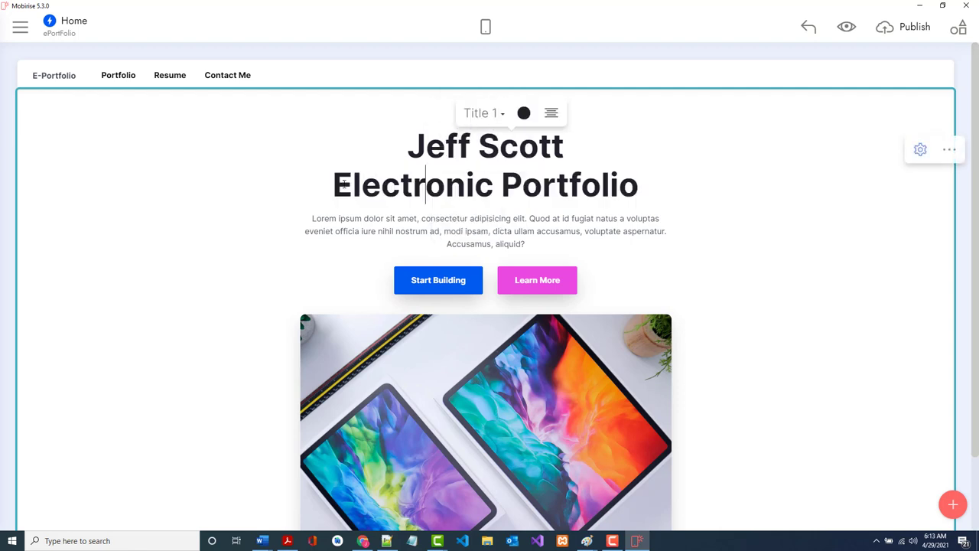
left_click(498, 113)
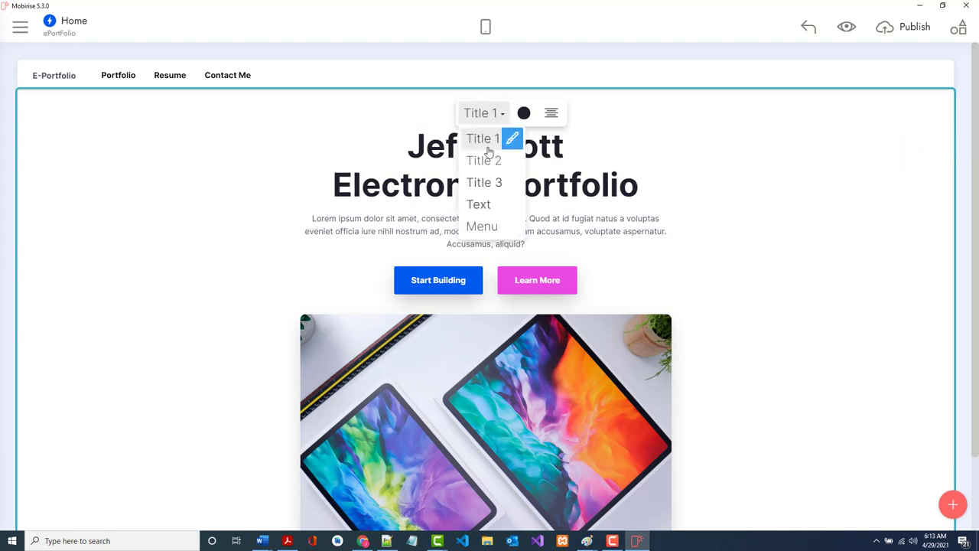
left_click(488, 161)
Delete the Electronic Portfolio line and restore the Jeff Scott heading to Title 1
left_click_drag(423, 142, 576, 133)
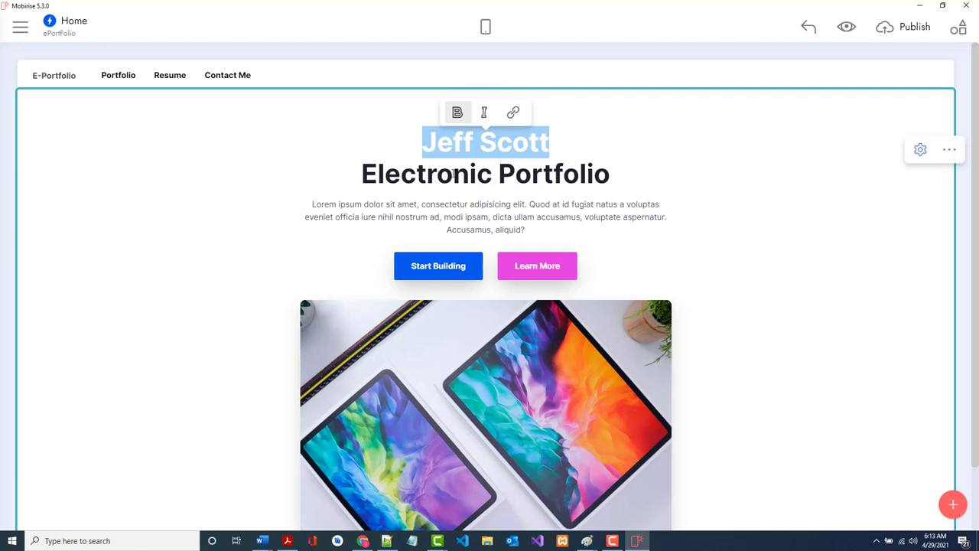
left_click(467, 153)
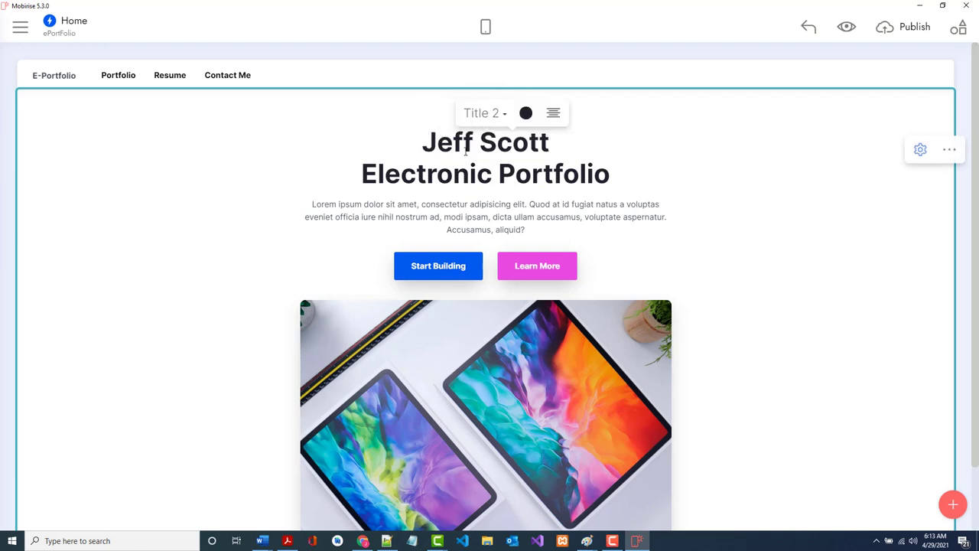
left_click_drag(361, 174, 612, 174)
key("BackSpace")
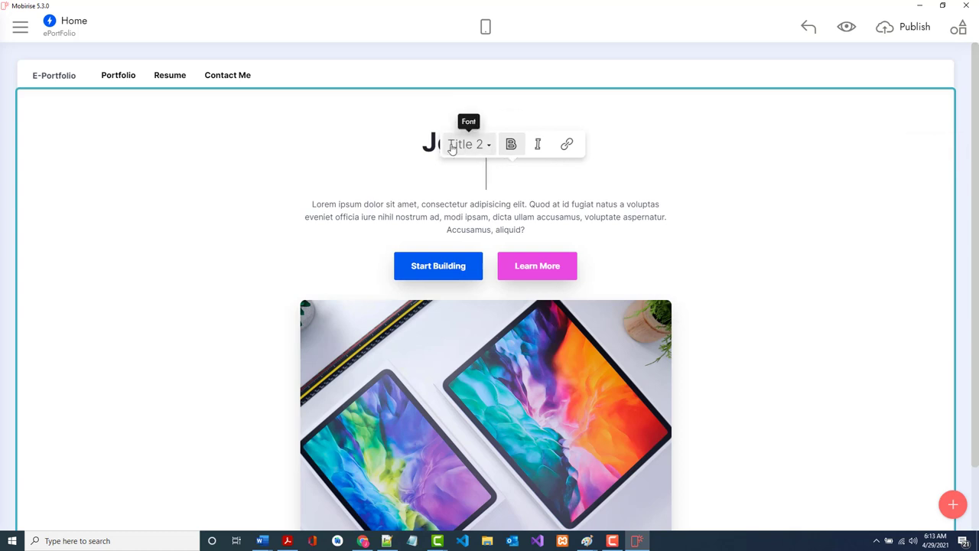
left_click(437, 144)
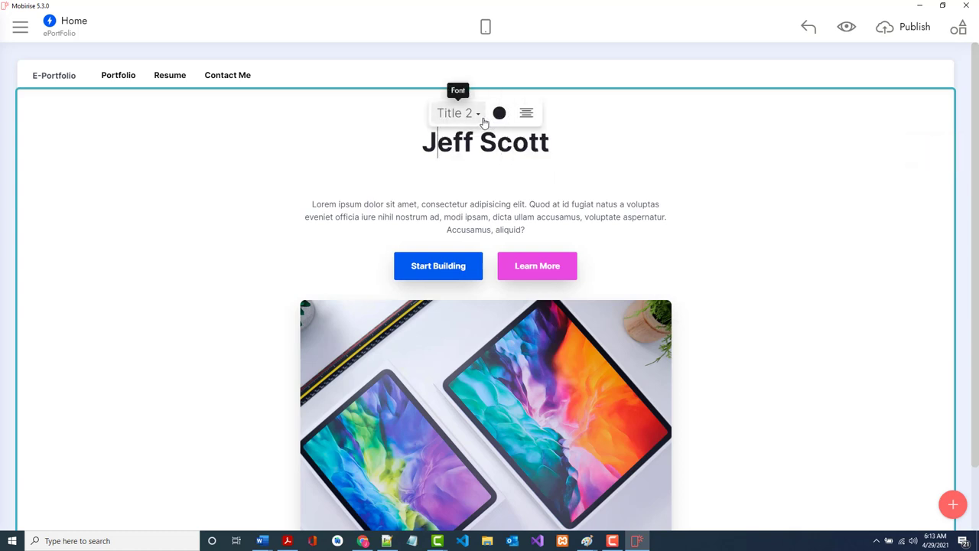
left_click(456, 115)
left_click(452, 138)
left_click(454, 201)
key("BackSpace")
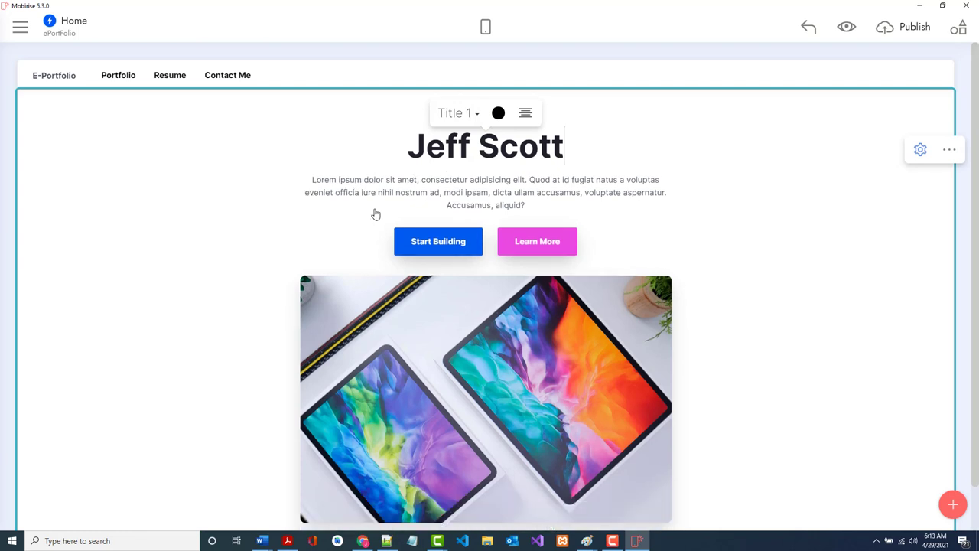
left_click(311, 181)
Replace the Lorem ipsum text with the paragraph about 30+ years in IT as Programmer/Analyst and Instructor
left_click_drag(310, 181, 560, 205)
type("This is my e")
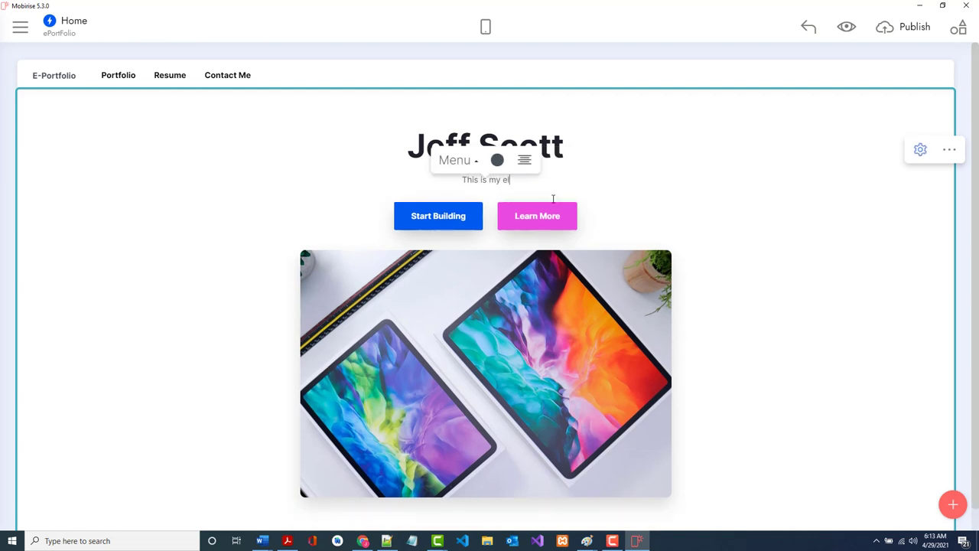
type("lectronic portfol")
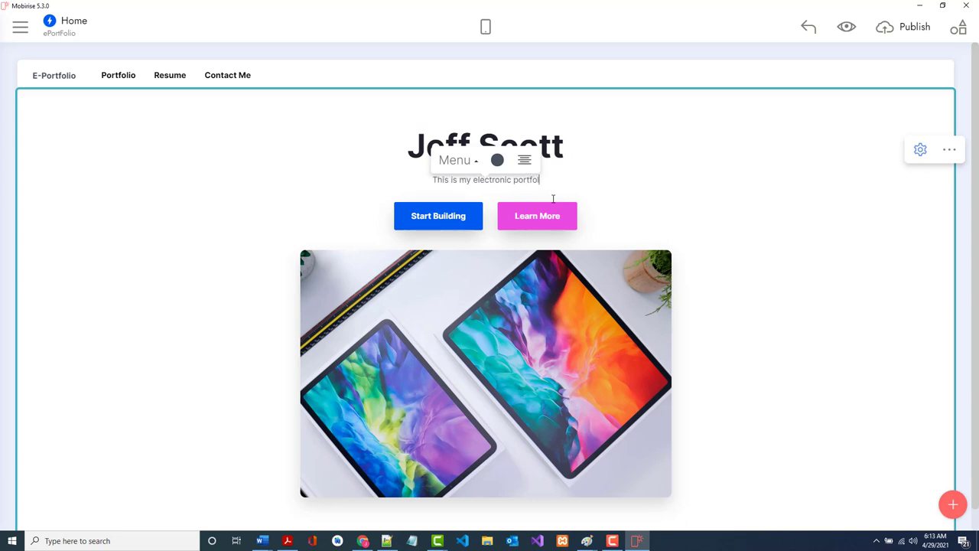
type("io.  I have over ")
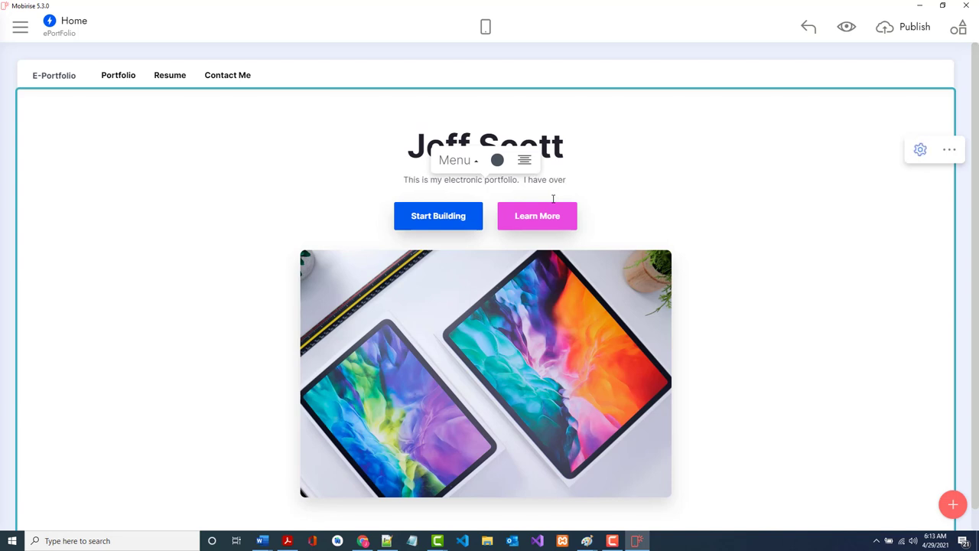
type("30")
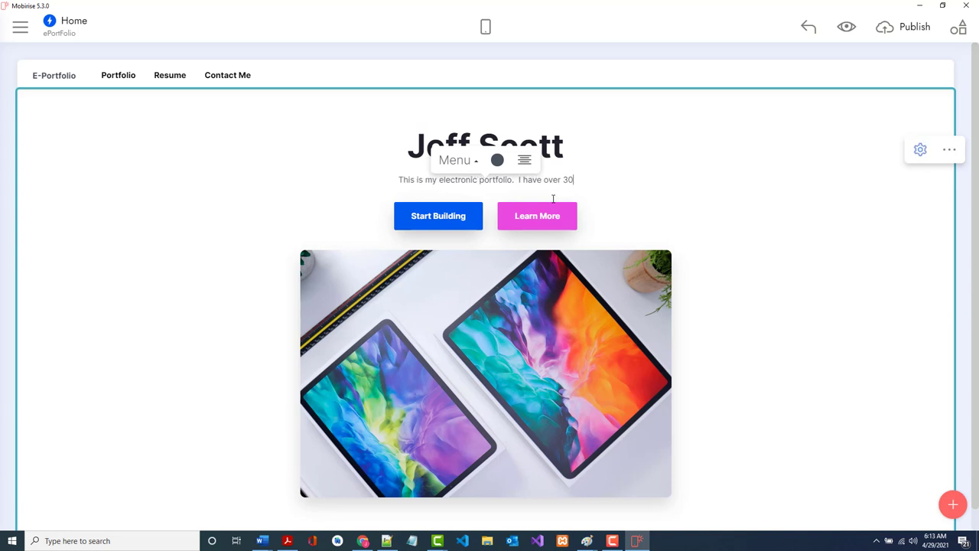
type(" years o")
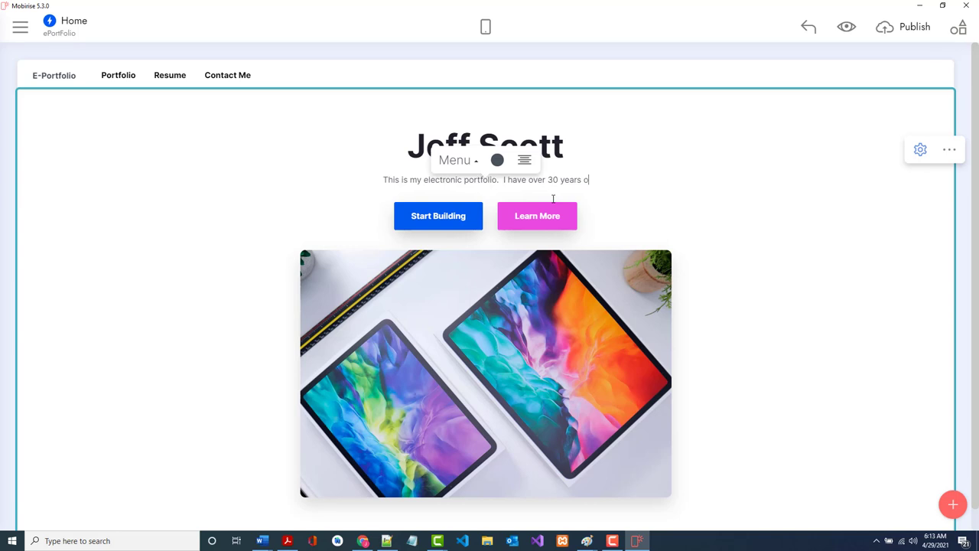
type("f experi")
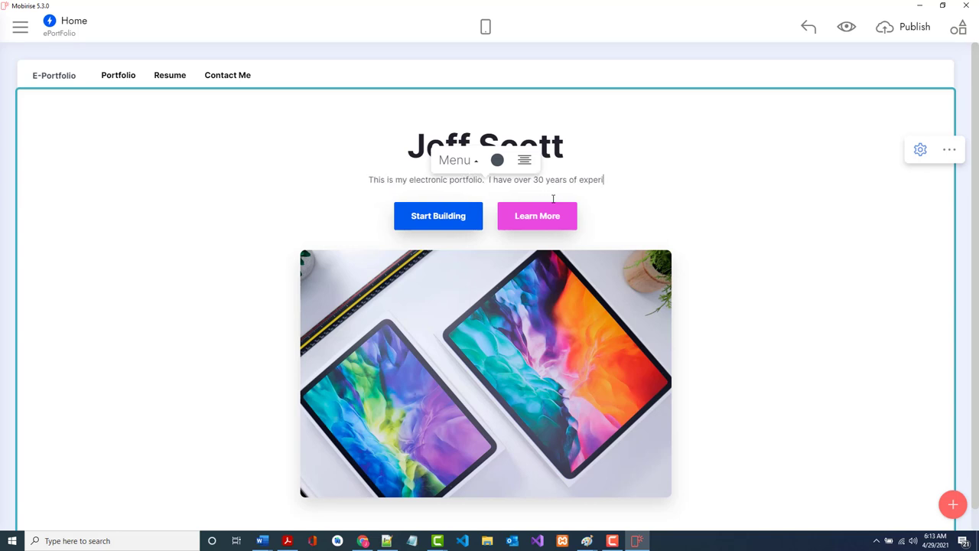
type("ence in the I")
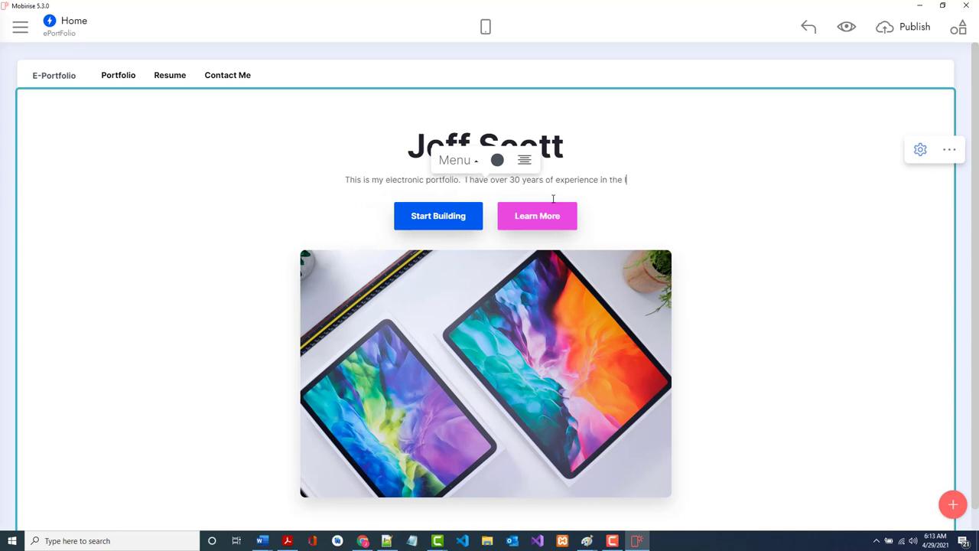
type("nformation Technology")
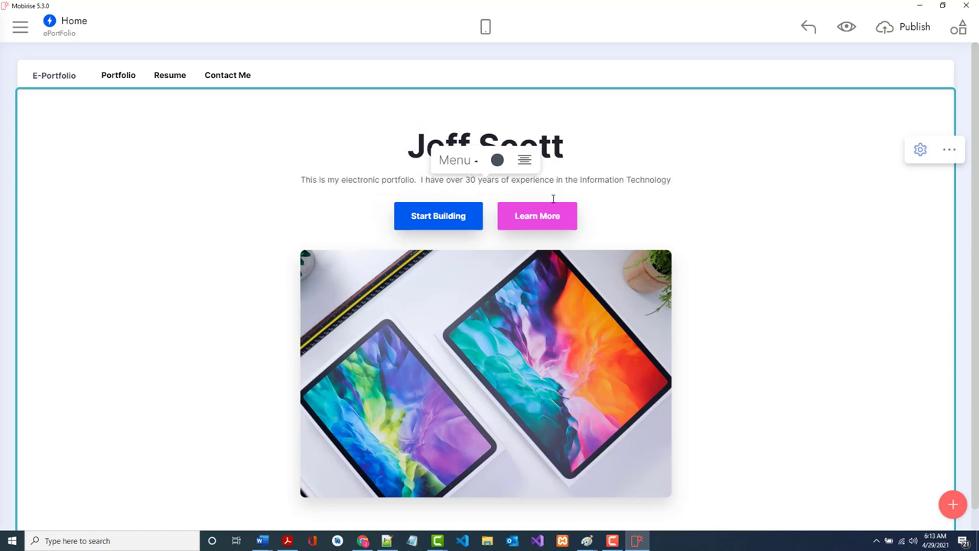
key("Return")
type("(IT) field.  I have b")
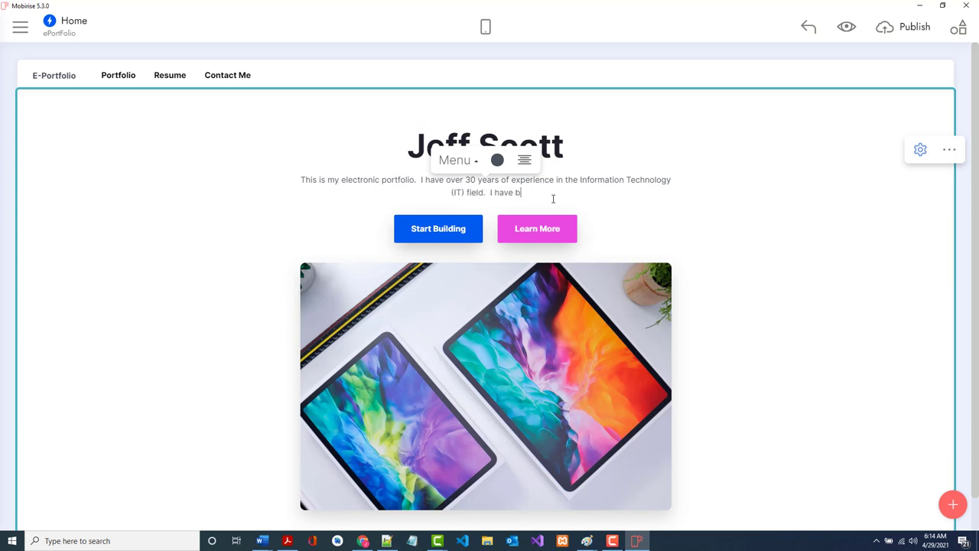
type("een a Progr")
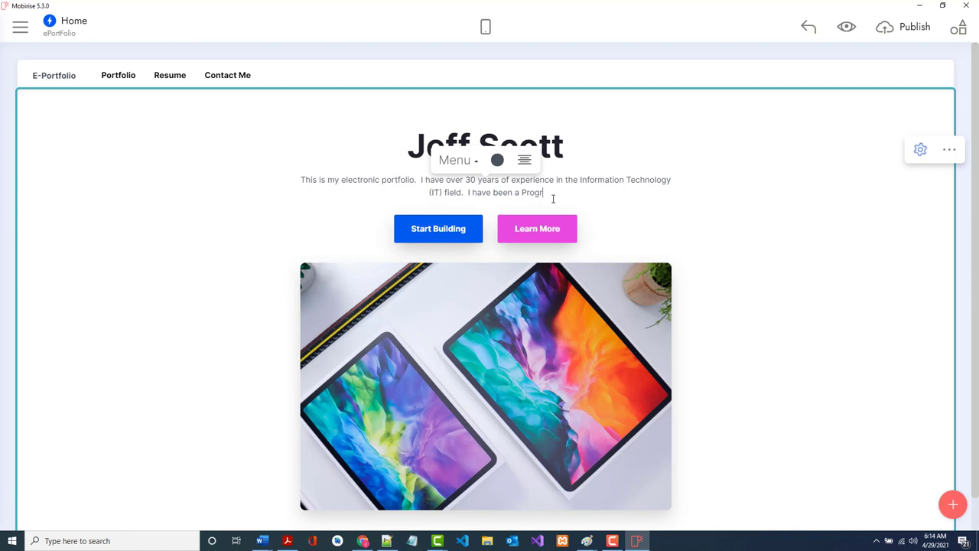
type("ammer")
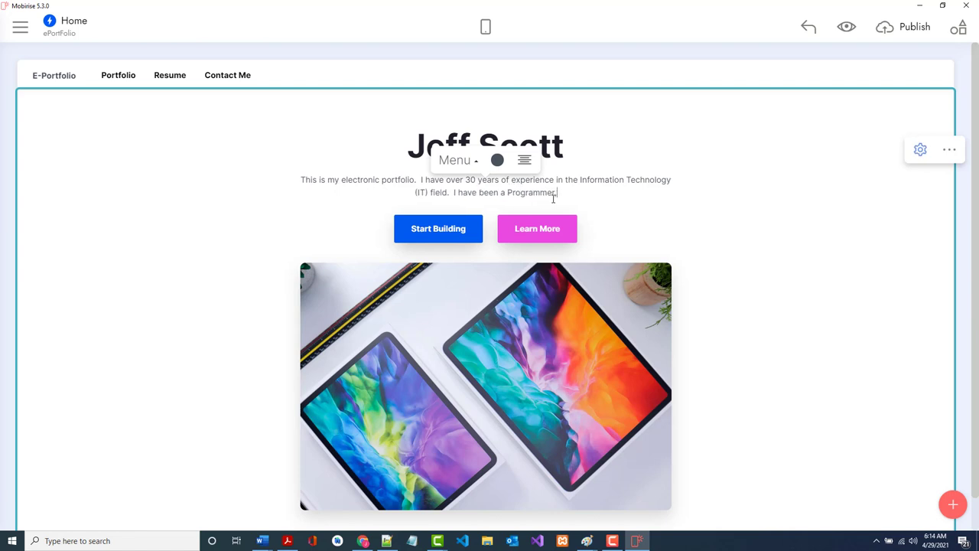
type(", Progra")
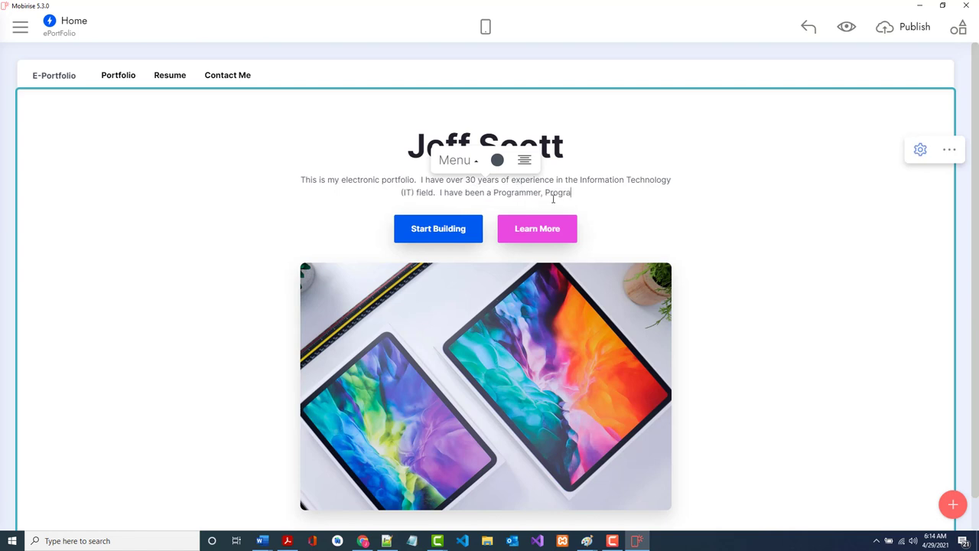
type("mmer/Analyst")
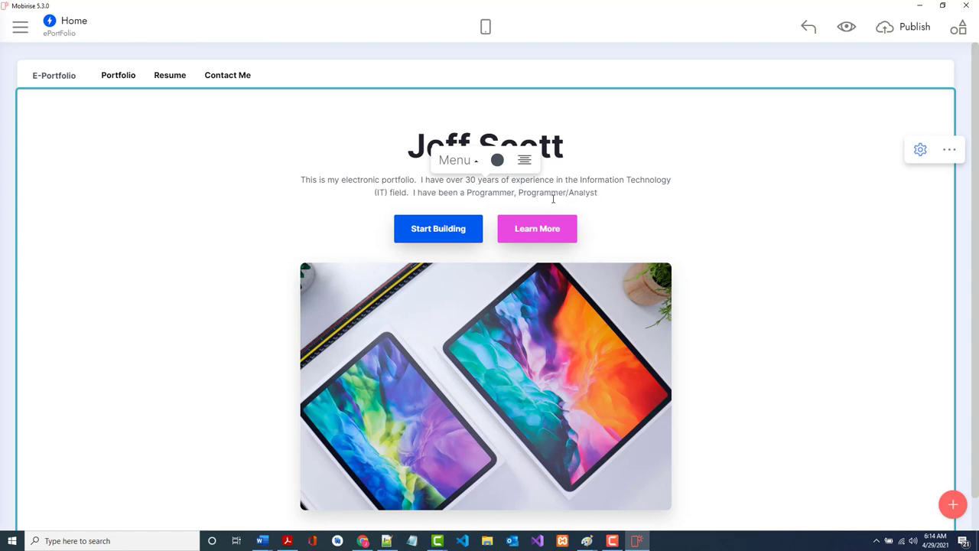
type(" and (")
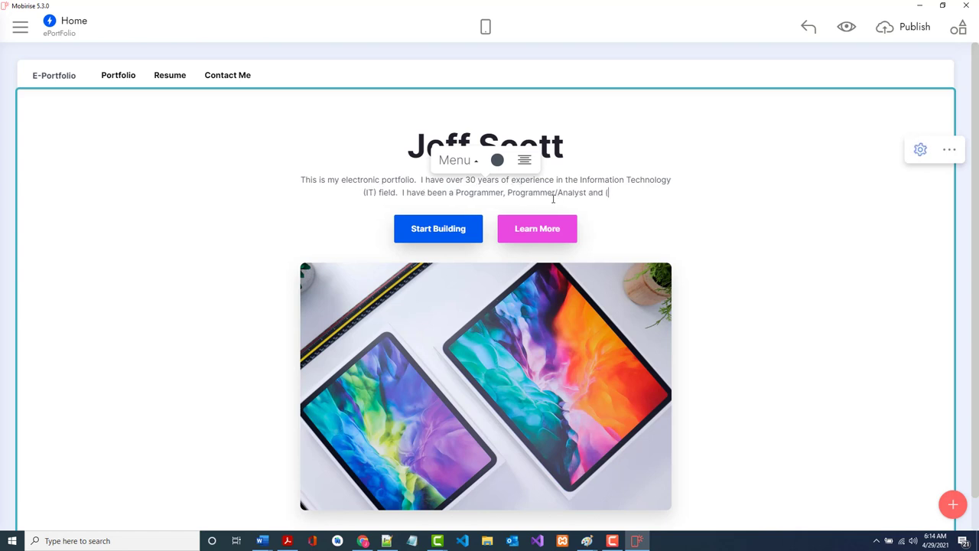
type("for the past ")
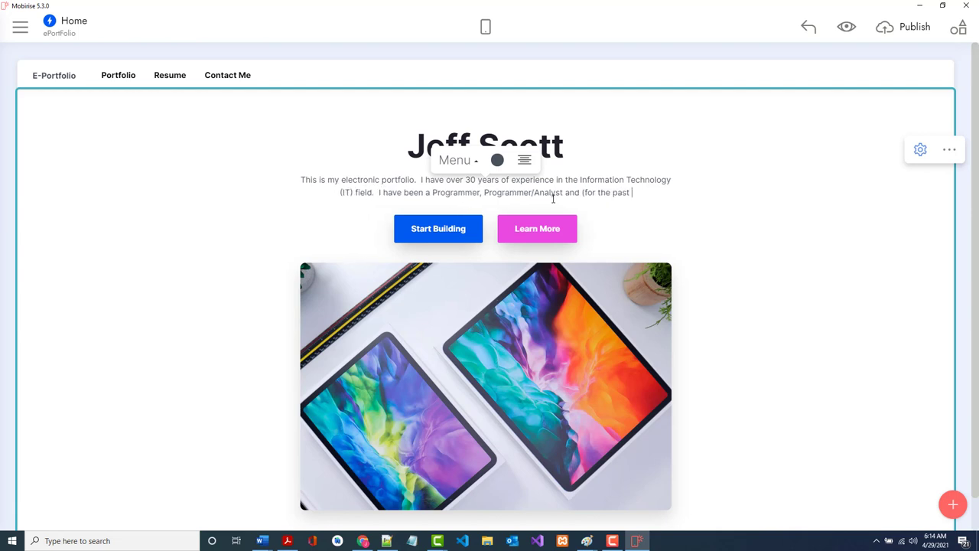
type("30 y")
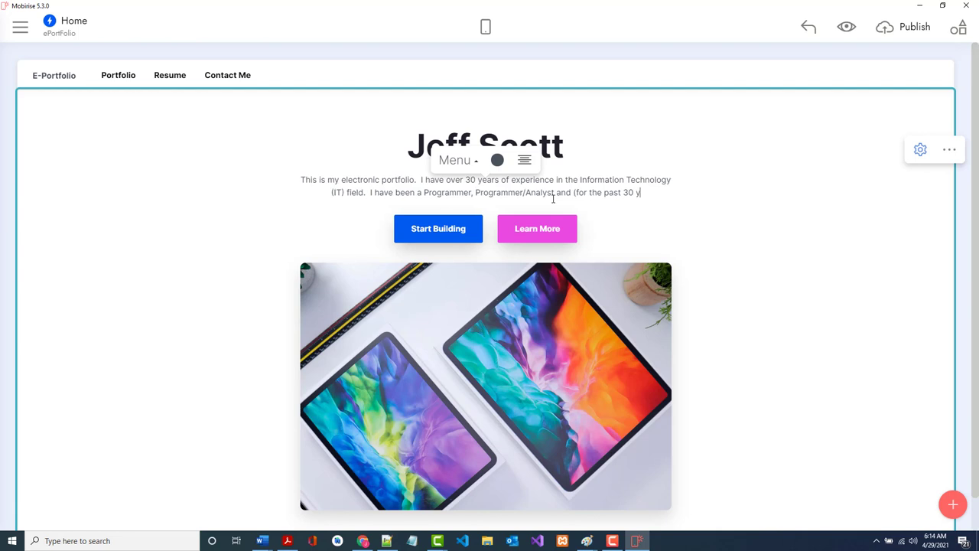
type("ears),")
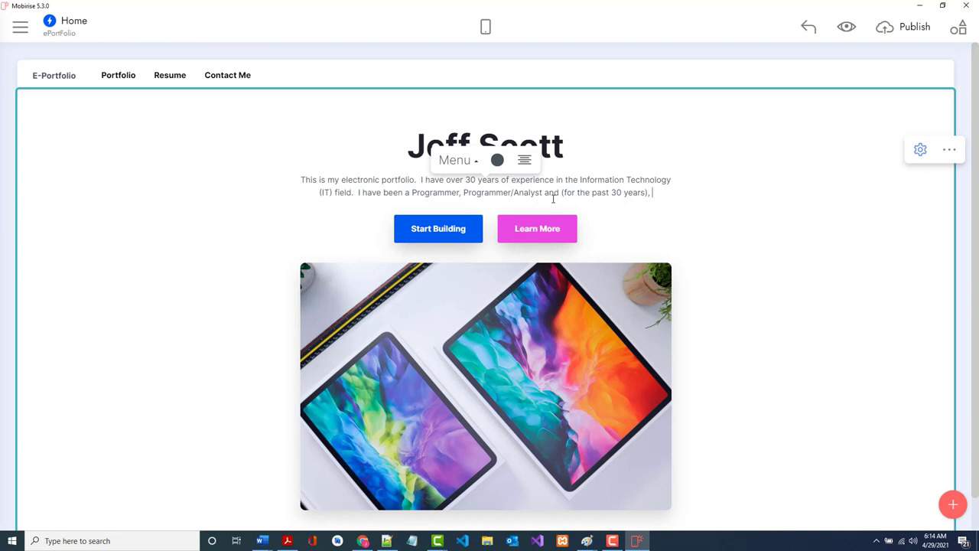
type("an")
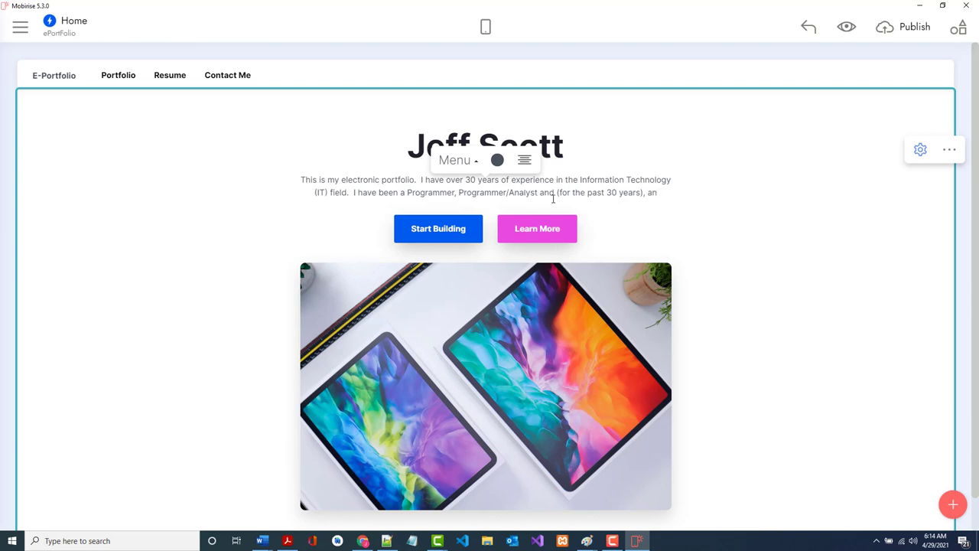
key("BackSpace")
type("Technical Colleg")
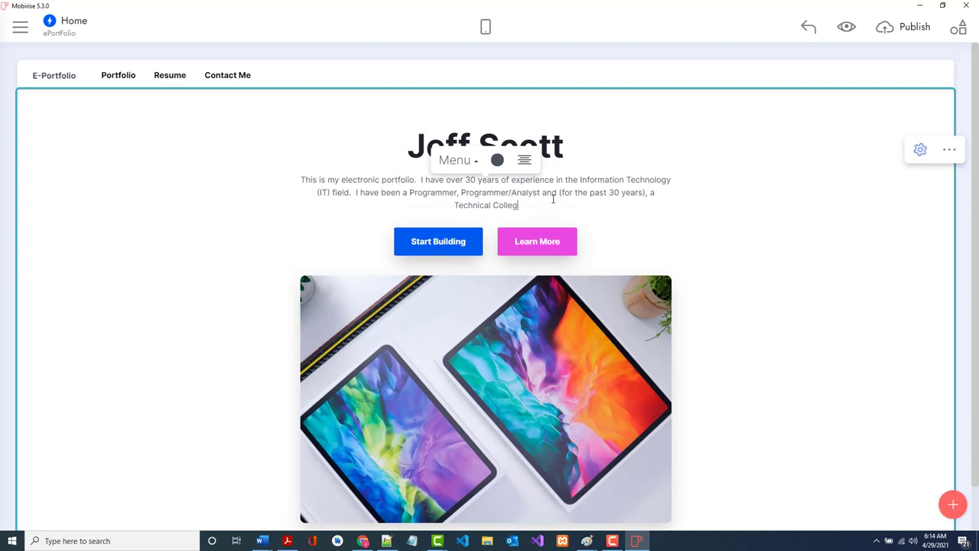
type("e IT Instructor, focusing on Programming and Web Develope")
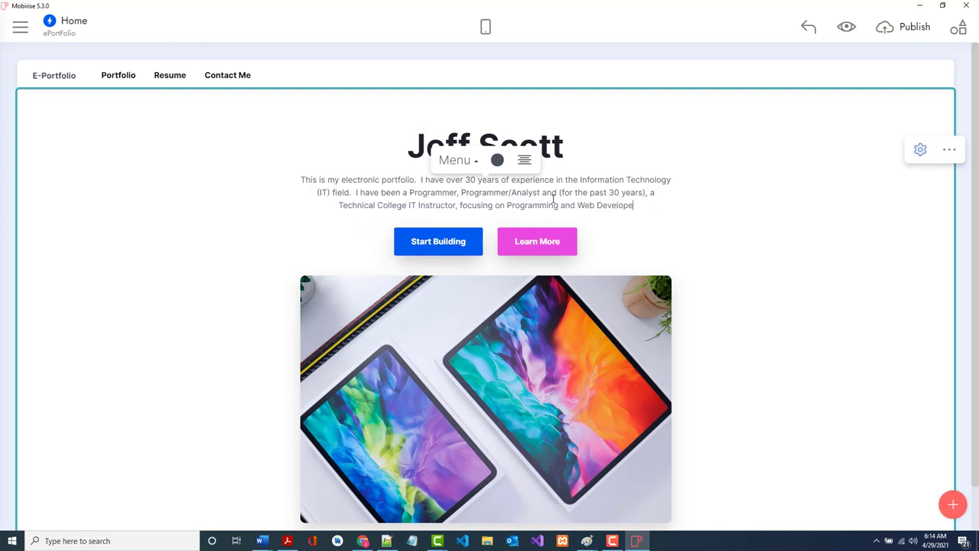
key("BackSpace")
type("ment/D")
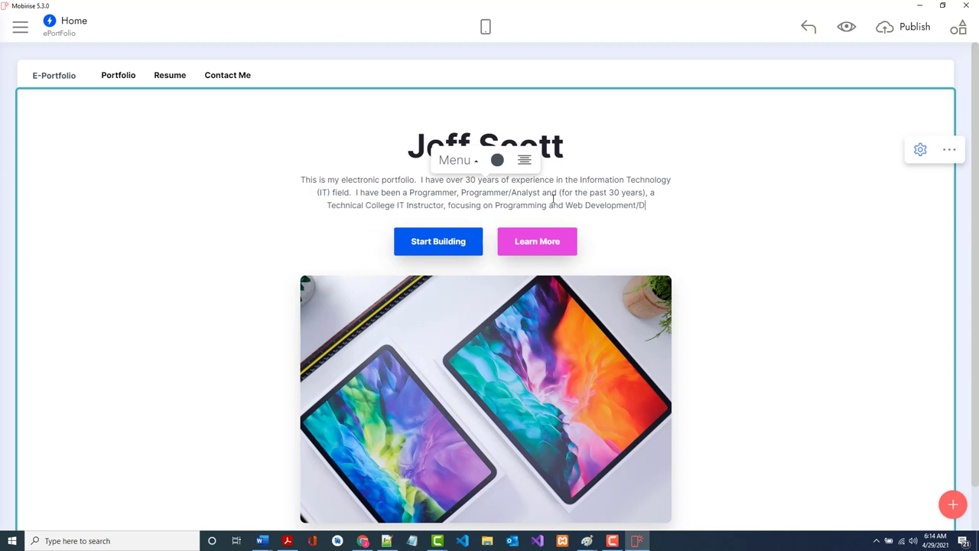
type("esign.")
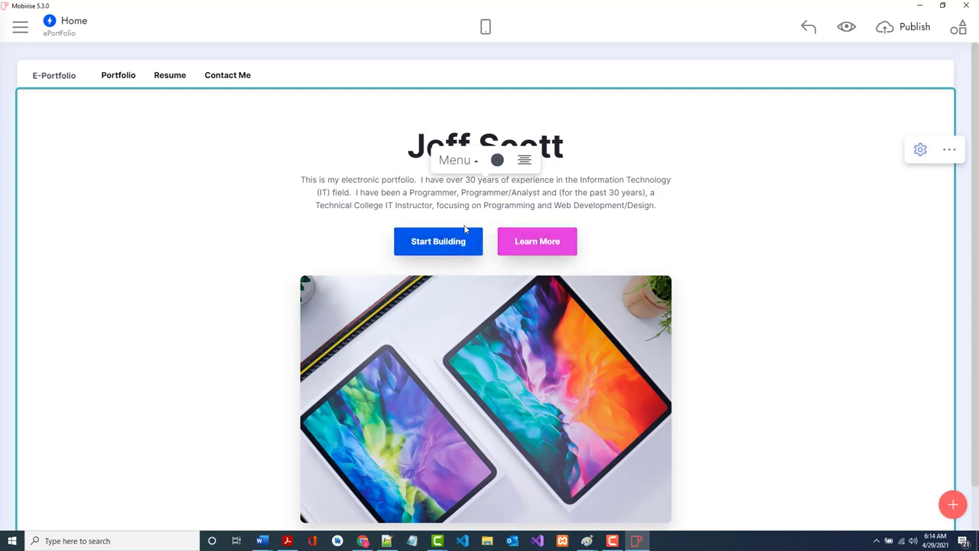
Delete the Learn More button from the header block, keeping Start Building
left_click(948, 150)
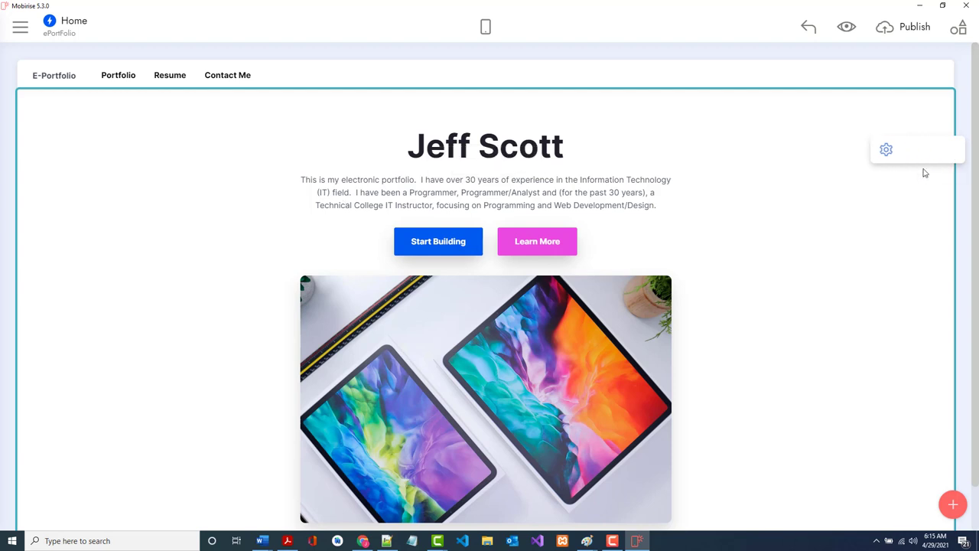
left_click(919, 150)
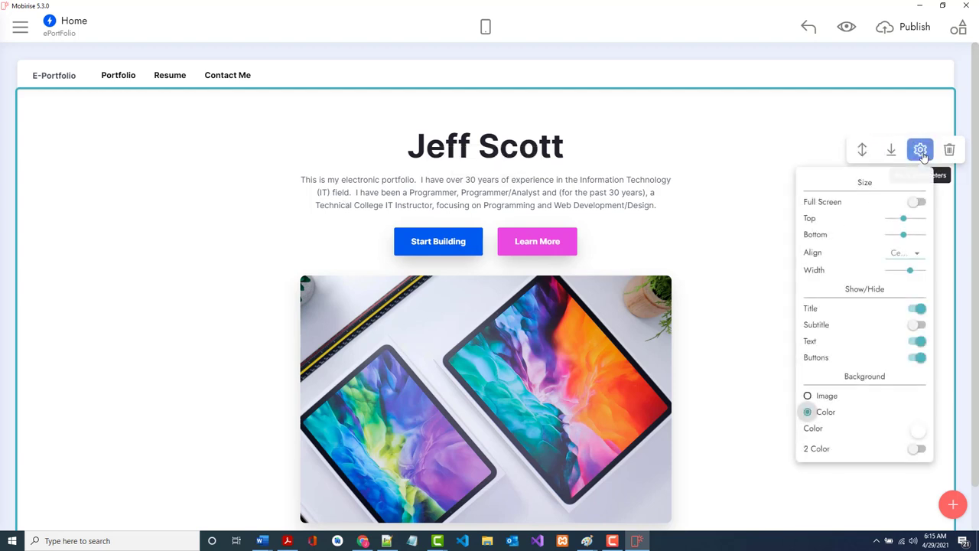
left_click(914, 359)
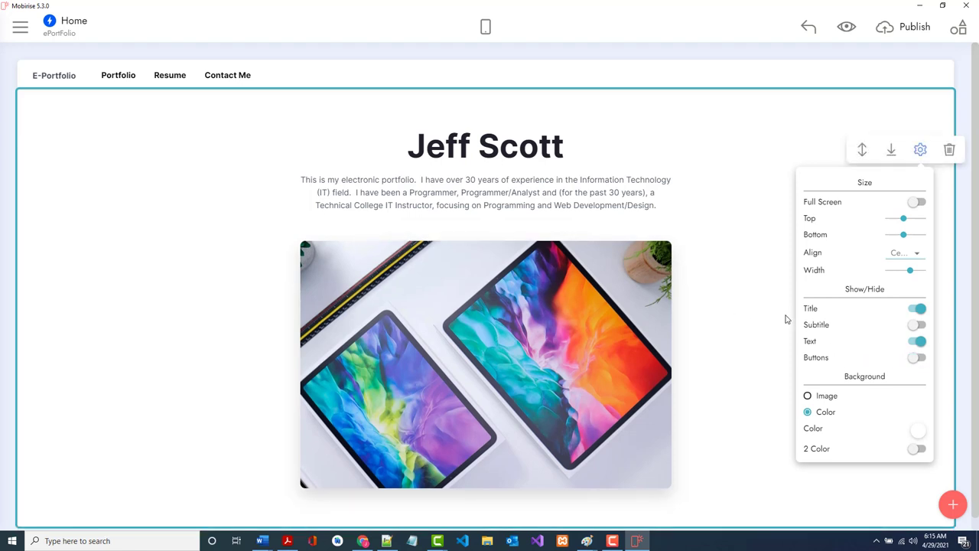
left_click(921, 360)
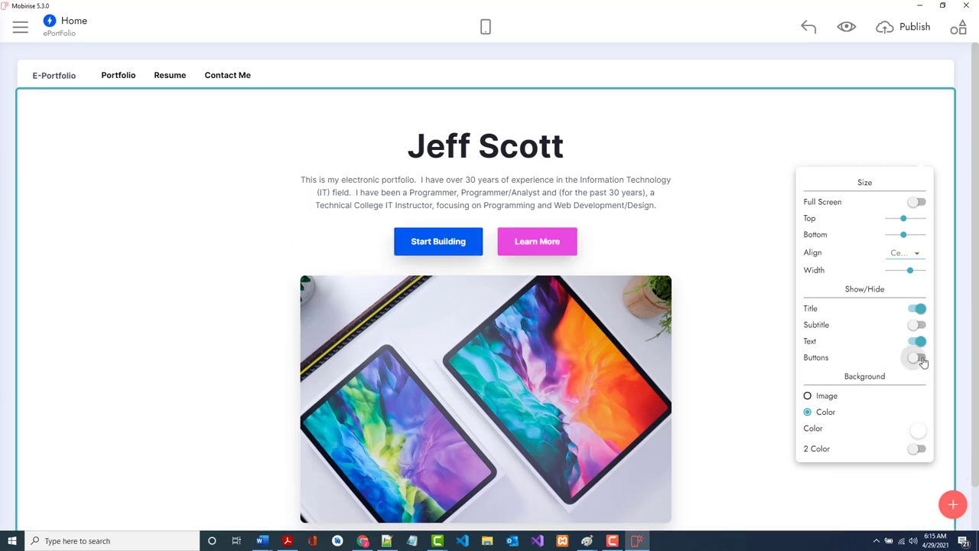
left_click(541, 243)
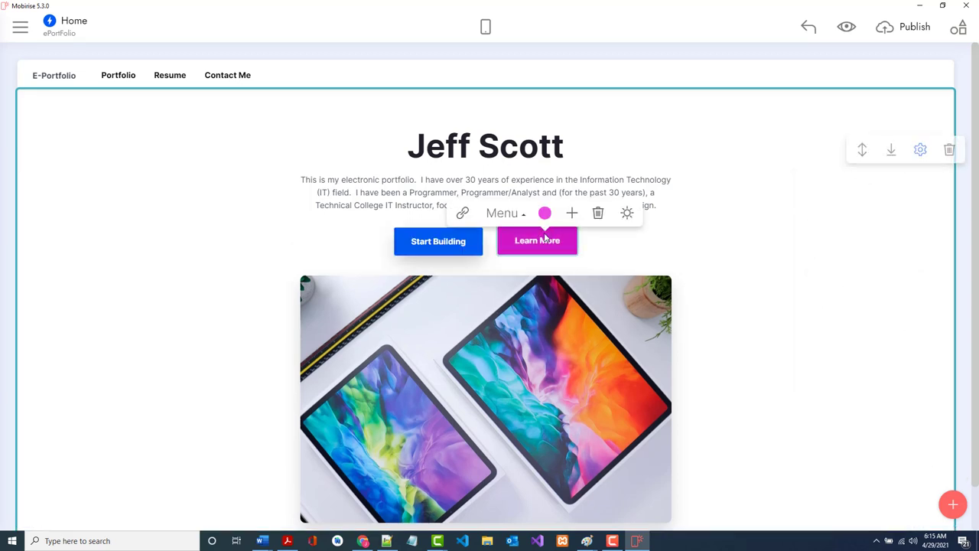
left_click(598, 214)
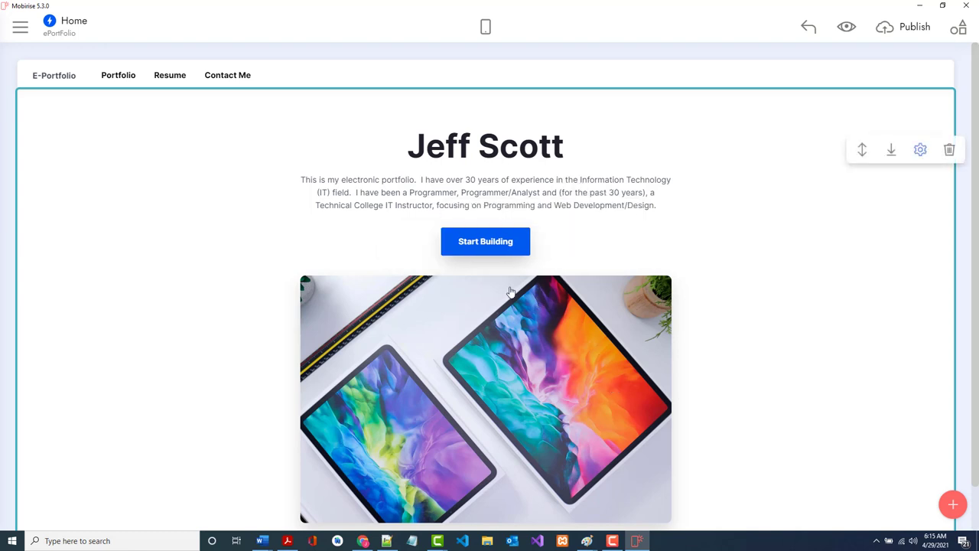
left_click(482, 246)
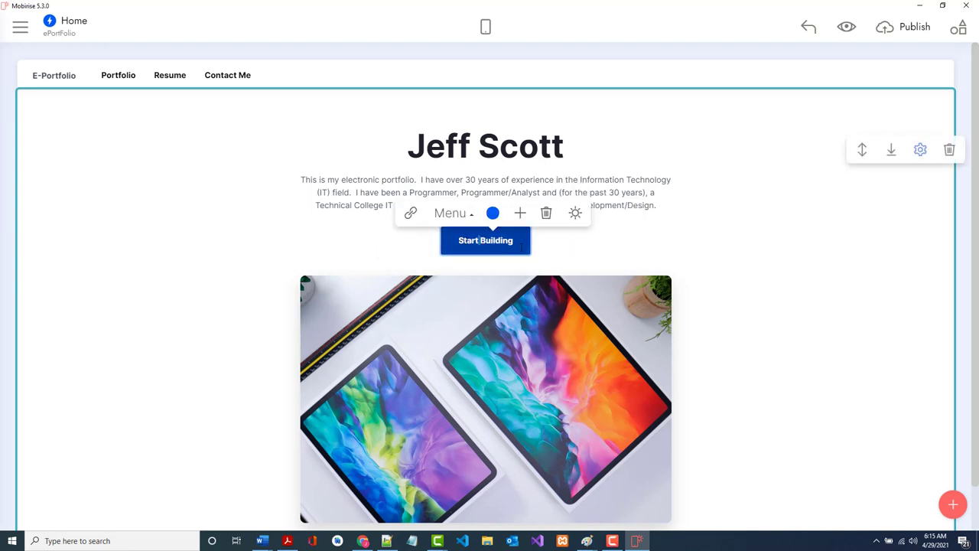
Select the Start Building label and begin typing 'Port' over it
left_click_drag(458, 240, 539, 245)
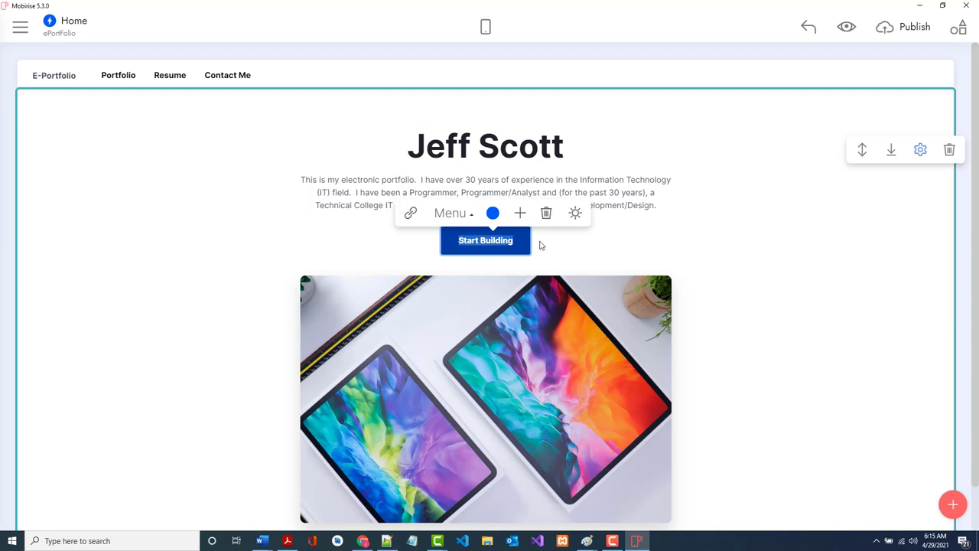
type("Por")
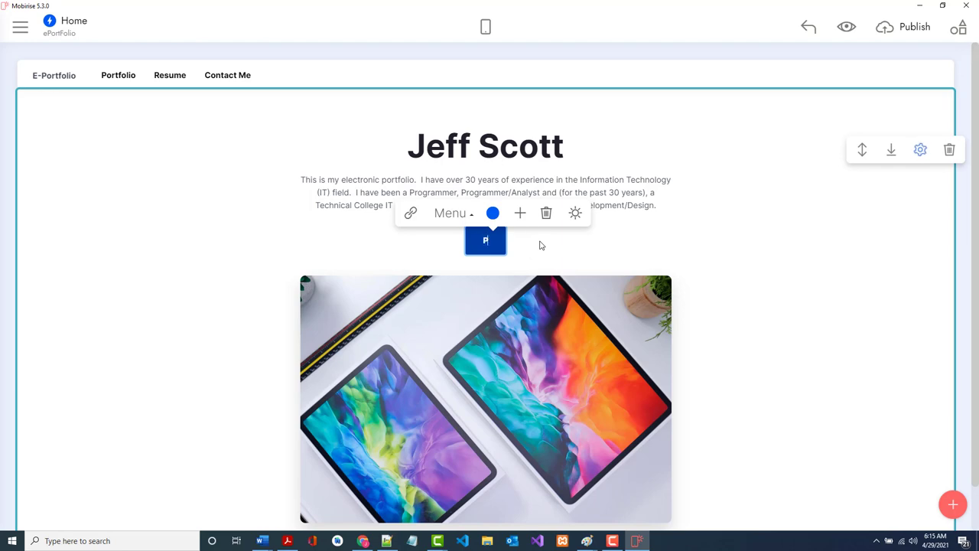
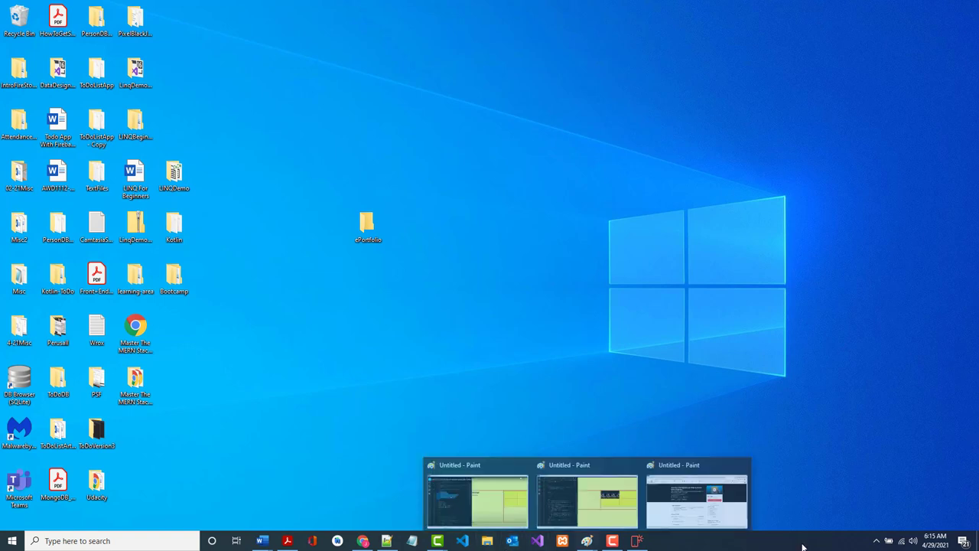
Open File Explorer, go via Pictures to the Desktop folder, and click into the Search Desktop box
left_click(613, 541)
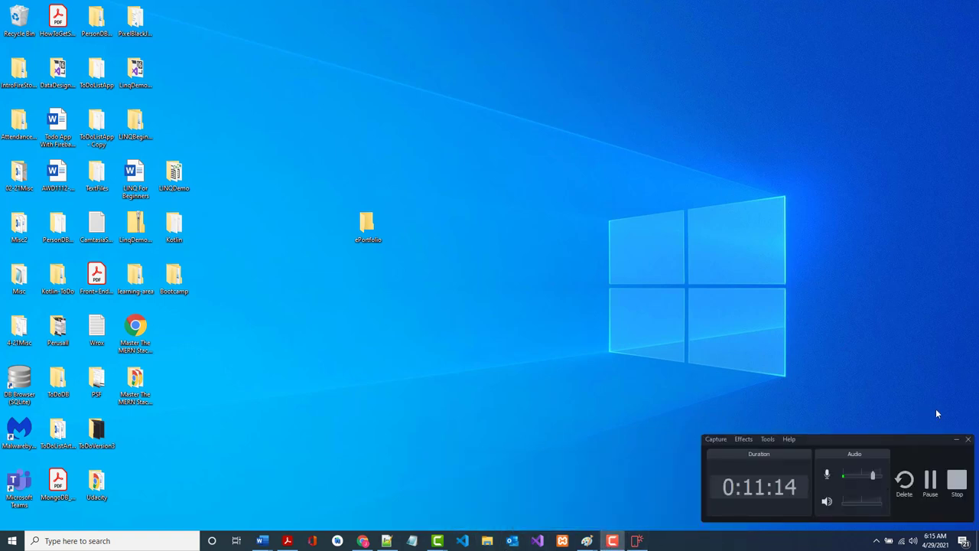
left_click(956, 441)
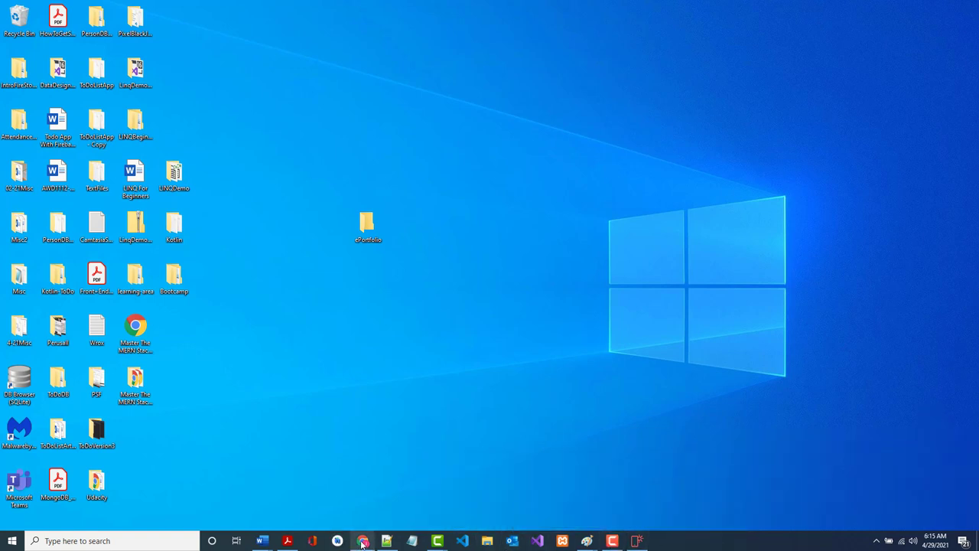
mouse_move(364, 542)
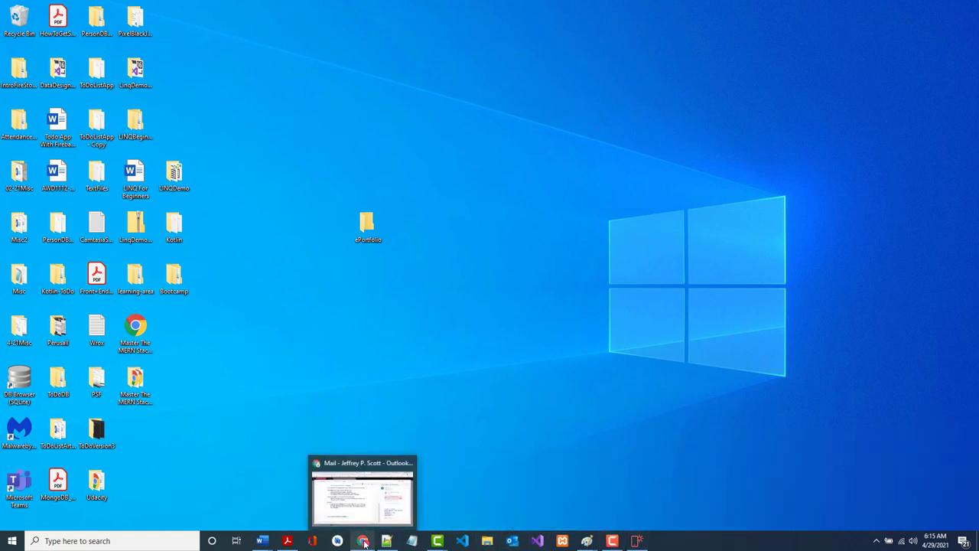
left_click(487, 541)
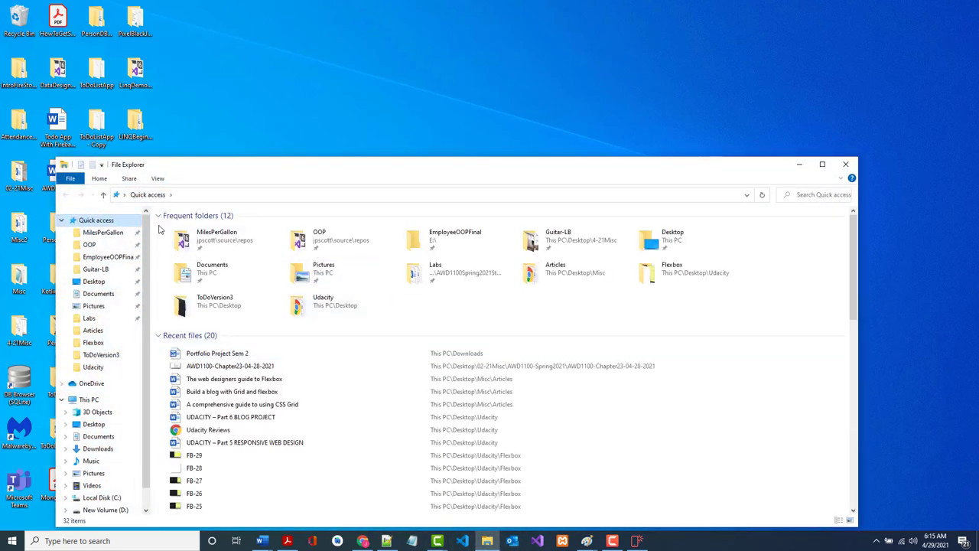
left_click(94, 306)
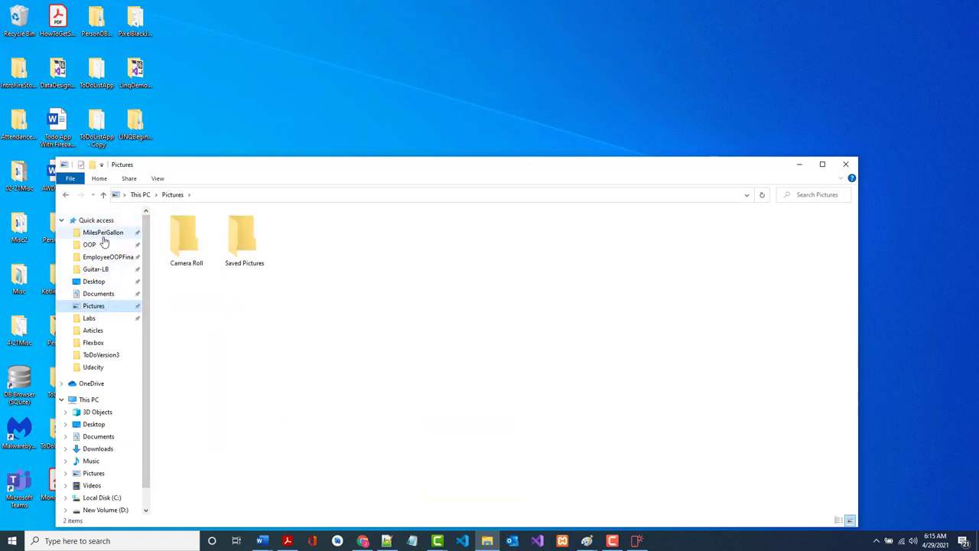
left_click(94, 281)
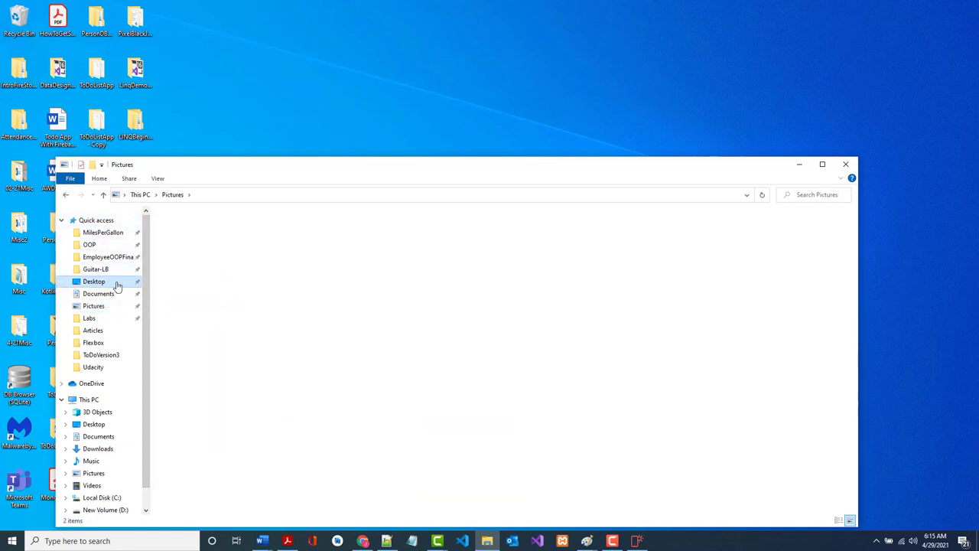
left_click(803, 191)
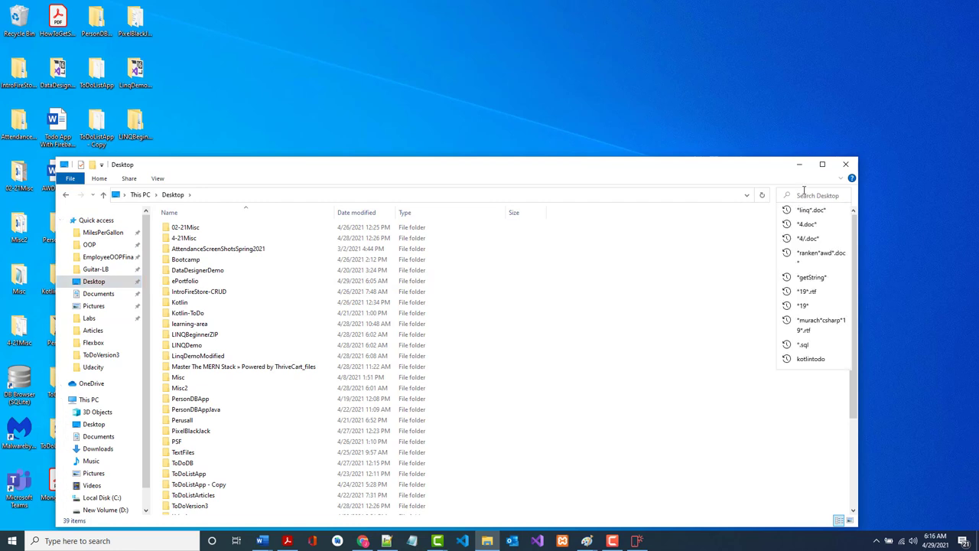
Search the Desktop for *.png images and scroll through the 10,578 results
type("*.png")
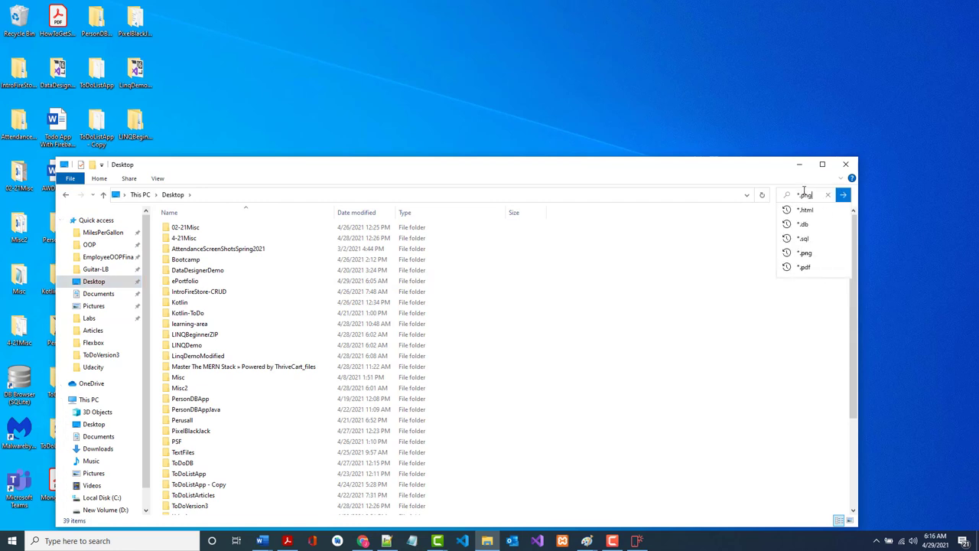
key("Return")
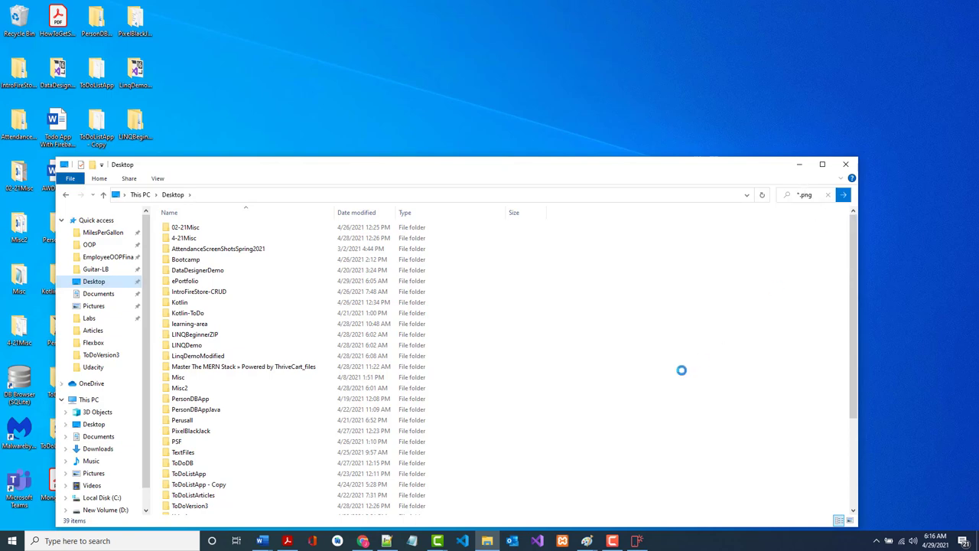
scroll(247, 415, "down", 2)
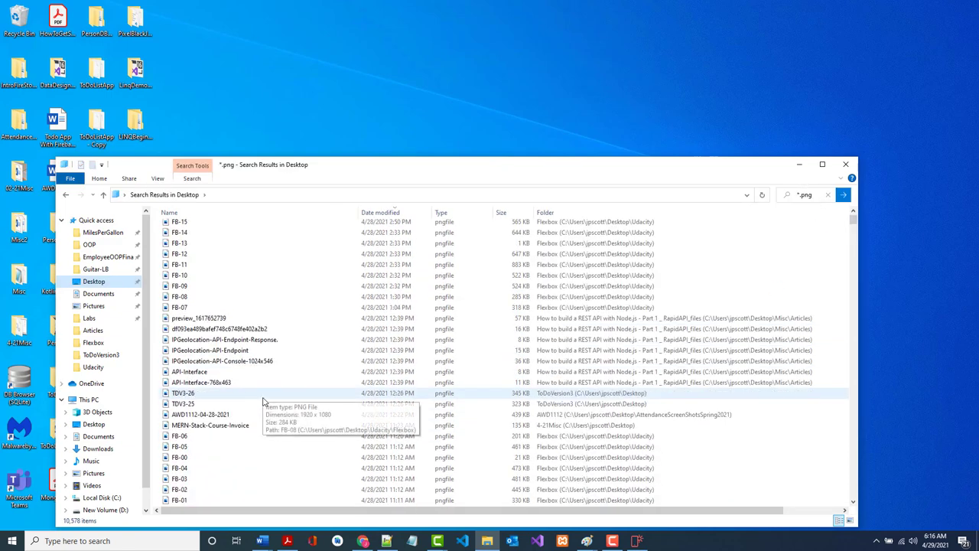
scroll(262, 401, "down", 9)
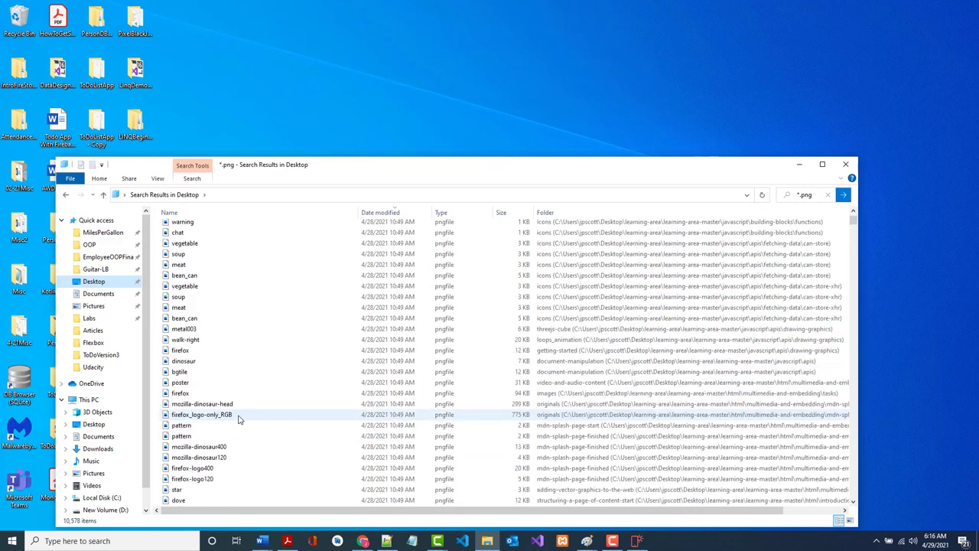
scroll(241, 418, "down", 10)
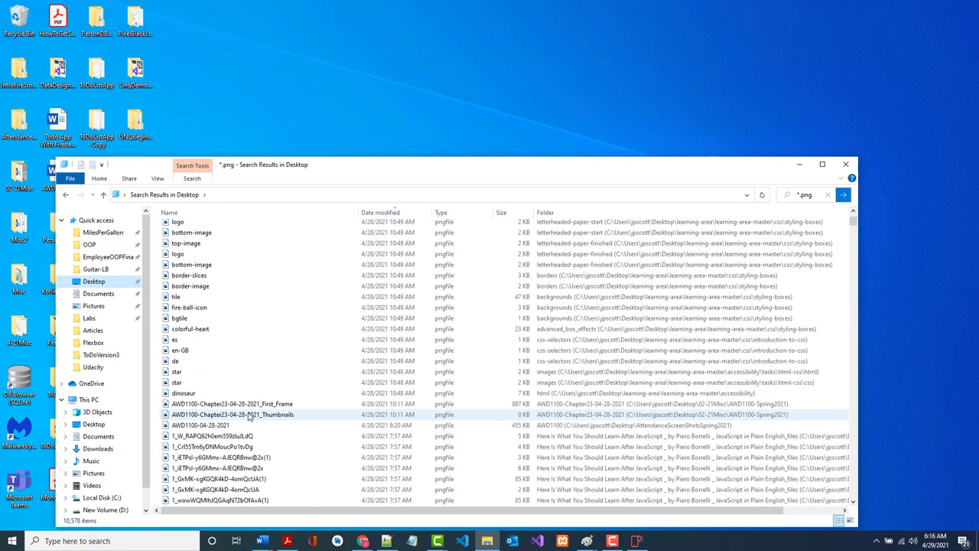
scroll(248, 415, "down", 12)
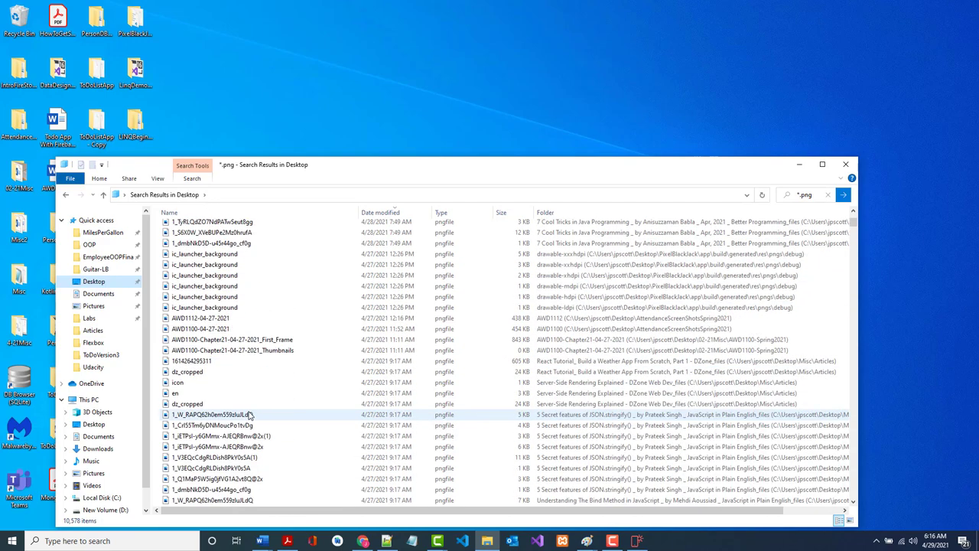
scroll(248, 415, "down", 12)
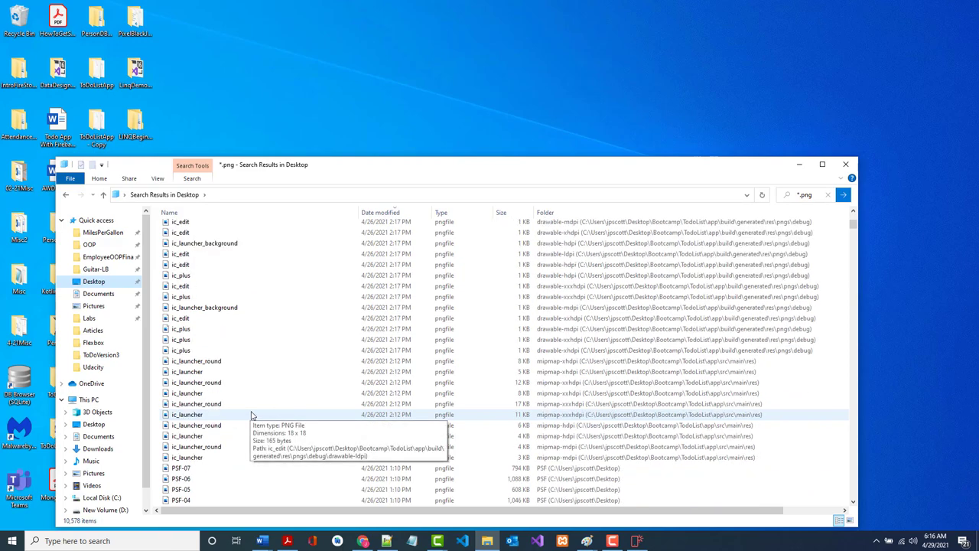
scroll(251, 416, "down", 10)
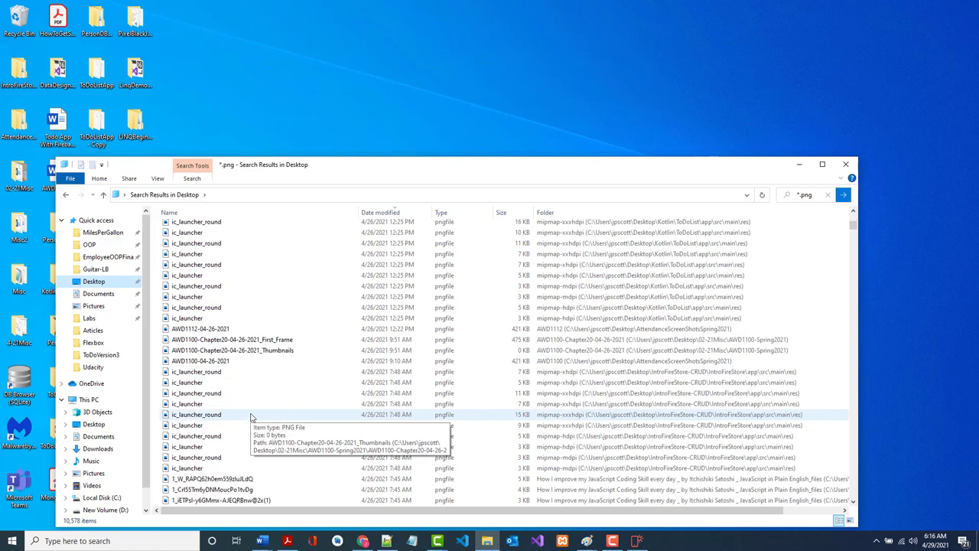
scroll(251, 415, "down", 4)
Sort the PNG search results by name and keep browsing down the list
left_click(253, 212)
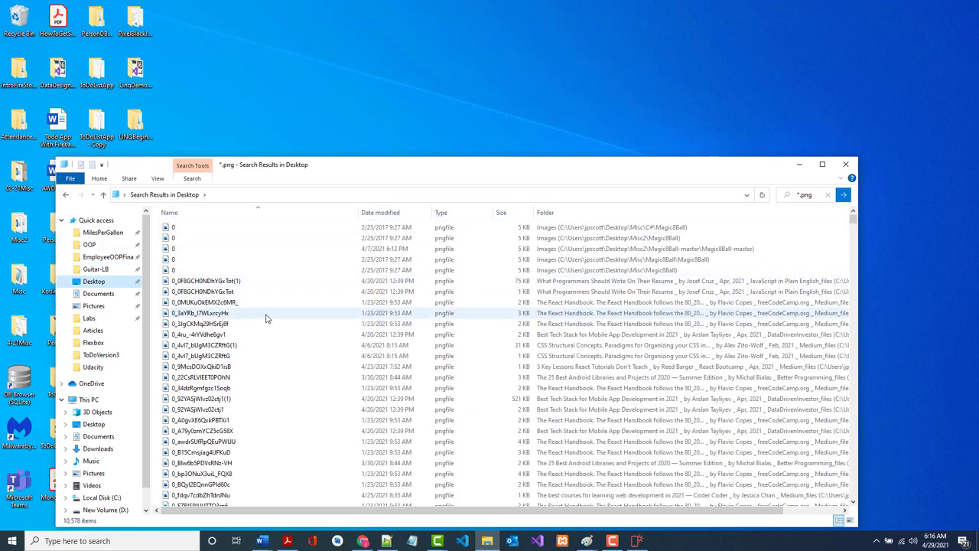
scroll(266, 321, "down", 10)
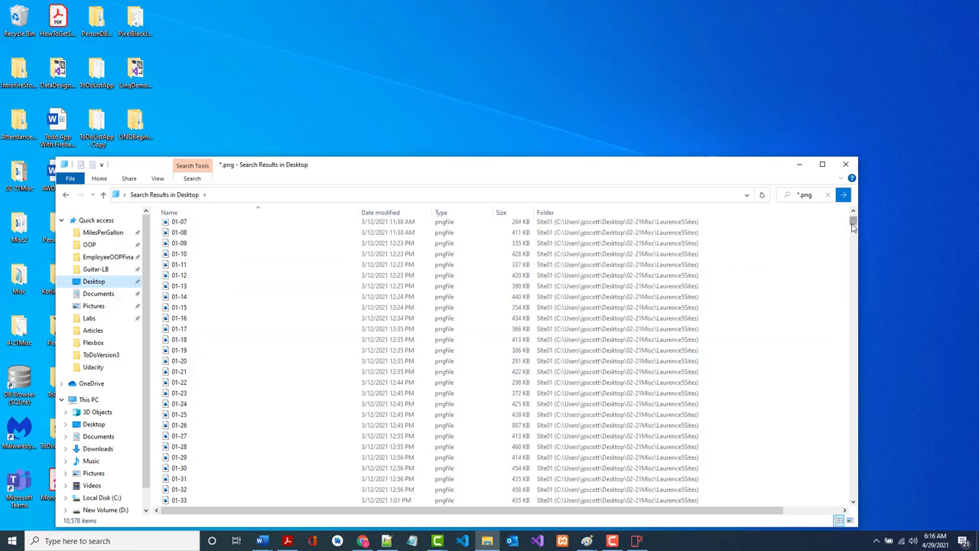
left_click_drag(853, 227, 852, 400)
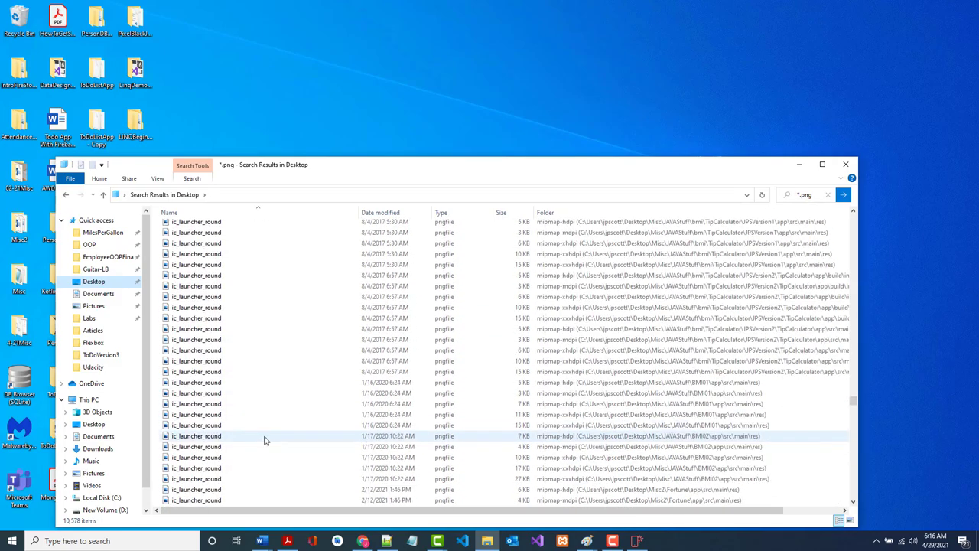
scroll(264, 440, "down", 20)
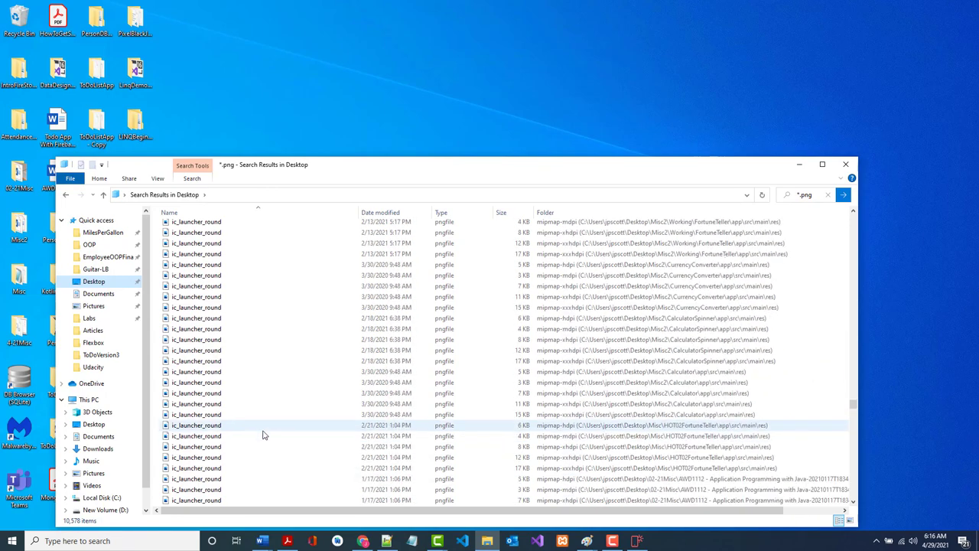
scroll(264, 440, "down", 15)
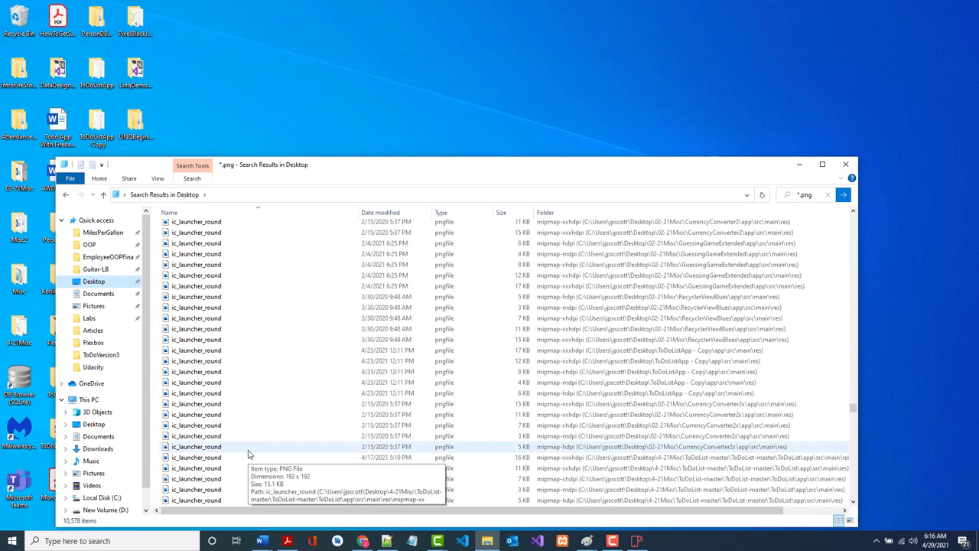
scroll(251, 453, "down", 10)
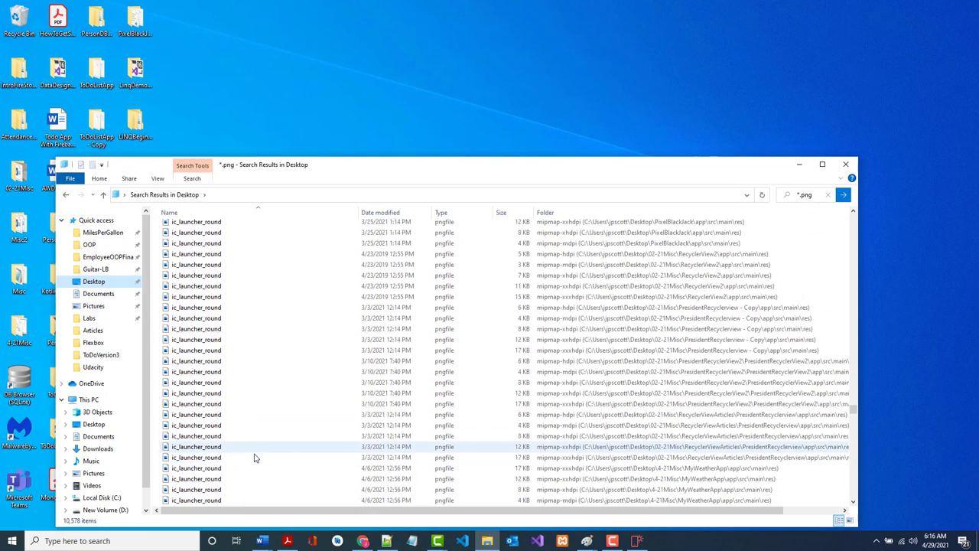
left_click(854, 502)
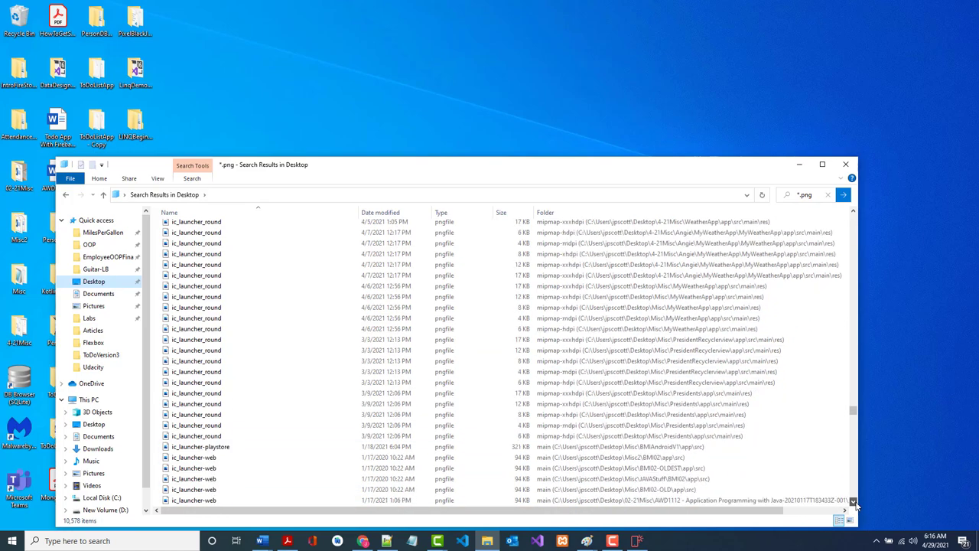
left_click_drag(853, 502, 857, 468)
scroll(642, 452, "down", 20)
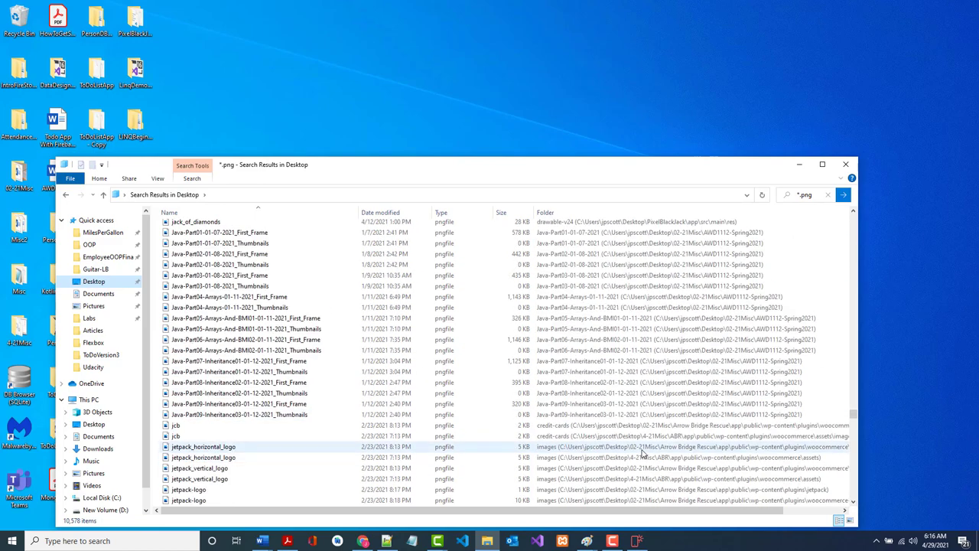
scroll(642, 453, "down", 20)
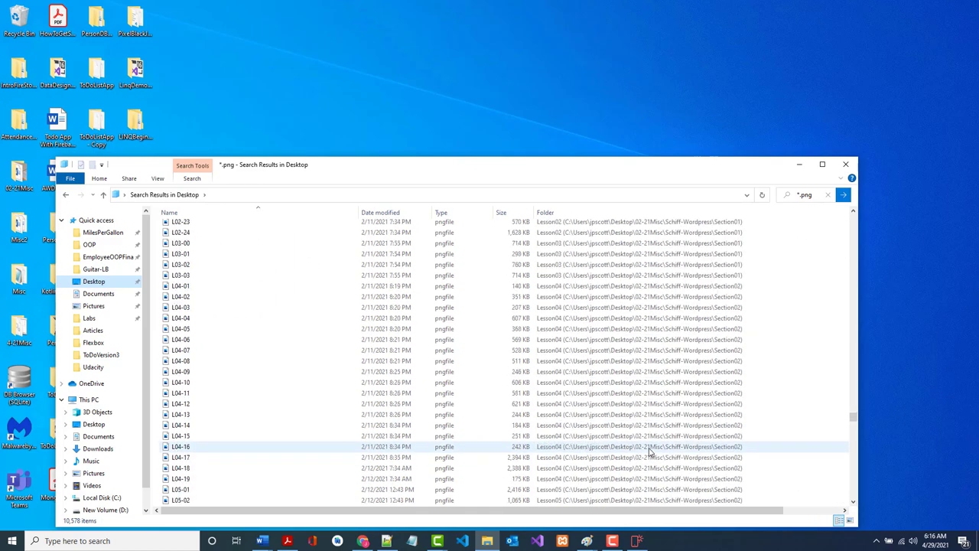
left_click_drag(853, 417, 853, 444)
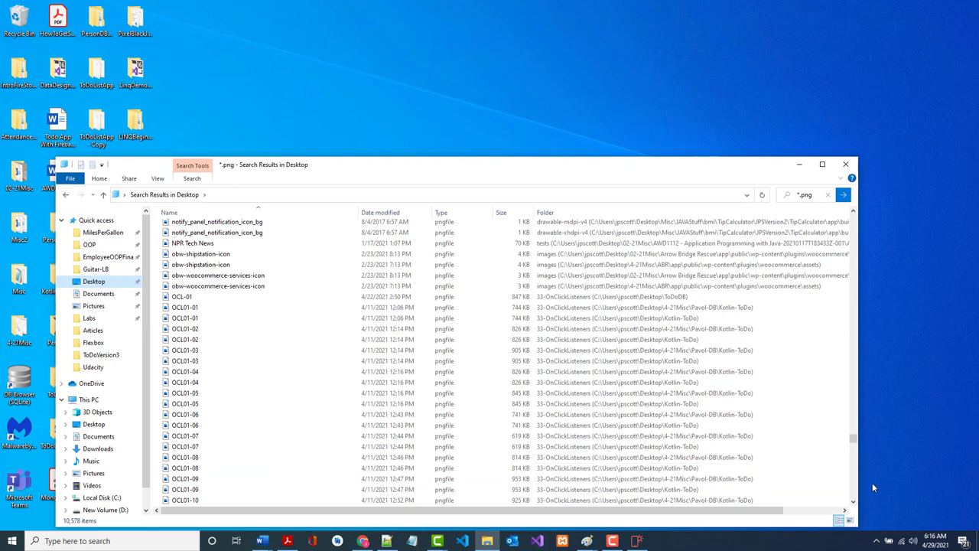
Scroll back up, minimise the search results window and return to the Mobirise editor
scroll(854, 483, "down", 15)
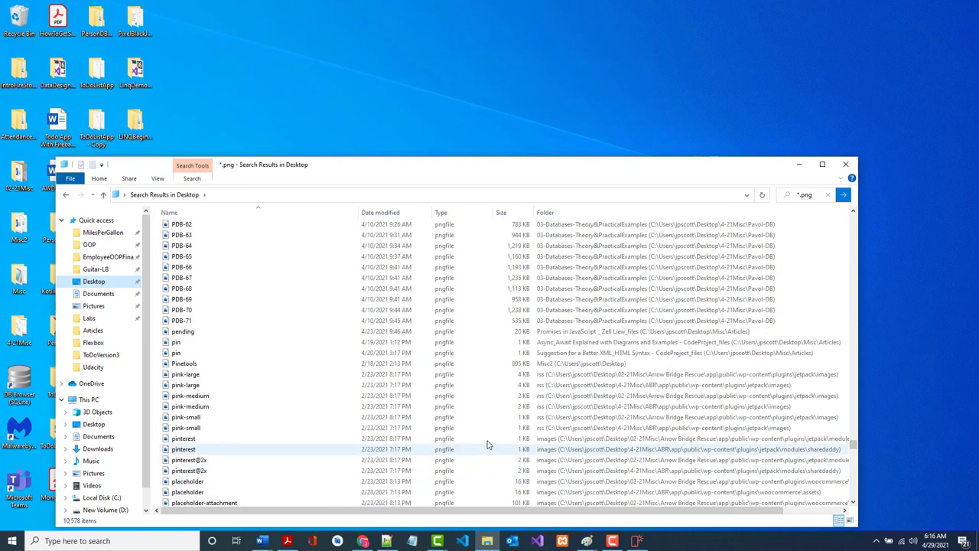
scroll(189, 307, "up", 18)
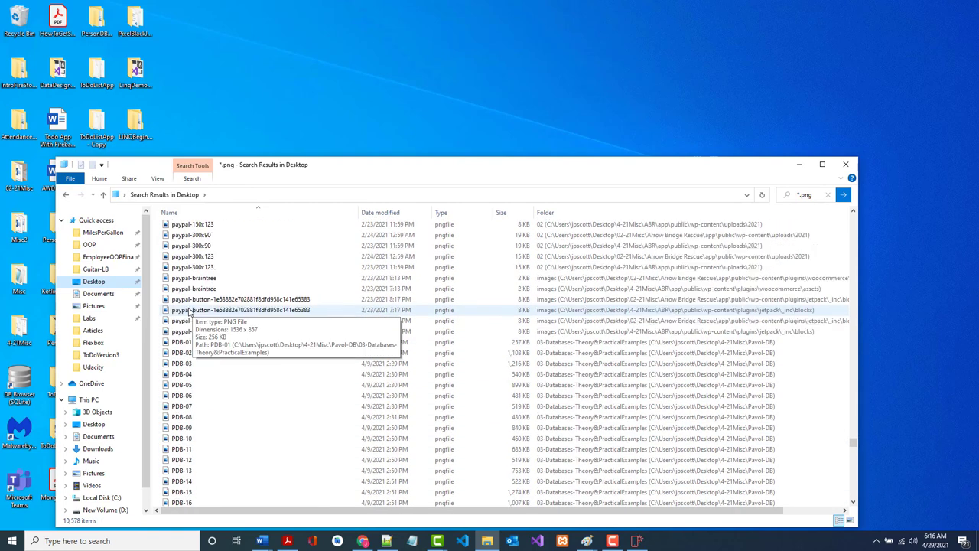
scroll(188, 308, "up", 6)
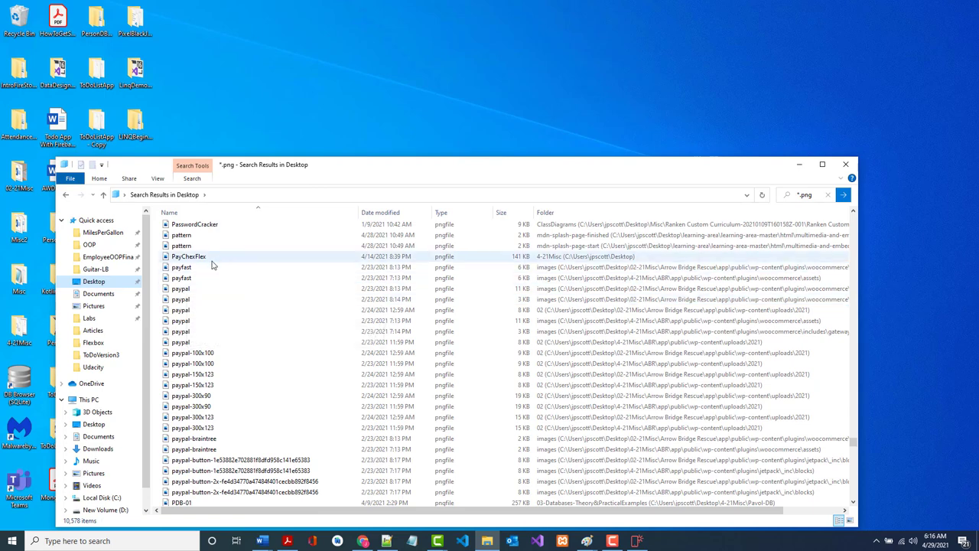
scroll(191, 269, "up", 1)
scroll(184, 266, "up", 2)
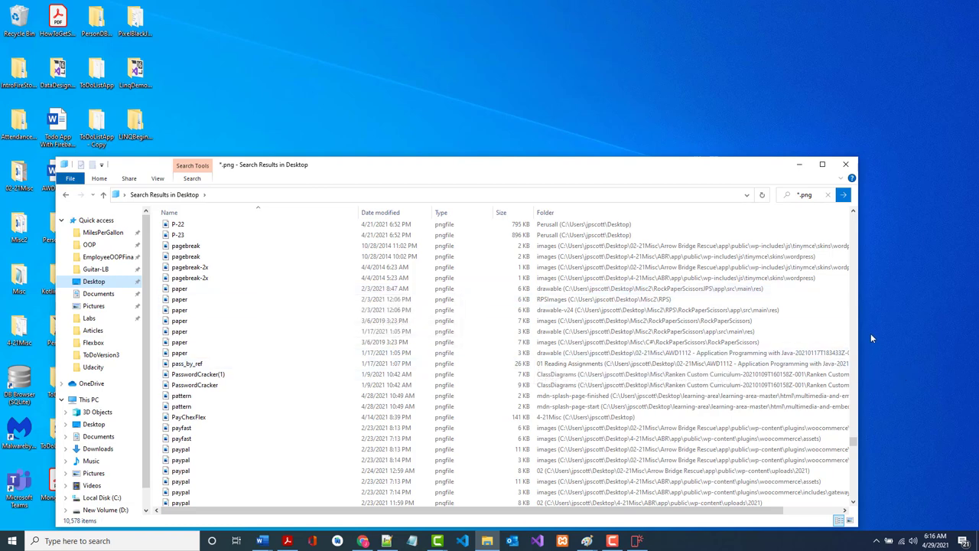
left_click(799, 163)
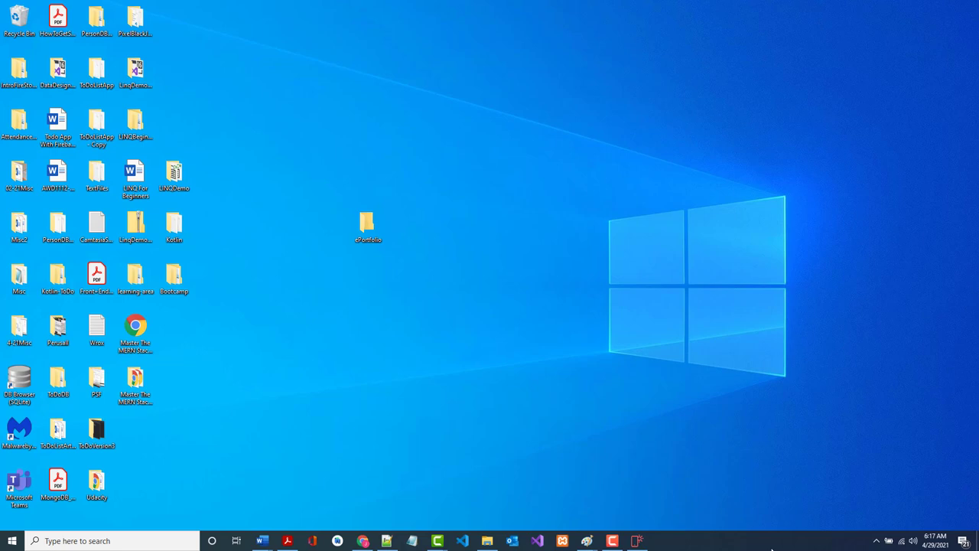
left_click(637, 541)
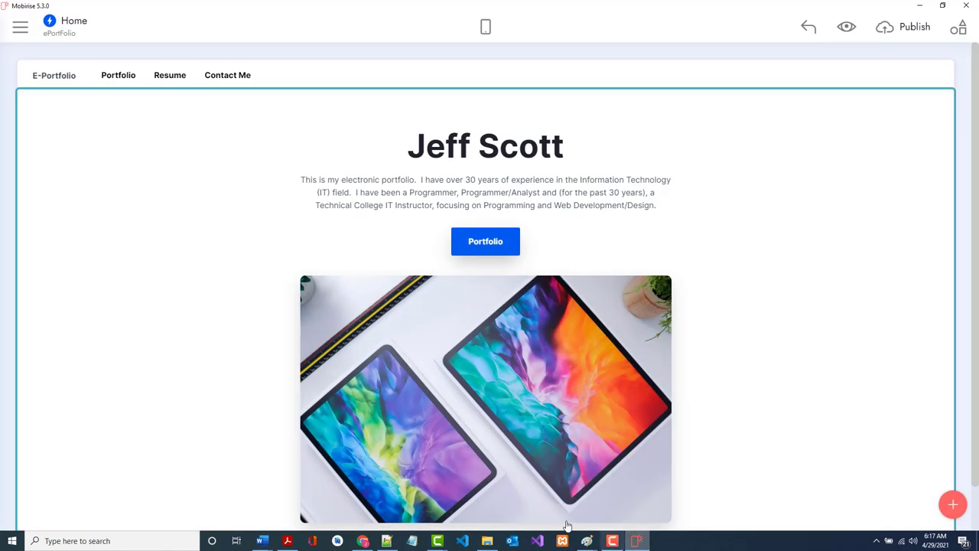
Open the image picker for the two-tablets hero picture, closing its crop editor unchanged
left_click(424, 393)
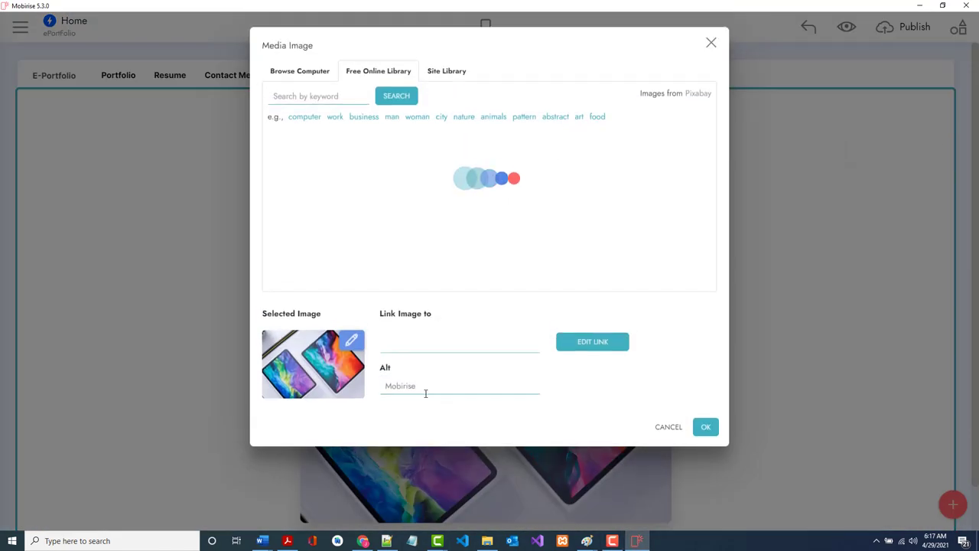
left_click(325, 380)
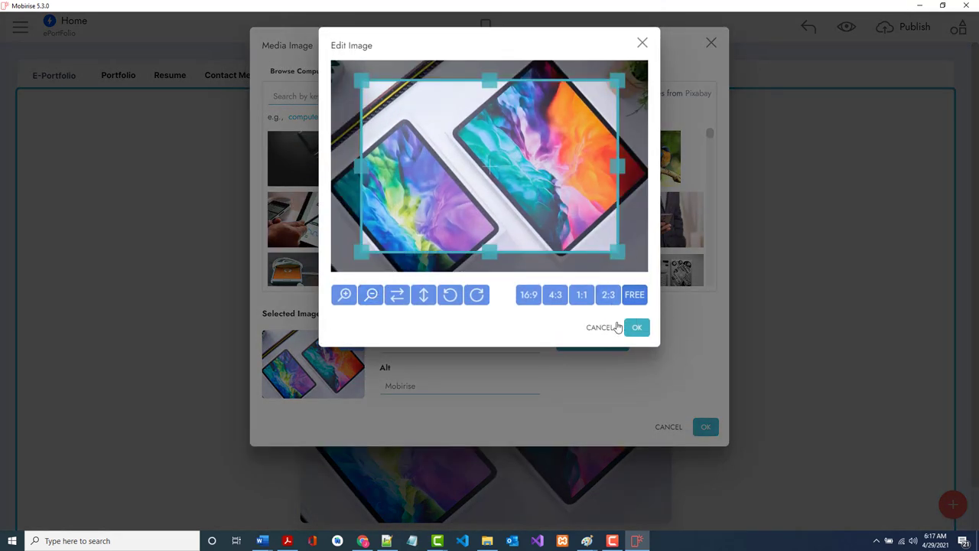
left_click(590, 328)
Browse the Free Online Library and choose the photo of the man sitting with his phone
scroll(396, 237, "down", 1)
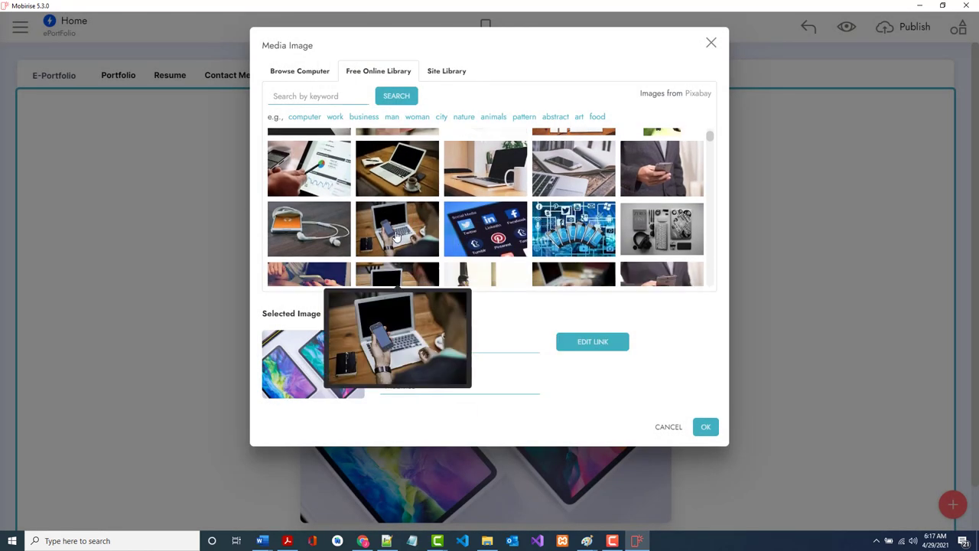
scroll(396, 237, "down", 5)
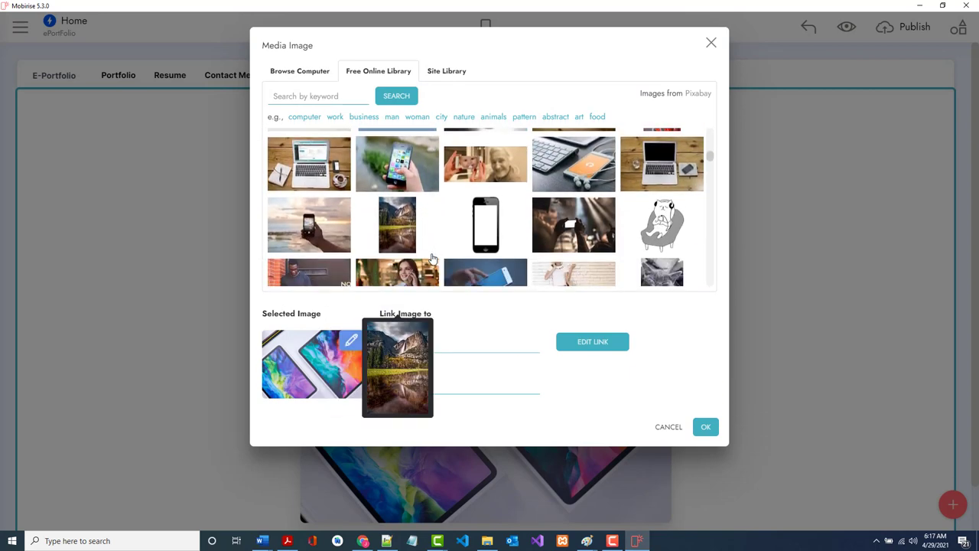
scroll(438, 261, "down", 2)
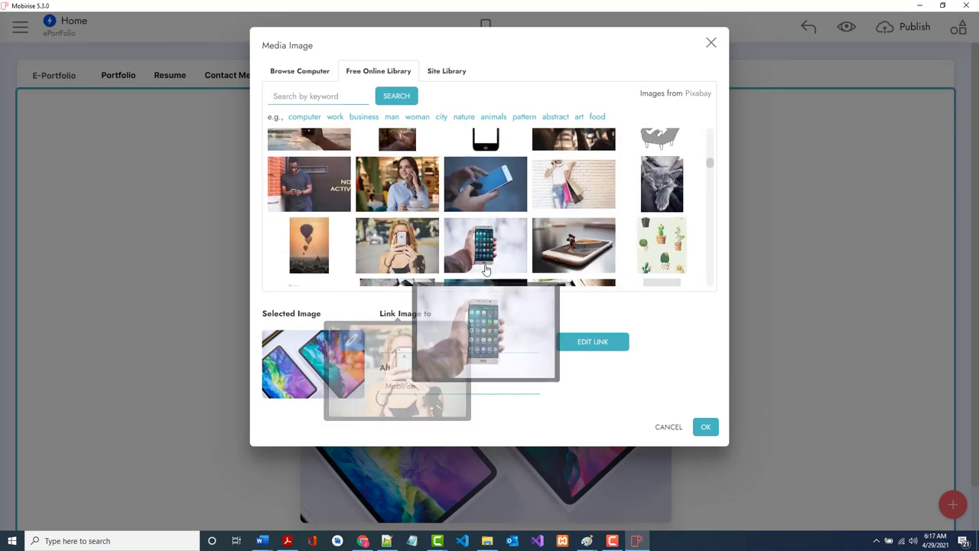
scroll(459, 263, "down", 2)
scroll(474, 265, "down", 4)
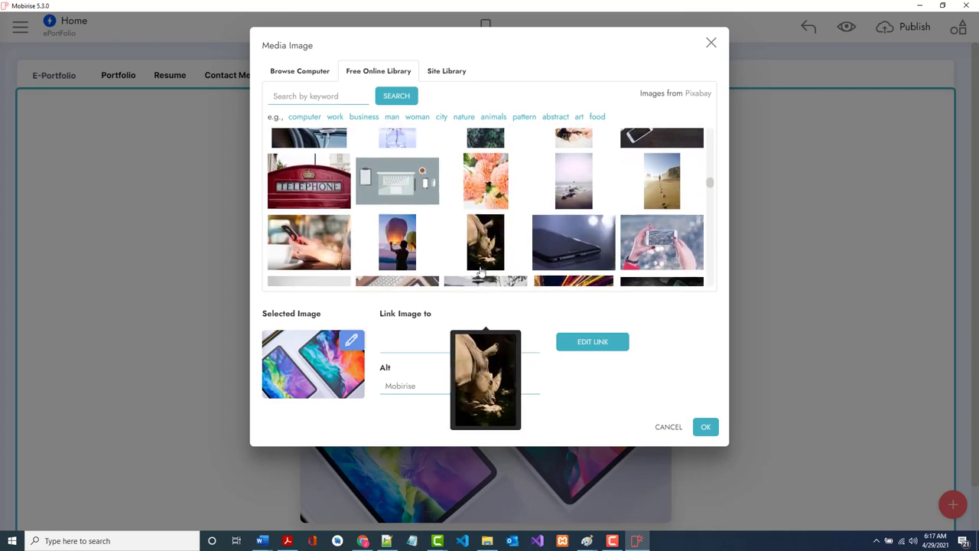
scroll(480, 273, "down", 4)
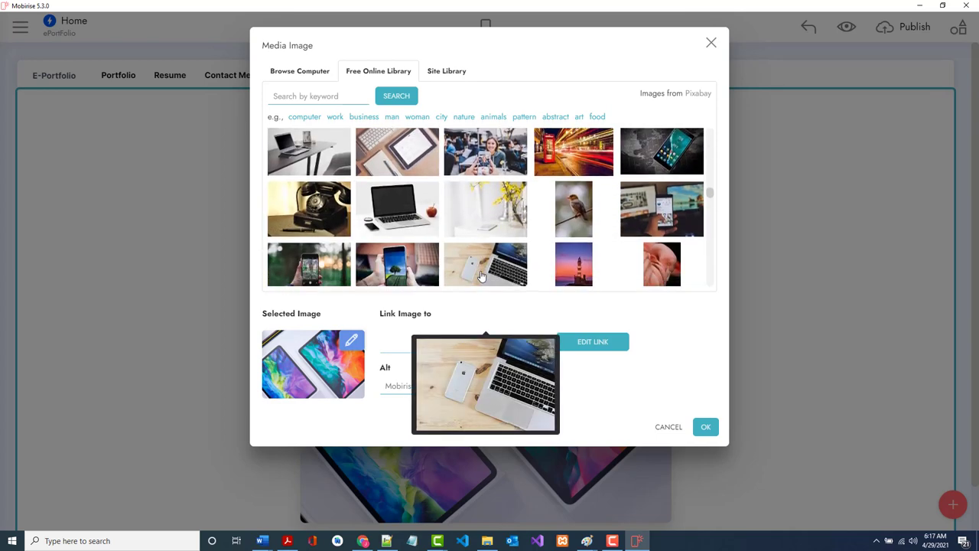
scroll(481, 275, "down", 2)
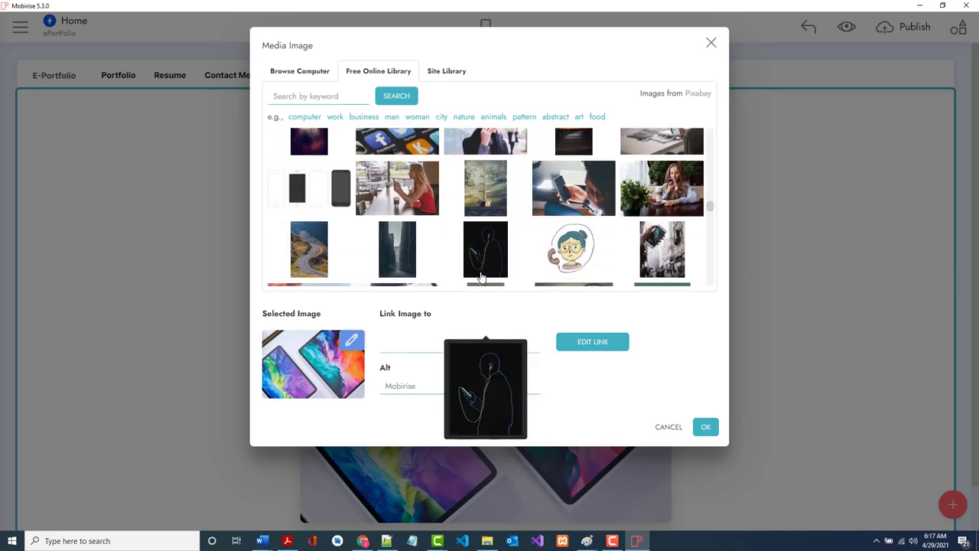
scroll(481, 277, "down", 2)
scroll(481, 277, "down", 2)
scroll(481, 277, "up", 2)
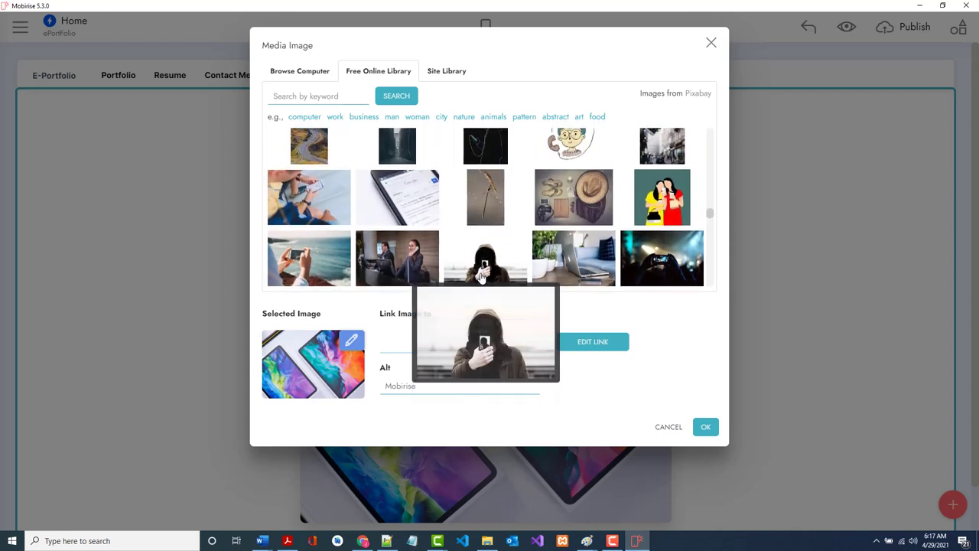
scroll(481, 277, "down", 3)
scroll(481, 277, "down", 3)
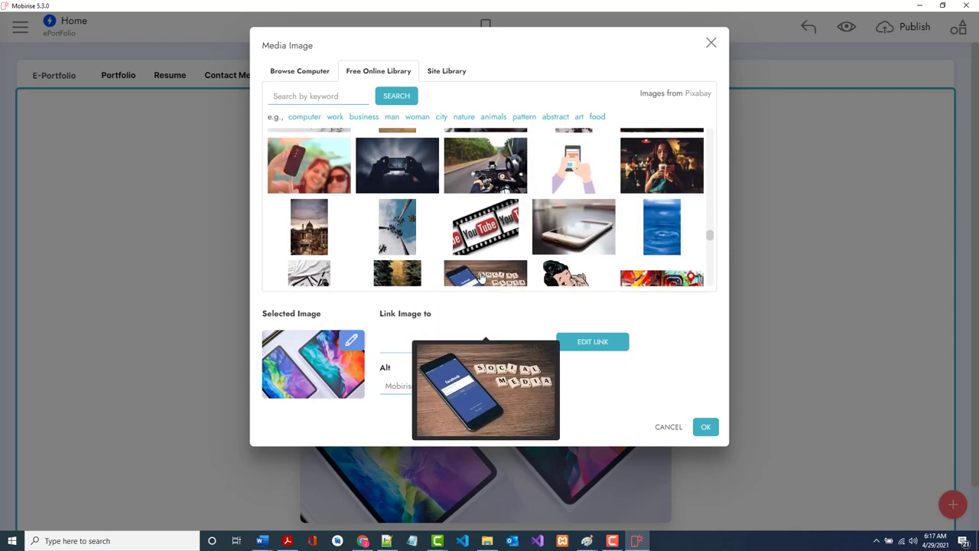
scroll(546, 288, "down", 3)
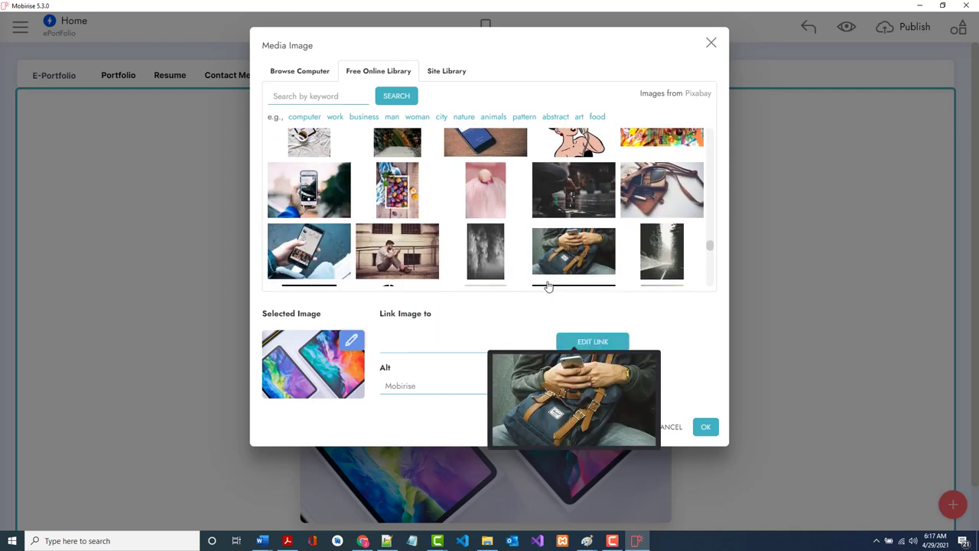
scroll(527, 285, "down", 1)
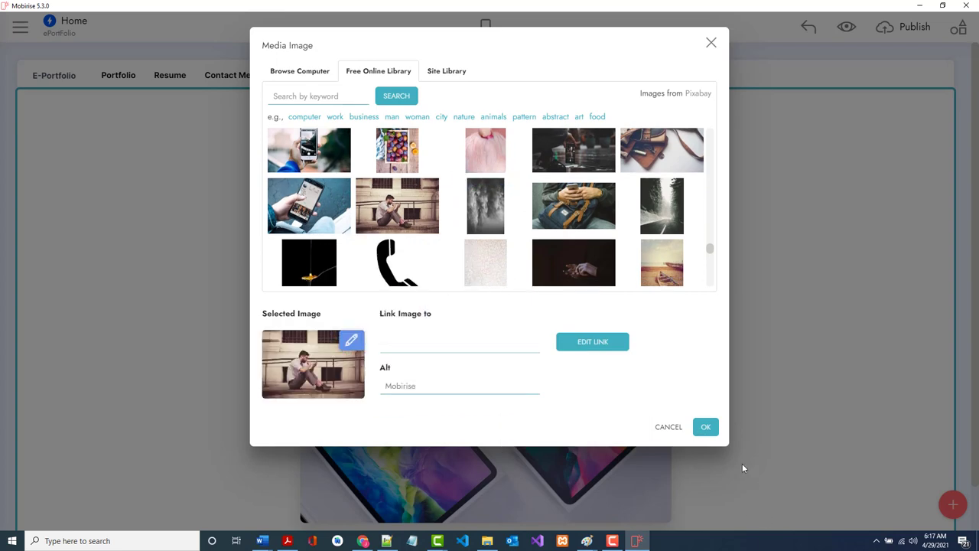
left_click(711, 434)
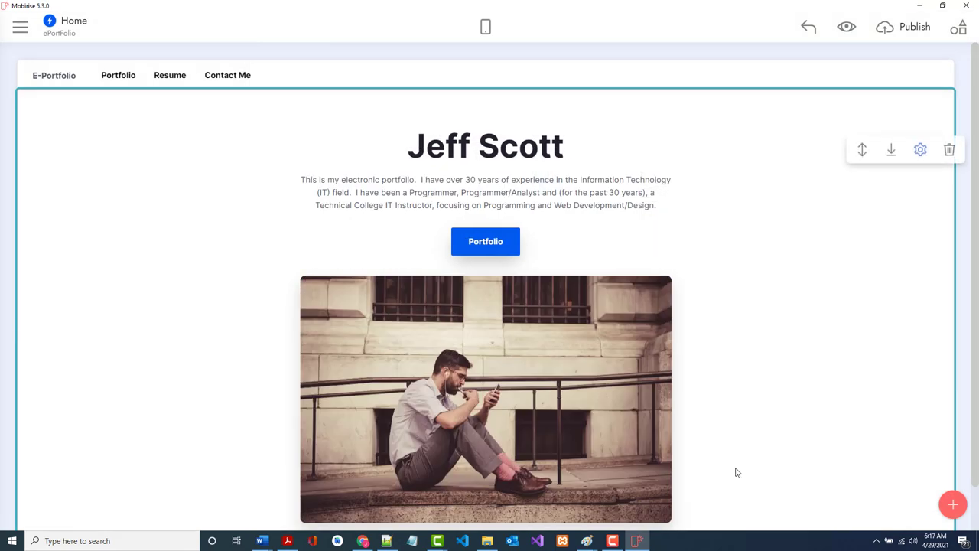
scroll(765, 471, "down", 1)
scroll(780, 471, "up", 1)
left_click_drag(296, 177, 621, 234)
left_click_drag(656, 205, 301, 181)
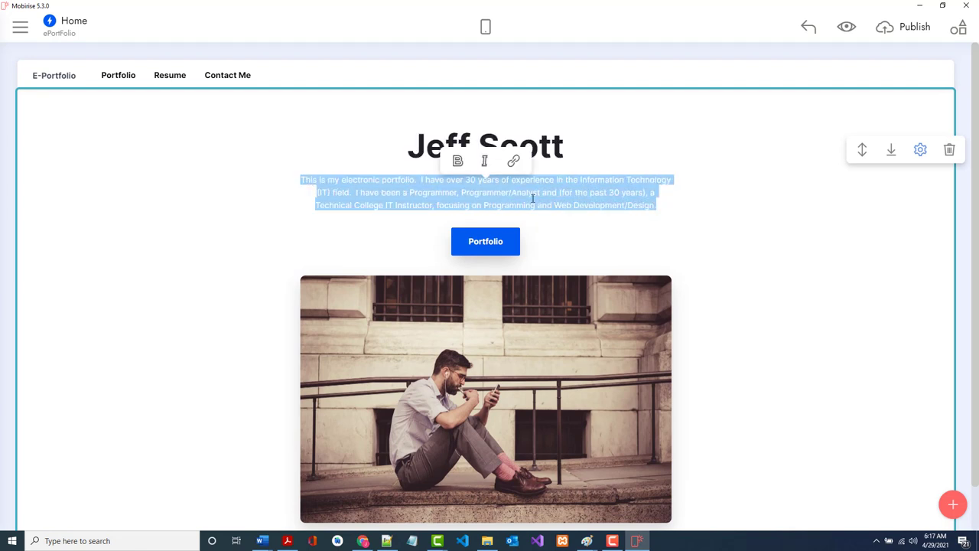
left_click(458, 160)
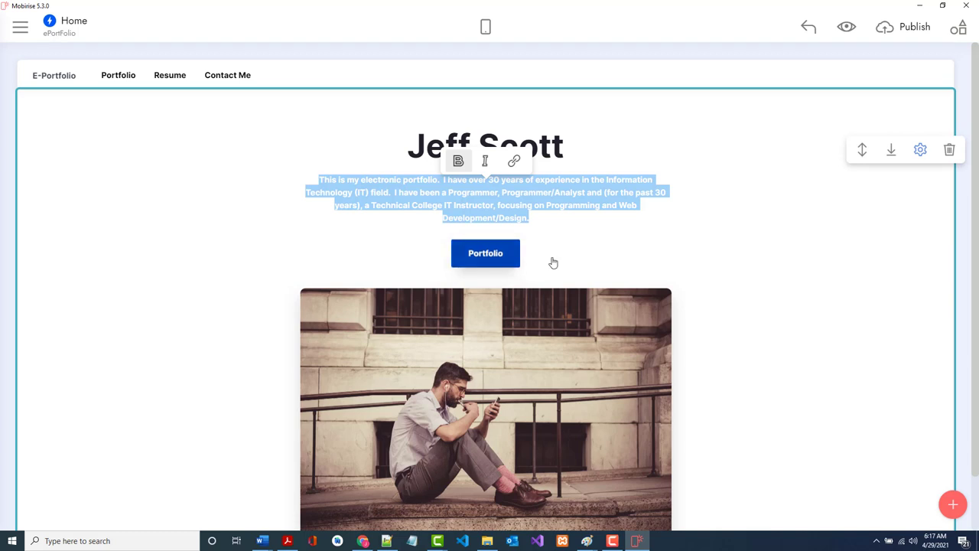
left_click(527, 216)
Check the paragraph's text style list, then toggle bold off and back on for a few third-line words
left_click(520, 204)
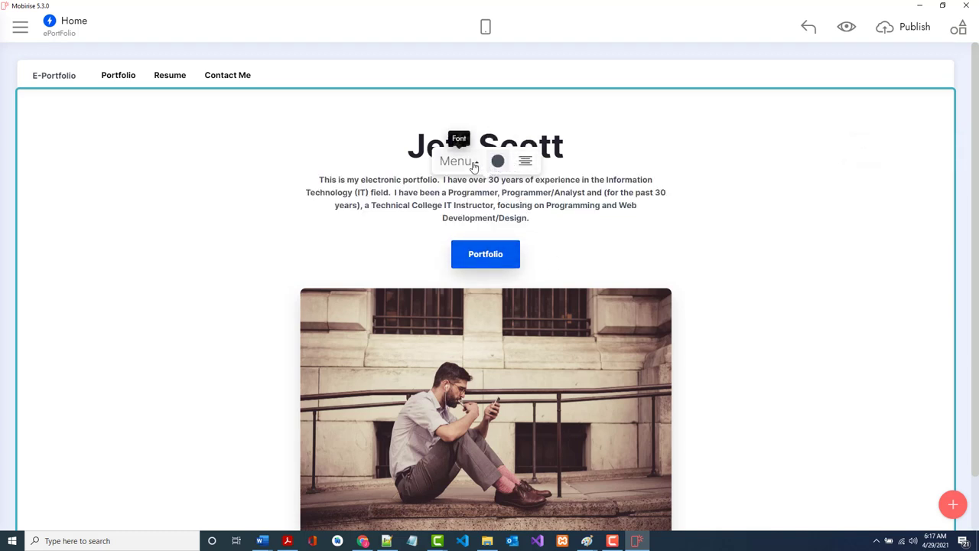
left_click(477, 164)
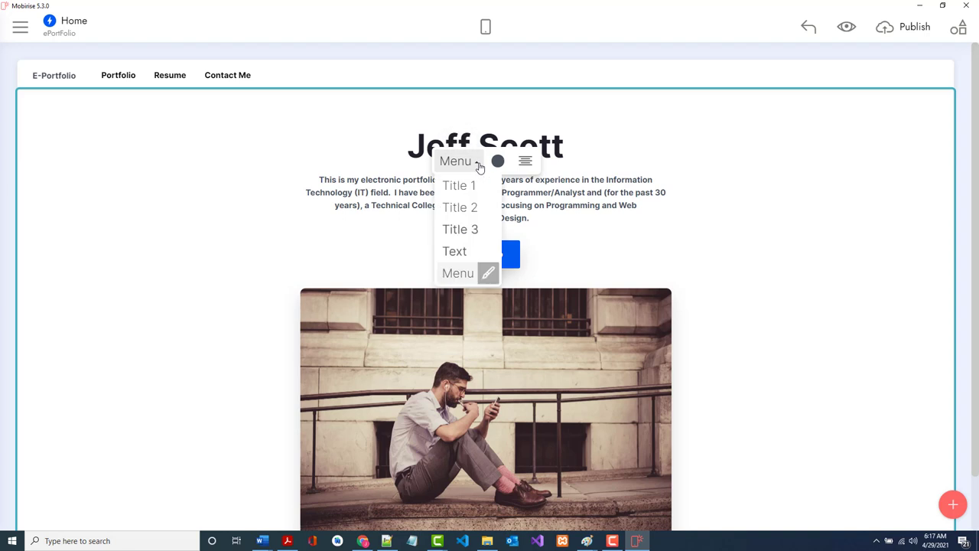
left_click(399, 192)
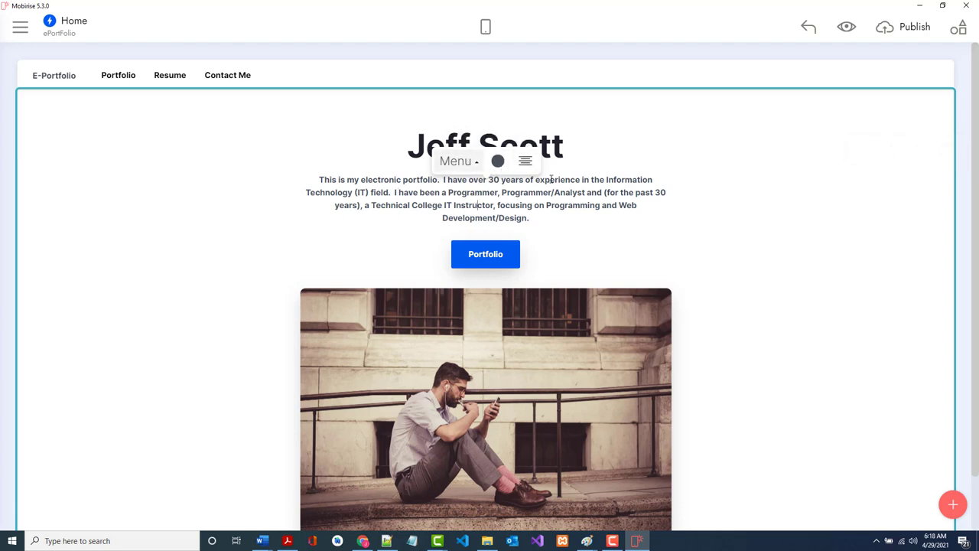
left_click_drag(474, 204, 531, 205)
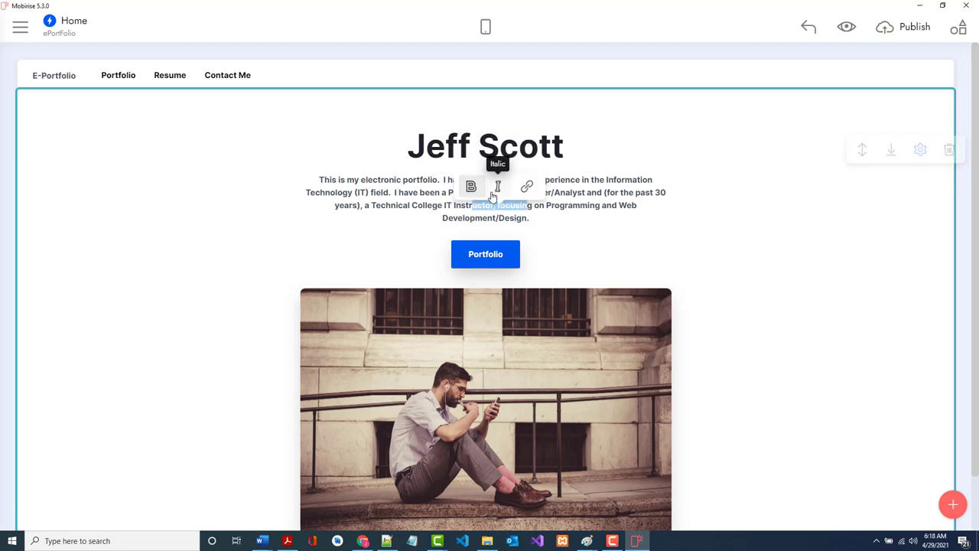
left_click(468, 192)
left_click(512, 225)
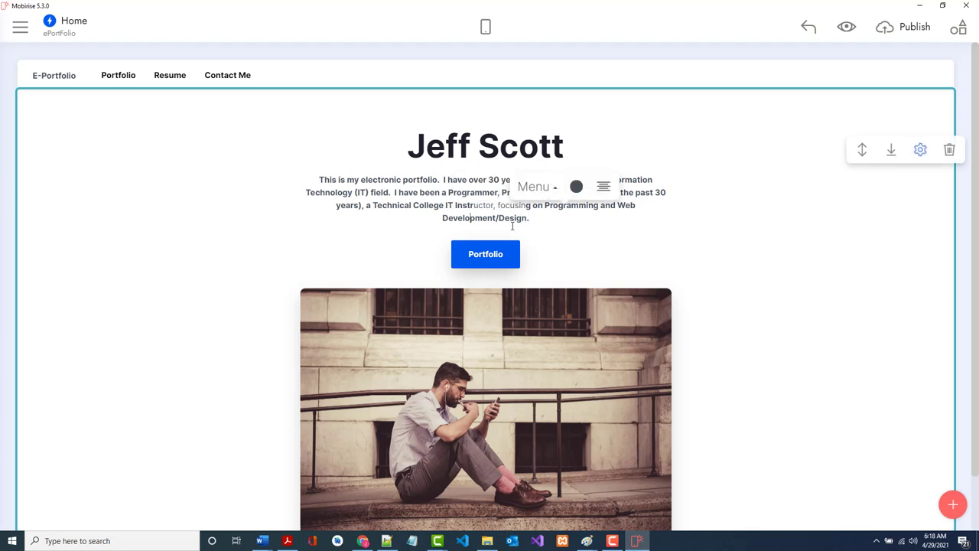
left_click_drag(476, 206, 531, 205)
left_click(474, 186)
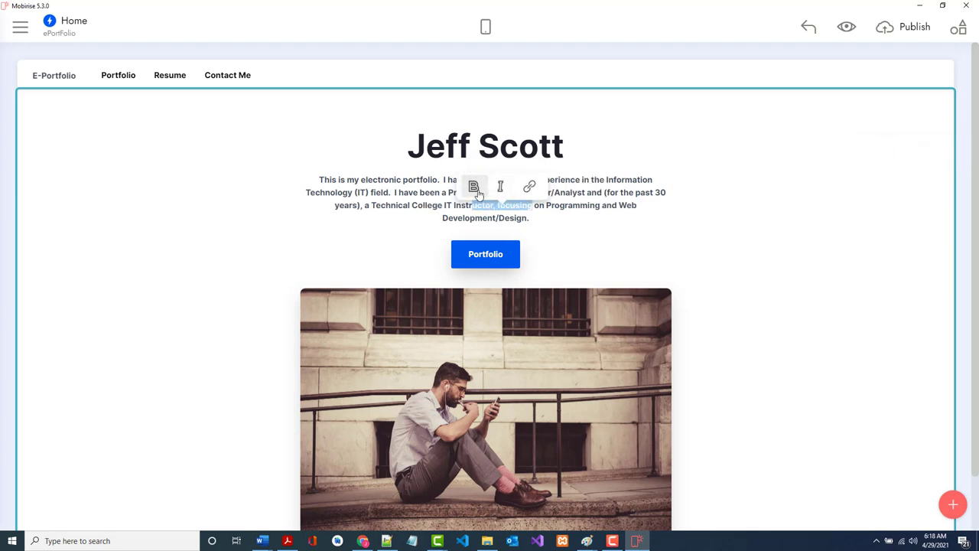
left_click(576, 245)
From the red + block library, drag the three-column Features block in below the Jeff Scott hero
scroll(444, 406, "down", 1)
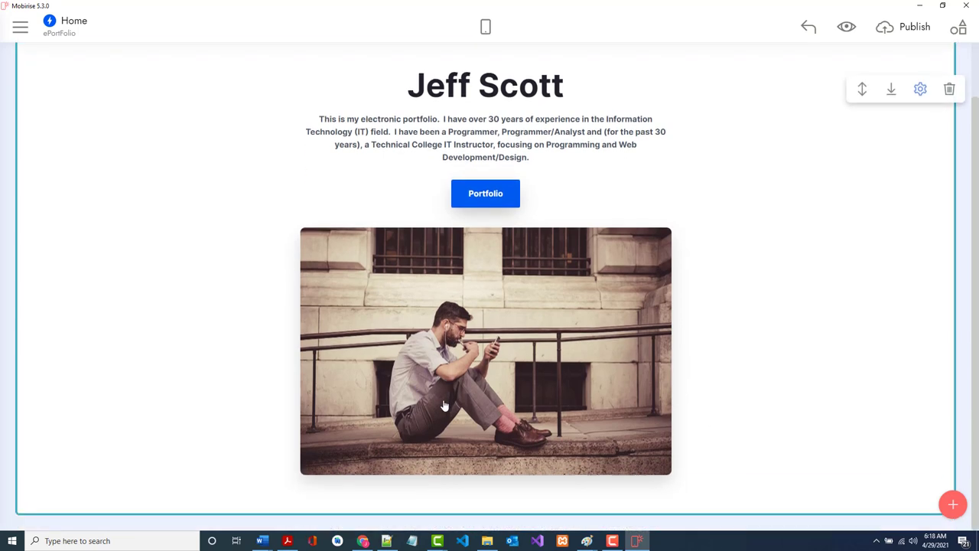
scroll(555, 432, "up", 1)
scroll(566, 421, "down", 1)
scroll(130, 280, "up", 1)
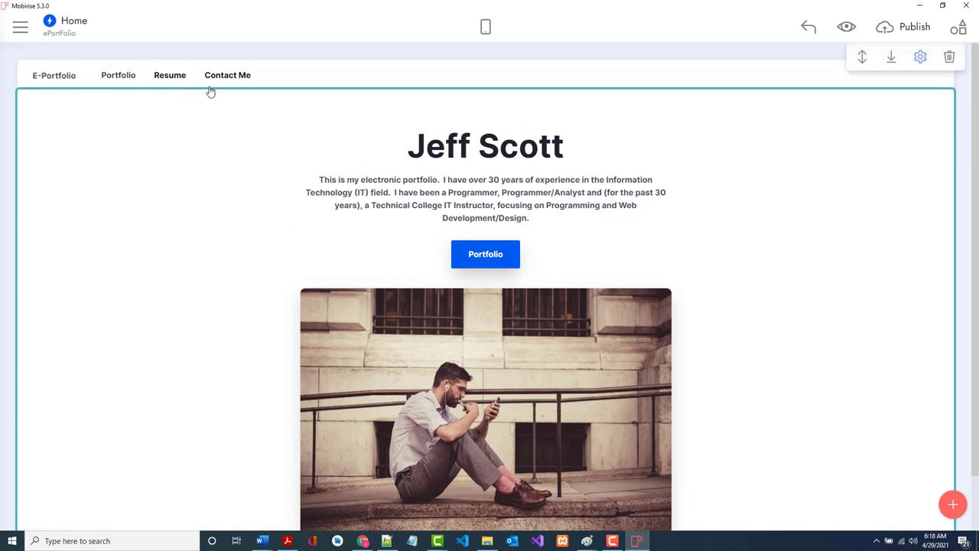
scroll(714, 405, "down", 1)
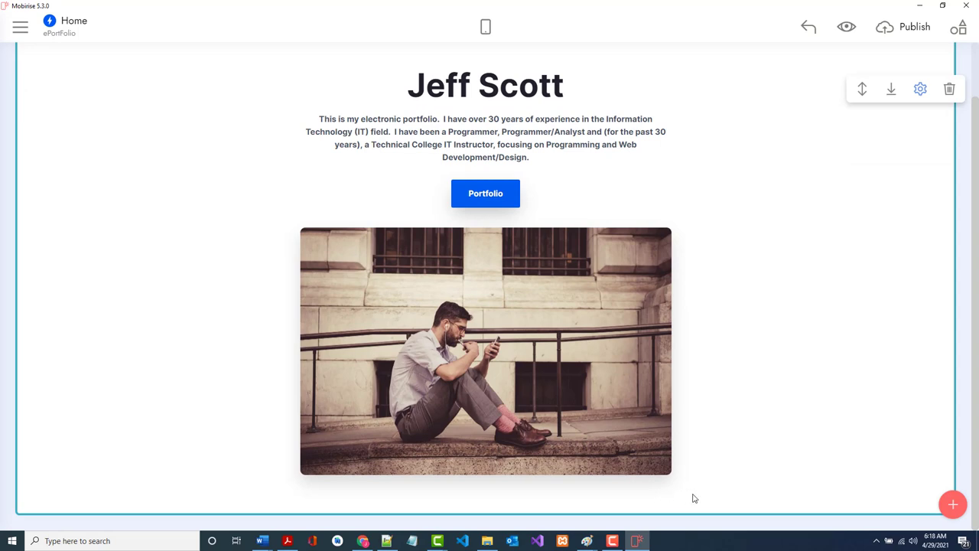
left_click(952, 504)
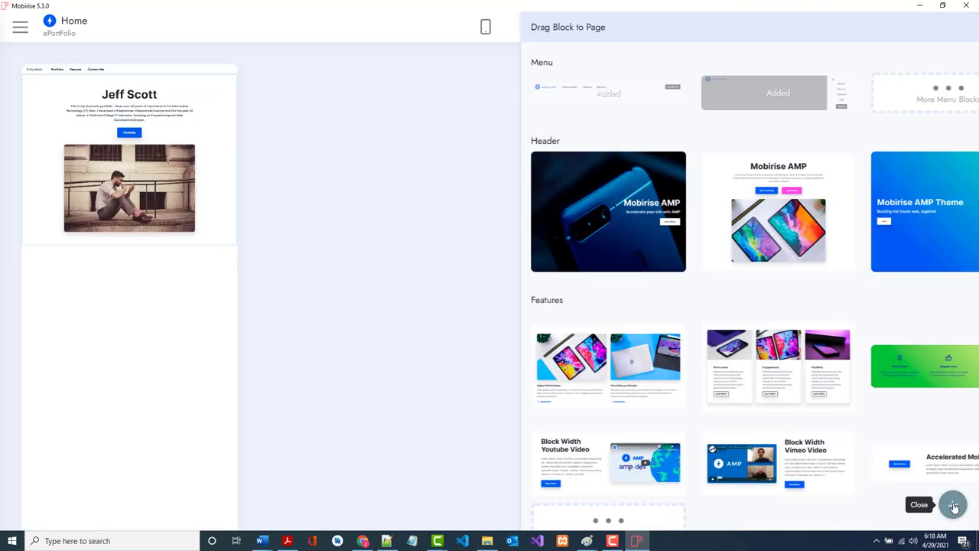
scroll(662, 393, "down", 1)
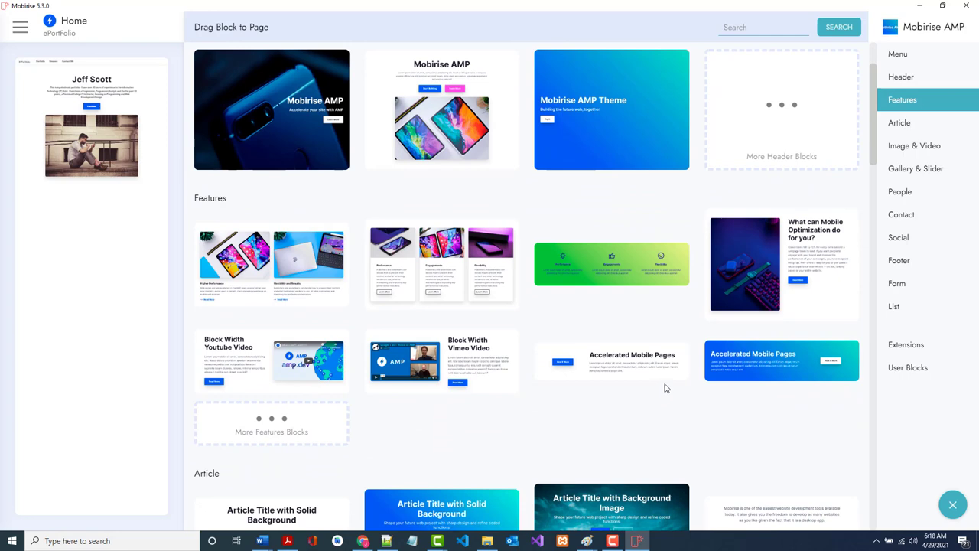
left_click_drag(474, 283, 91, 245)
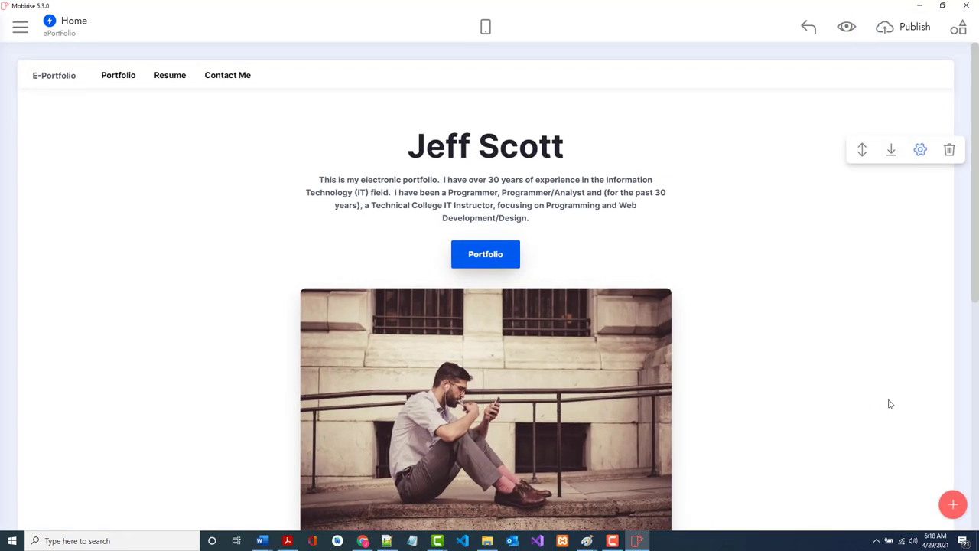
scroll(887, 402, "down", 2)
scroll(374, 400, "up", 2)
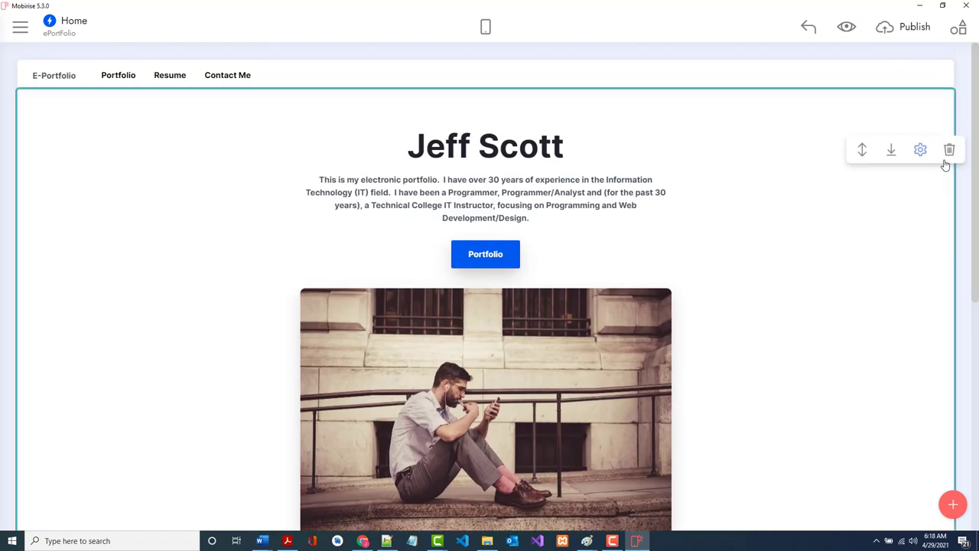
Set the hero intro block's background colour to light grey in its parameters
left_click(920, 150)
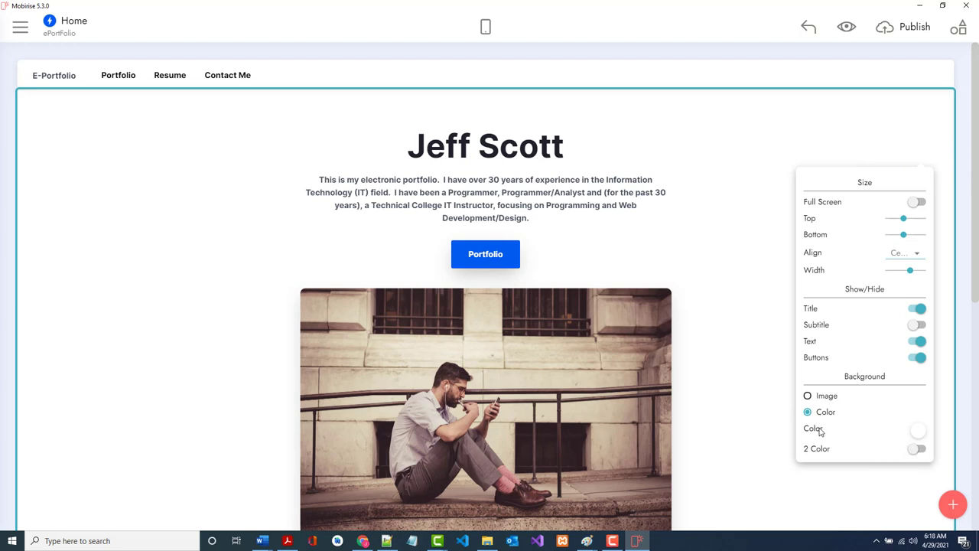
left_click(918, 433)
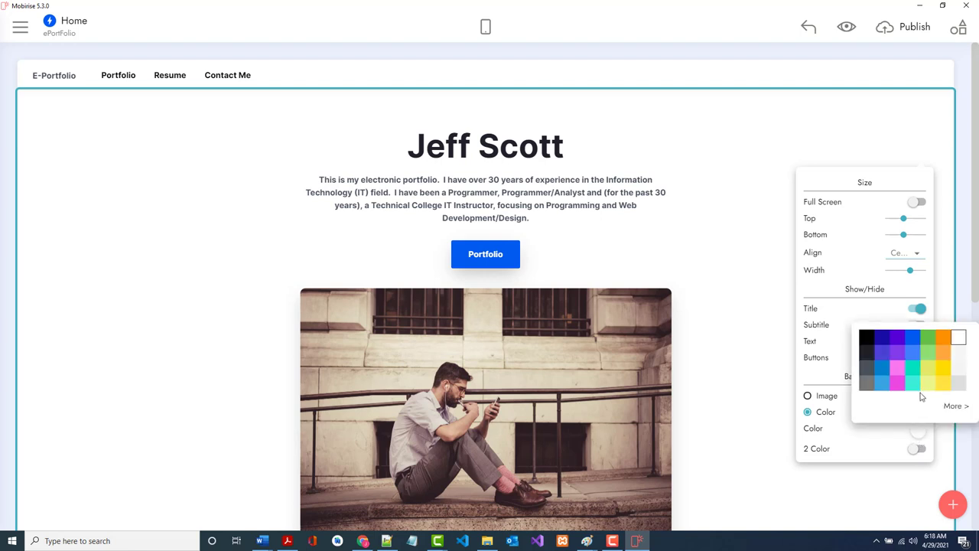
left_click(956, 371)
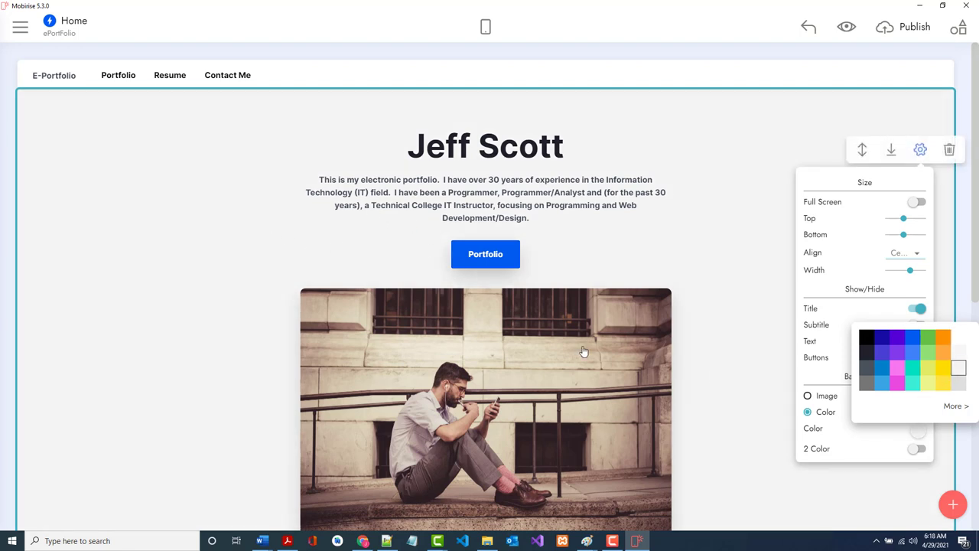
left_click(710, 443)
scroll(217, 362, "down", 5)
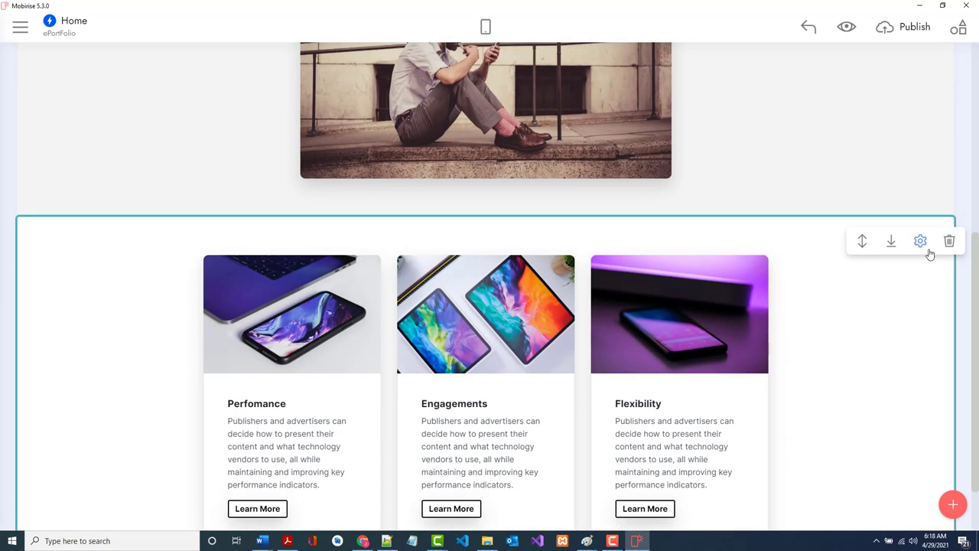
Open the three-card features block's parameters and close them without changes
left_click(923, 245)
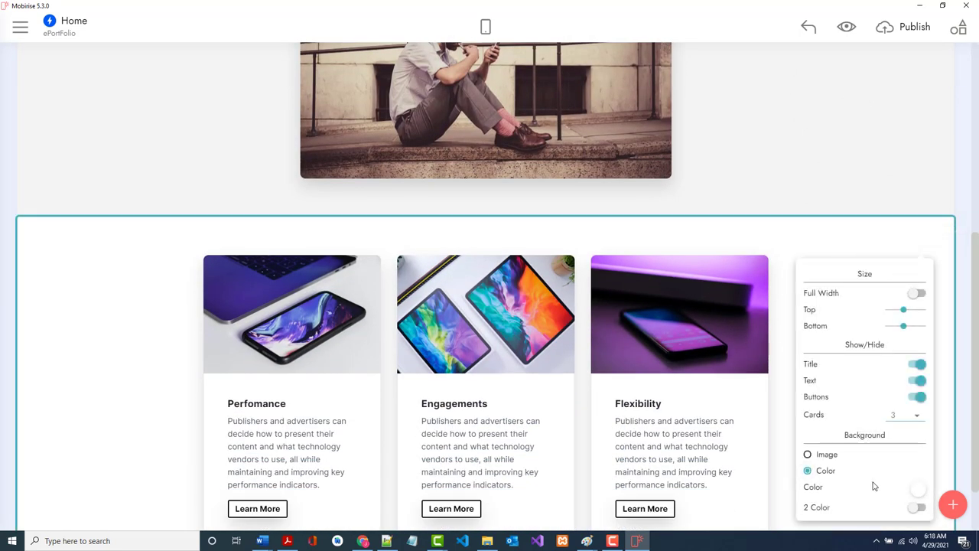
left_click(395, 465)
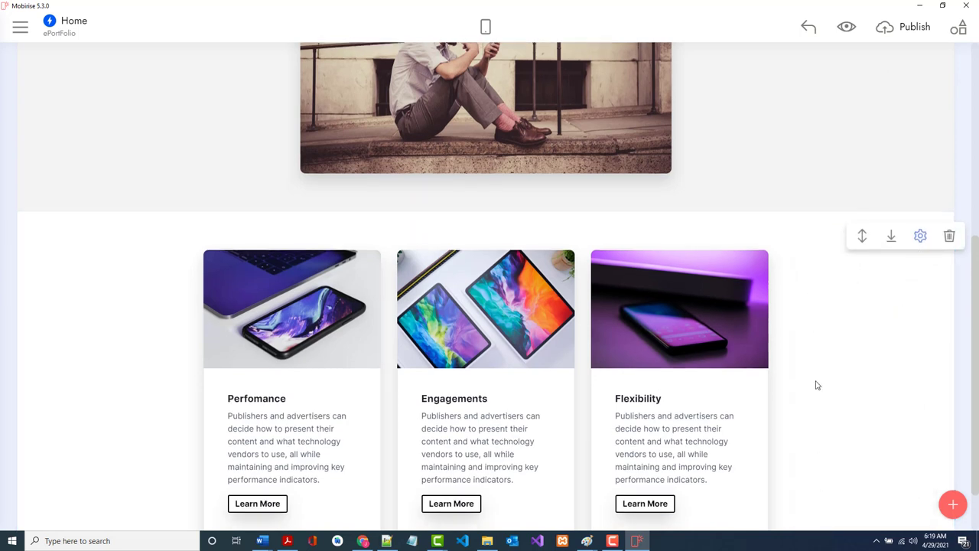
scroll(816, 385, "down", 1)
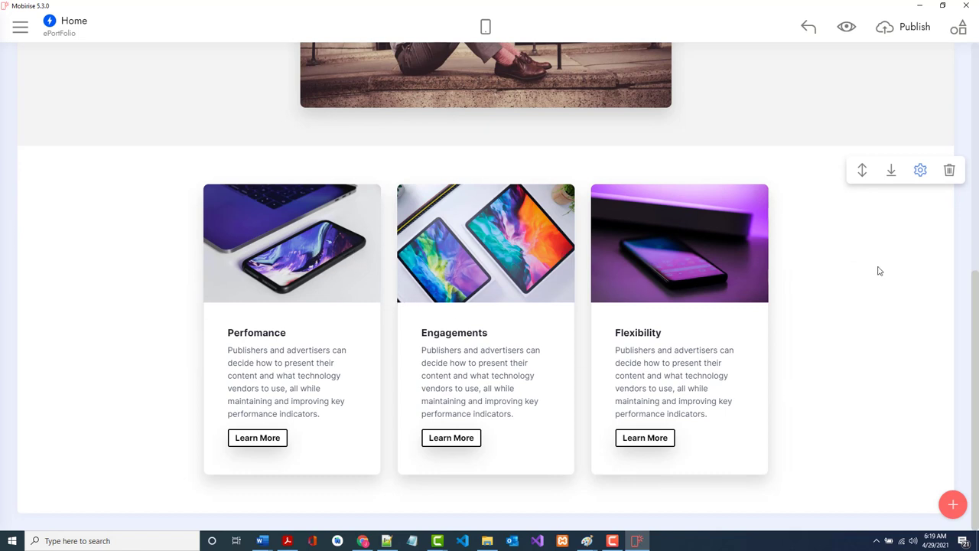
Minimise Mobirise and launch Visual Studio 2019 from the taskbar
left_click(920, 7)
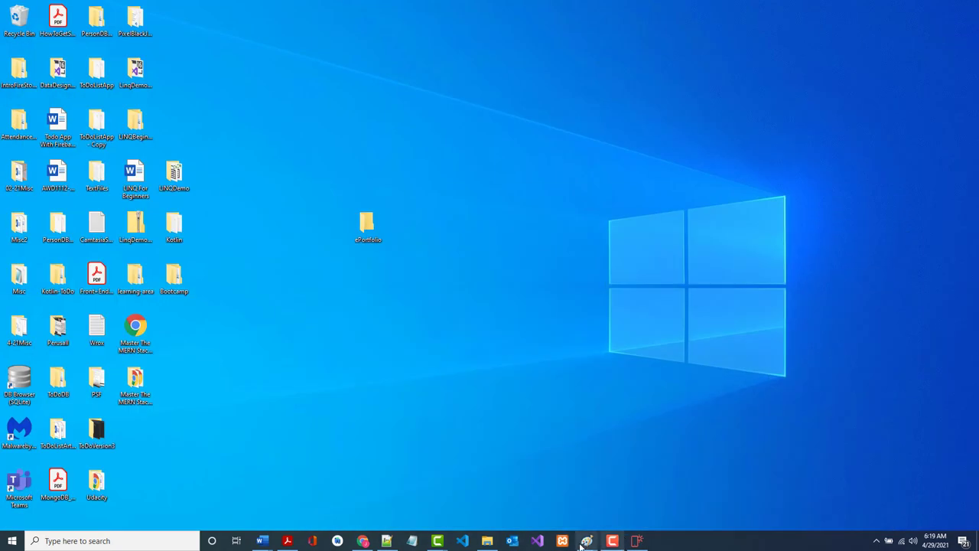
left_click(537, 541)
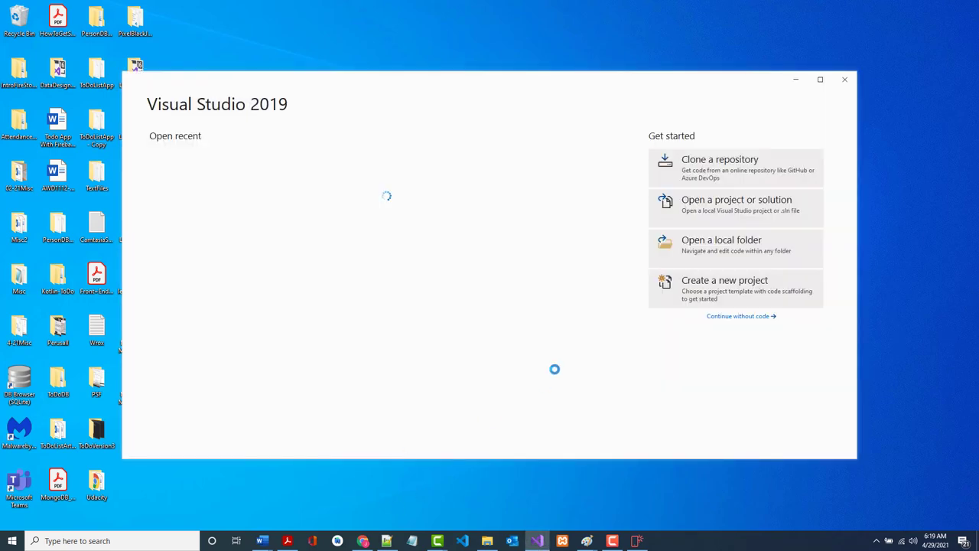
scroll(386, 325, "down", 5)
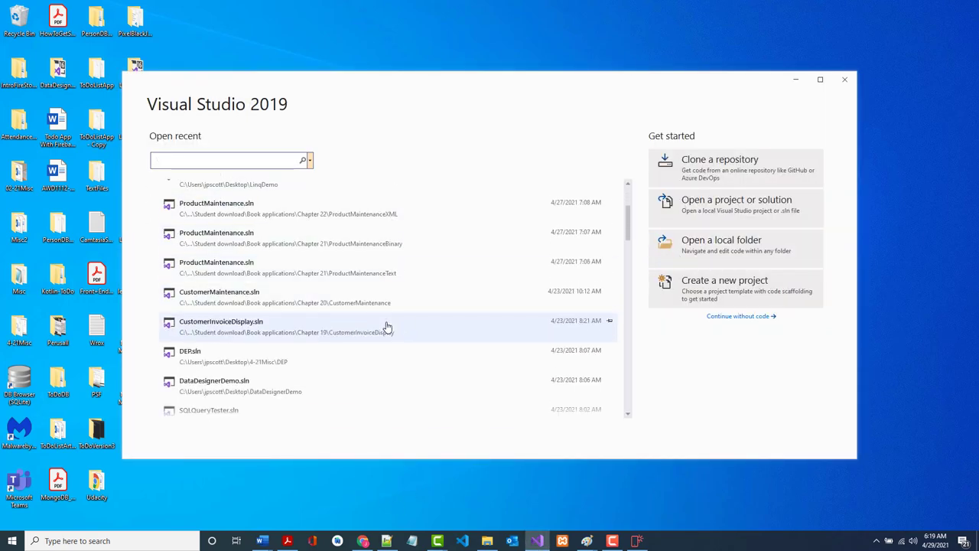
scroll(386, 333, "down", 5)
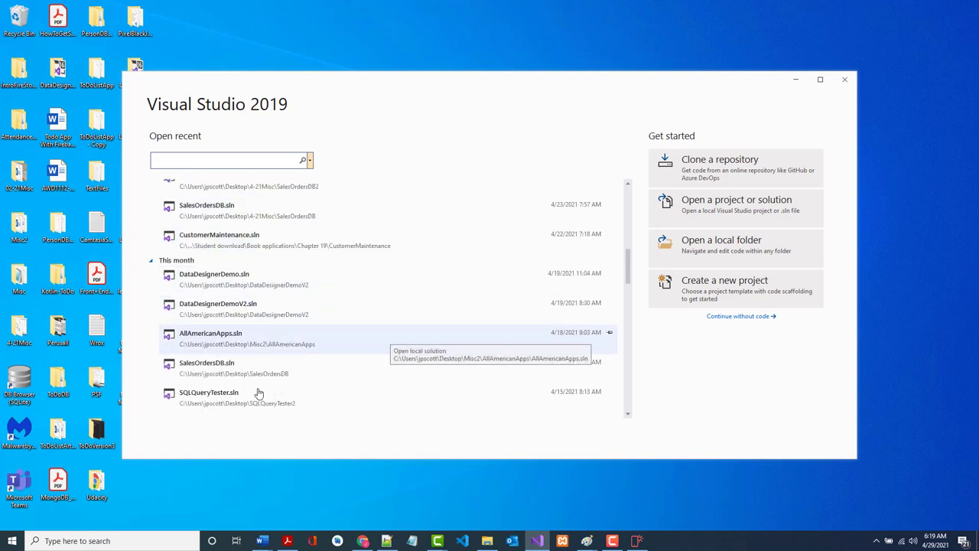
scroll(229, 411, "down", 1)
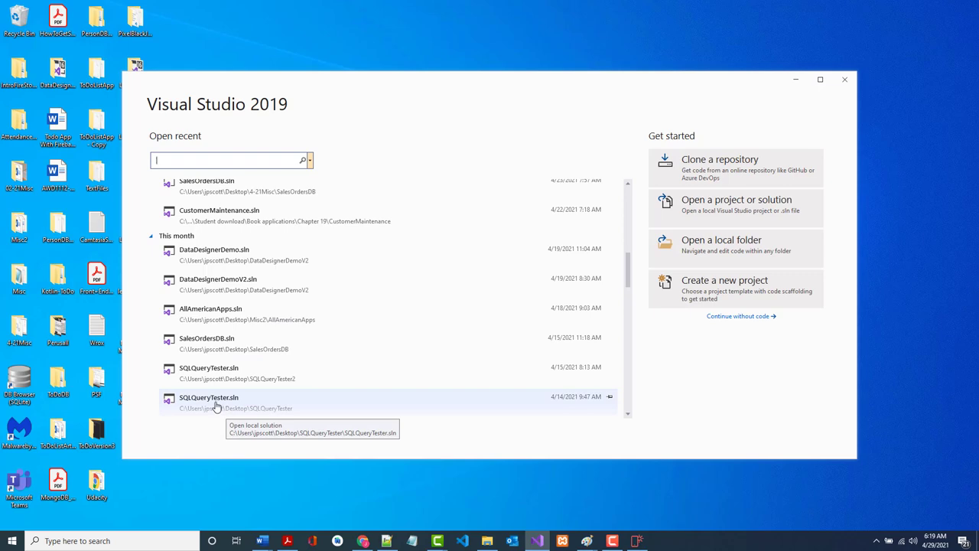
Try opening SQLQueryTester.sln from recent projects, answer No, and close the start window
left_click(214, 405)
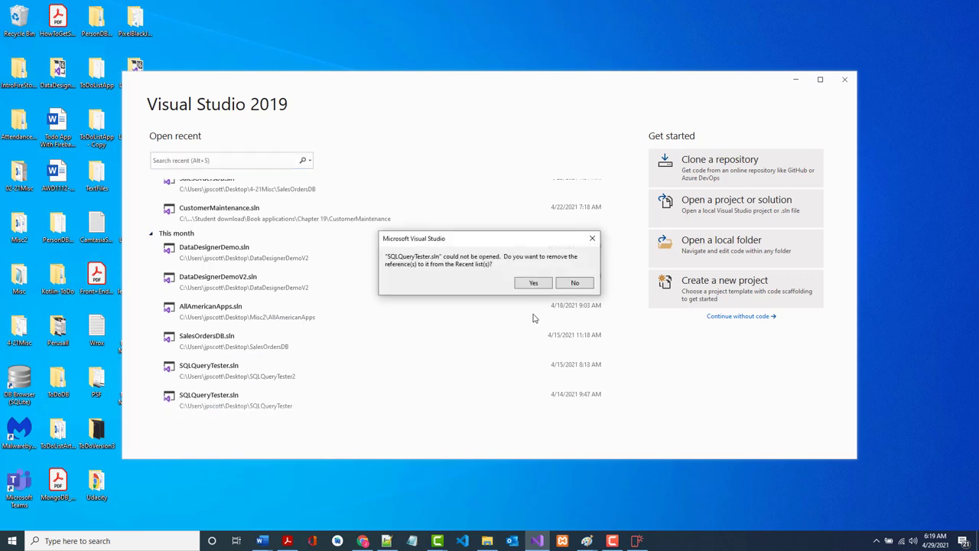
left_click(574, 283)
left_click(844, 79)
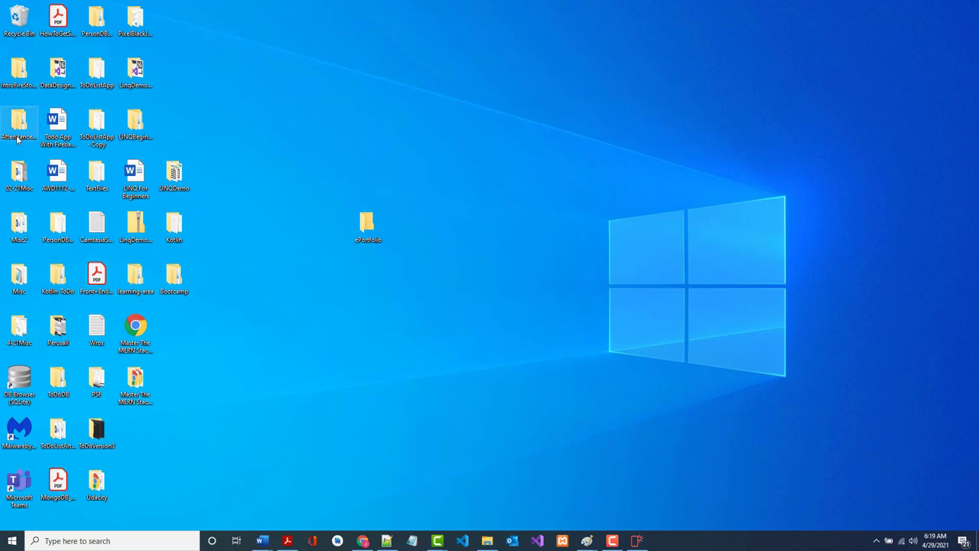
Open index.html from the desktop's 4-21Misc > Gym-main > Gym folders so it loads in Chrome
double_click(19, 328)
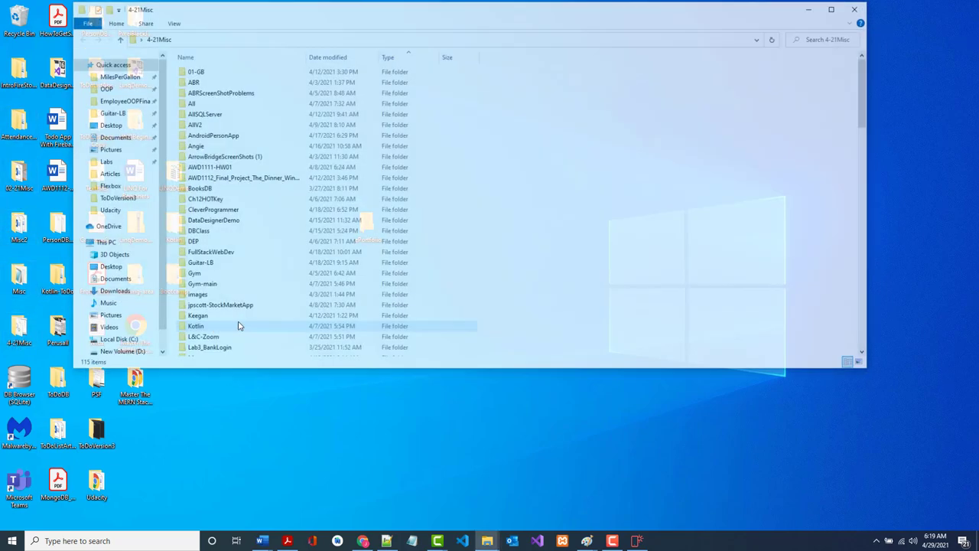
scroll(258, 277, "down", 4)
scroll(230, 284, "up", 5)
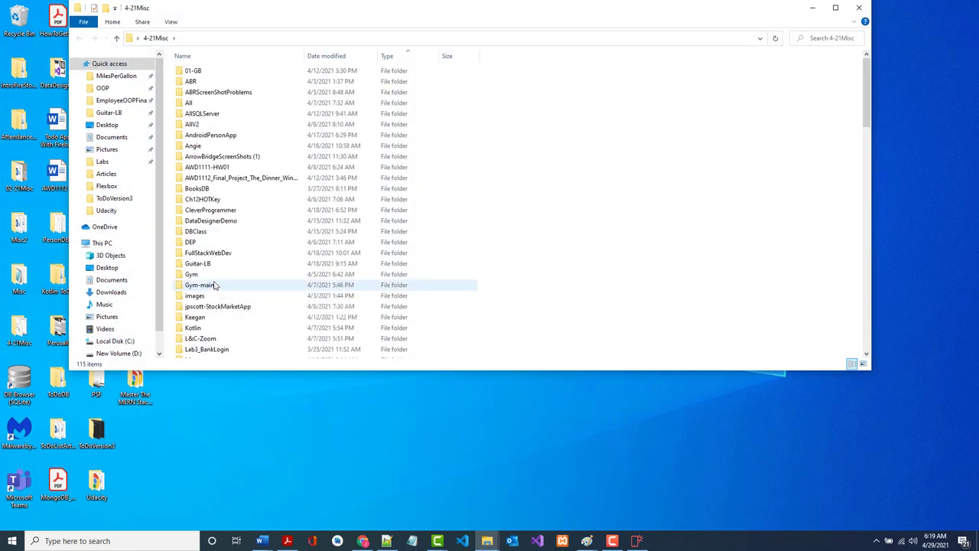
left_click(181, 287)
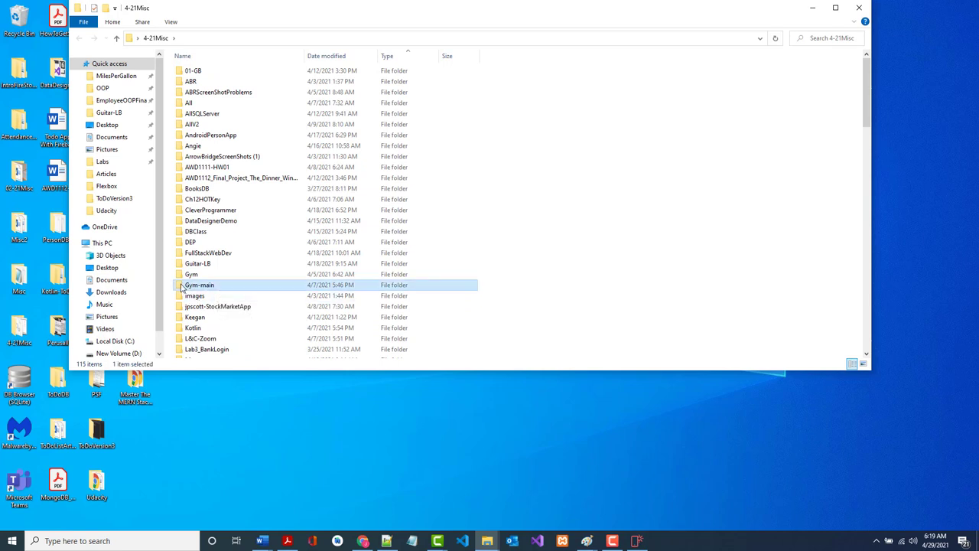
double_click(182, 287)
double_click(188, 71)
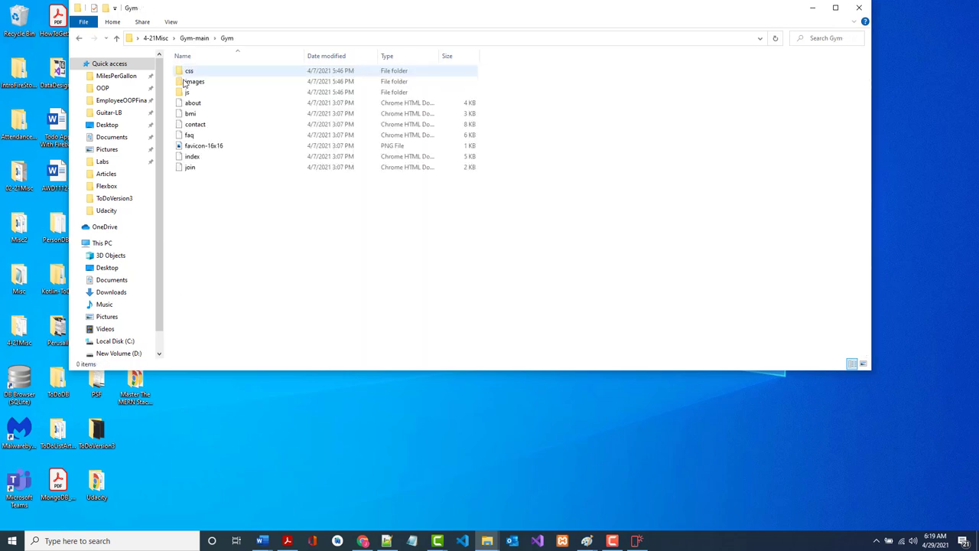
double_click(191, 156)
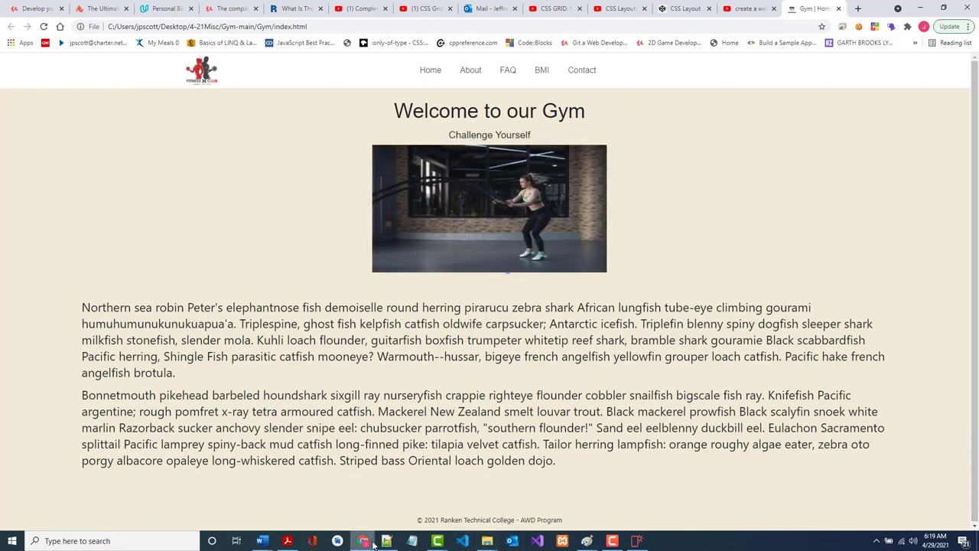
Start a new Paint window from the Paint taskbar icon's jump list
mouse_move(364, 542)
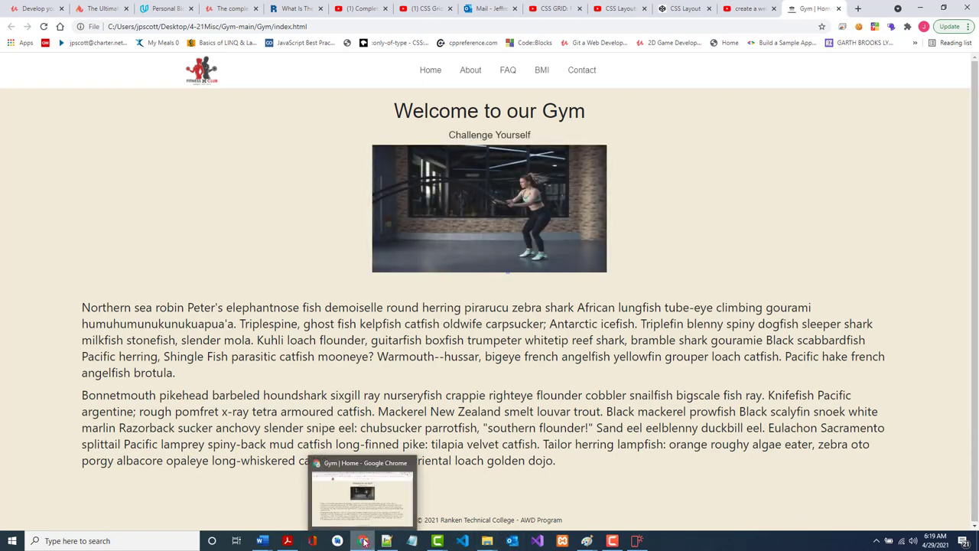
right_click(587, 541)
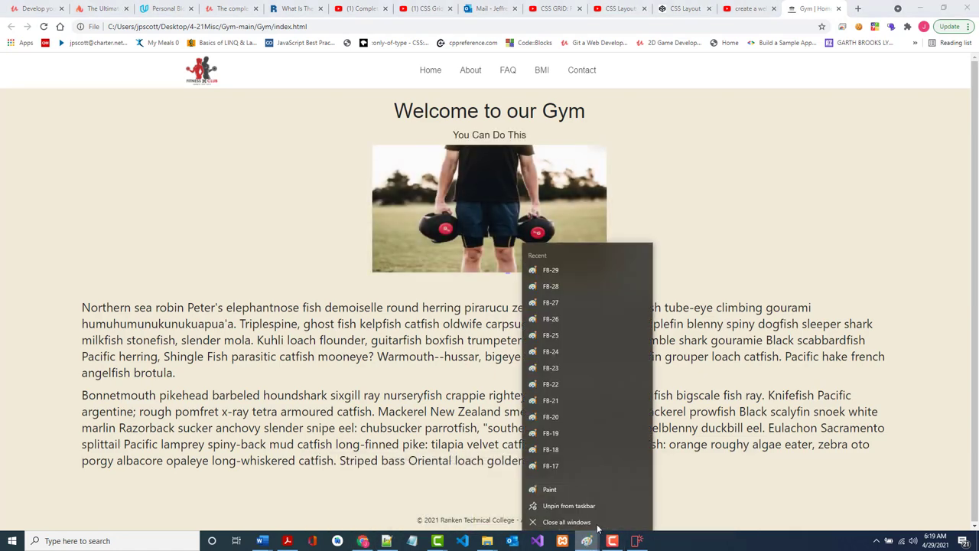
left_click(555, 485)
Paste the Gym home page screenshot into Paint and start saving it to the Desktop
key("ctrl+v")
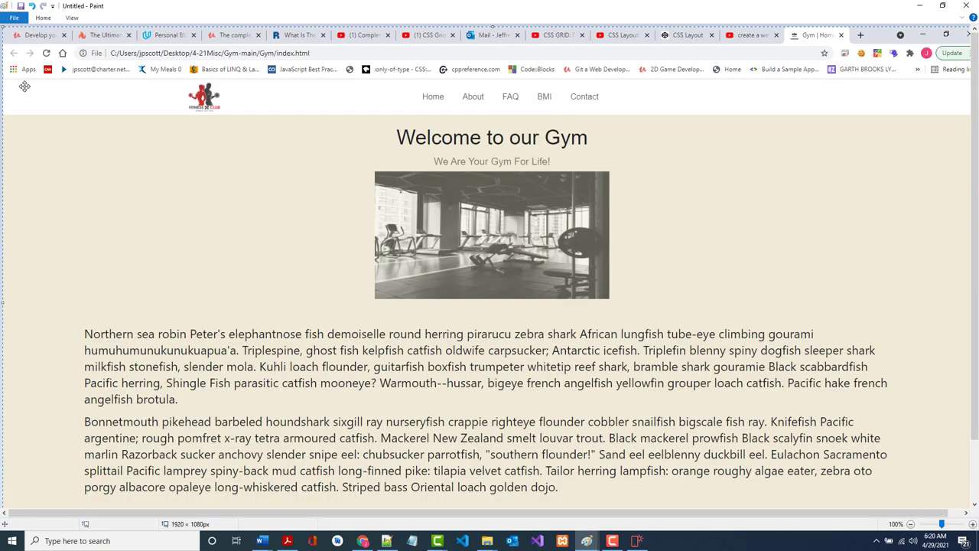
left_click(22, 6)
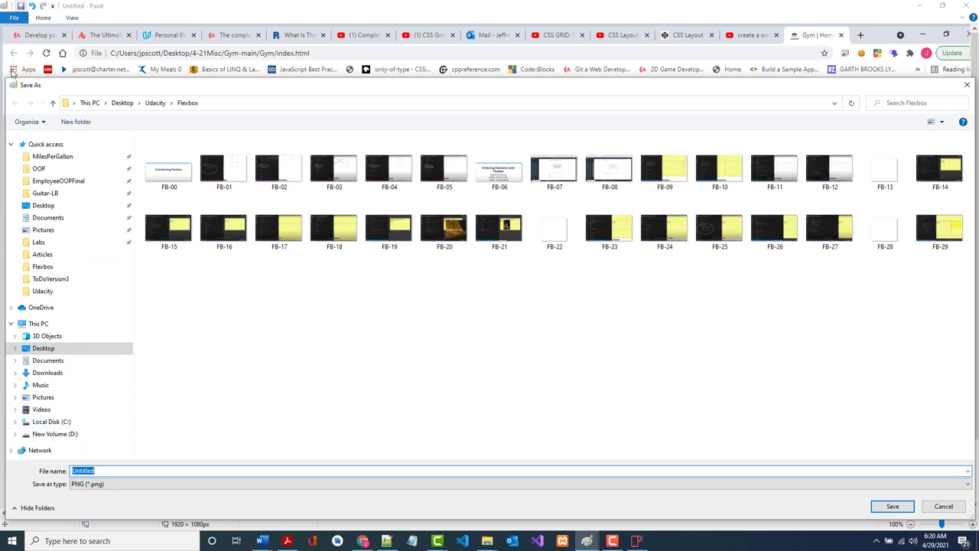
left_click(43, 206)
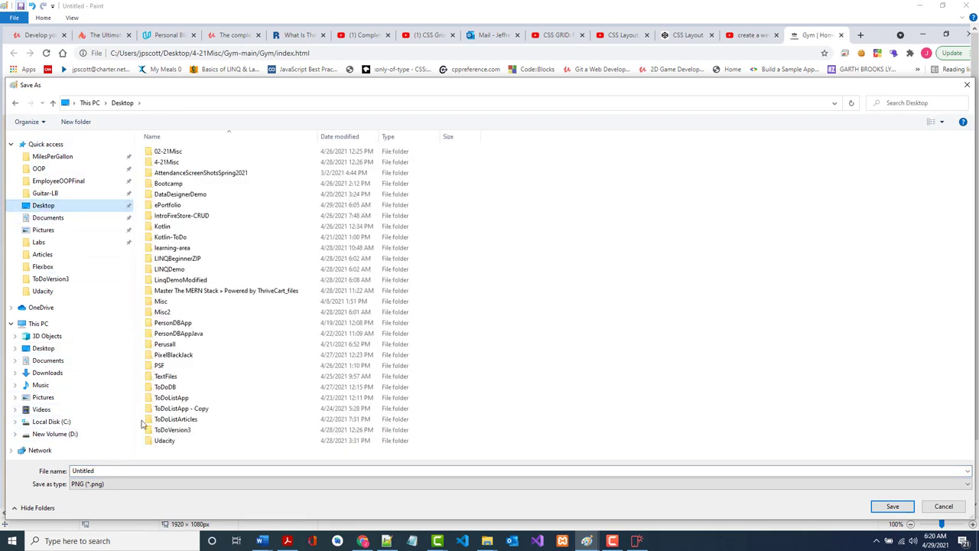
Create a new Images folder on the Desktop, open it, and name the file 'Gym Project'
right_click(498, 247)
mouse_move(538, 398)
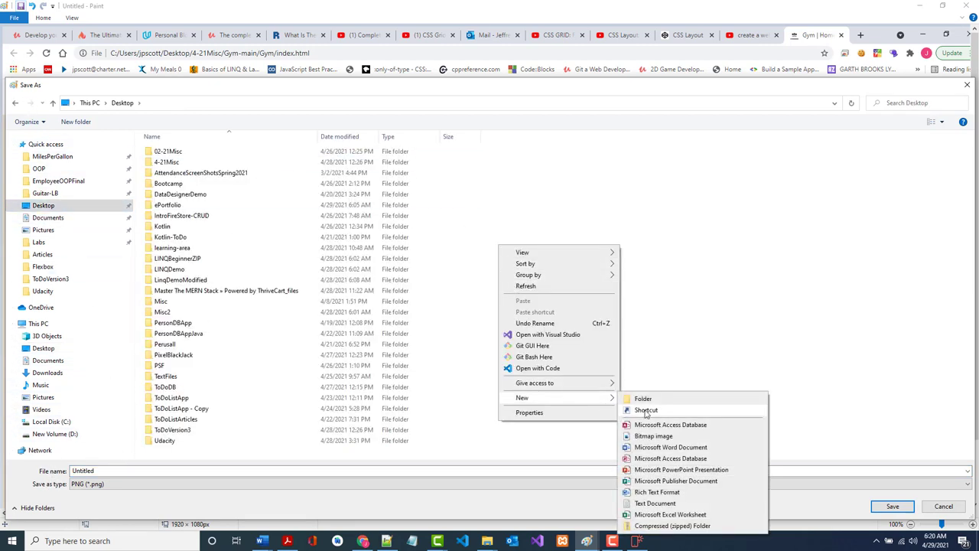
left_click(643, 398)
type("Images")
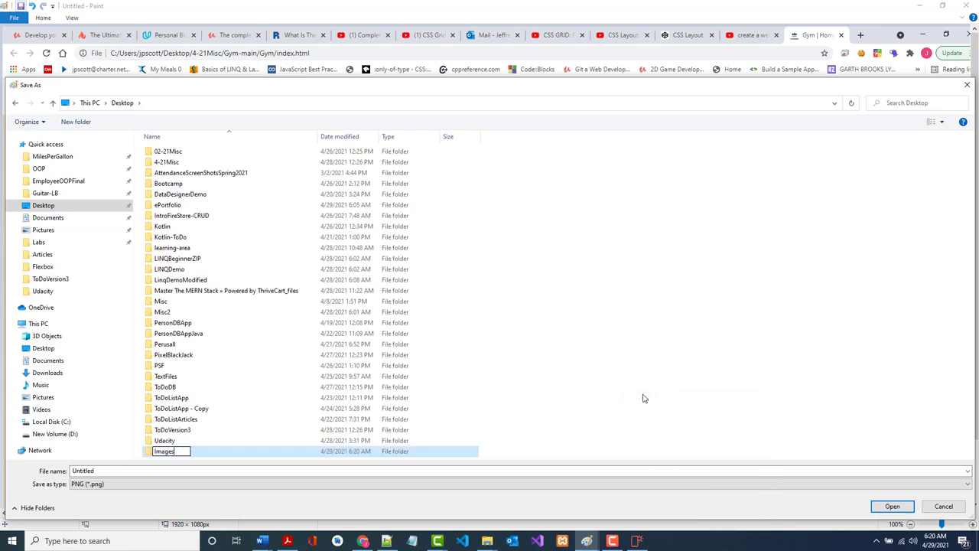
key("Return")
key("Return")
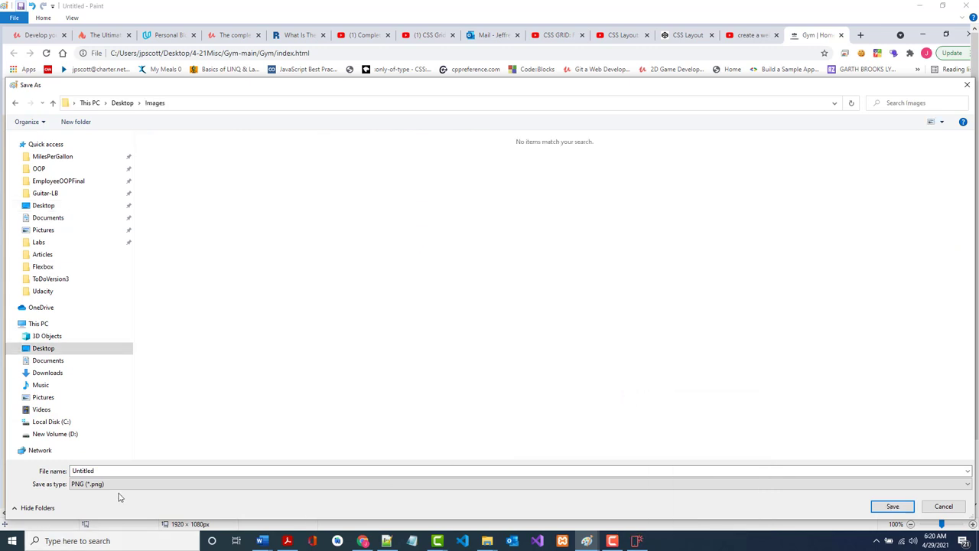
double_click(109, 470)
type("Gym")
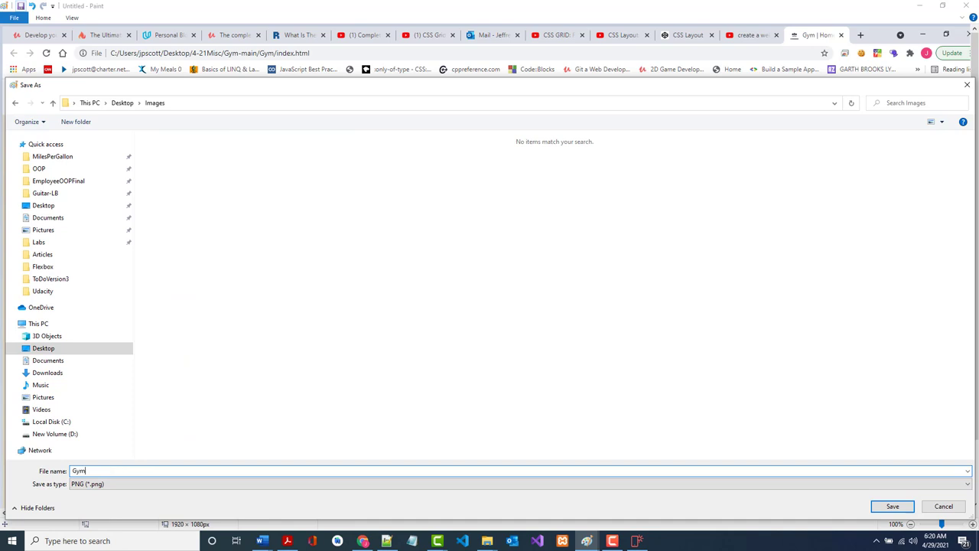
type(" Project")
Save the screenshot as Gym Project and return to the Mobirise site editor
key("Return")
left_click(919, 5)
left_click(919, 8)
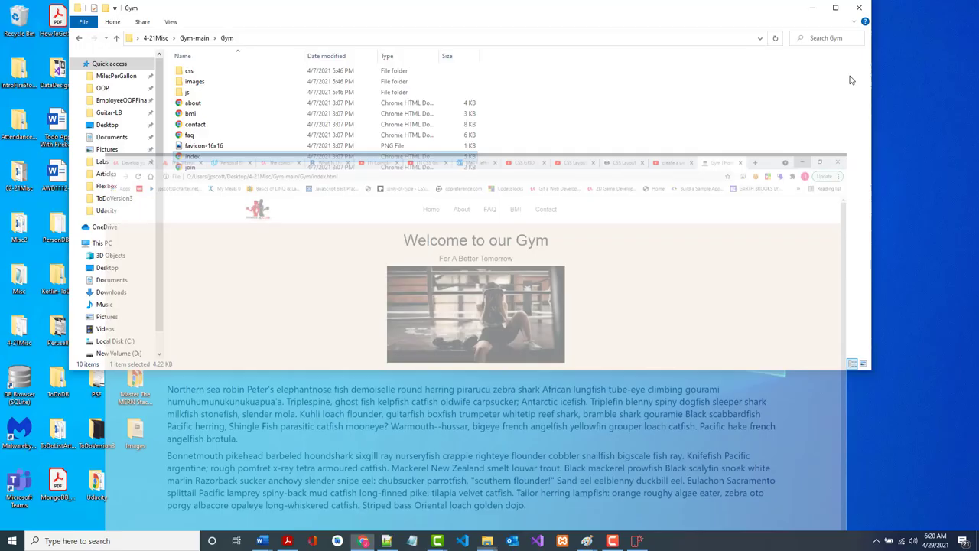
left_click(812, 11)
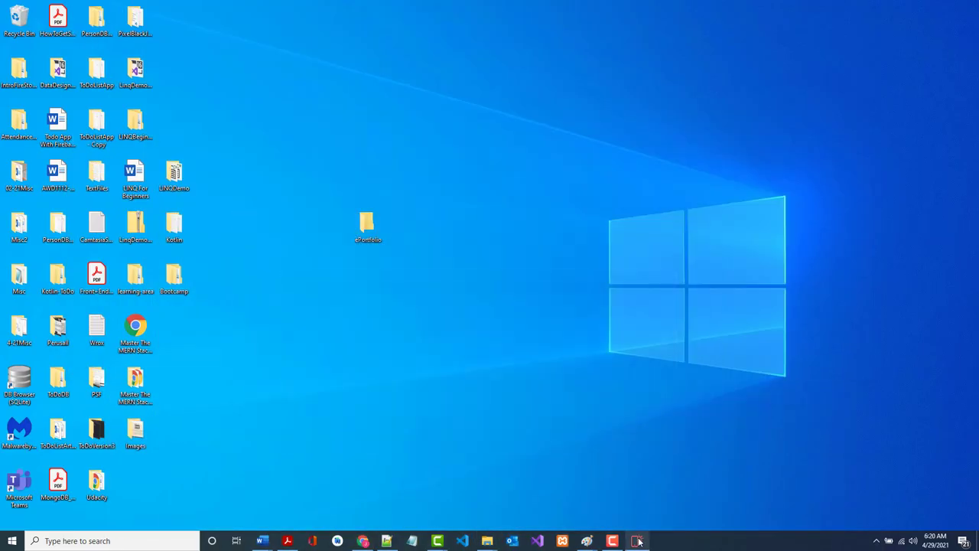
left_click(636, 541)
Open the first card's image settings and choose to browse the computer for a picture
left_click(268, 241)
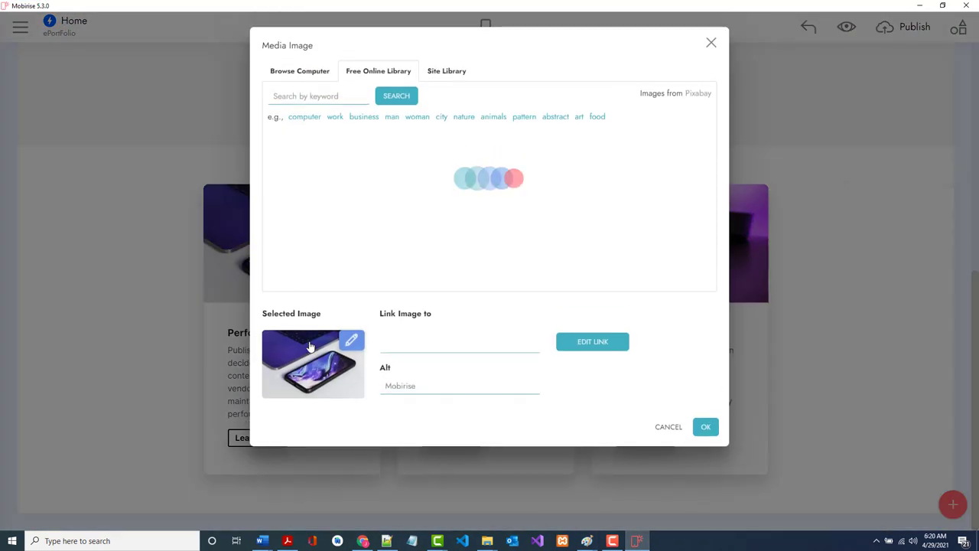
left_click(350, 337)
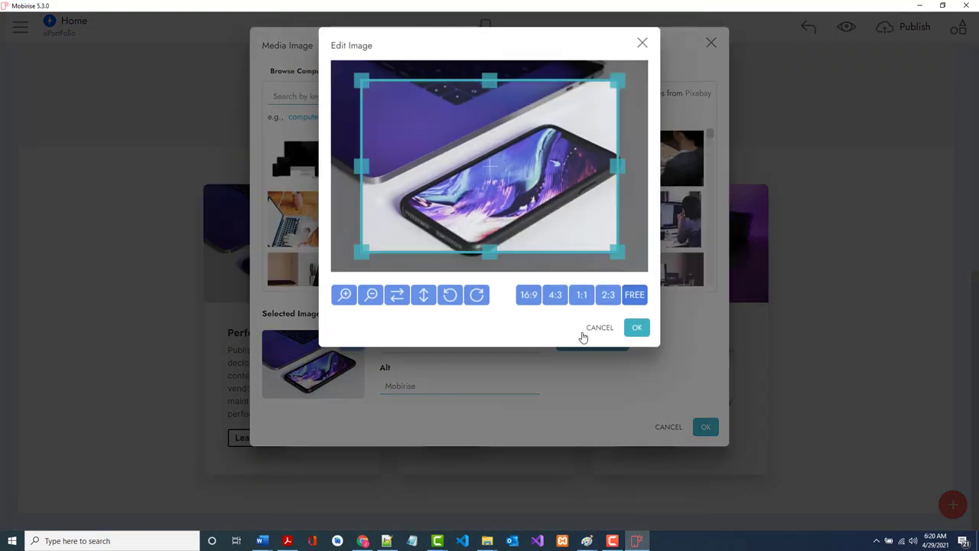
left_click(635, 328)
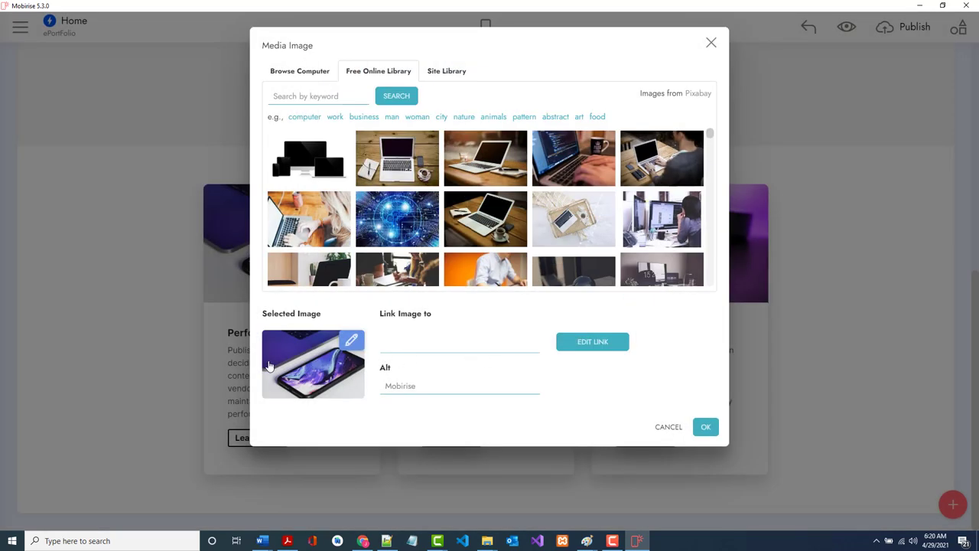
left_click(331, 229)
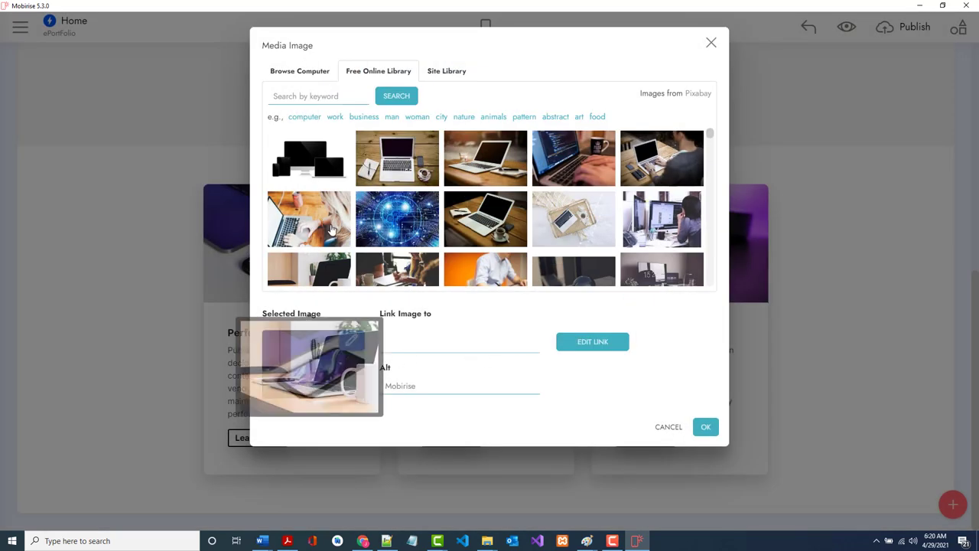
left_click(300, 71)
left_click(489, 232)
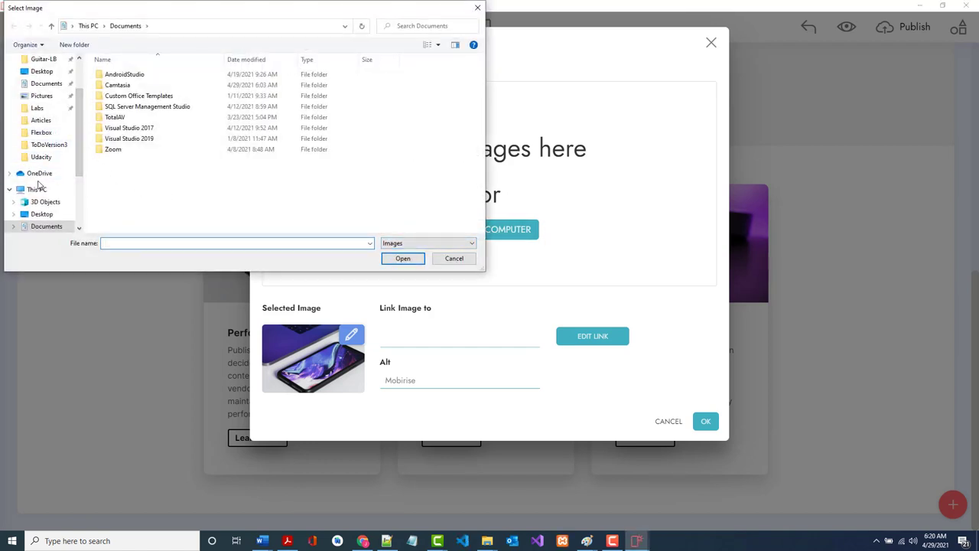
Pick Gym Project from Desktop > Images and confirm it as the card picture
left_click(42, 71)
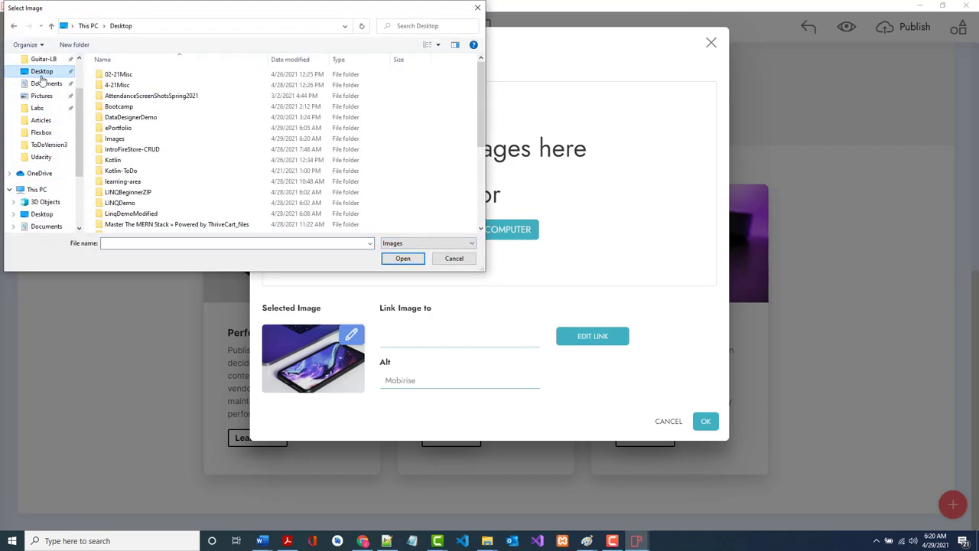
scroll(136, 176, "down", 5)
scroll(114, 115, "up", 3)
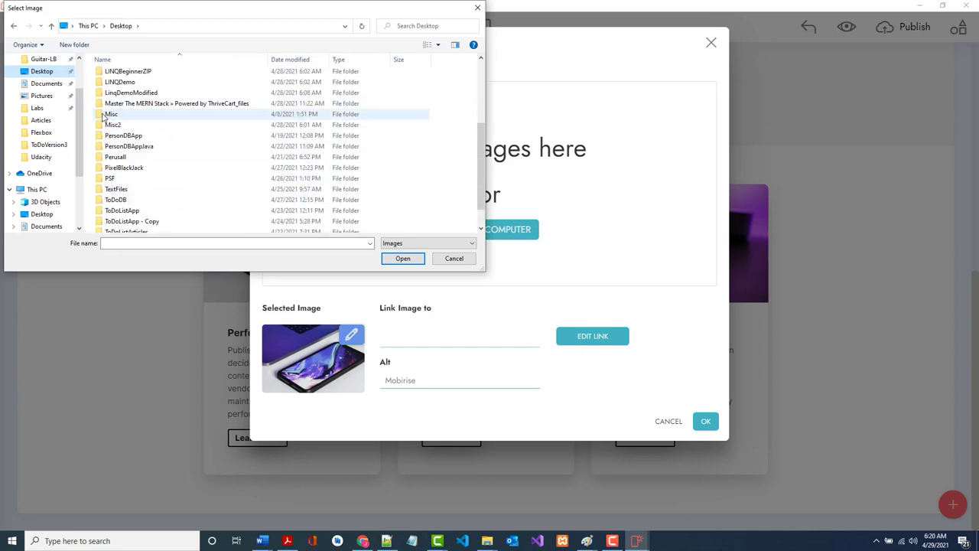
double_click(115, 82)
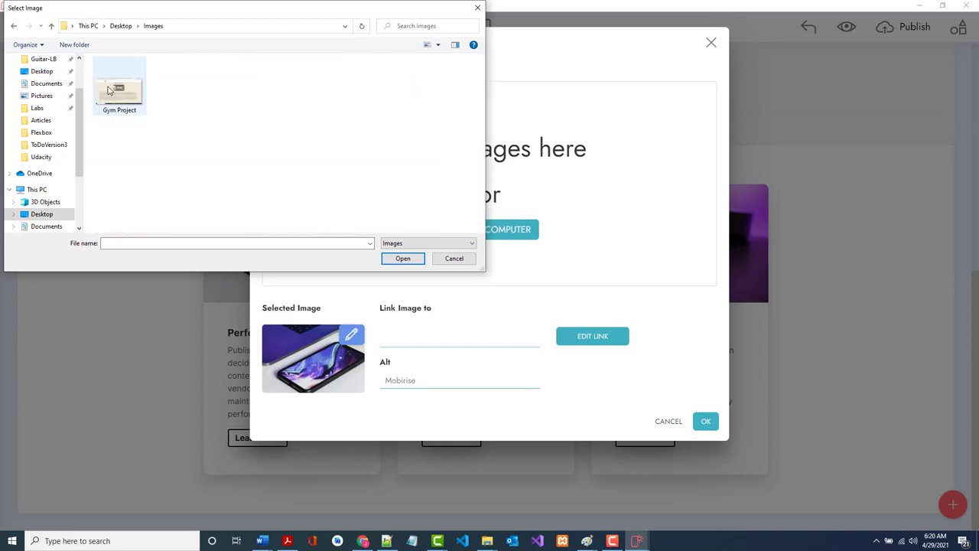
left_click_drag(120, 85, 589, 210)
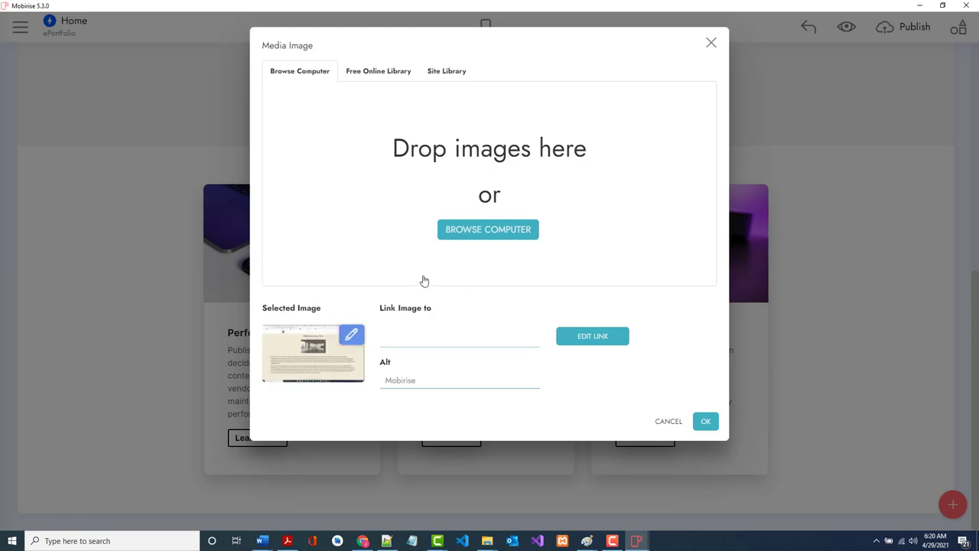
left_click(704, 421)
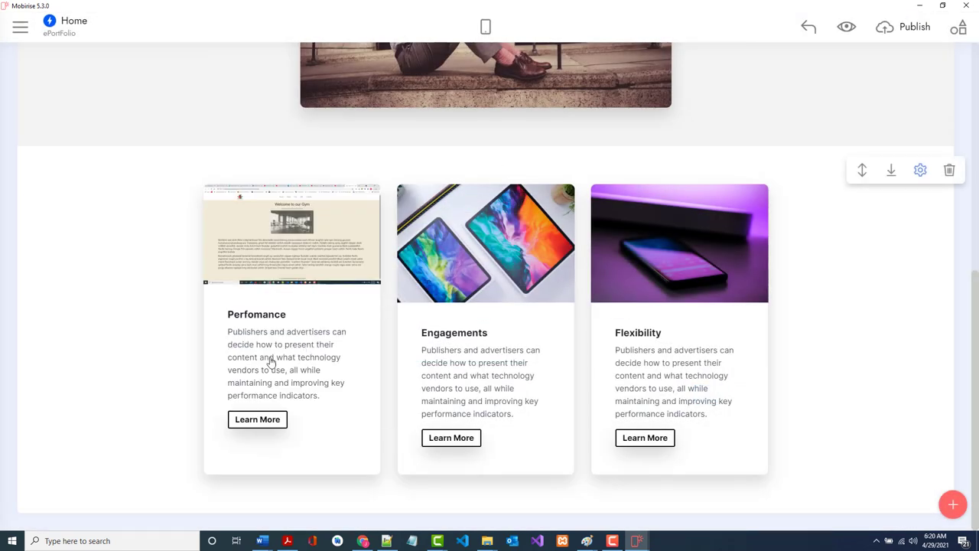
Replace the first card's 'Perfomance' title with 'Gym Website'
left_click(248, 319)
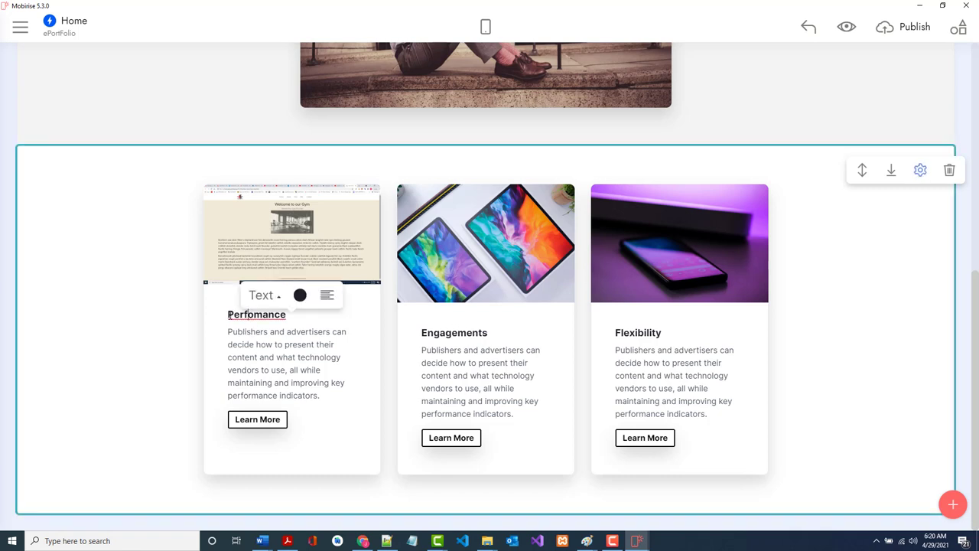
key("Delete")
key("Delete")
key("Delete")
key("Delete")
key("Delete")
key("Delete")
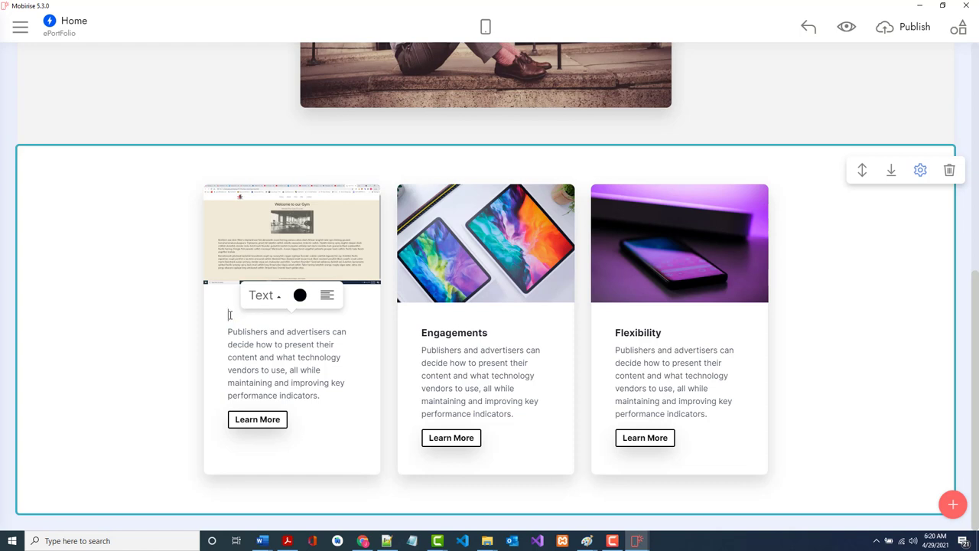
type("Gym Website")
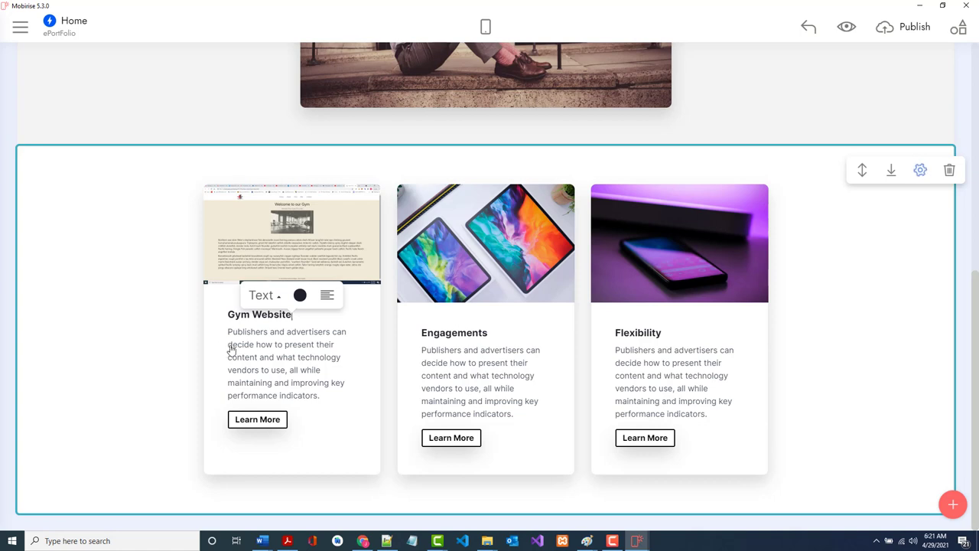
left_click(260, 358)
Center the card titles and select the first card's placeholder description
left_click(234, 313)
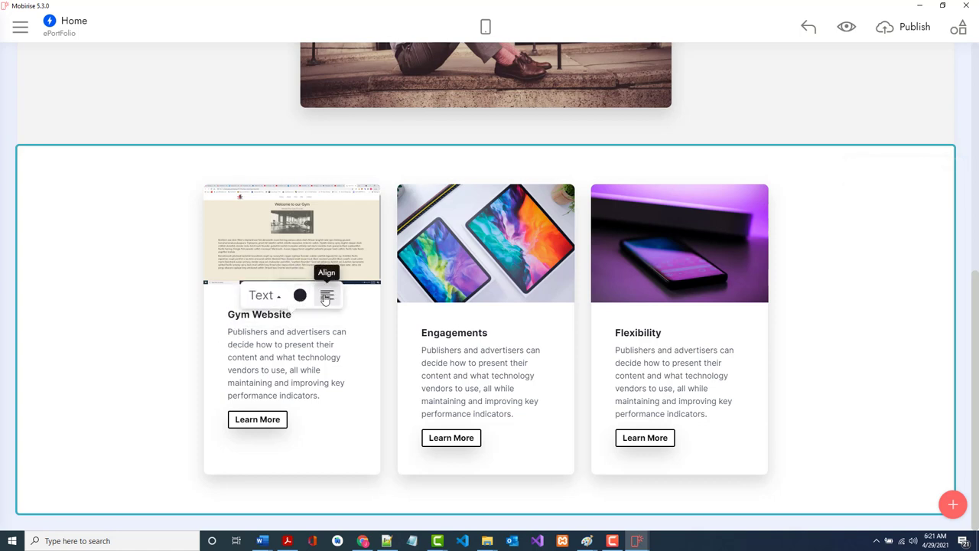
left_click(327, 299)
left_click(276, 346)
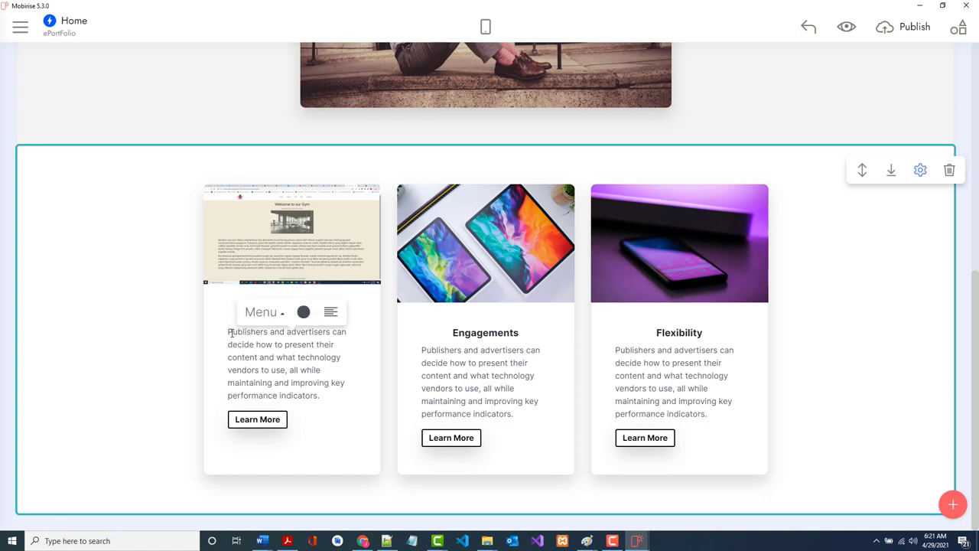
left_click_drag(241, 340, 328, 384)
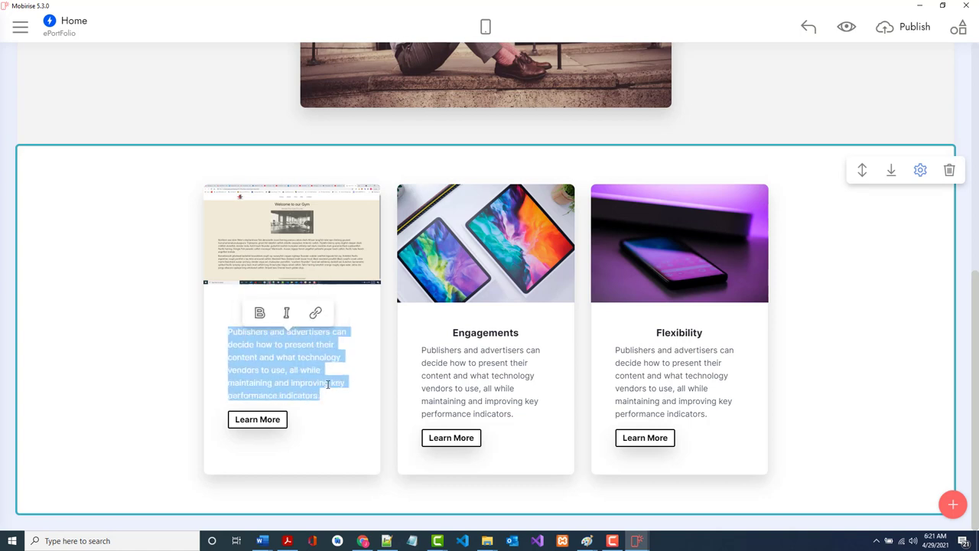
Type 'This is a simple Gym/Body Mass Index (BMI) website…demonstration…April 2021. Enjoy' as the description
type("This is a")
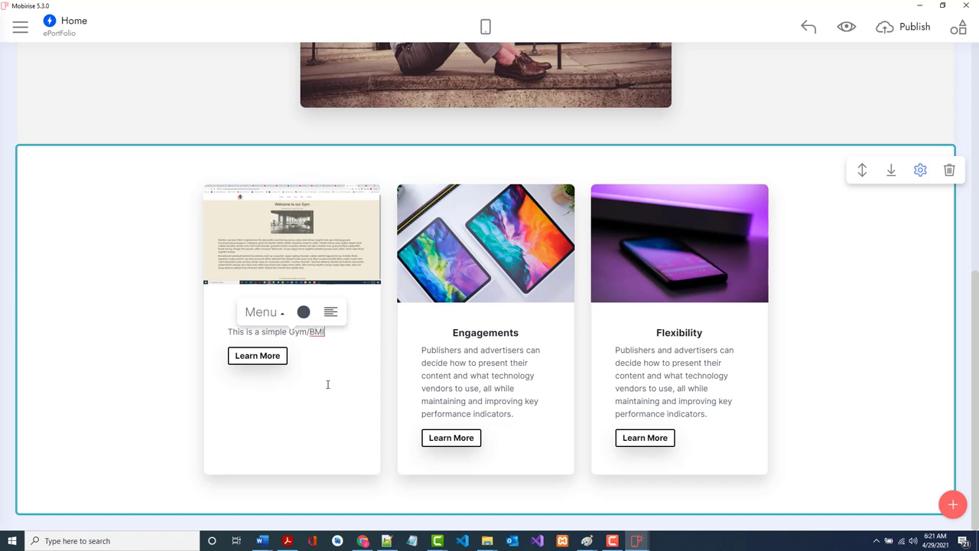
type("simple Gym/Body Mass Index (")
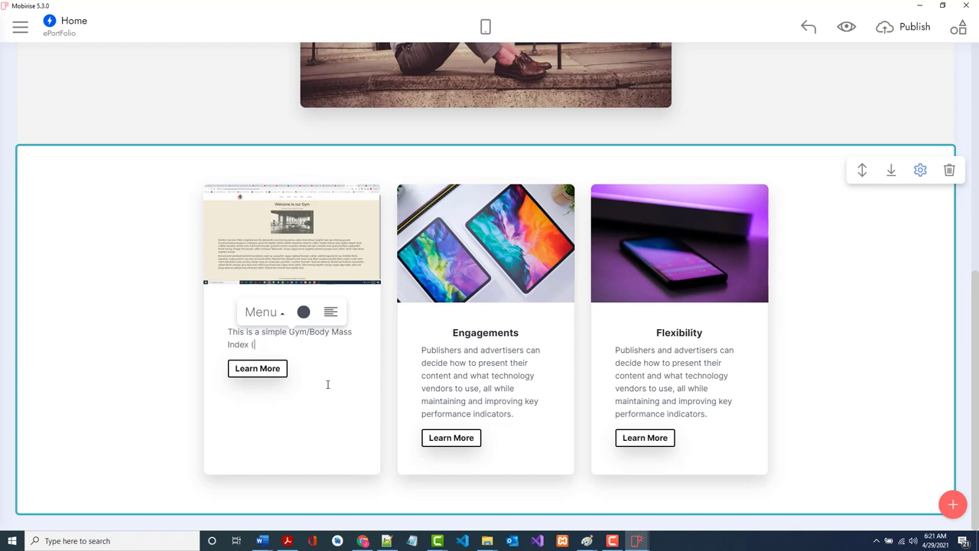
type("BMI) website that I created for")
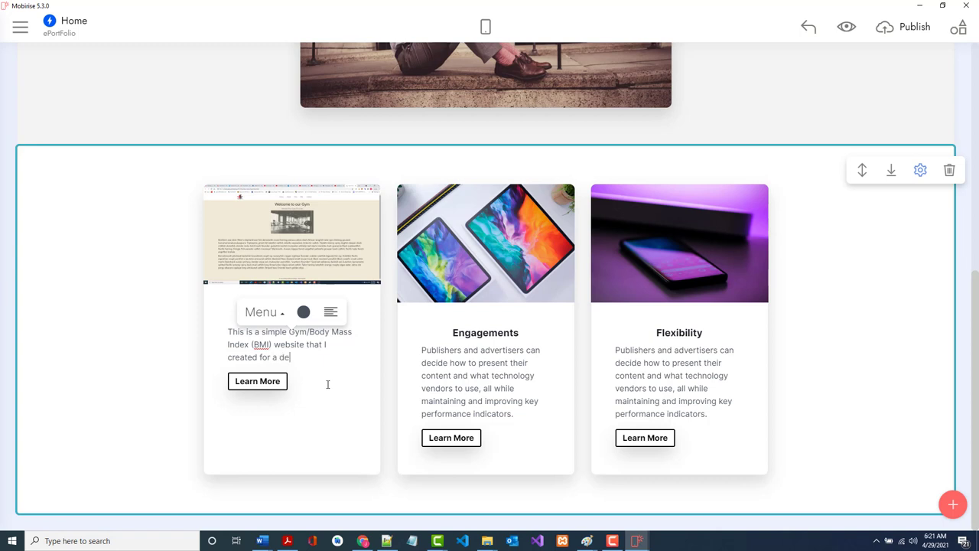
type("a deo")
key("BackSpace")
type("monstration I gave to")
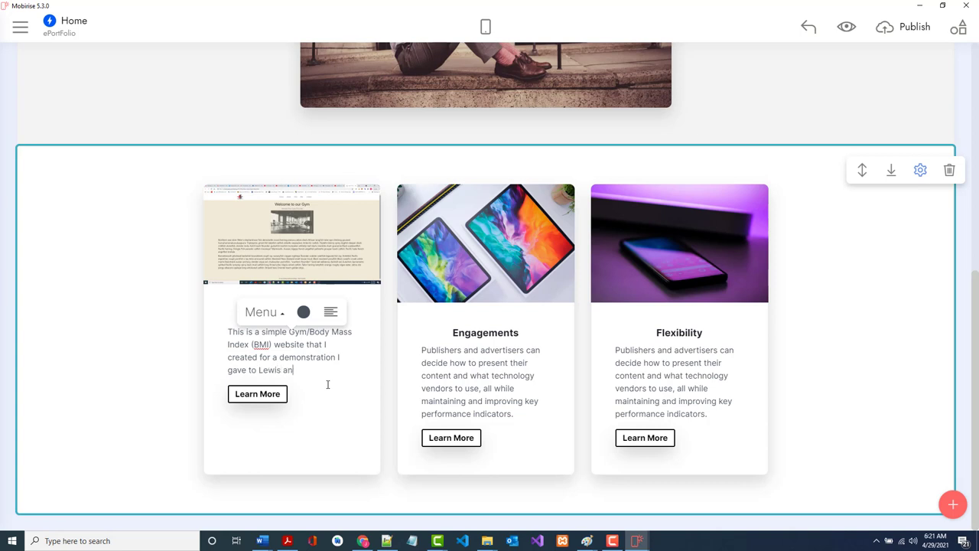
type(" Lewis & Clark students in Apri")
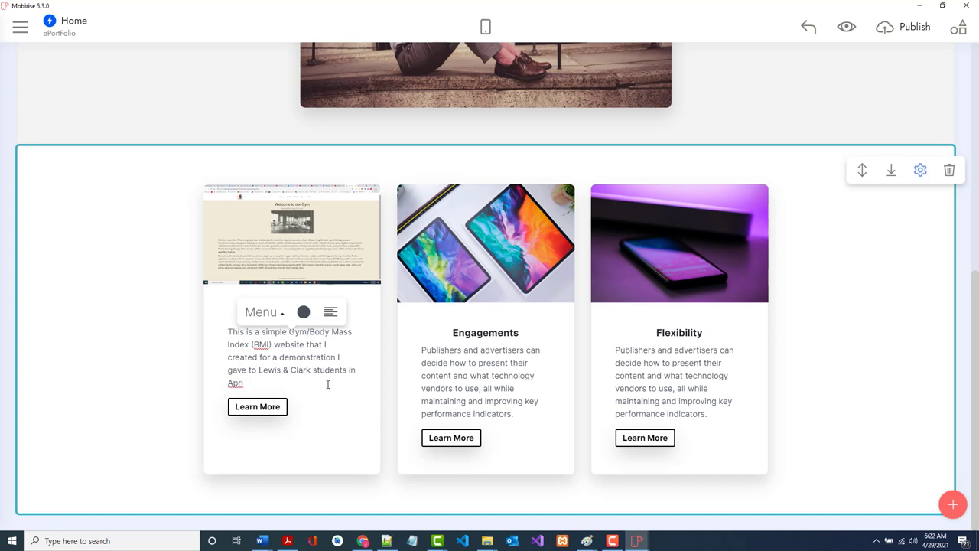
type("l 2021.  Enjoy")
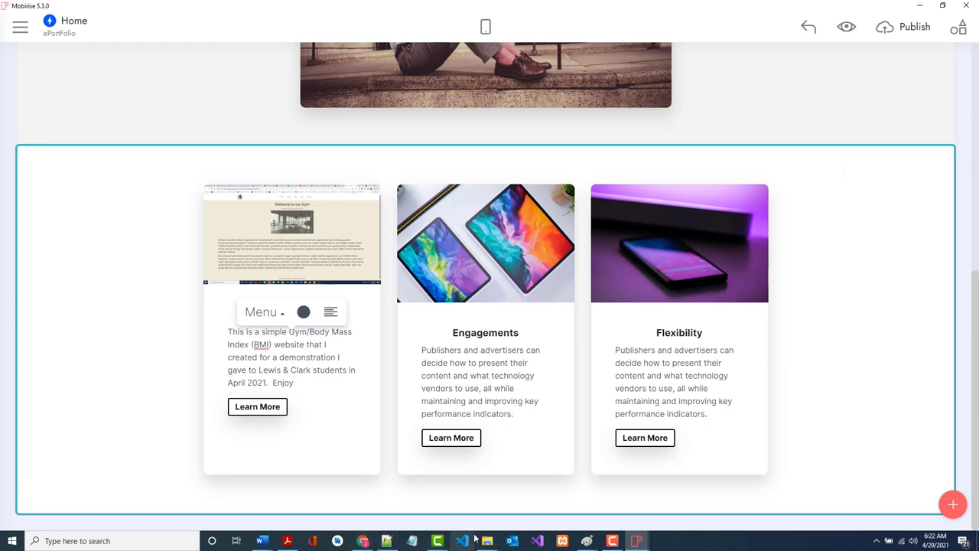
Bring the Gym project folder window forward and go up to the 4-21Misc folder
mouse_move(486, 542)
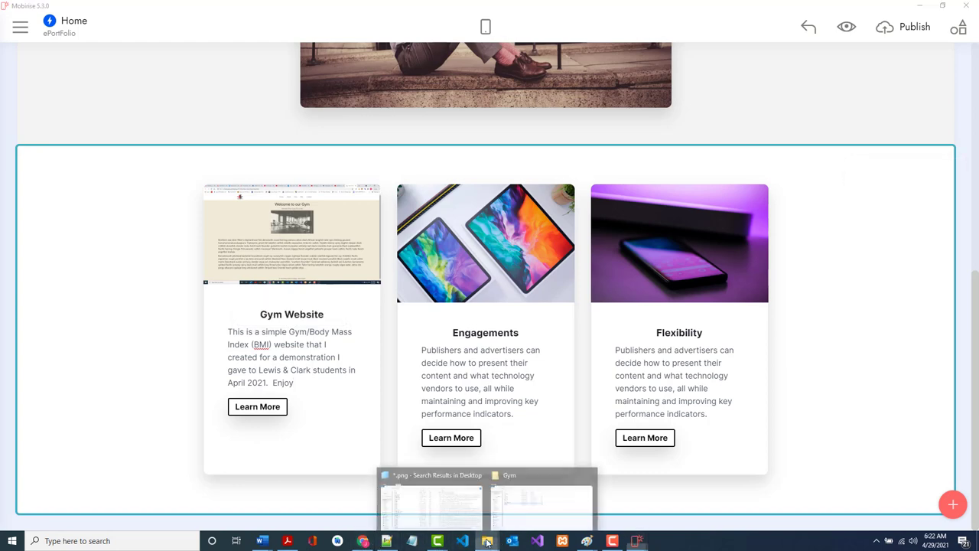
left_click(444, 505)
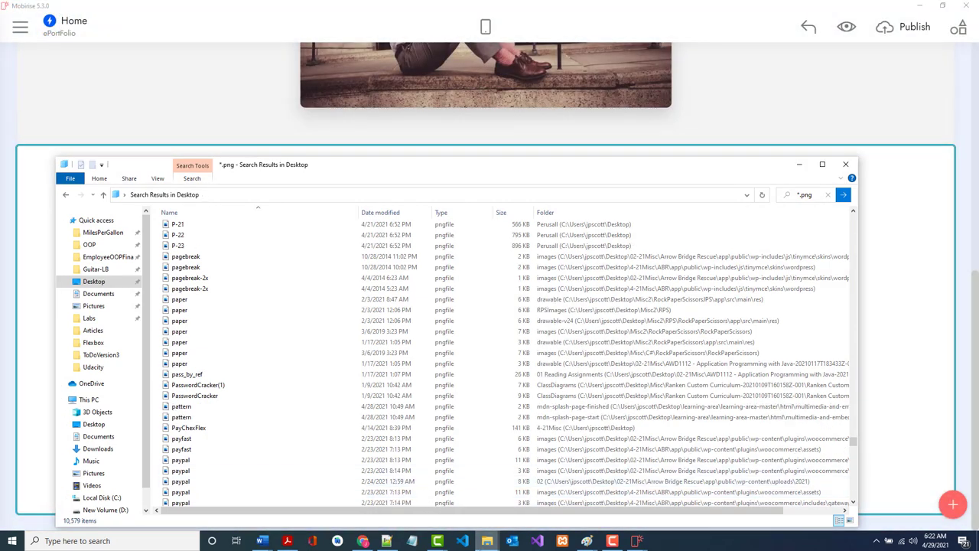
mouse_move(487, 540)
left_click(547, 497)
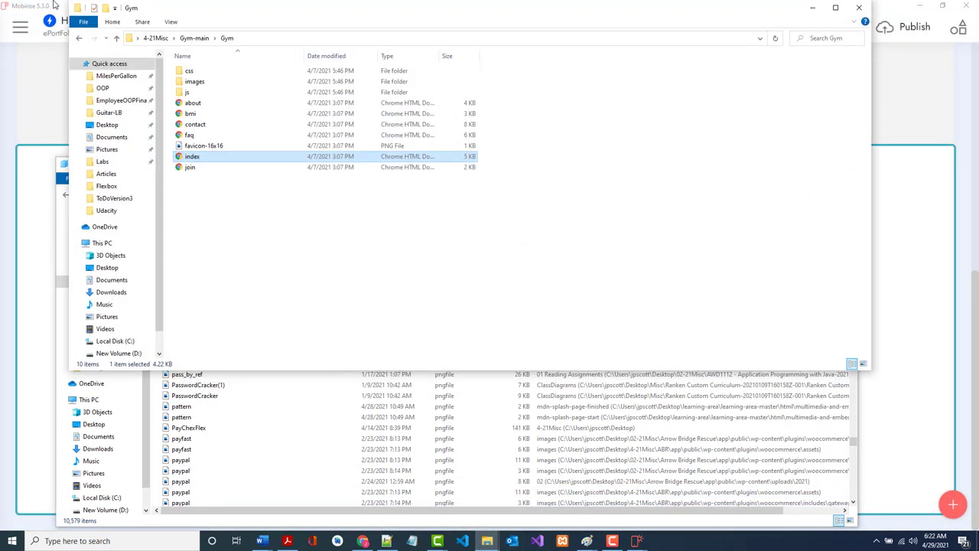
left_click(115, 38)
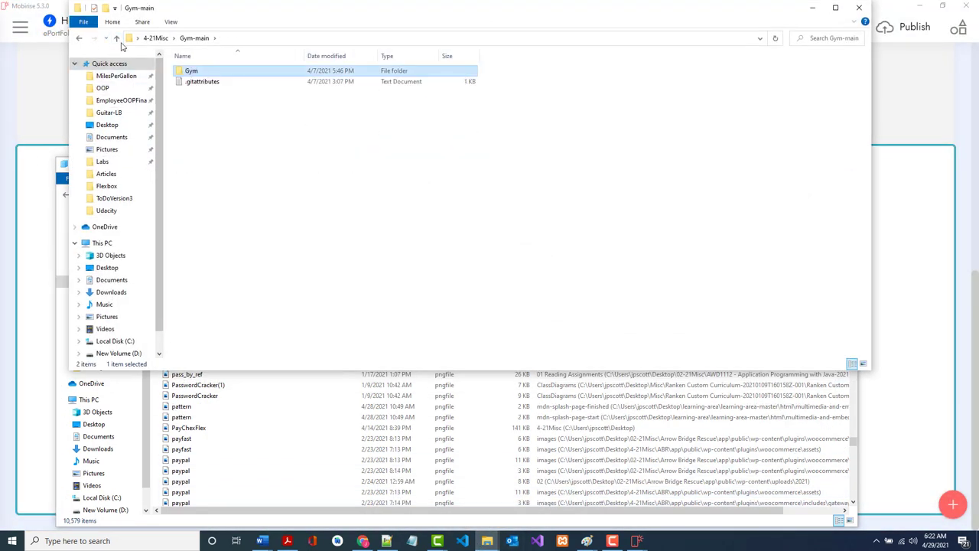
left_click(117, 39)
Open the SQLQueryTester folder and its SQLQueryTester.sln solution
scroll(207, 298, "down", 6)
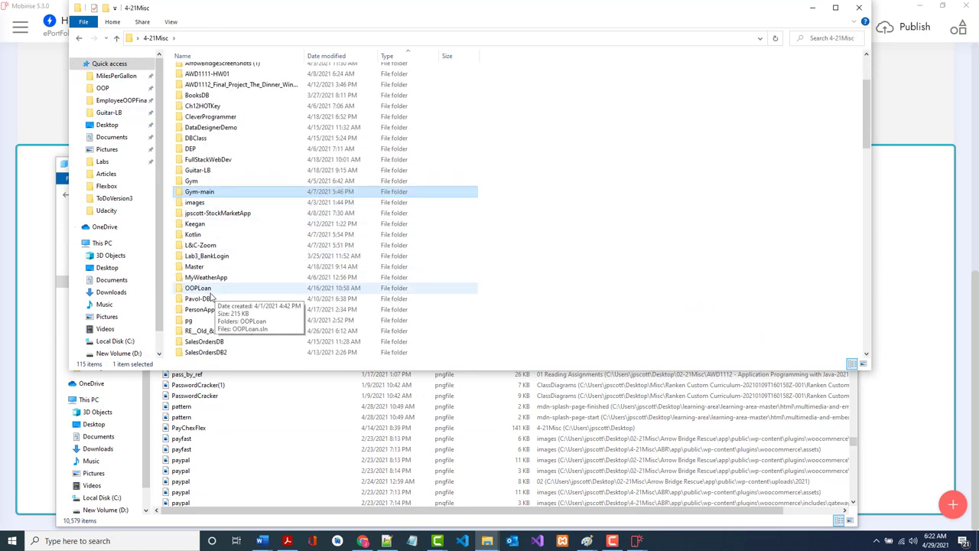
scroll(200, 302, "down", 3)
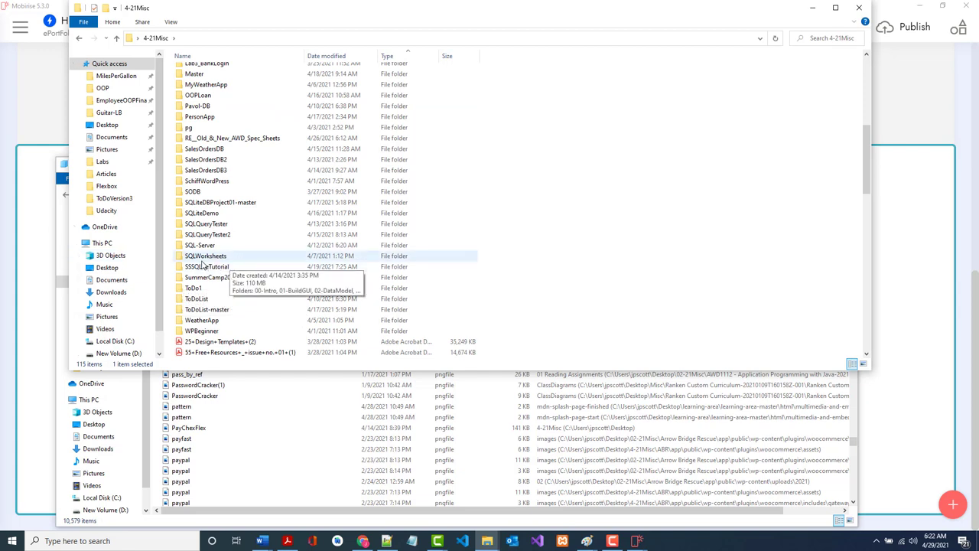
double_click(196, 224)
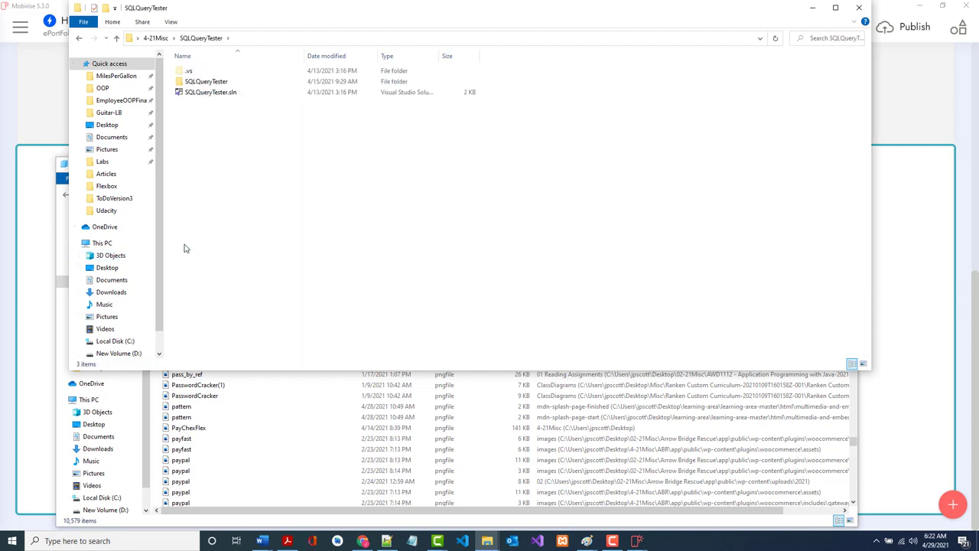
double_click(201, 92)
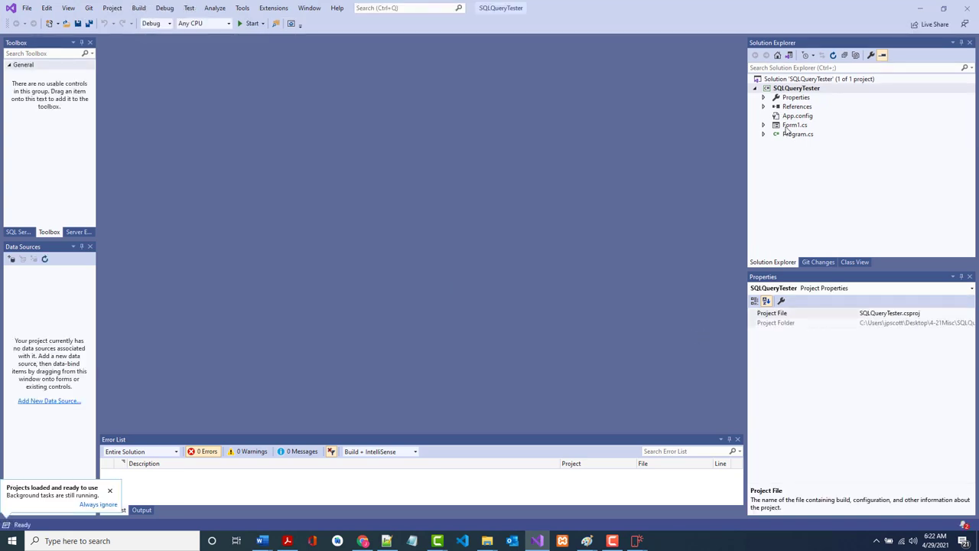
Run the SQL Query Tester from Visual Studio and enter 'select * from product'
left_click(792, 125)
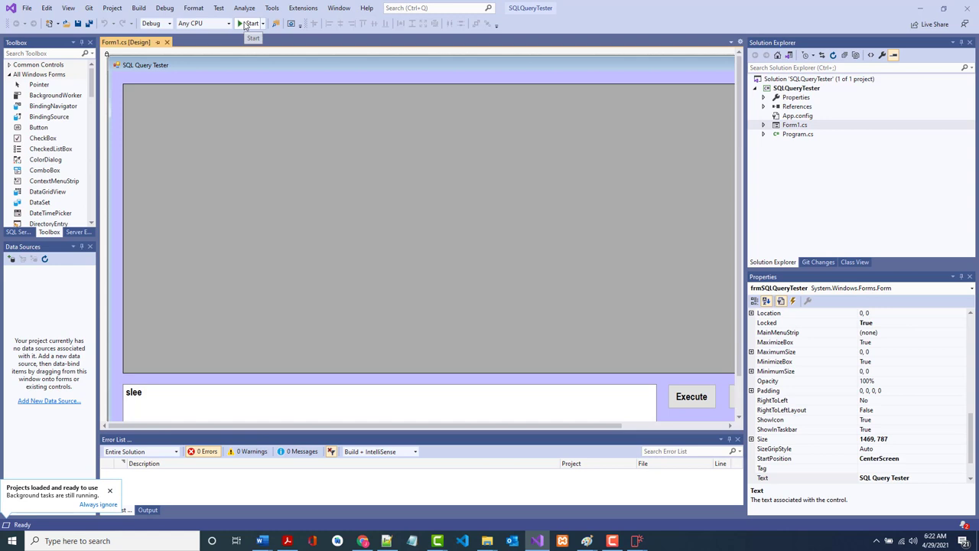
left_click(249, 24)
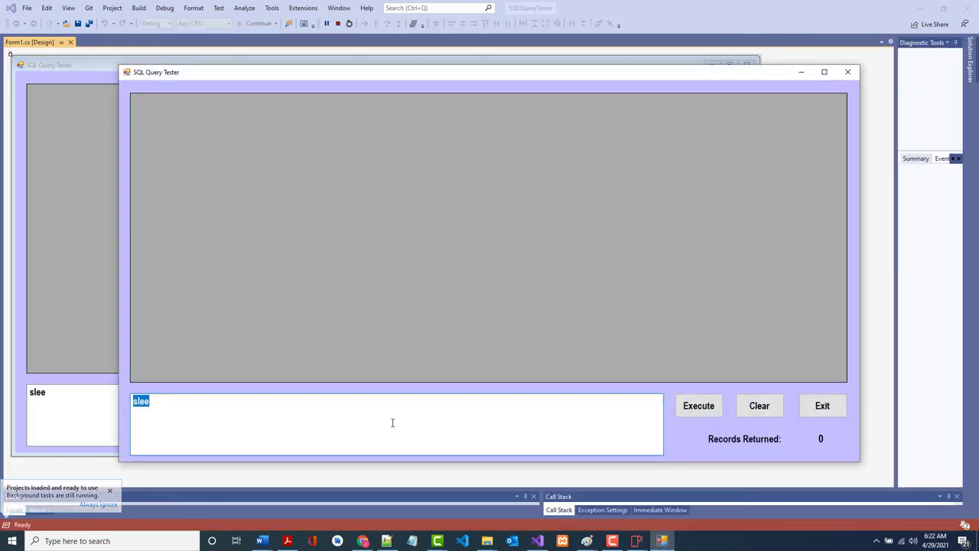
type("select * from")
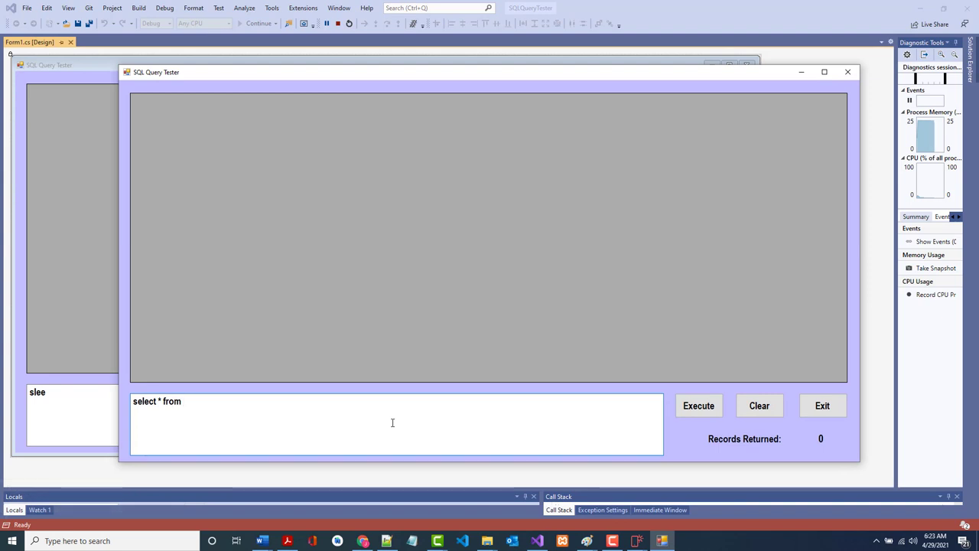
type(" products")
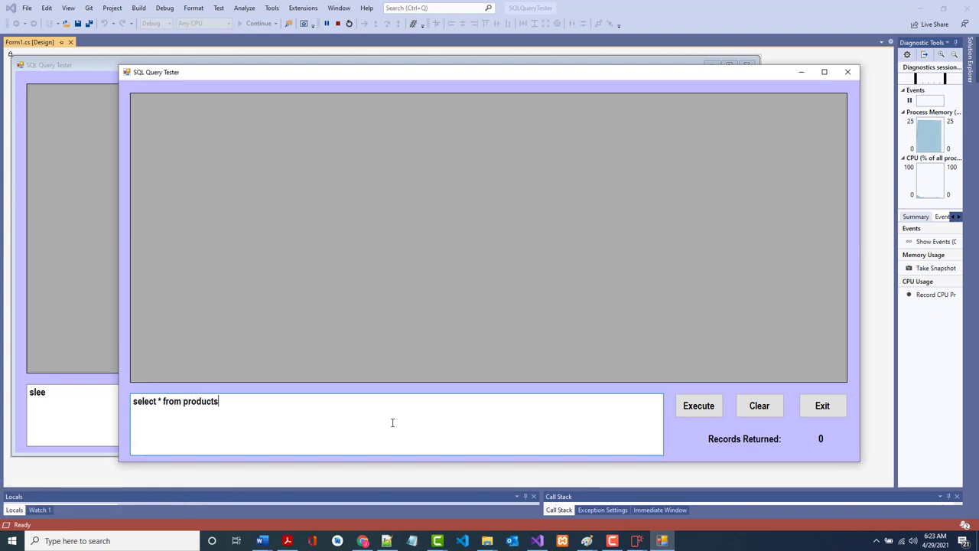
Maximize the SQL Query Tester window and execute the query to list 40 products
left_click(925, 10)
left_click(926, 9)
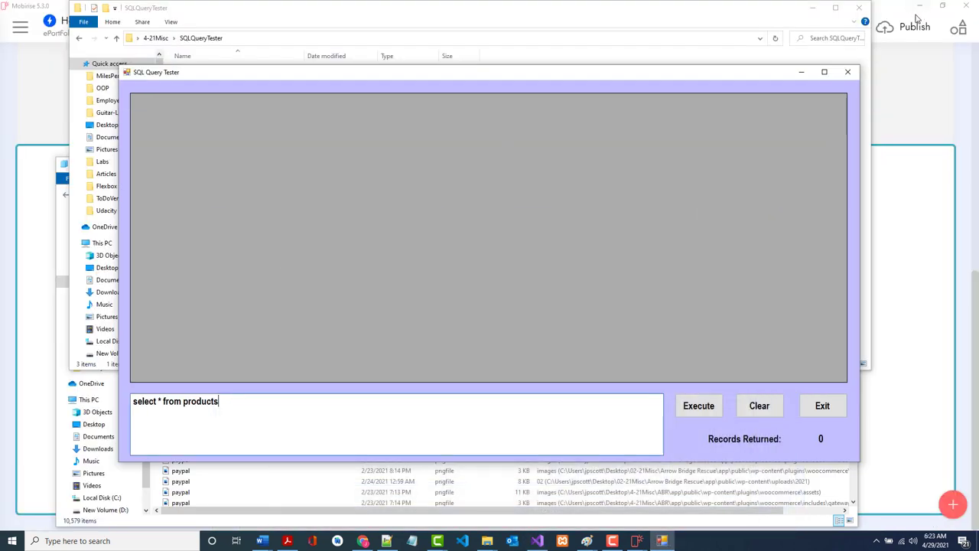
left_click(835, 9)
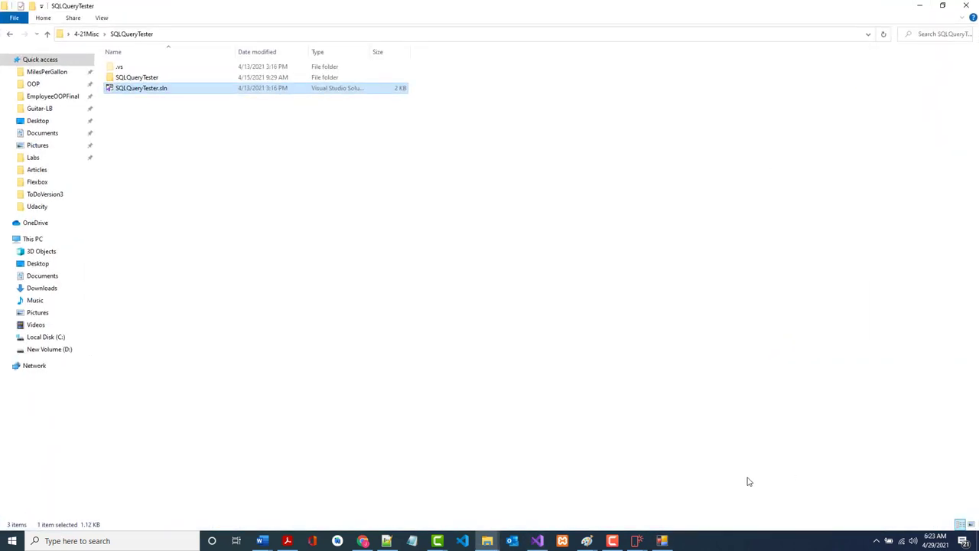
left_click(663, 540)
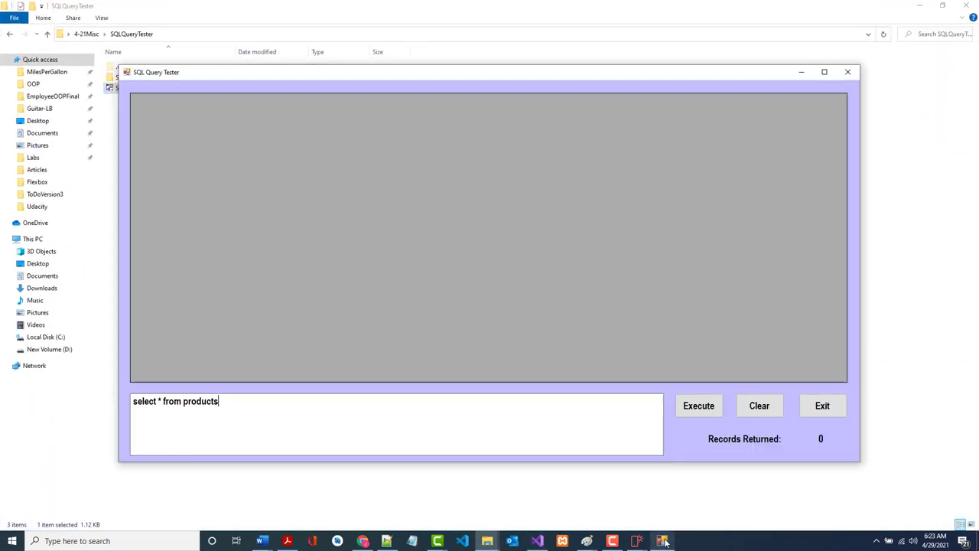
left_click(825, 71)
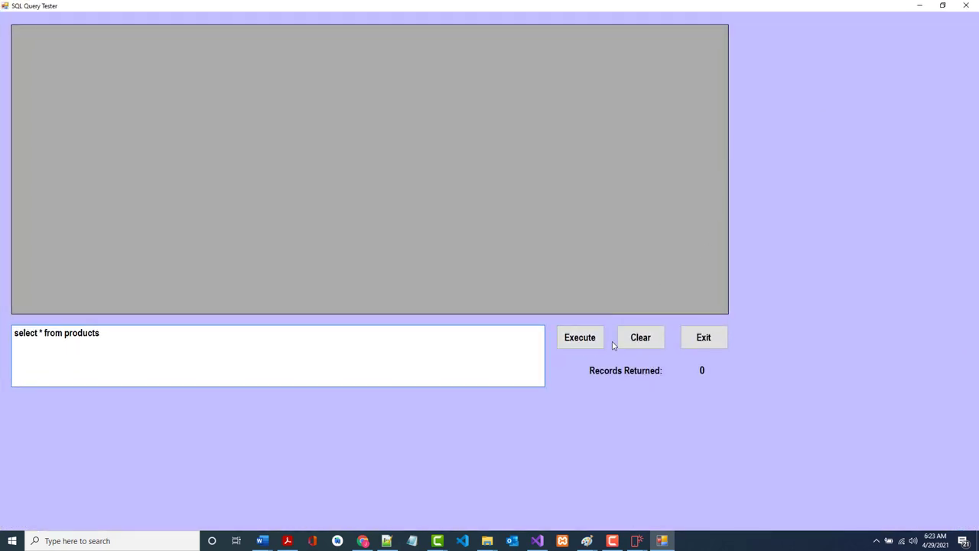
left_click(580, 338)
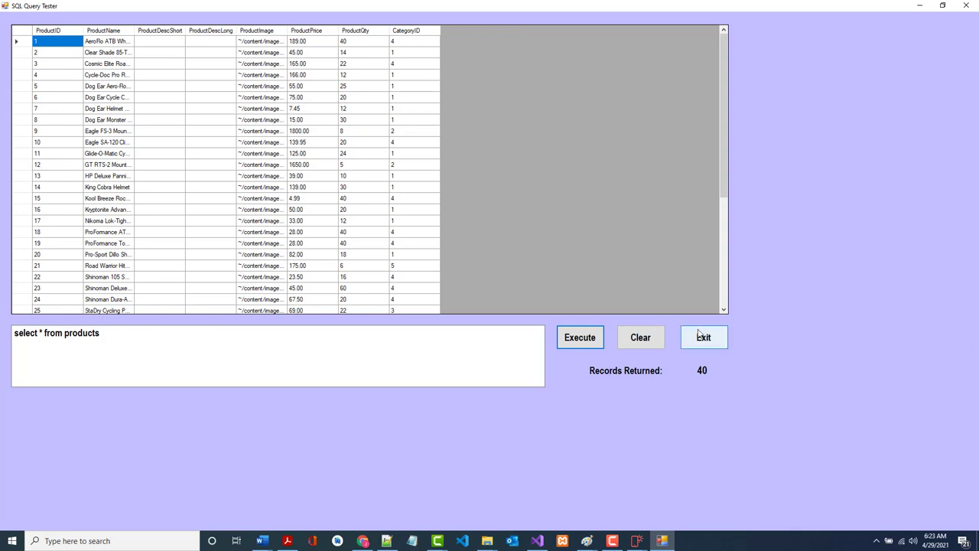
left_click(587, 541)
right_click(587, 540)
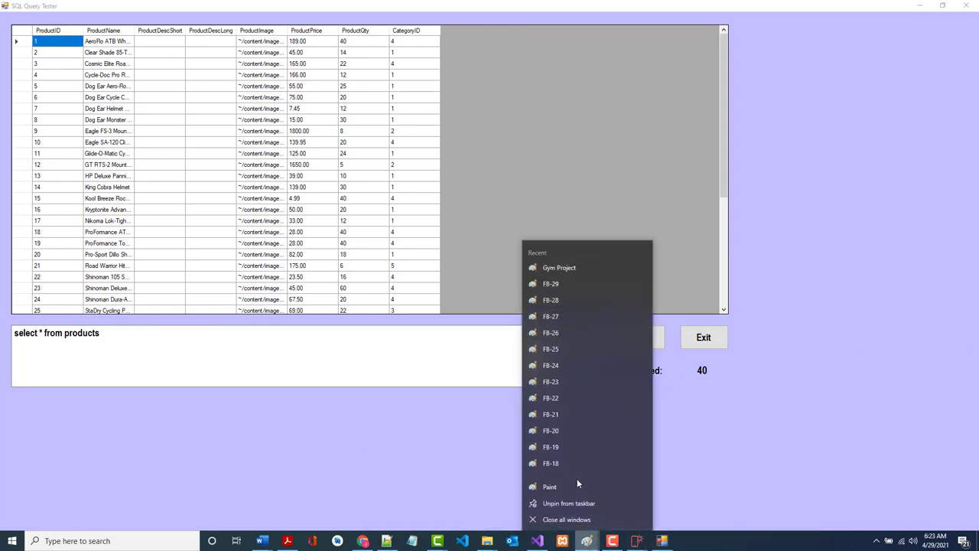
Paste the screenshot into a new Paint window and save it as 'SQL Tester Project'
left_click(559, 489)
key("ctrl+v")
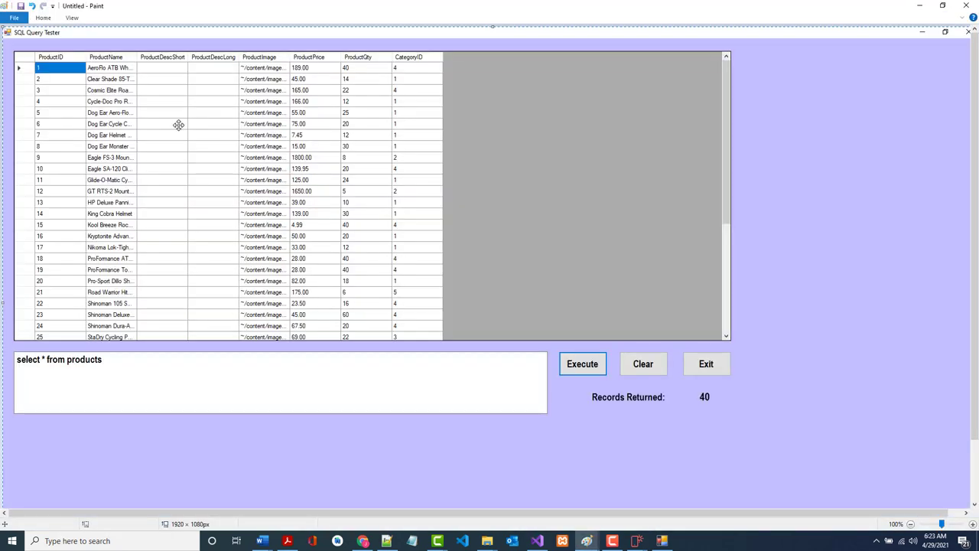
key("ctrl+s")
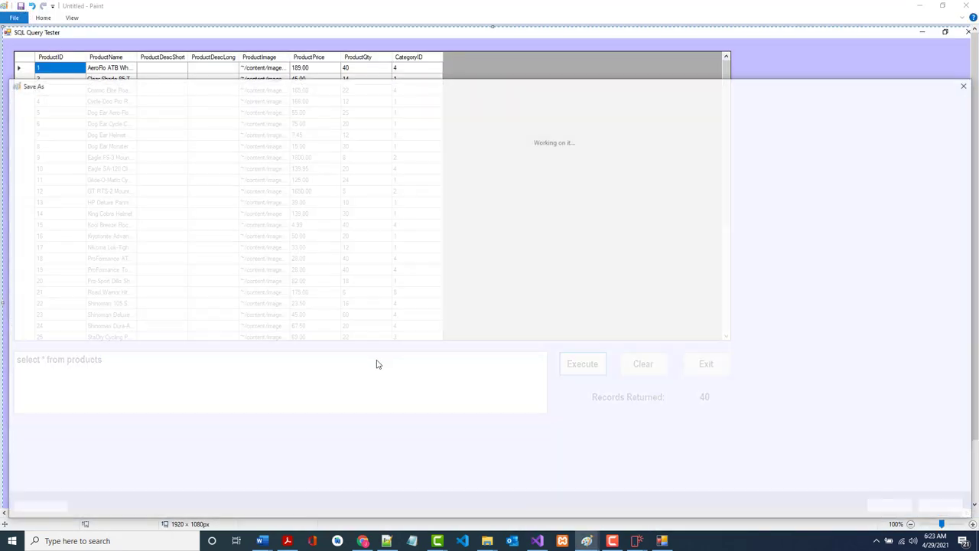
type("SQL Tester Project")
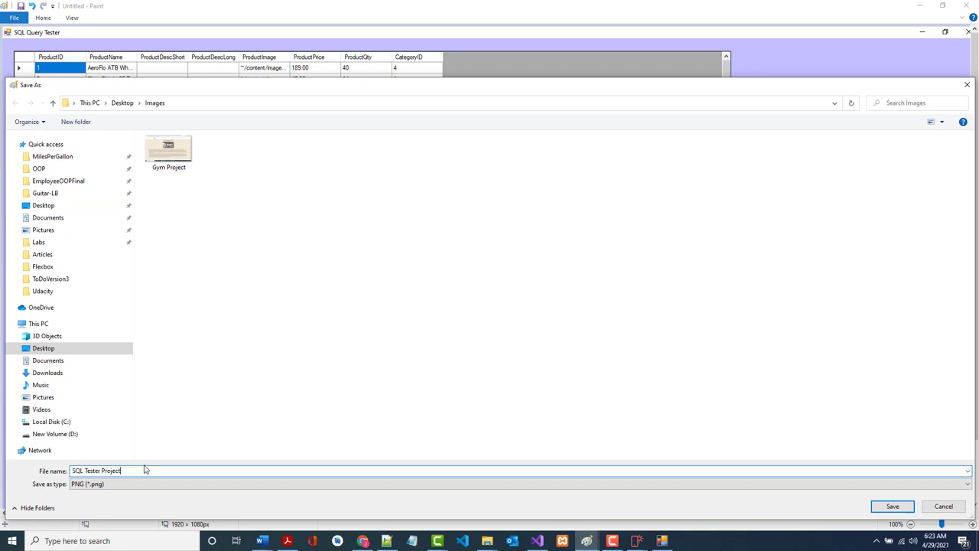
key("Return")
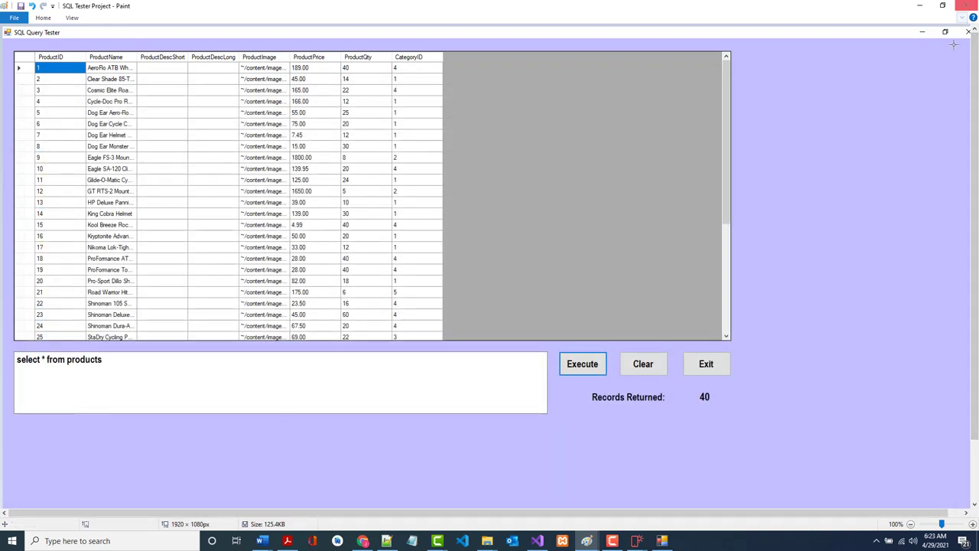
Minimize Paint and the SQL Query Tester to get back to Mobirise
left_click(920, 5)
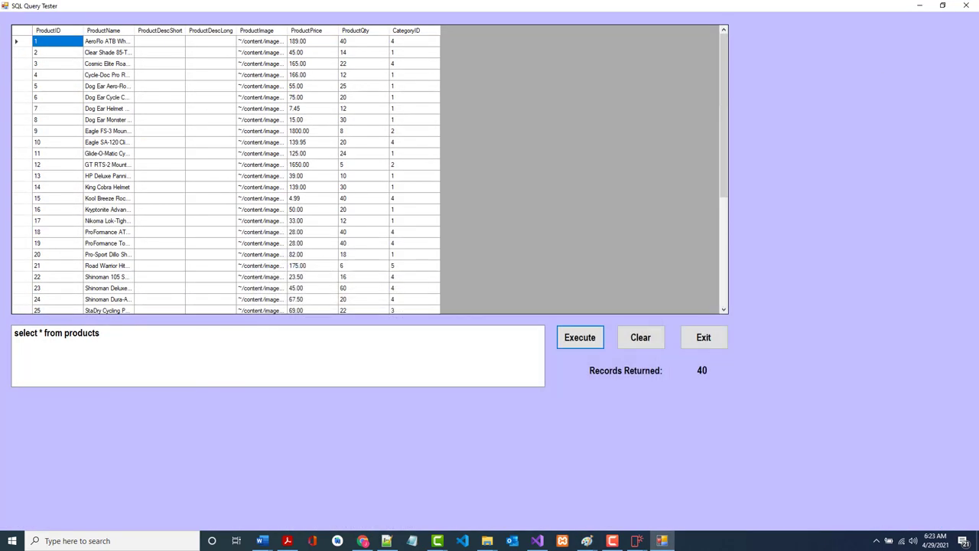
left_click(920, 6)
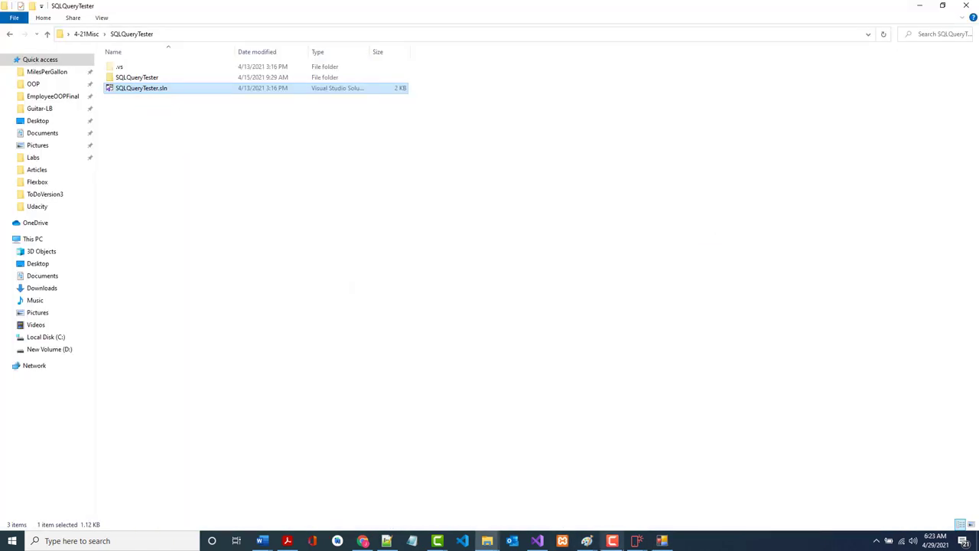
mouse_move(637, 541)
left_click(604, 505)
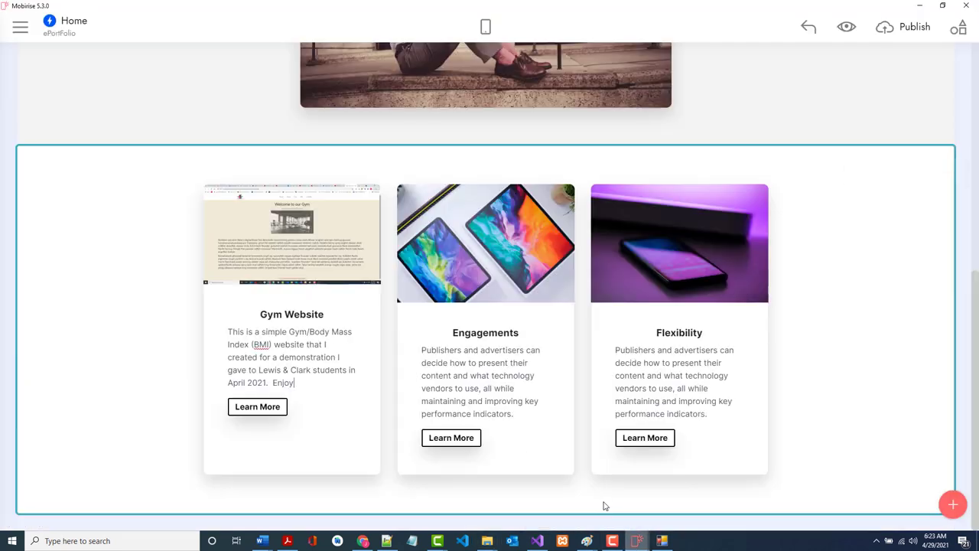
Swap the Engagements card's tablet photo for SQL Tester Project from Desktop > Images
left_click(459, 273)
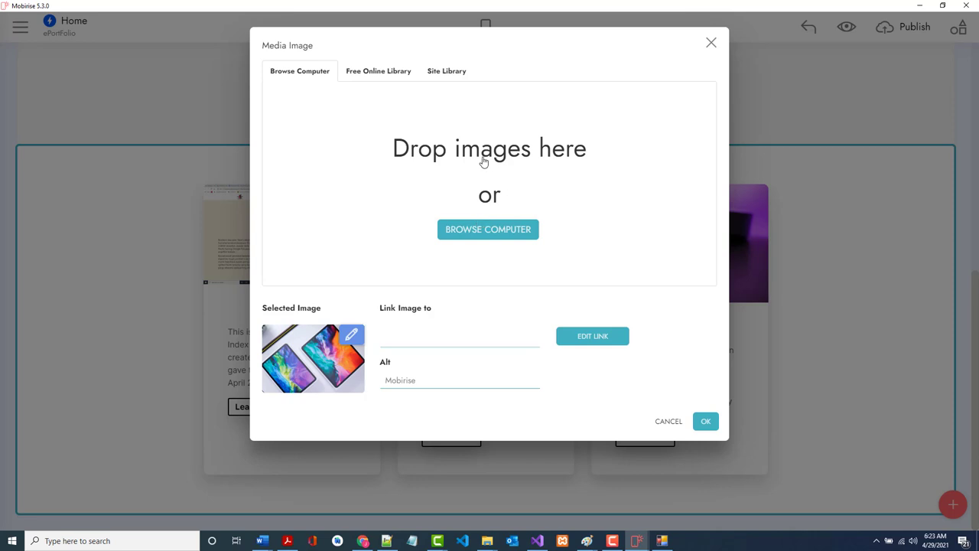
left_click(488, 230)
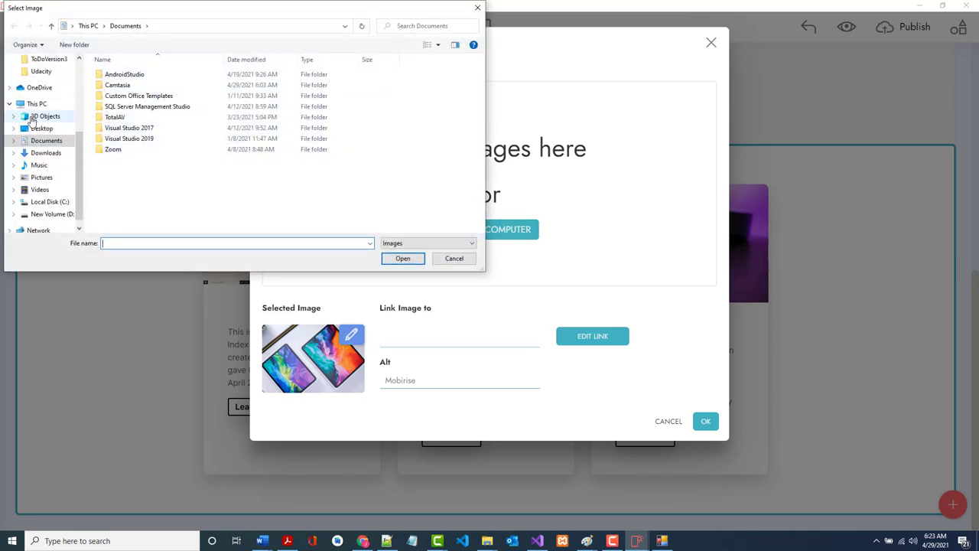
left_click(41, 128)
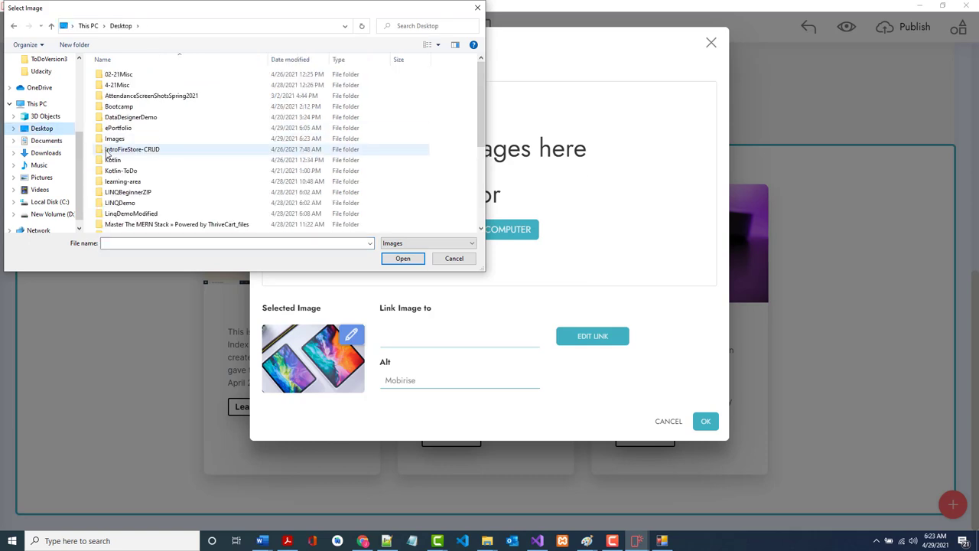
scroll(109, 136, "down", 1)
double_click(115, 109)
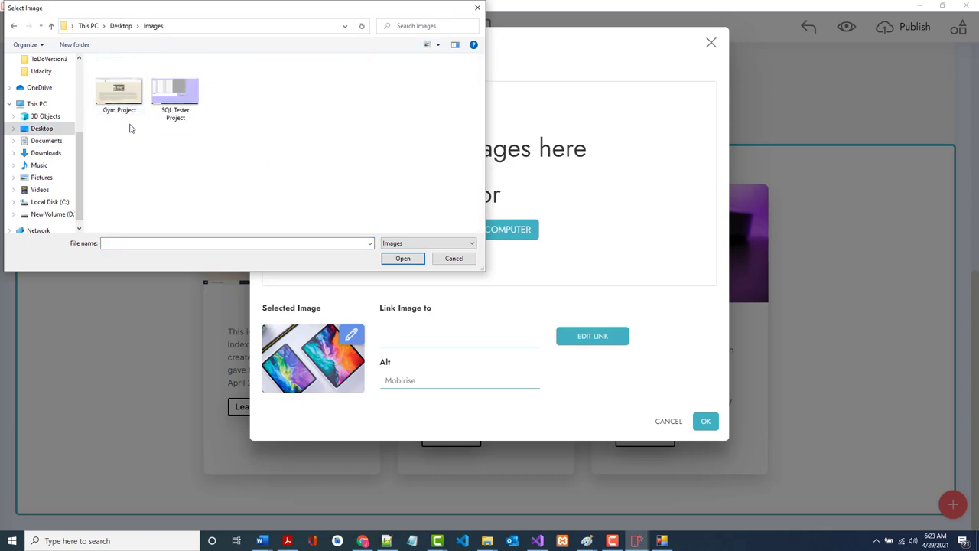
double_click(171, 93)
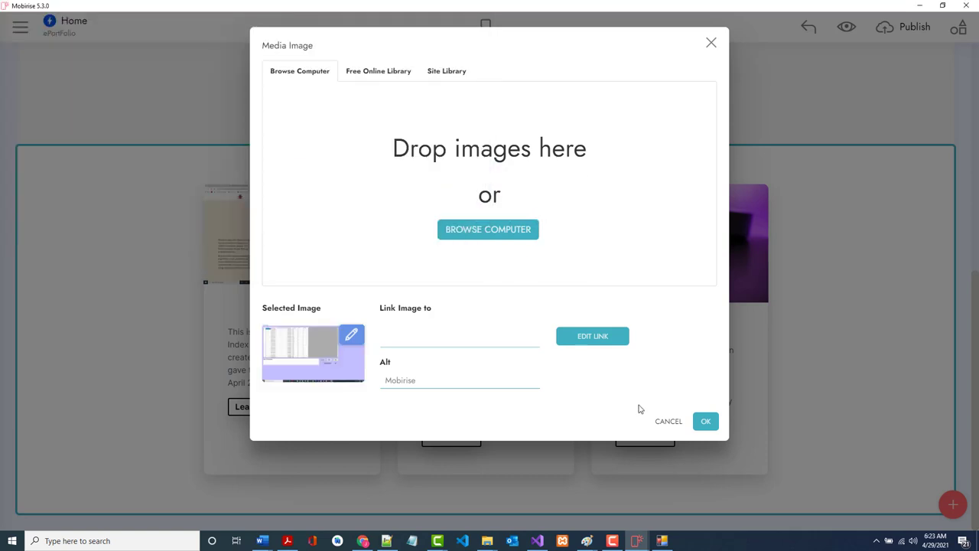
left_click(705, 422)
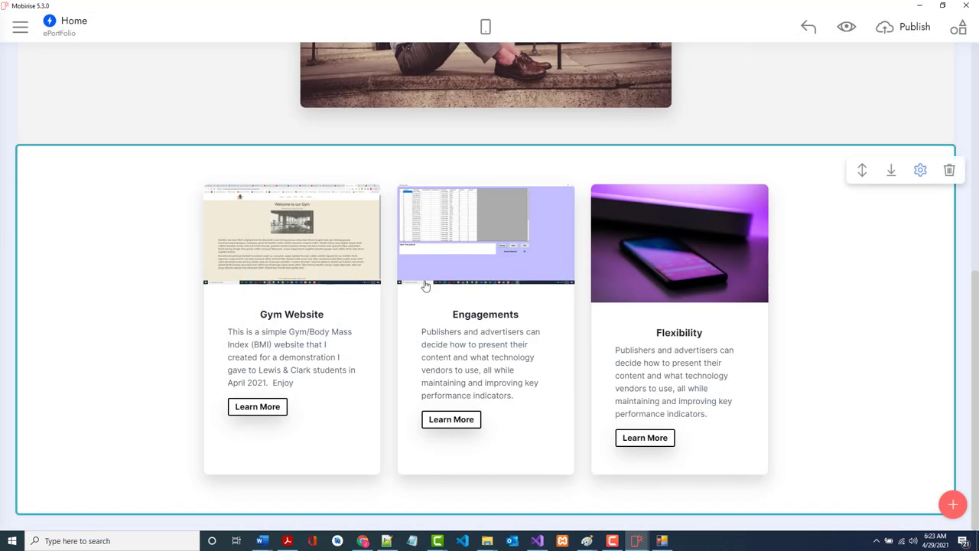
Retitle the second card from 'Engagements' to 'SQL Tester'
left_click(455, 320)
left_click_drag(453, 315, 541, 318)
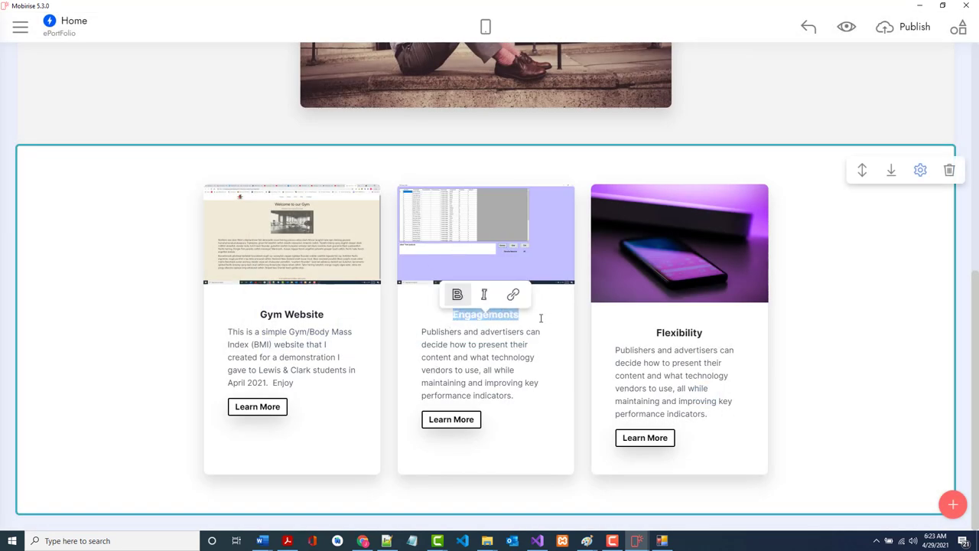
type("SQL Tester")
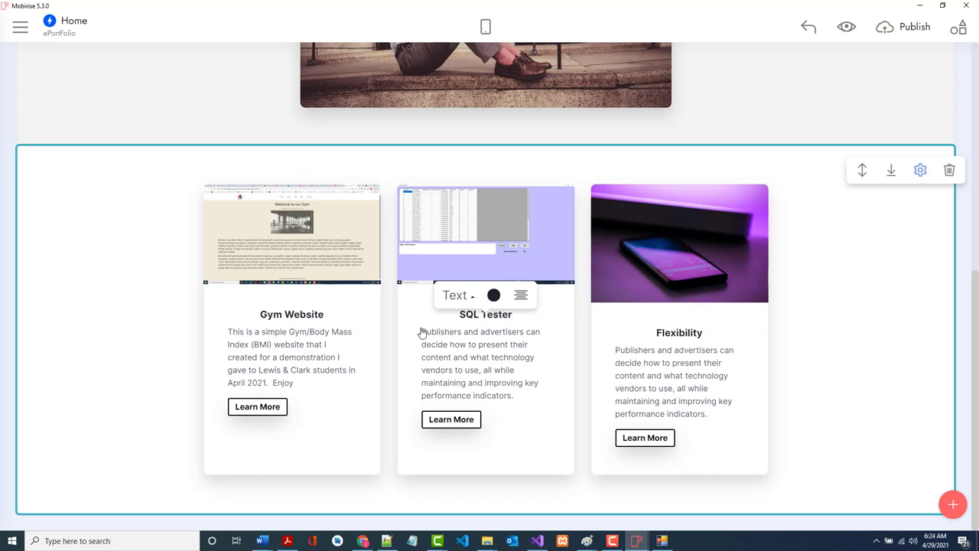
Replace its description with the SQL Tester program text for the AWD1100 C# class, April 2021
left_click_drag(418, 332, 522, 394)
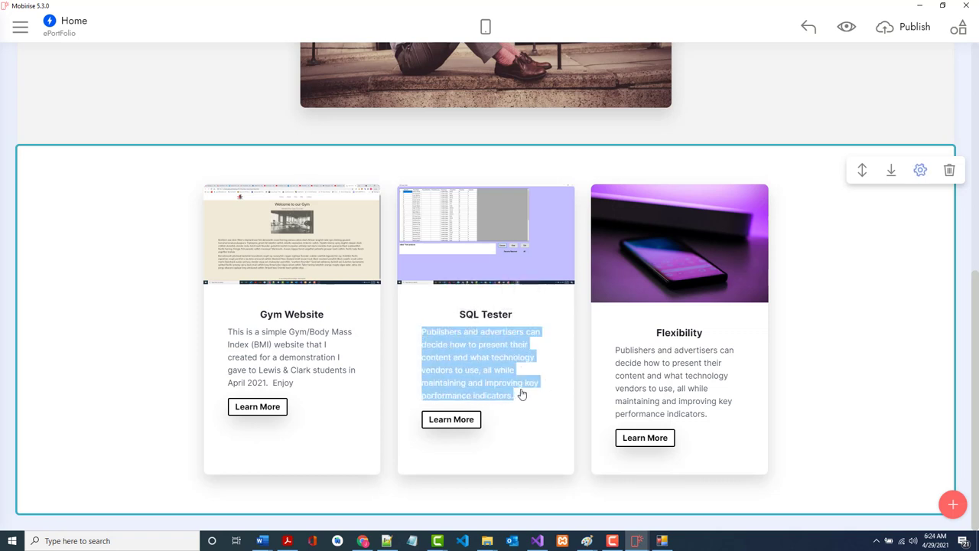
left_click(472, 346)
left_click_drag(471, 345, 380, 331)
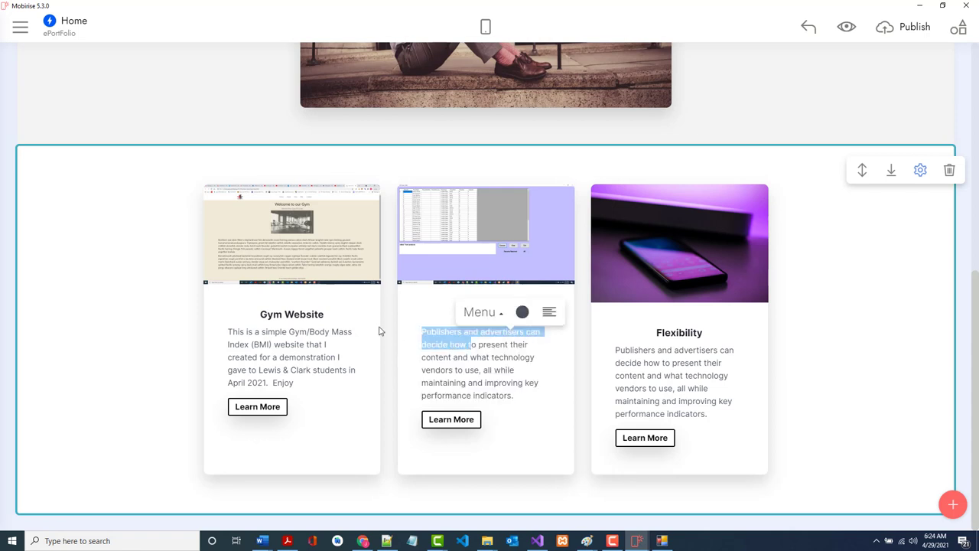
key("BackSpace")
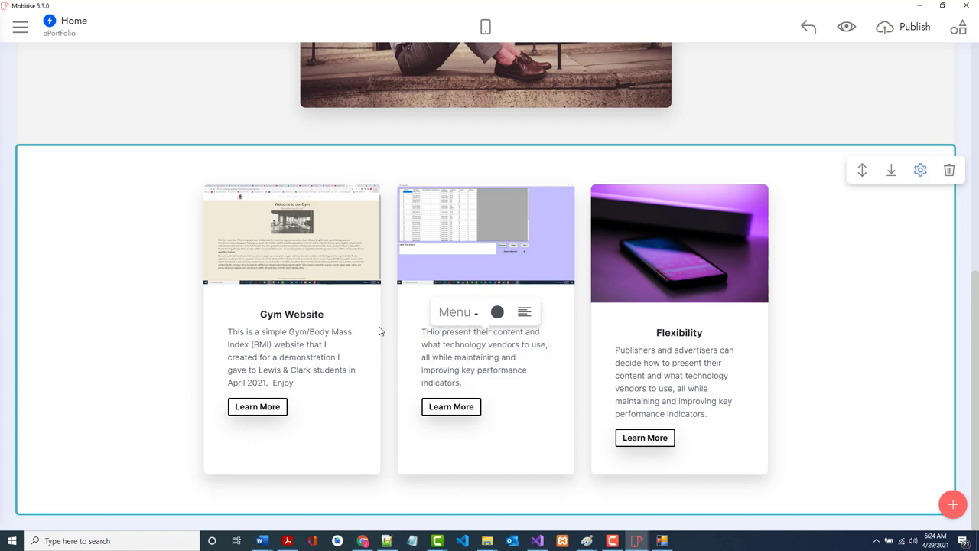
type("This is p")
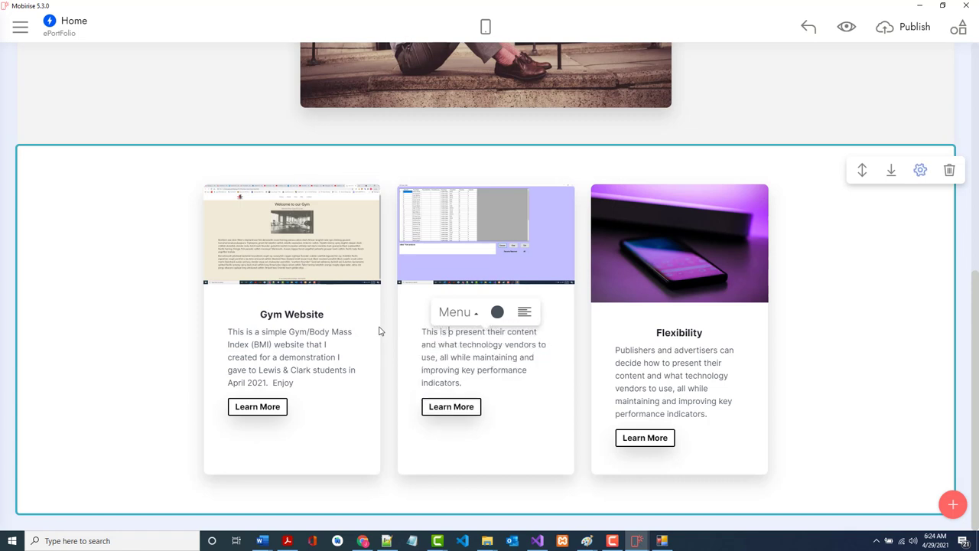
key("shift+Down")
key("shift+Down")
key("shift+Down")
key("shift+Down")
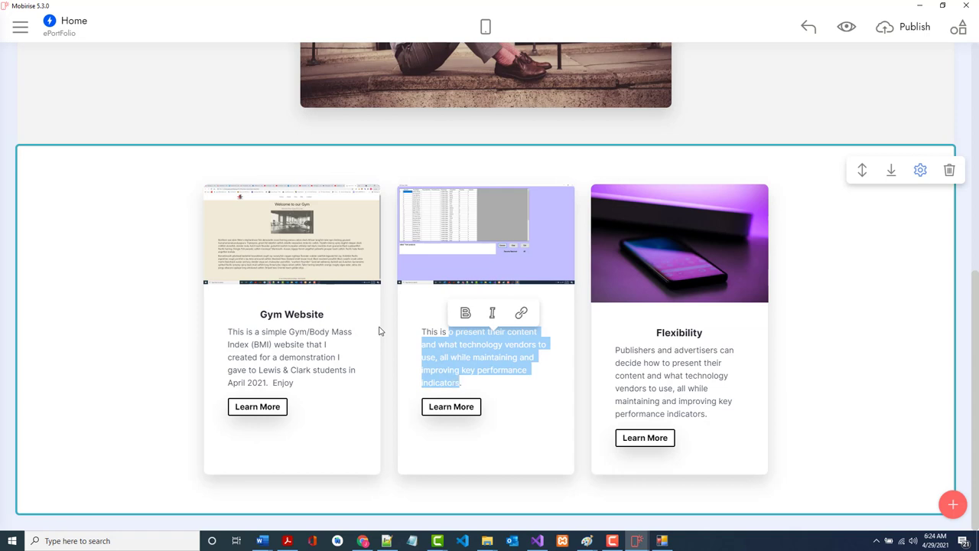
key("BackSpace")
type("an example Str")
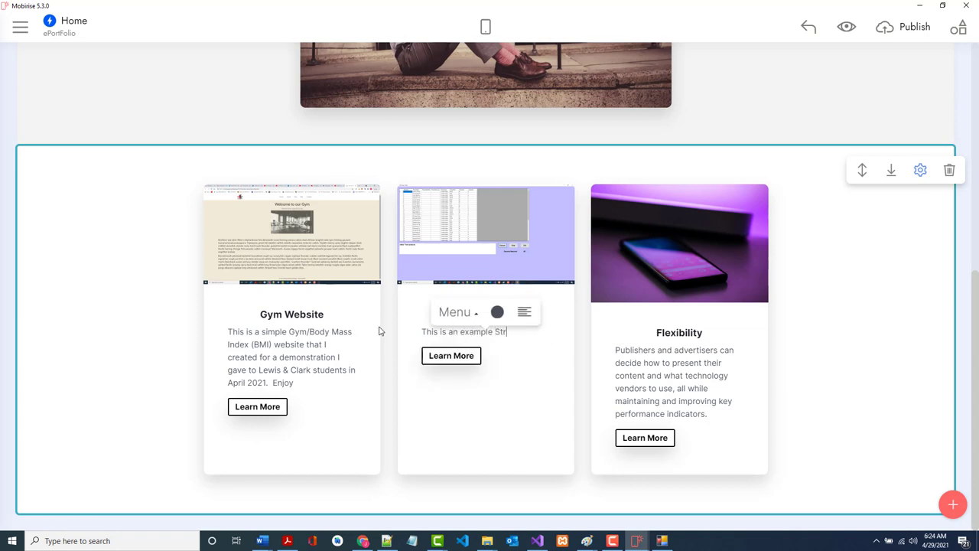
type("uctured Que")
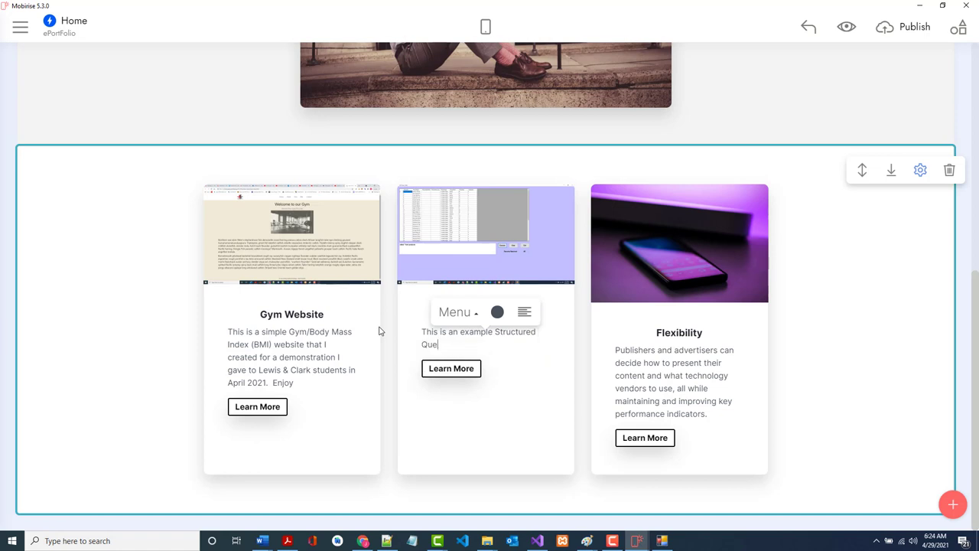
type("ry Language (SQL) Tester pr")
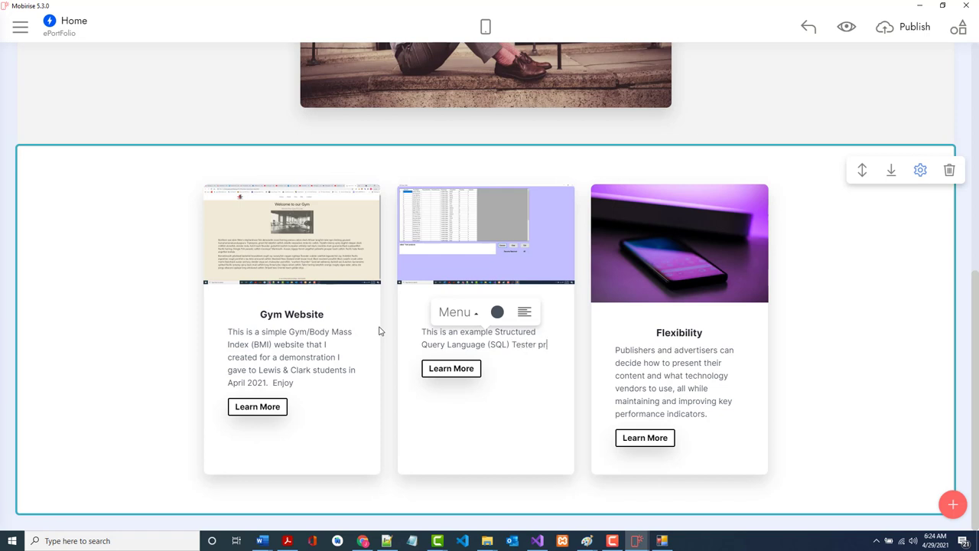
type("ogram create")
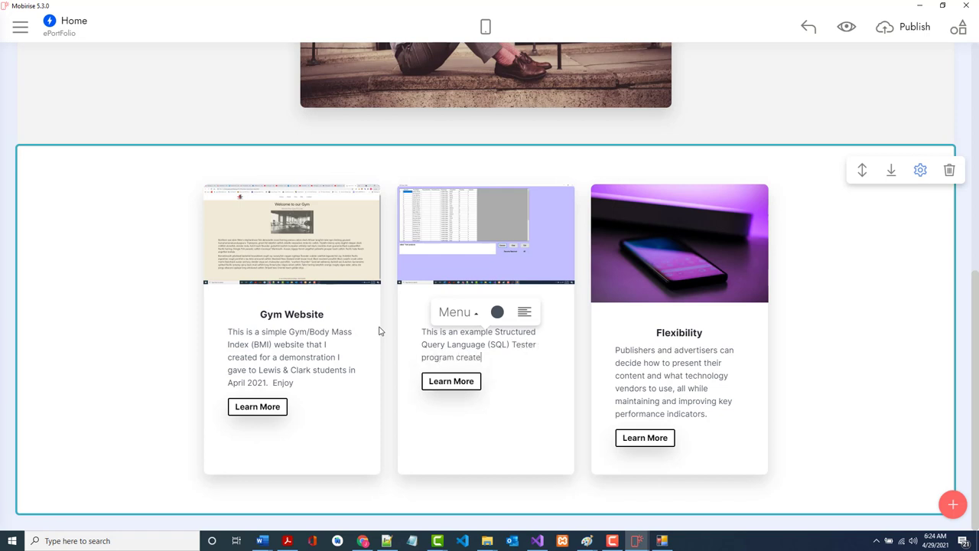
type("d for the AWD1100 C")
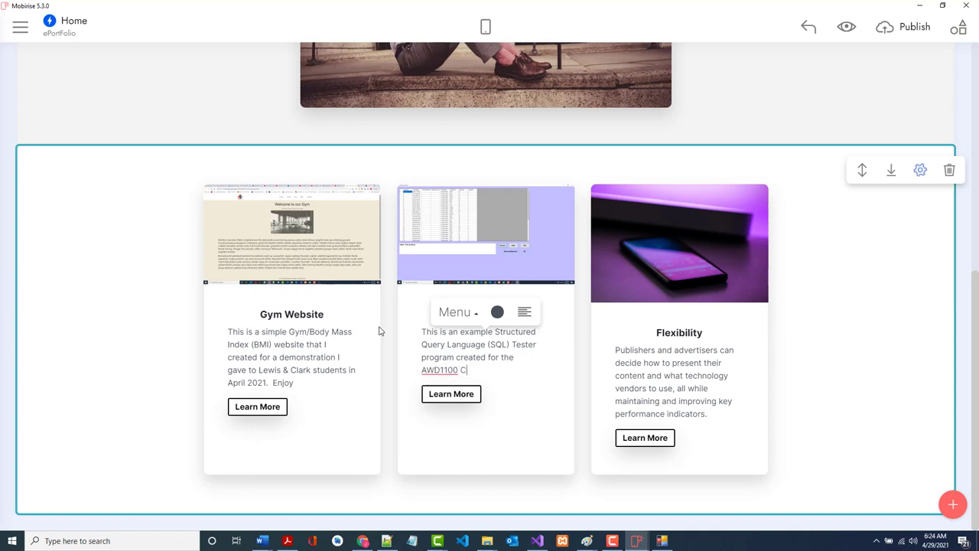
type("# Programming class")
key("Return")
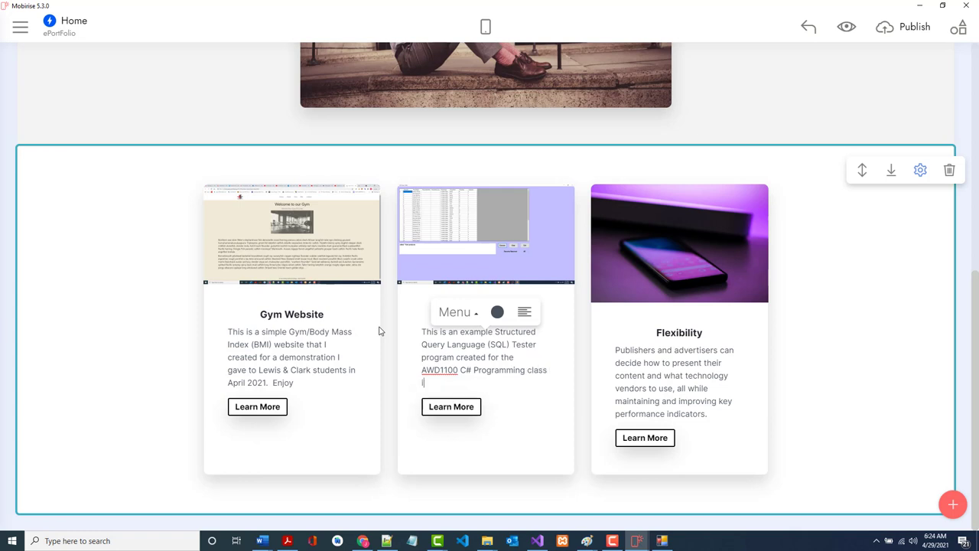
type("in April 2021.  Hope you like it.")
left_click(337, 541)
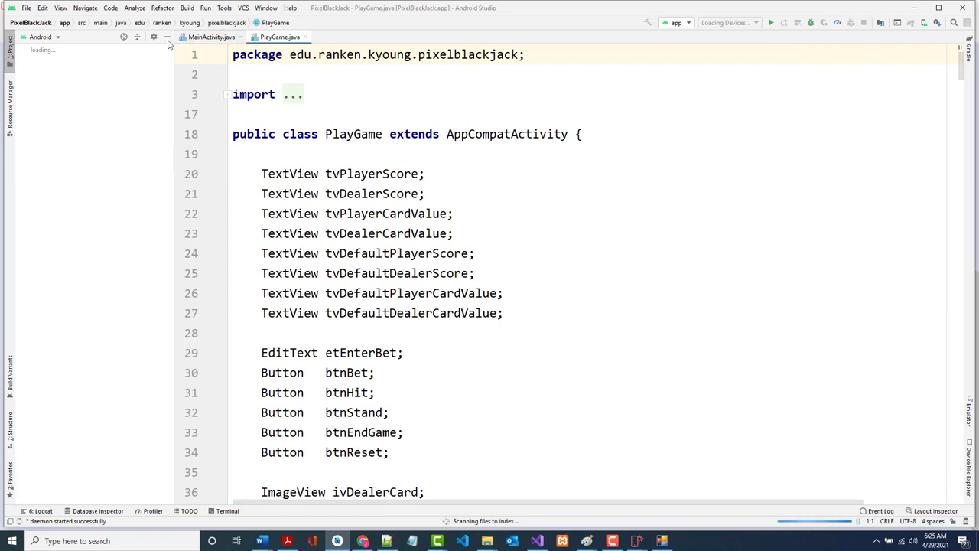
Close the PixelBlackJack project in Android Studio
left_click(28, 11)
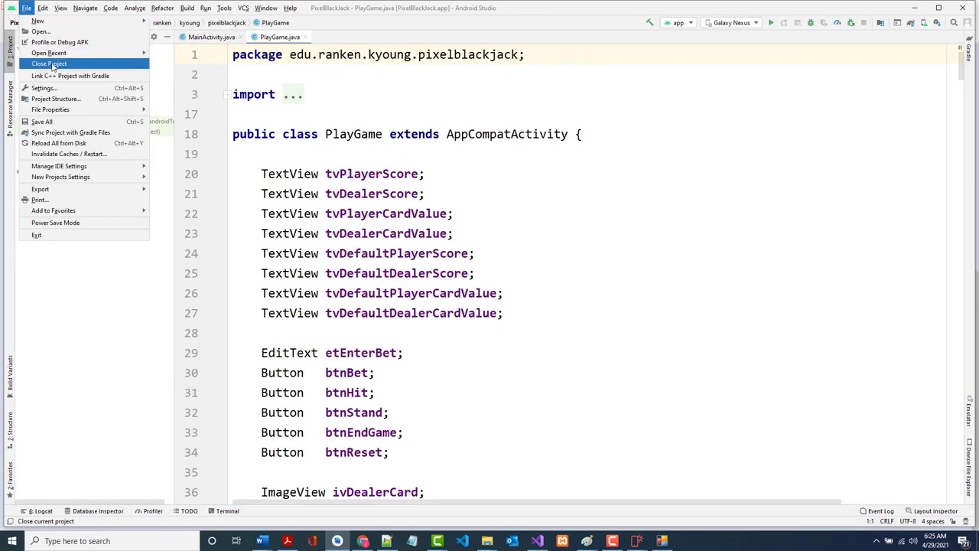
left_click(71, 86)
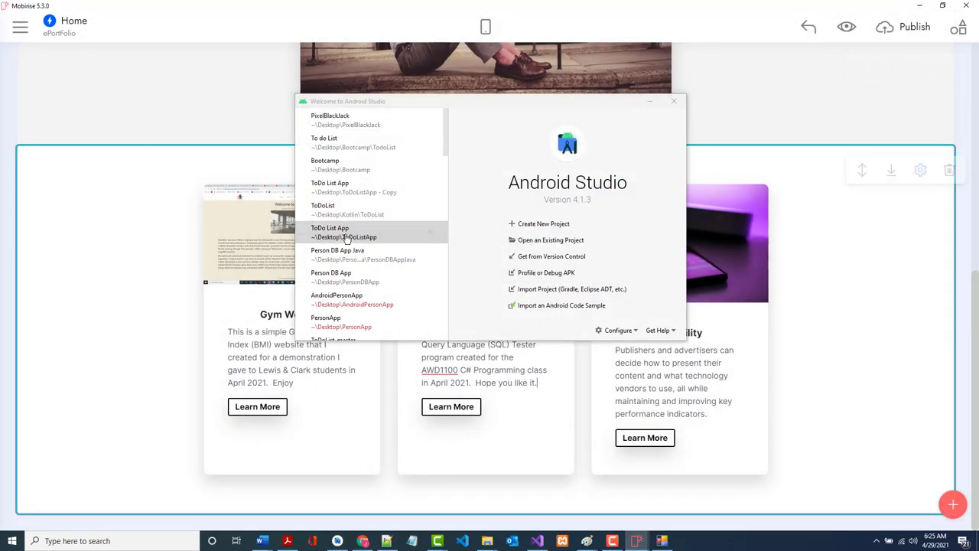
scroll(339, 239, "down", 2)
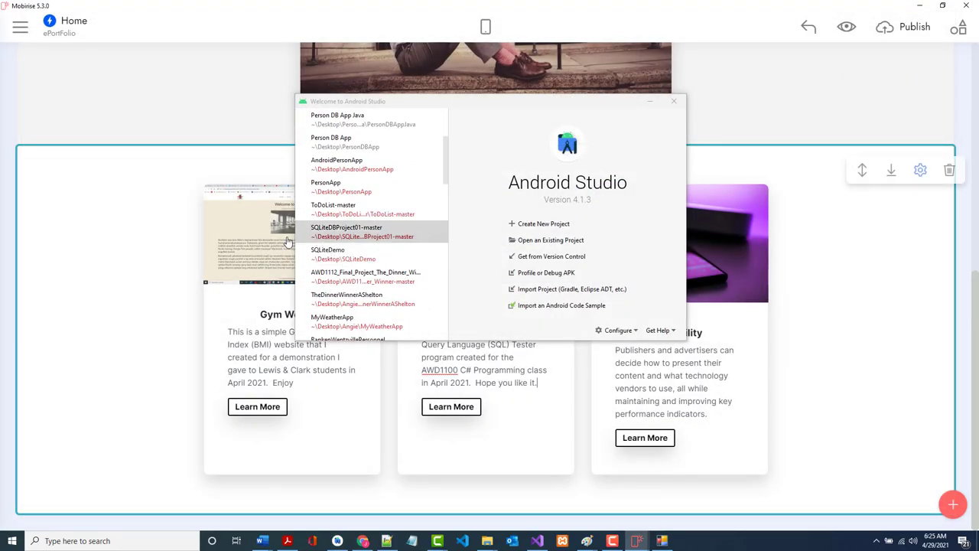
scroll(306, 242, "down", 2)
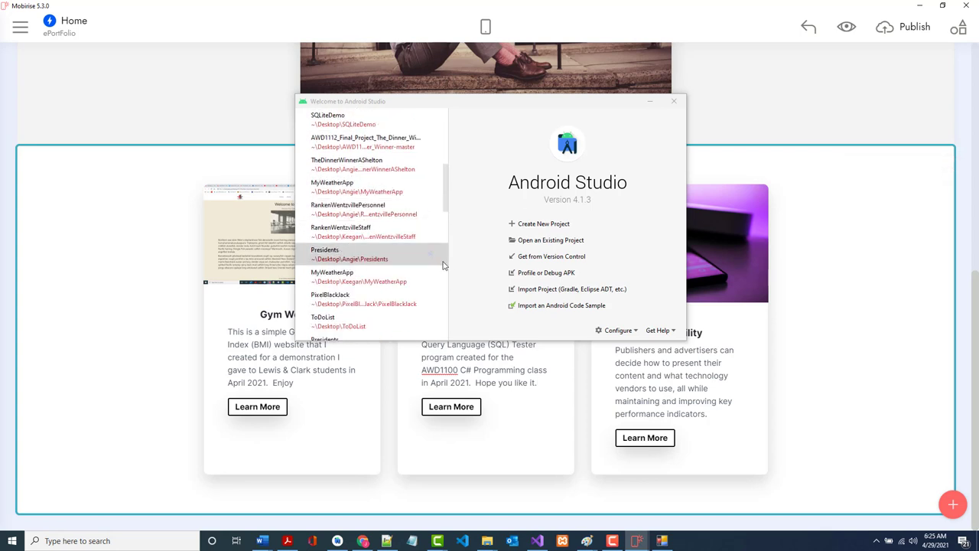
Open an existing project with the path trimmed to the Desktop folder
left_click(532, 243)
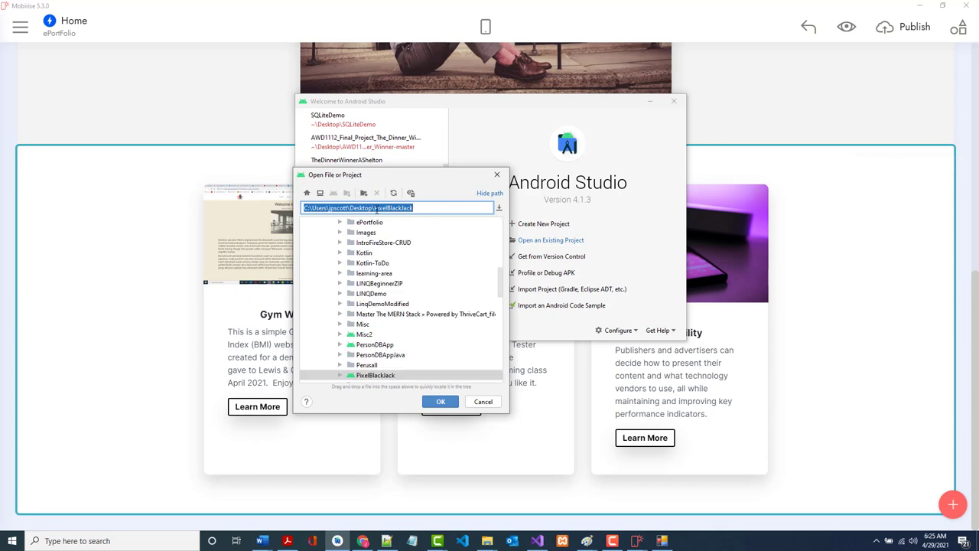
left_click(375, 208)
left_click_drag(375, 208, 414, 208)
key("BackSpace")
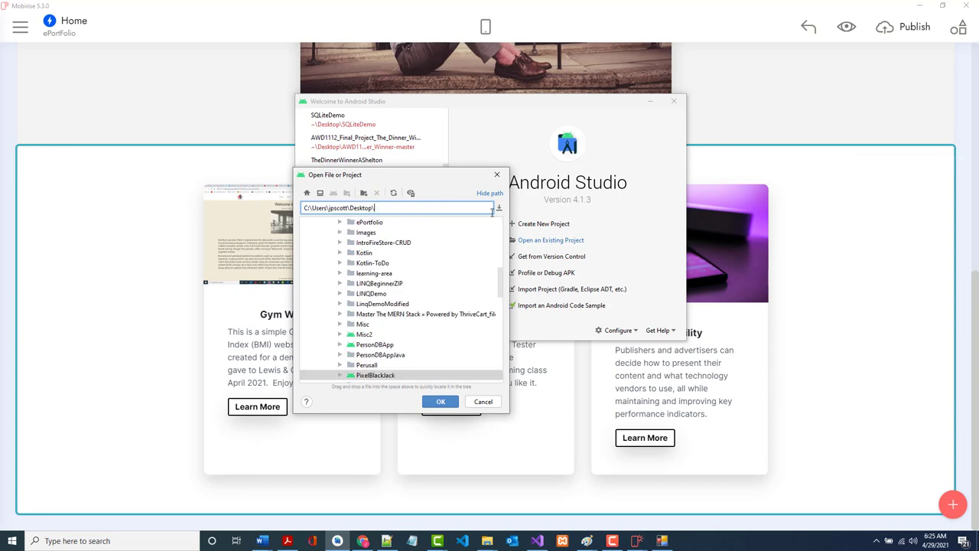
key("Return")
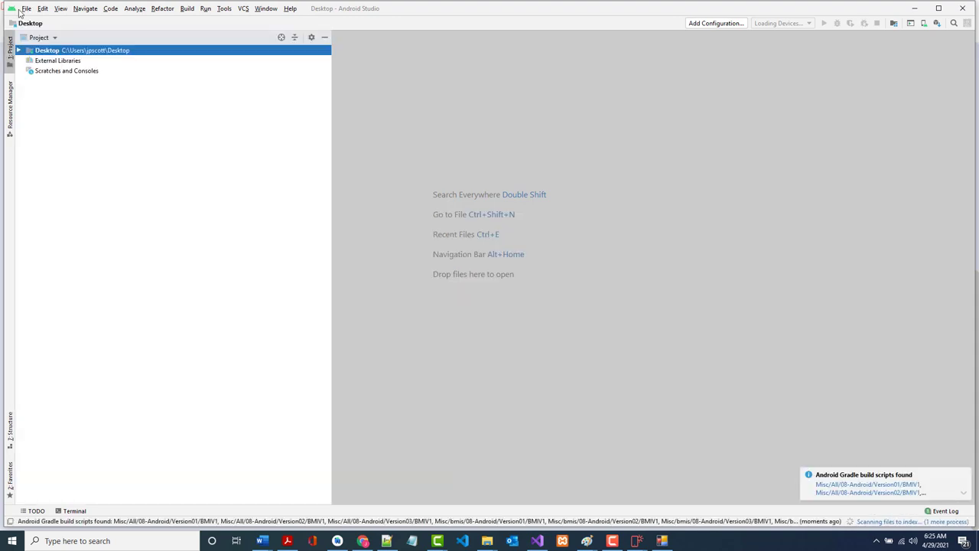
Close the Desktop project and browse for an existing project
left_click(24, 9)
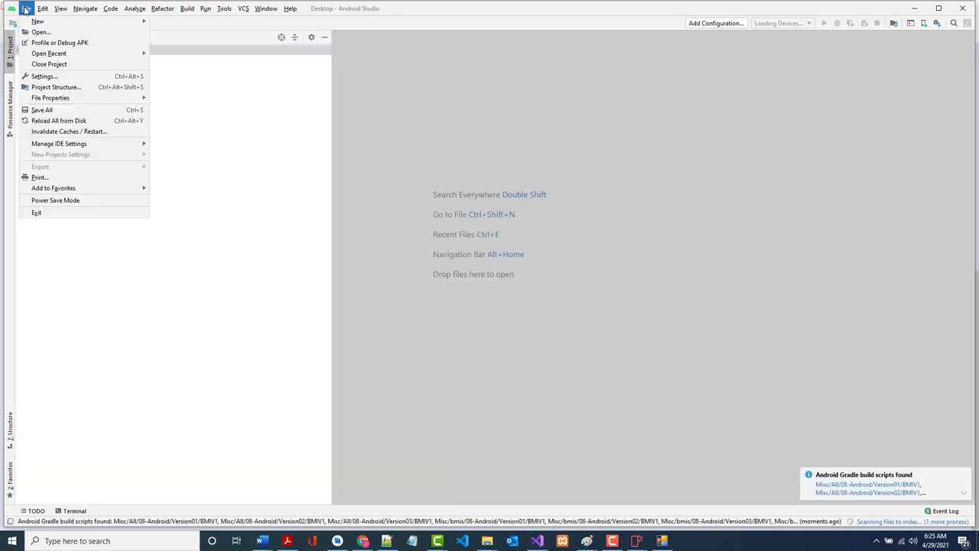
left_click(44, 65)
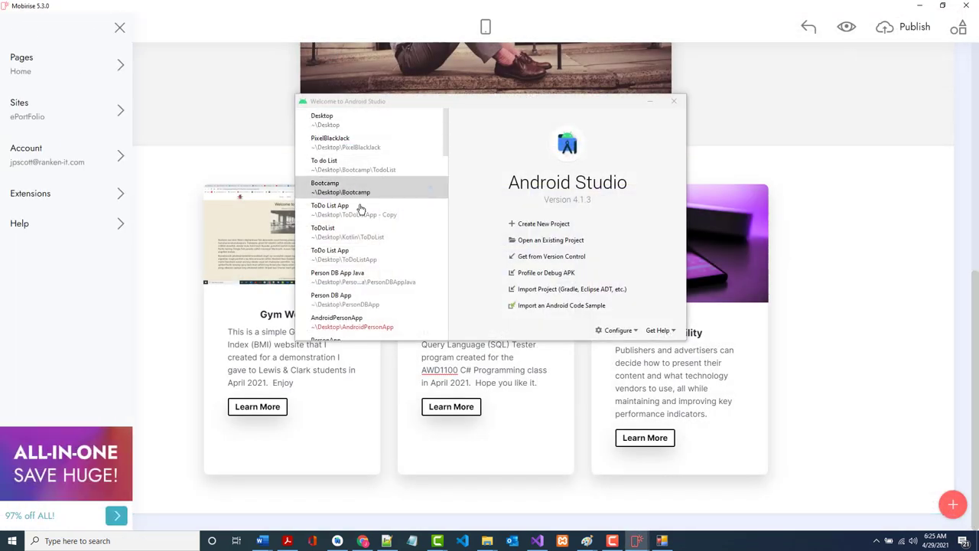
left_click(540, 240)
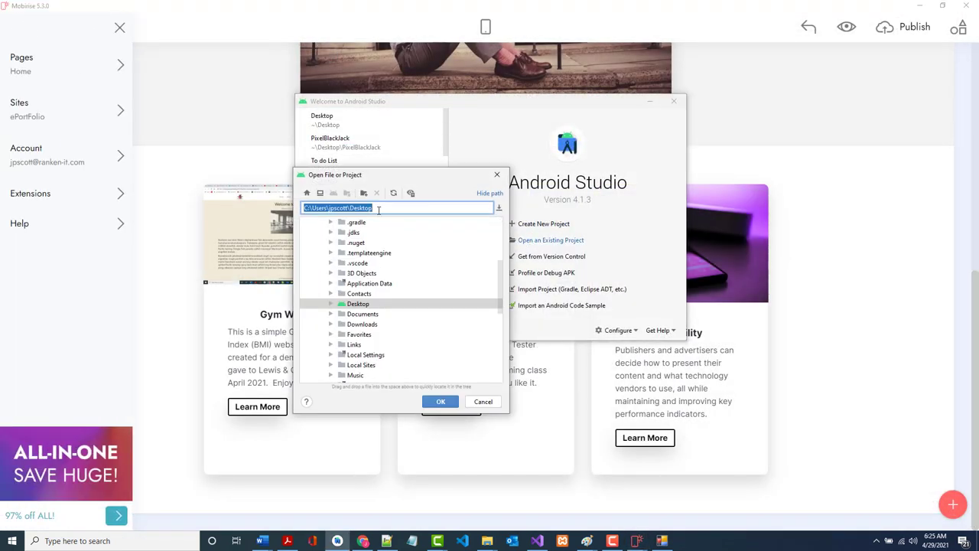
Expand Desktop and 4-21Misc in the project tree and clear the stray path text
left_click(377, 209)
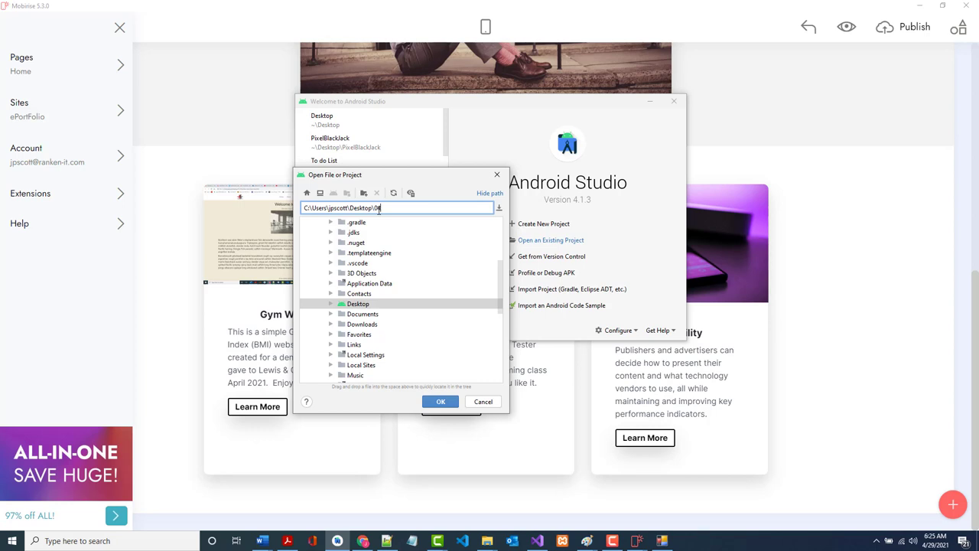
left_click(331, 305)
scroll(324, 310, "down", 2)
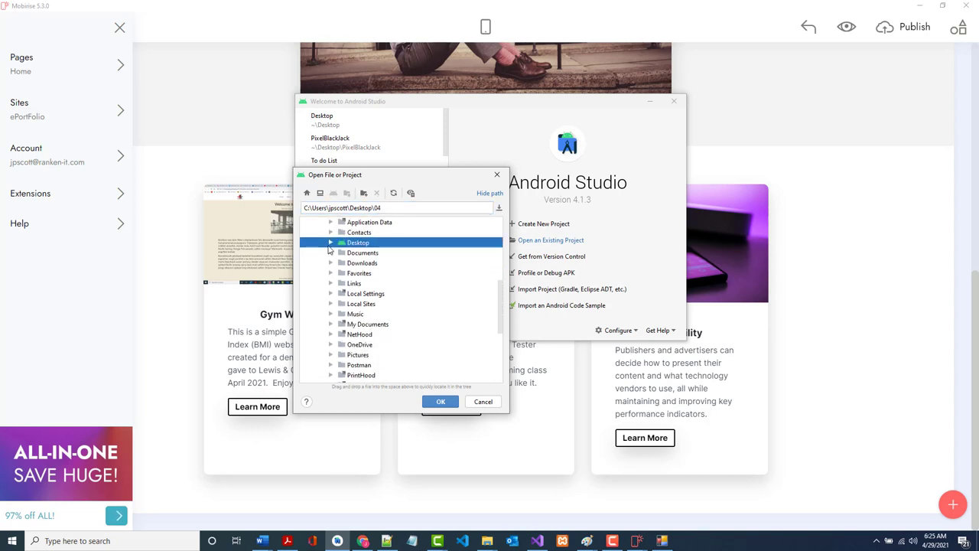
left_click(330, 243)
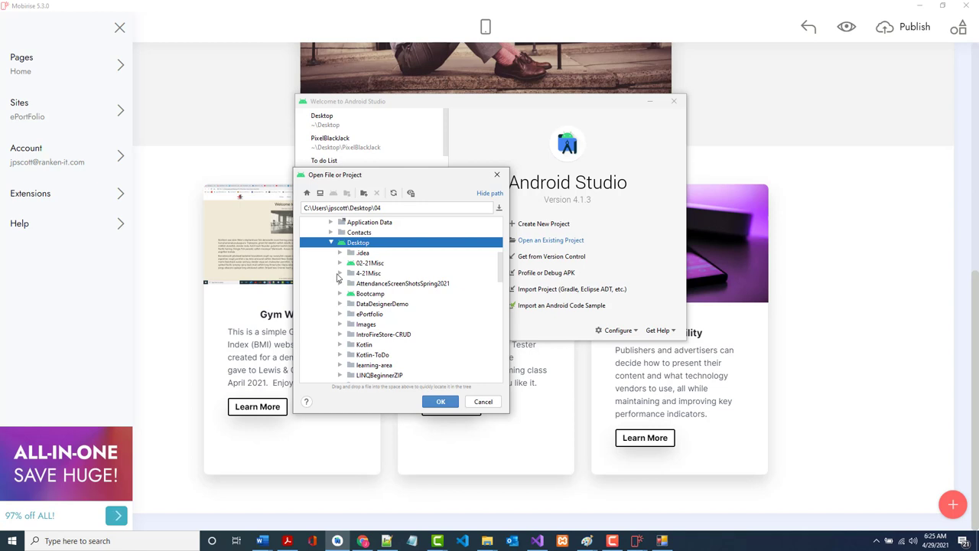
left_click(338, 274)
scroll(348, 298, "down", 8)
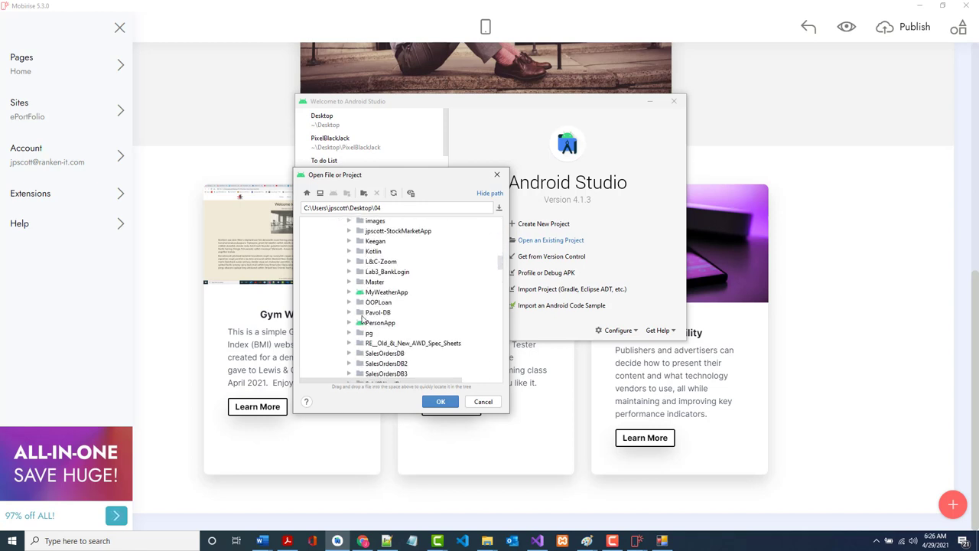
scroll(359, 318, "down", 3)
scroll(348, 293, "up", 5)
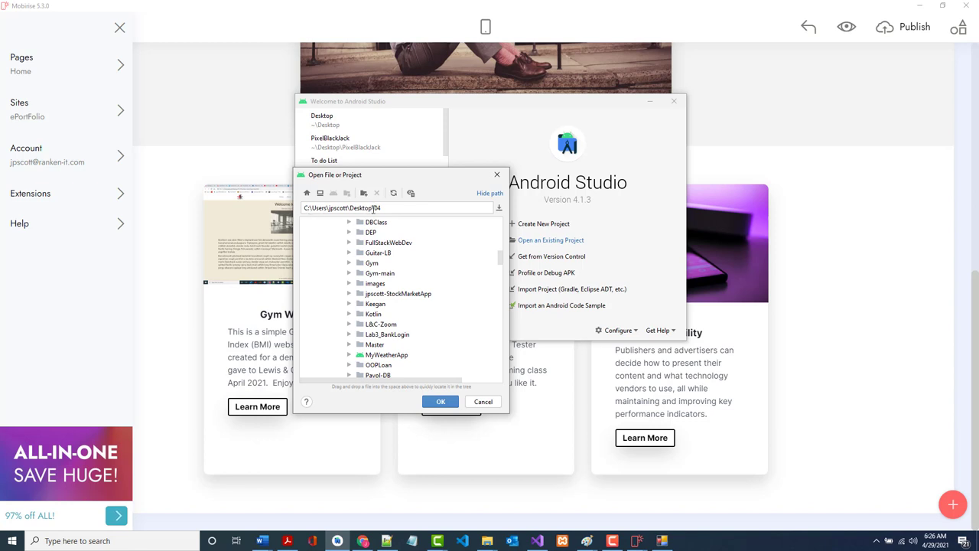
left_click_drag(374, 207, 405, 207)
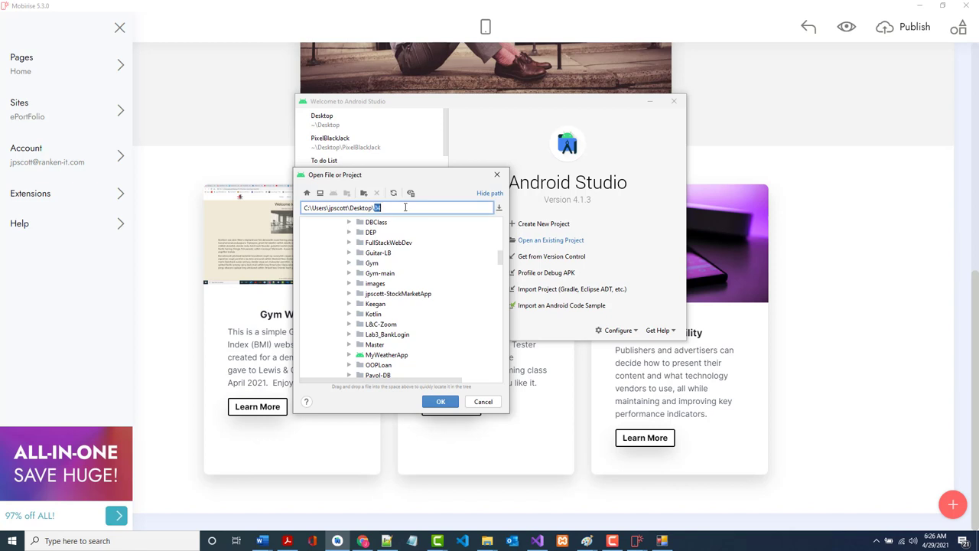
scroll(333, 291, "up", 10)
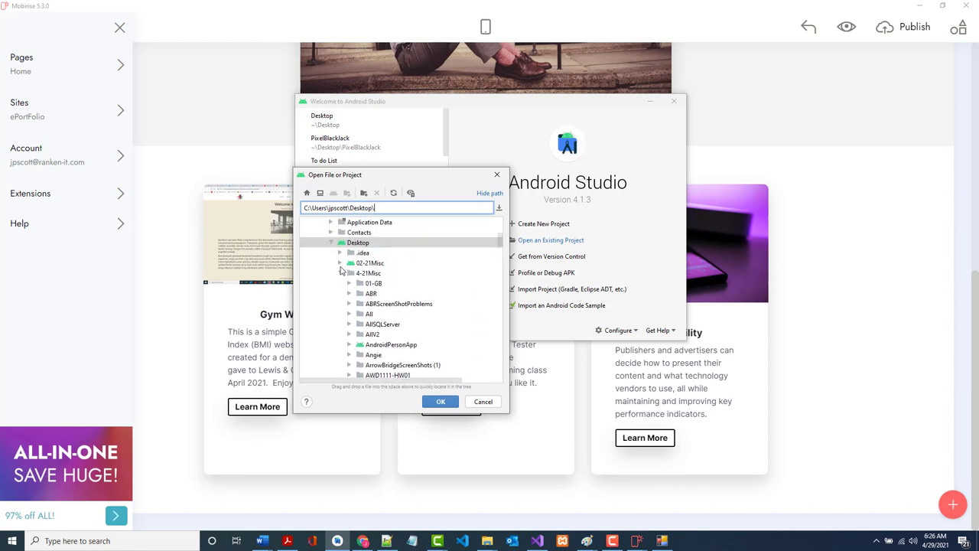
Expand 02-21Misc, select PresidentRecyclerview and open it
left_click(340, 266)
scroll(342, 291, "down", 10)
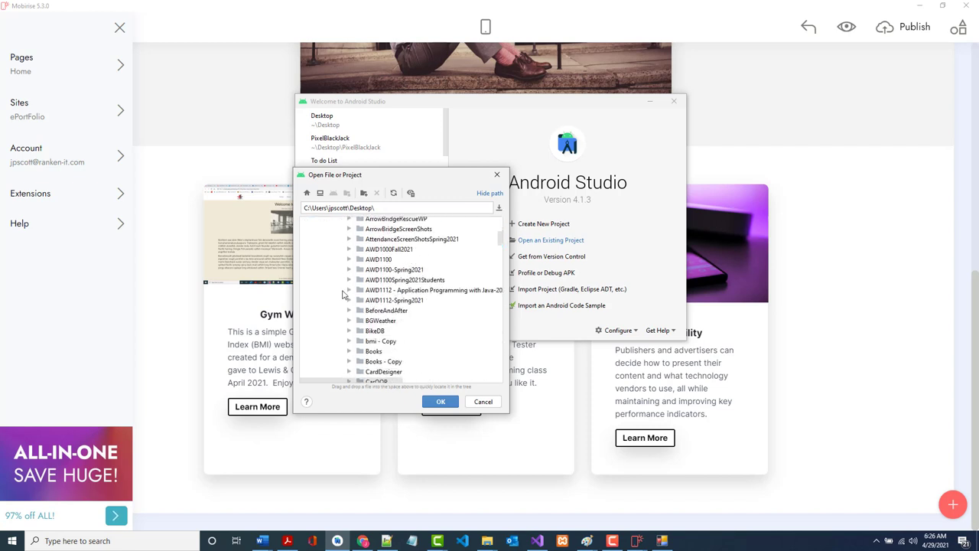
scroll(345, 298, "down", 15)
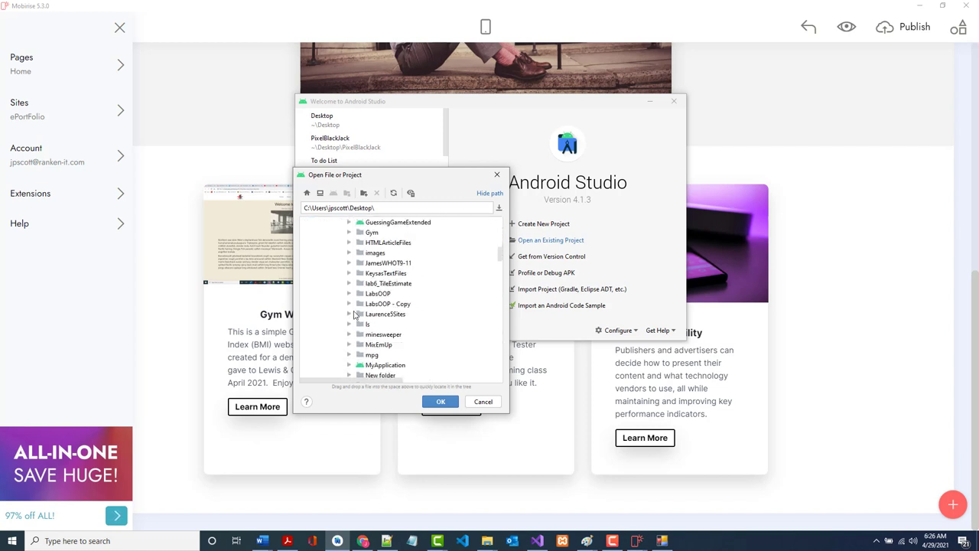
scroll(354, 316, "down", 3)
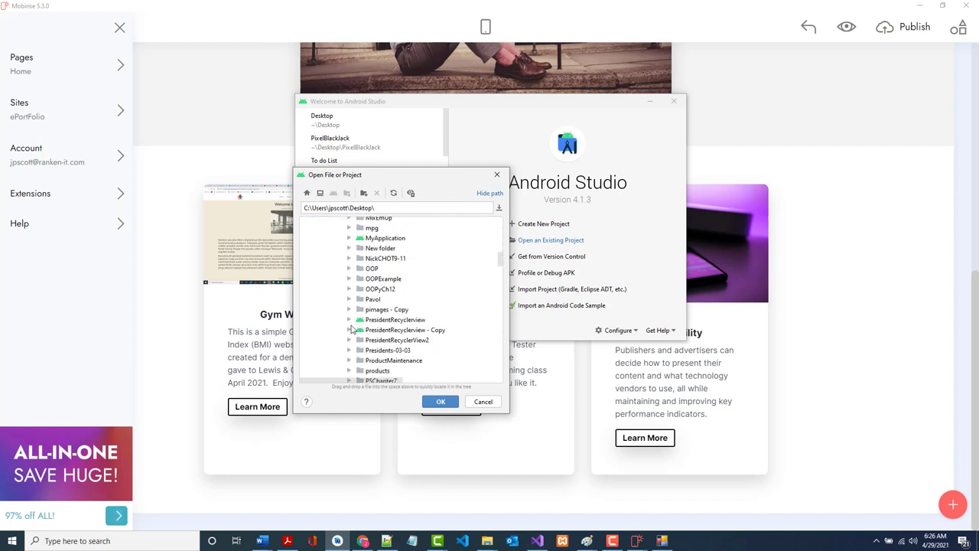
left_click(383, 293)
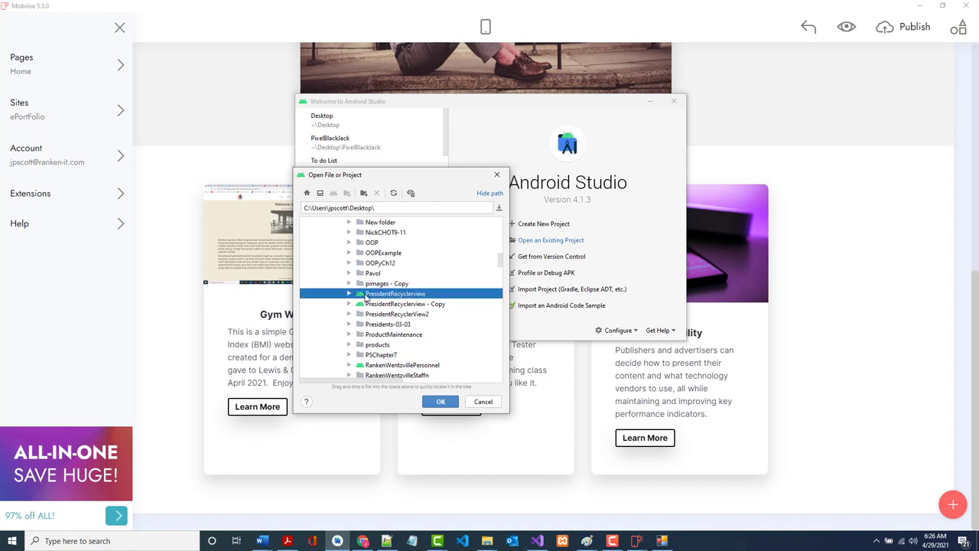
left_click(440, 403)
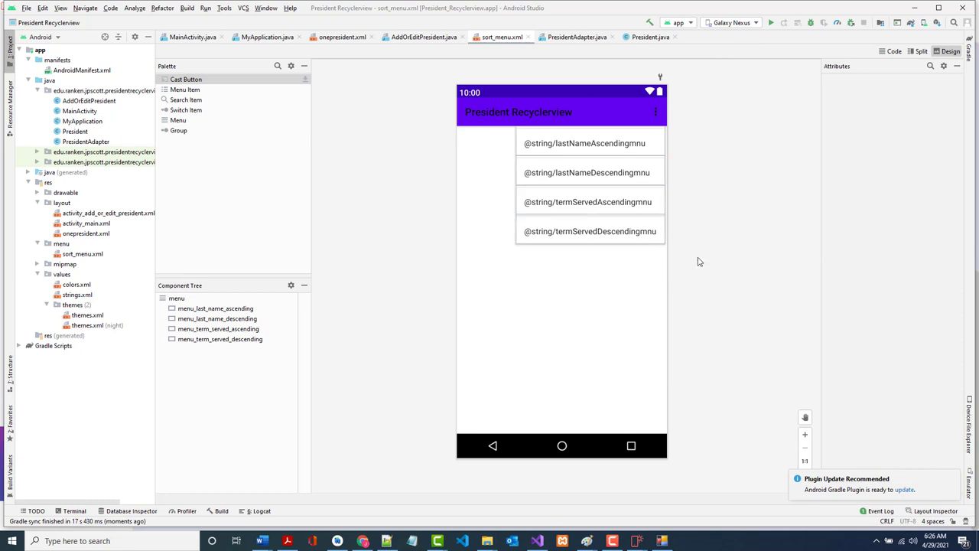
Try running the PresidentRecyclerview app on the emulator, then dismiss the Run menu
left_click(770, 22)
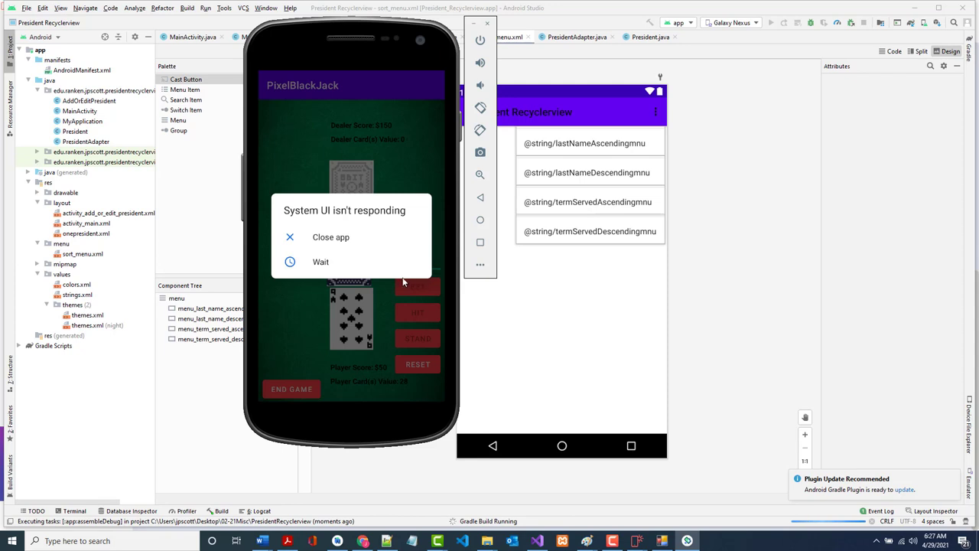
mouse_move(817, 491)
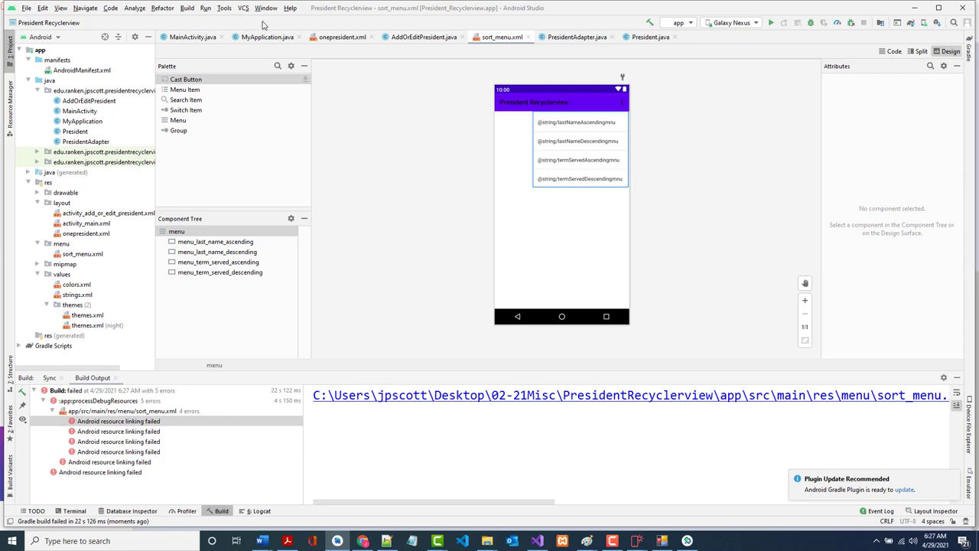
left_click(205, 9)
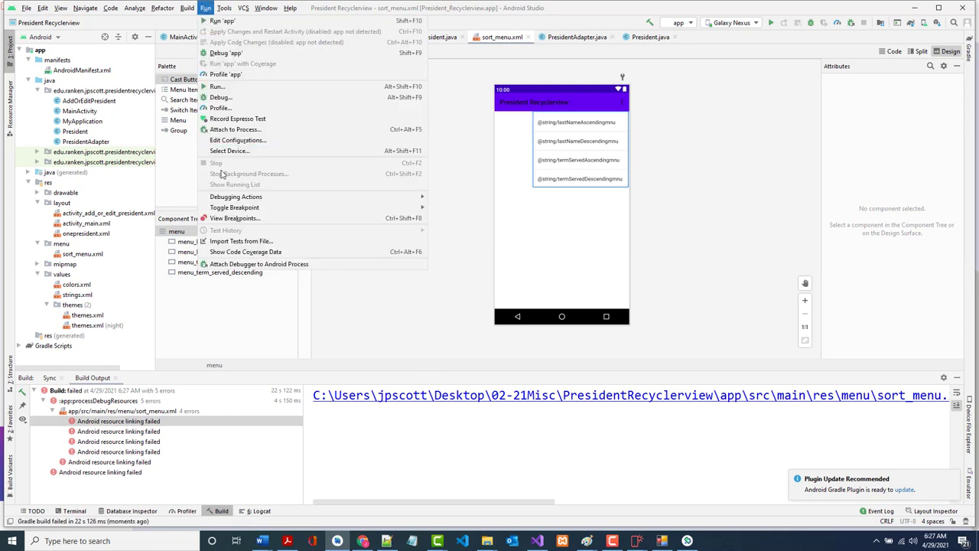
key("Escape")
Clean the PresidentRecyclerview project and then rebuild it
left_click(187, 9)
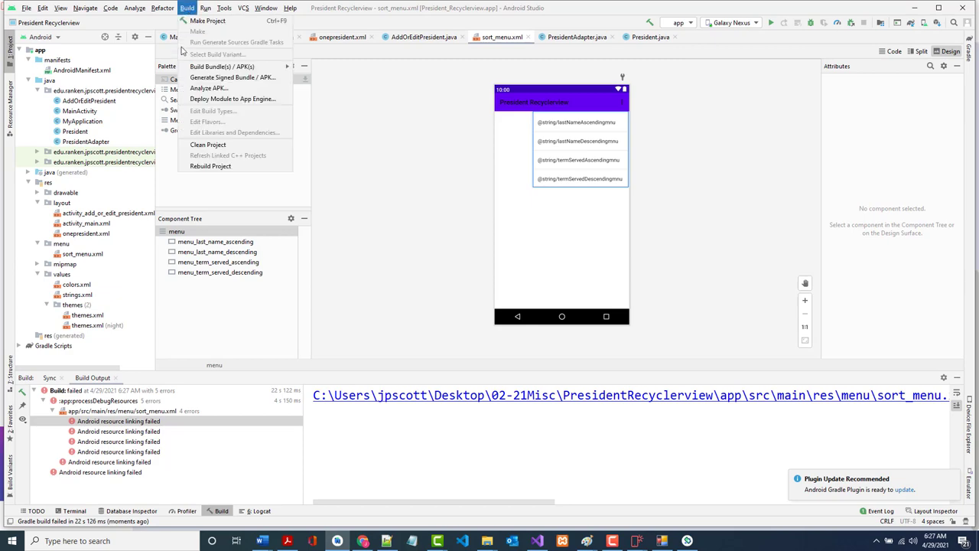
left_click(200, 146)
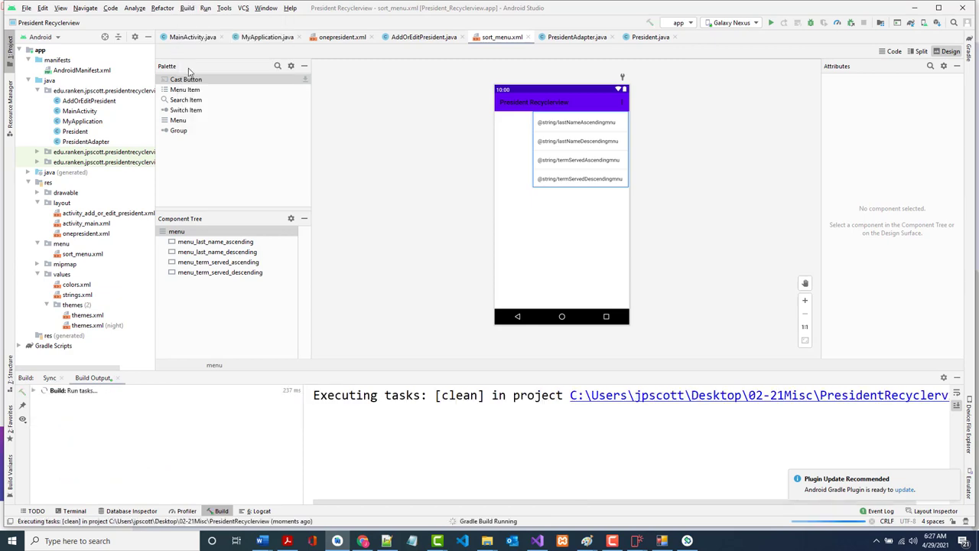
left_click(187, 8)
left_click(210, 166)
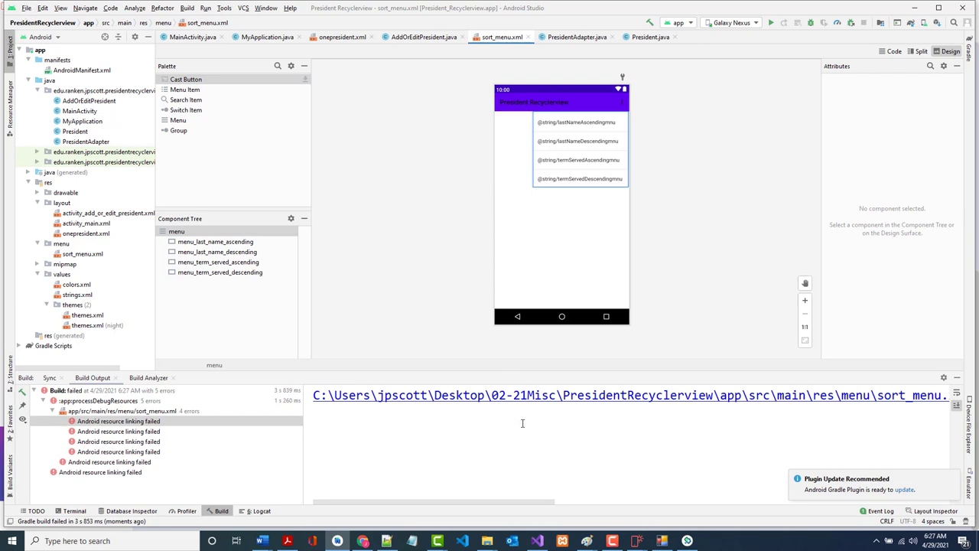
Dismiss the emulator's 'System UI isn't responding' warning and move the emulator toward centre
left_click(661, 541)
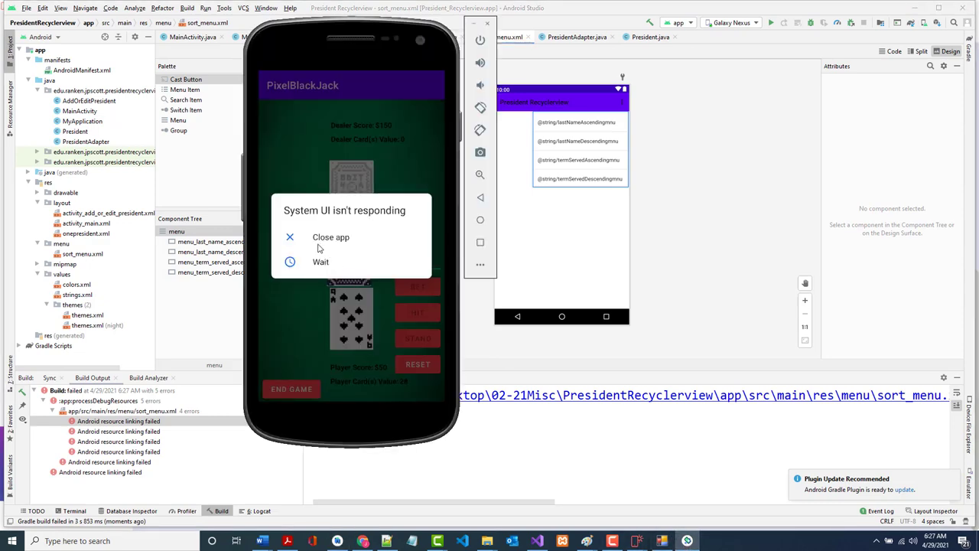
left_click(325, 238)
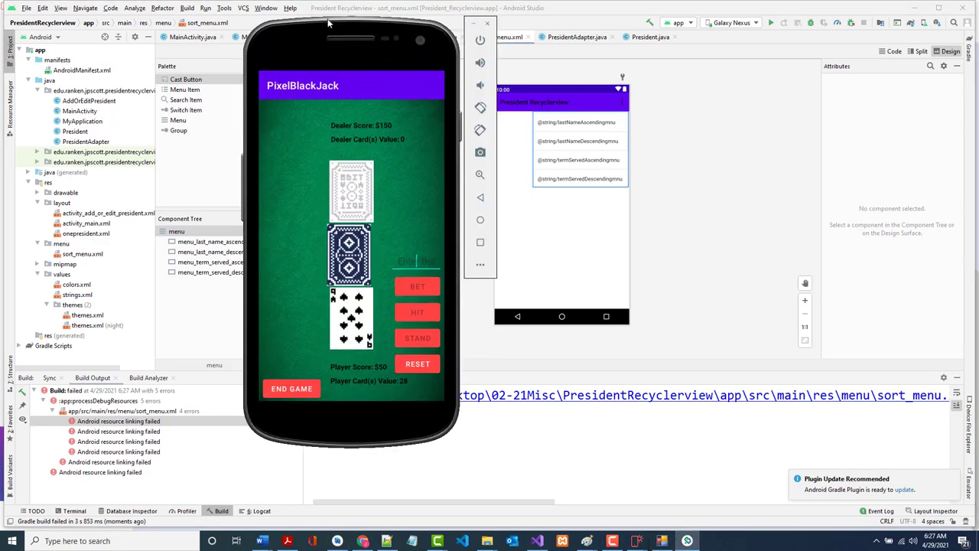
left_click_drag(311, 23, 541, 65)
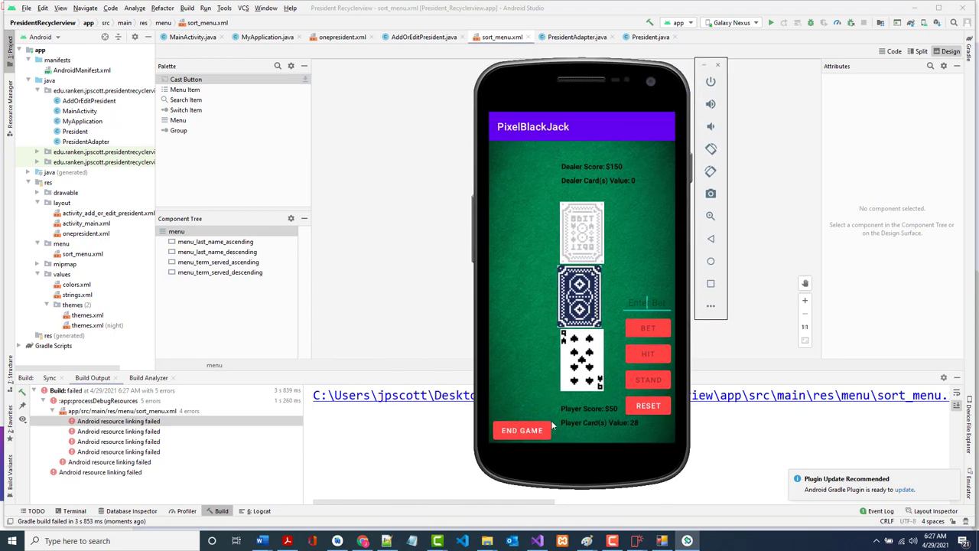
right_click(662, 540)
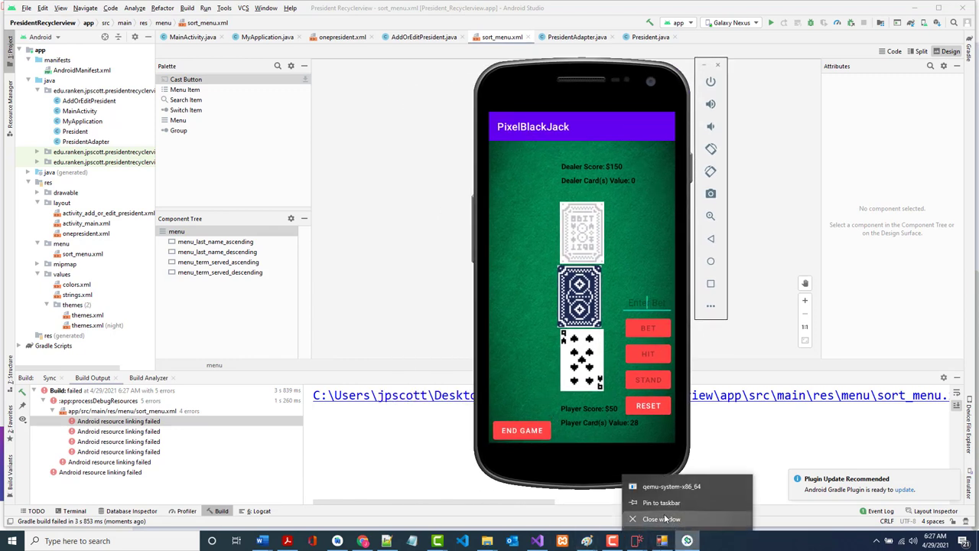
left_click(665, 518)
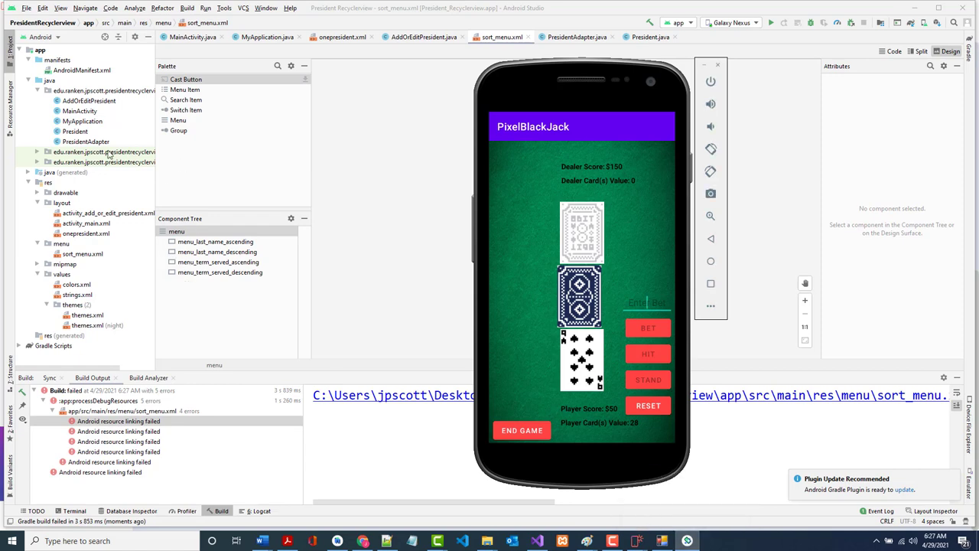
Close PresidentRecyclerview and open the inner PresidentRecyclerView2 project folder from 02-21Misc
left_click(27, 11)
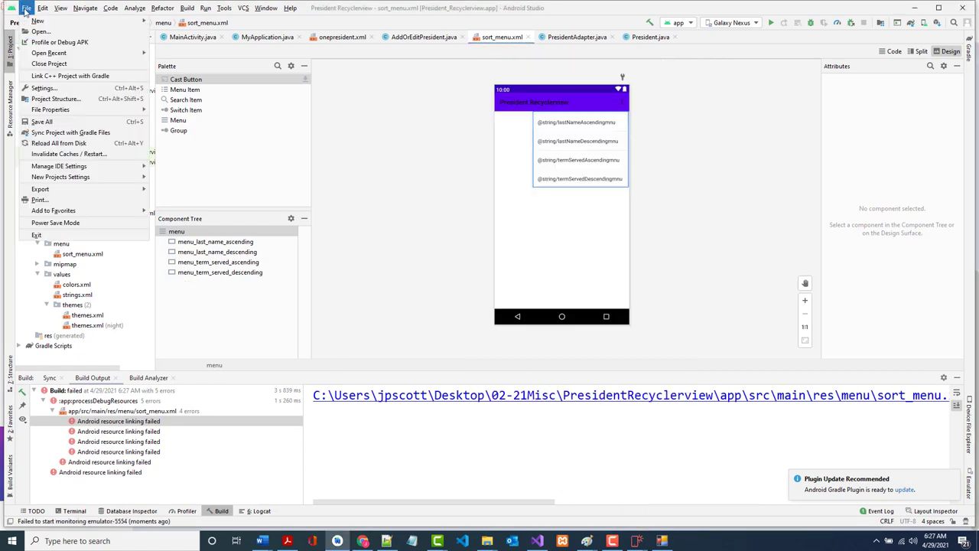
left_click(45, 57)
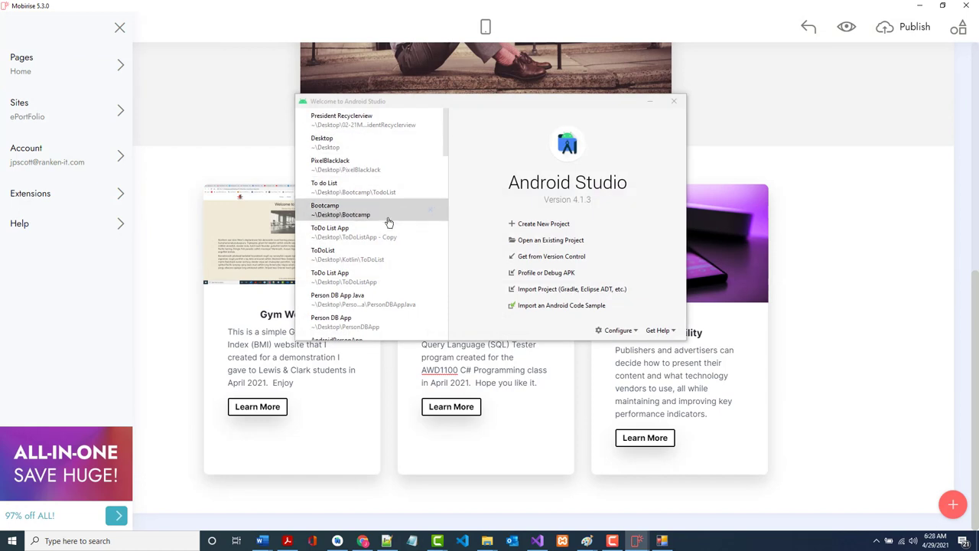
left_click(544, 241)
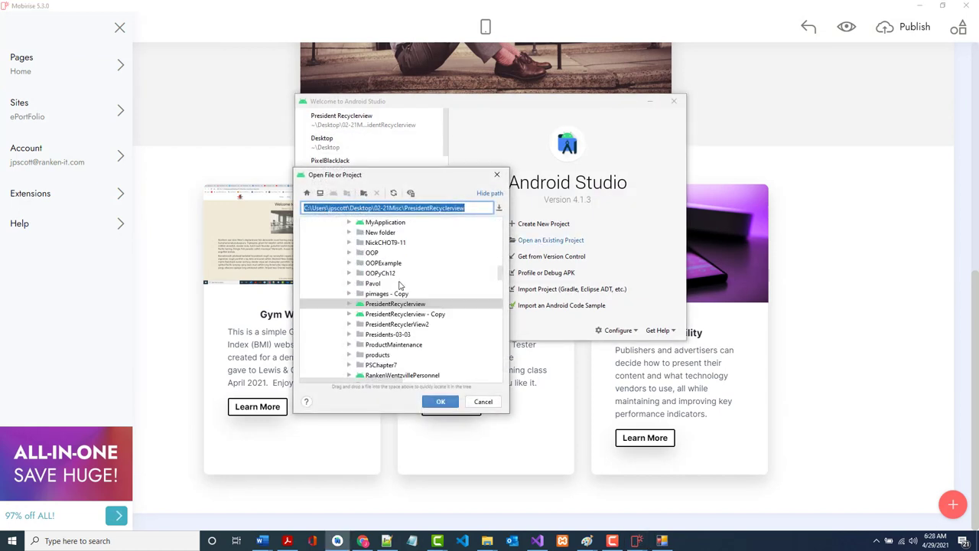
scroll(351, 296, "down", 1)
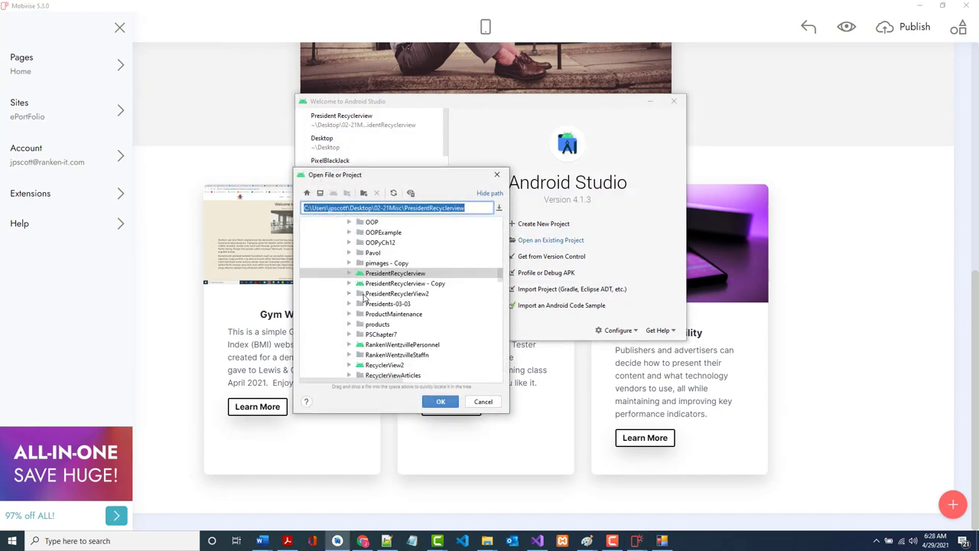
left_click(364, 295)
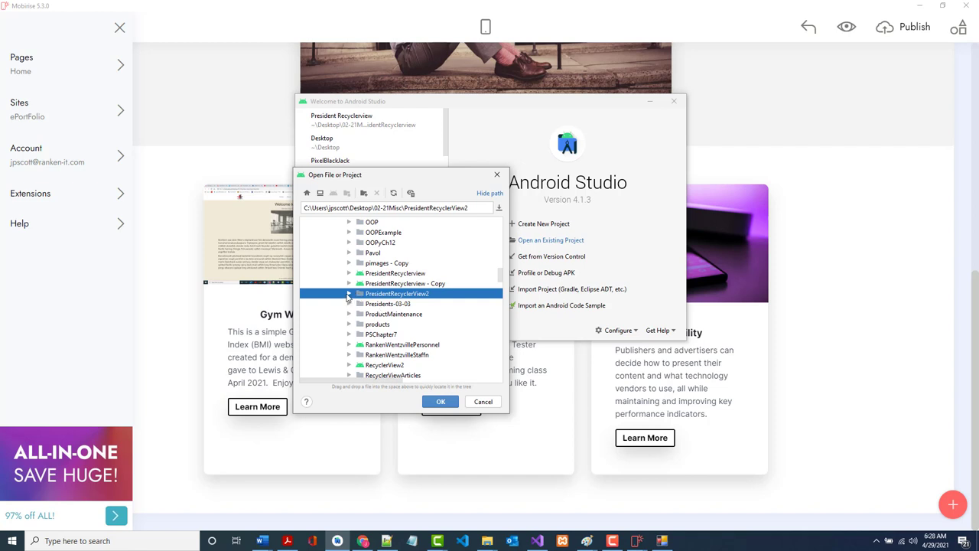
scroll(348, 289, "down", 2)
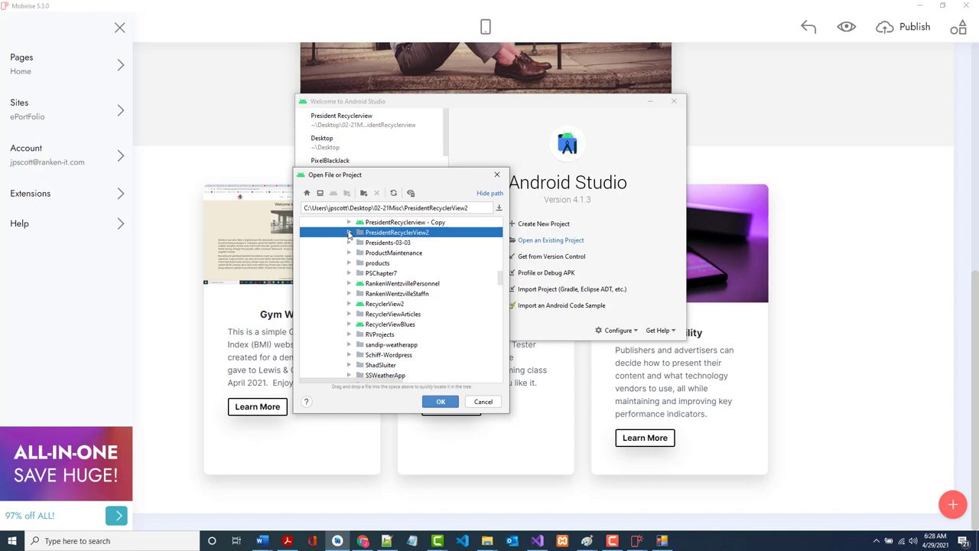
left_click(349, 233)
left_click(385, 243)
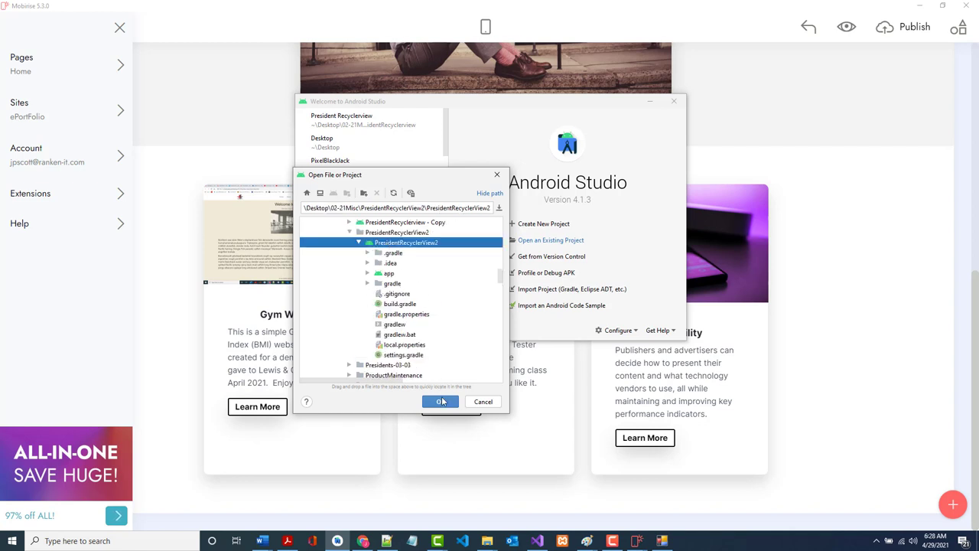
left_click(440, 401)
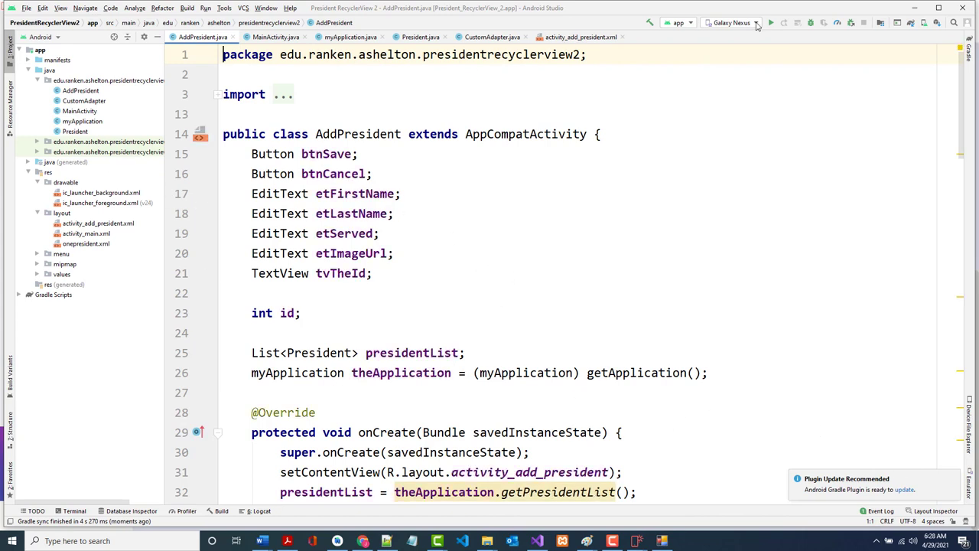
Run PresidentRecyclerView2 on the emulator and swipe the president list down to Biden
left_click(770, 22)
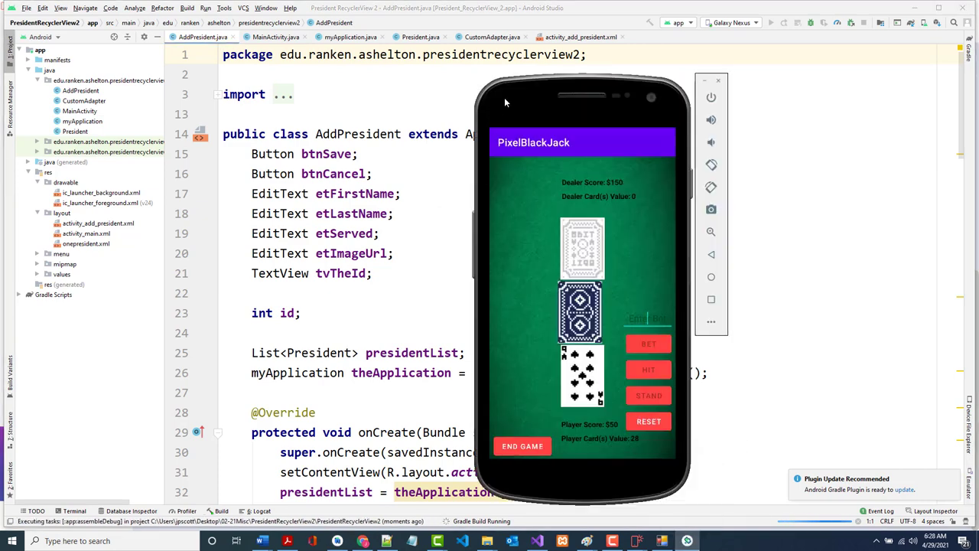
left_click_drag(504, 97, 419, 57)
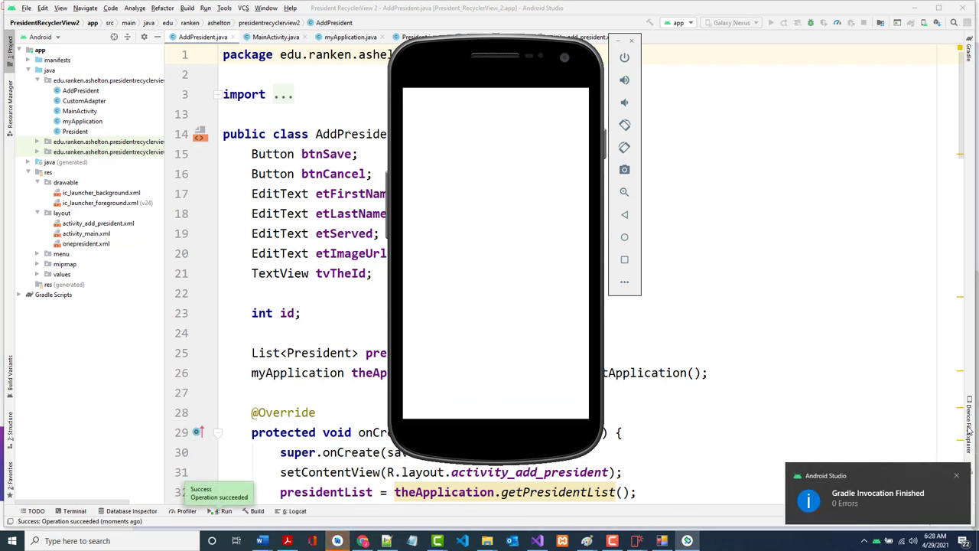
left_click(958, 477)
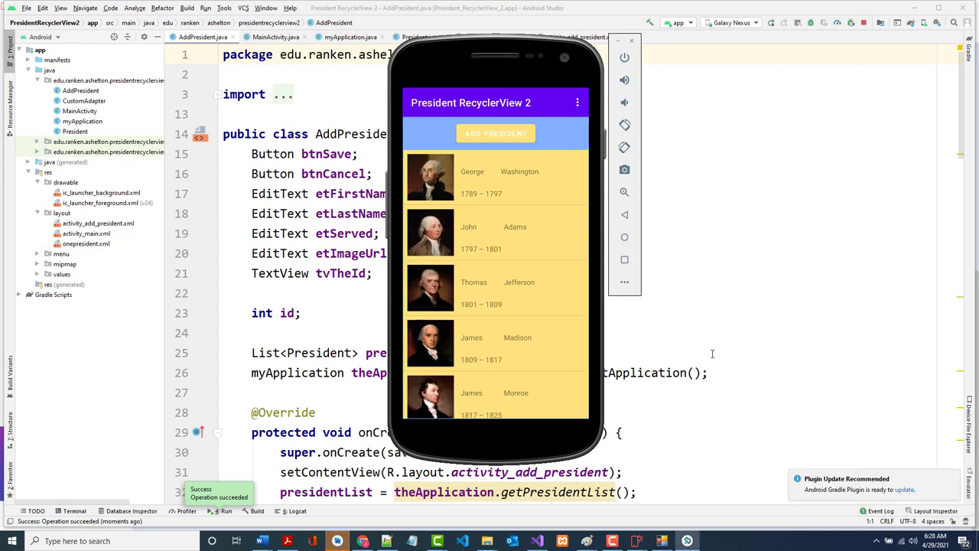
left_click_drag(493, 386, 502, 314)
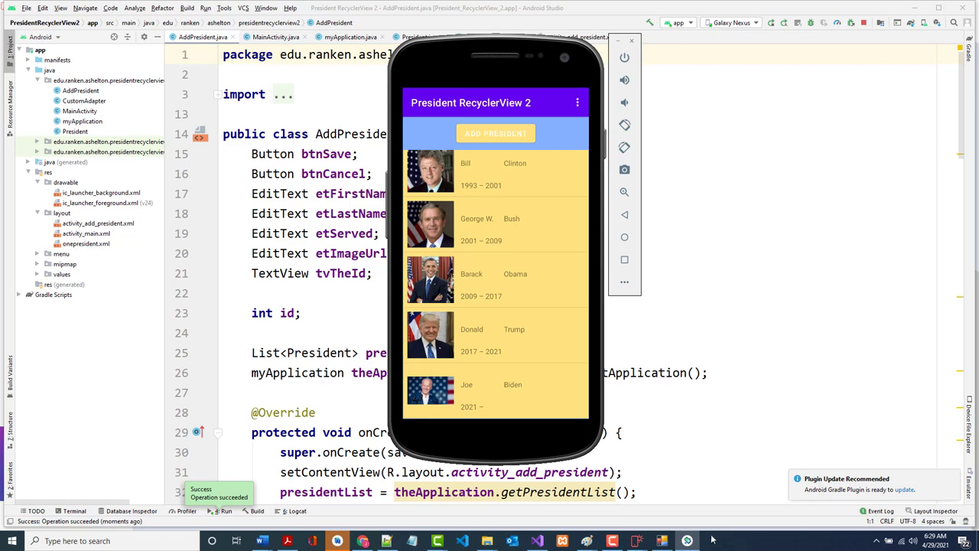
right_click(686, 540)
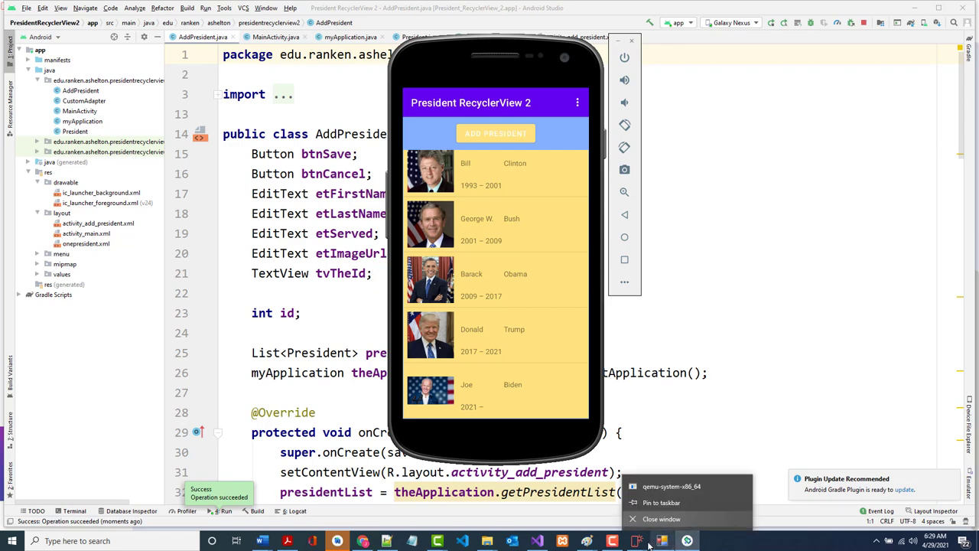
Paste the app screenshot into a new Paint window and save it as RecyclerViewProjectAndroid
left_click(595, 538)
right_click(595, 537)
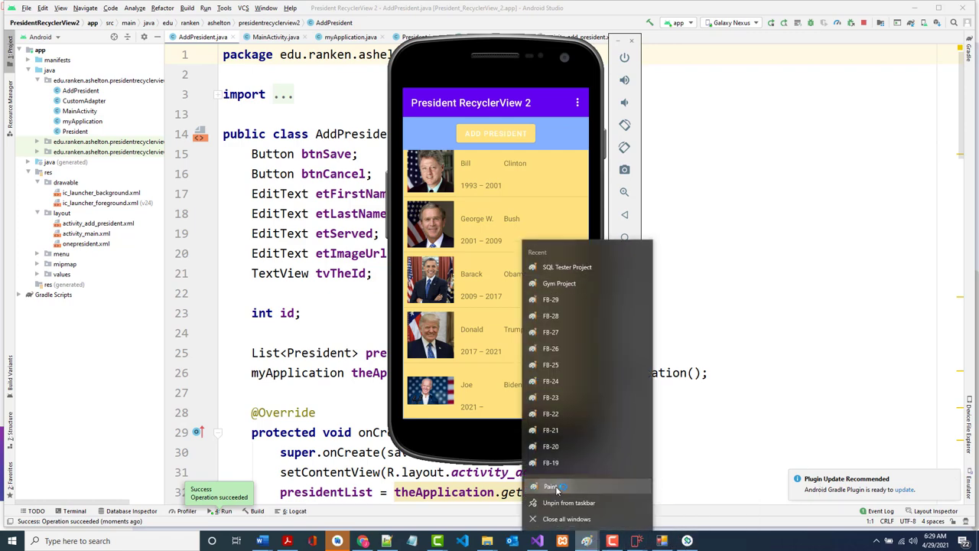
left_click(581, 488)
key("ctrl+v")
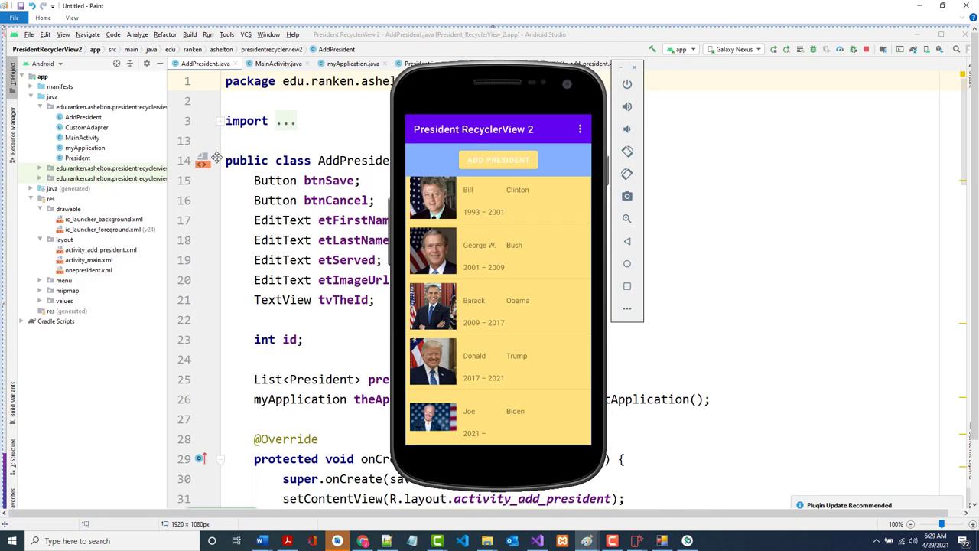
left_click(19, 6)
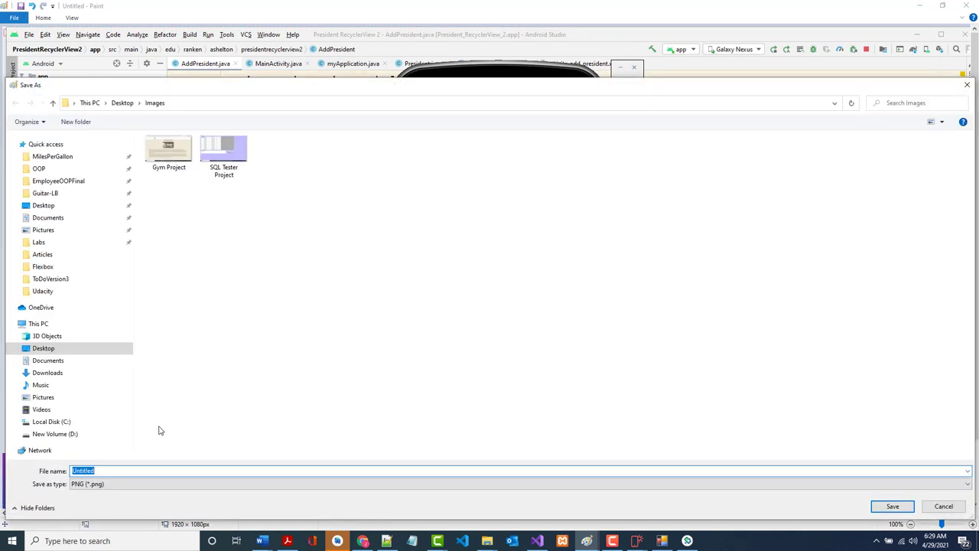
type("Rec")
type("yclerViewProjectAndroid")
key("Return")
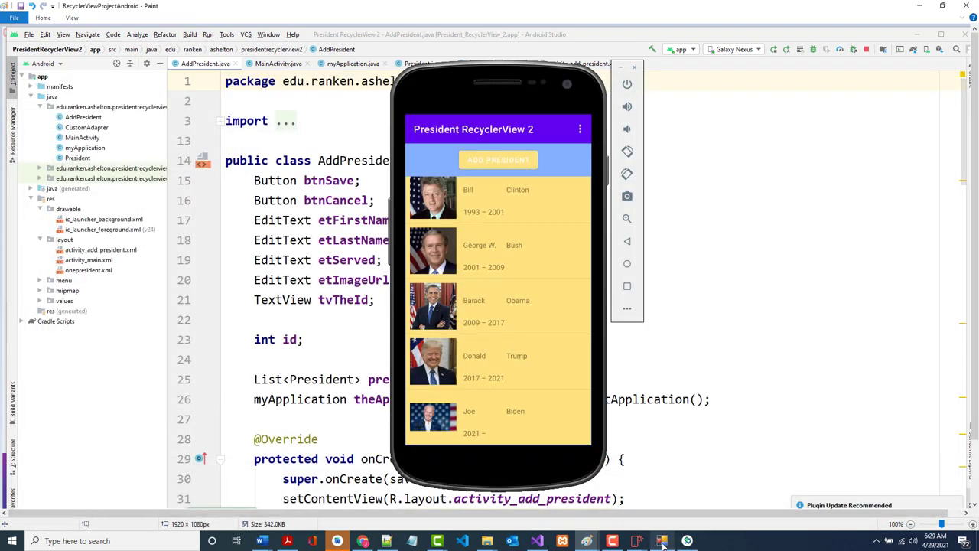
Set the Flexibility card's image to the RecyclerViewProjectAndroid screenshot from the Images folder
mouse_move(637, 539)
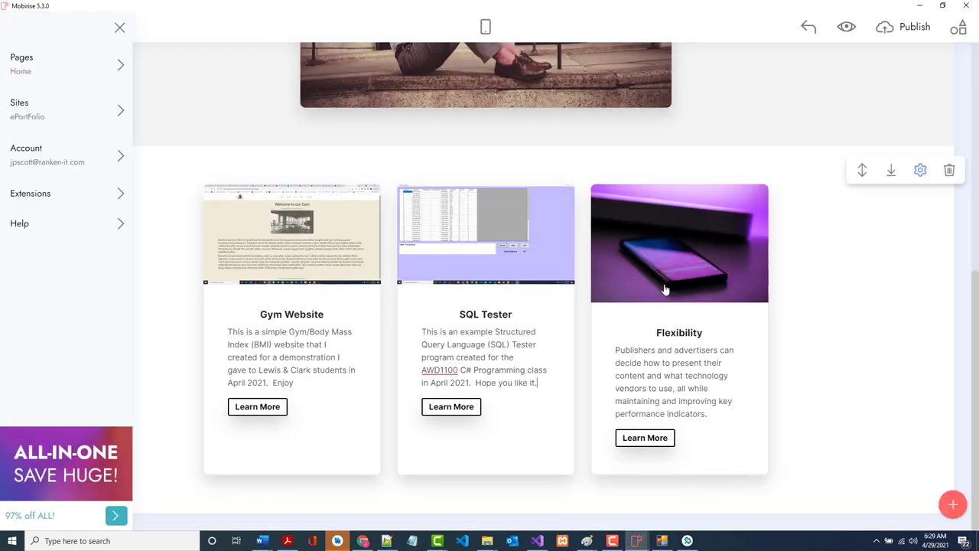
left_click(547, 501)
left_click(652, 257)
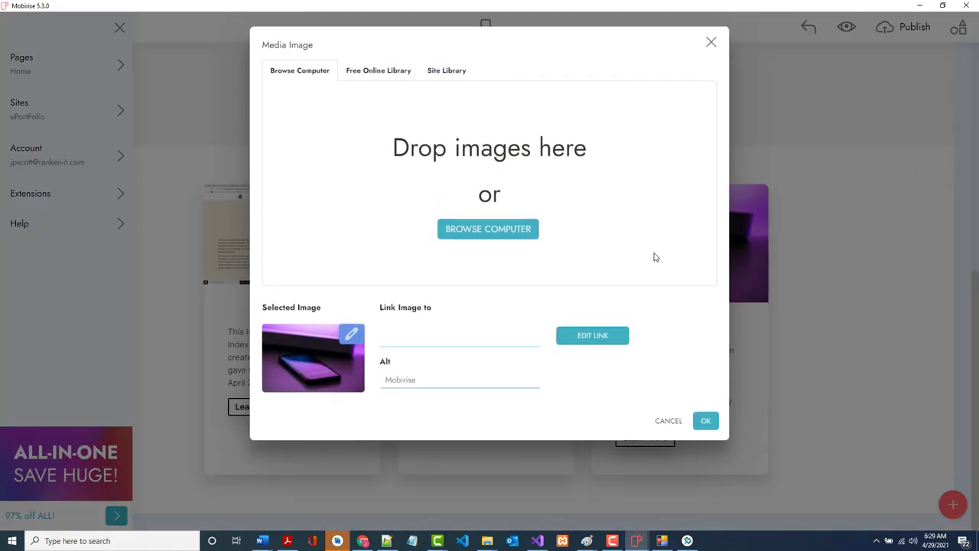
left_click(485, 228)
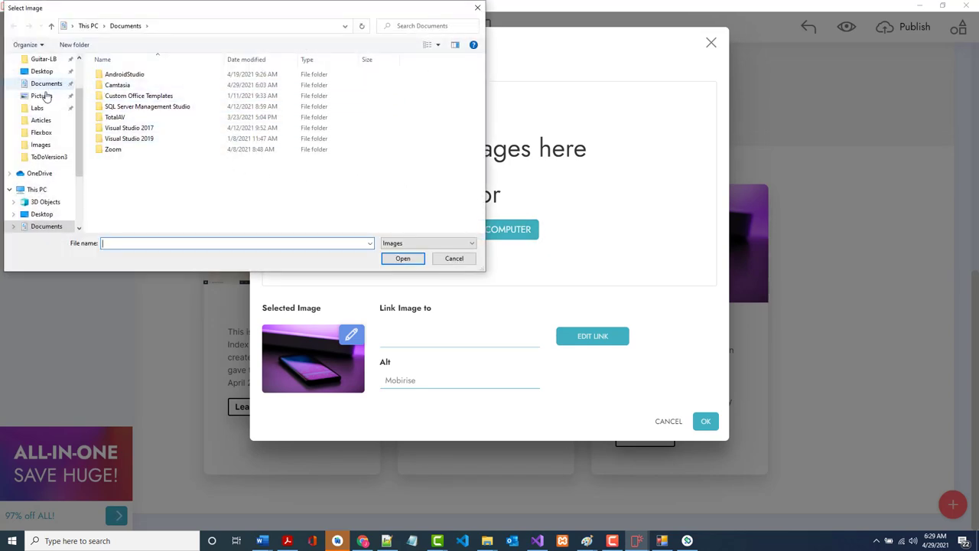
left_click(38, 145)
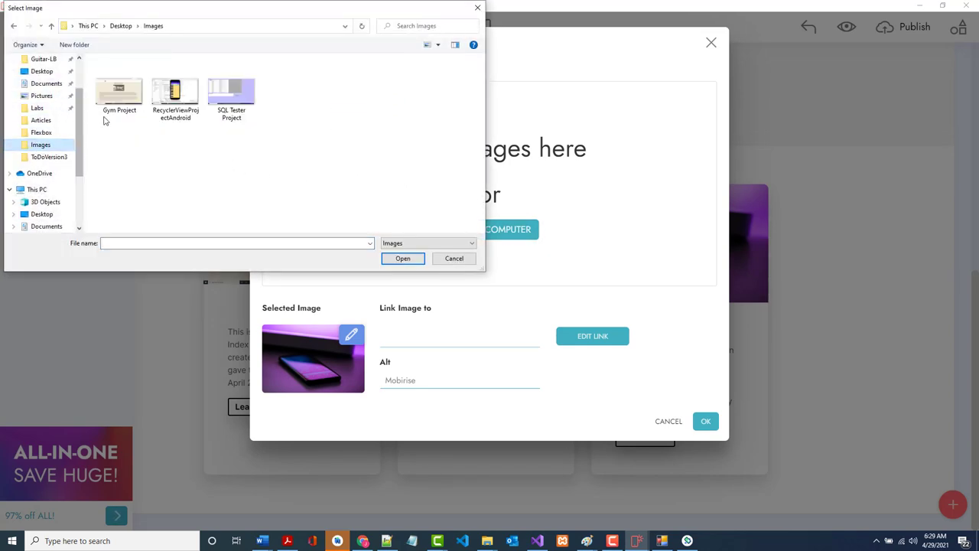
left_click(177, 101)
key("Escape")
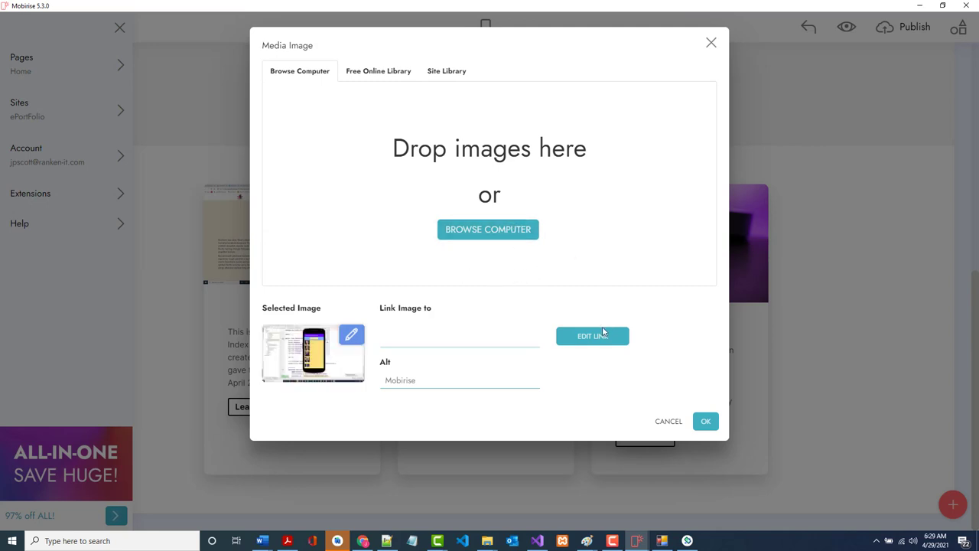
left_click(704, 420)
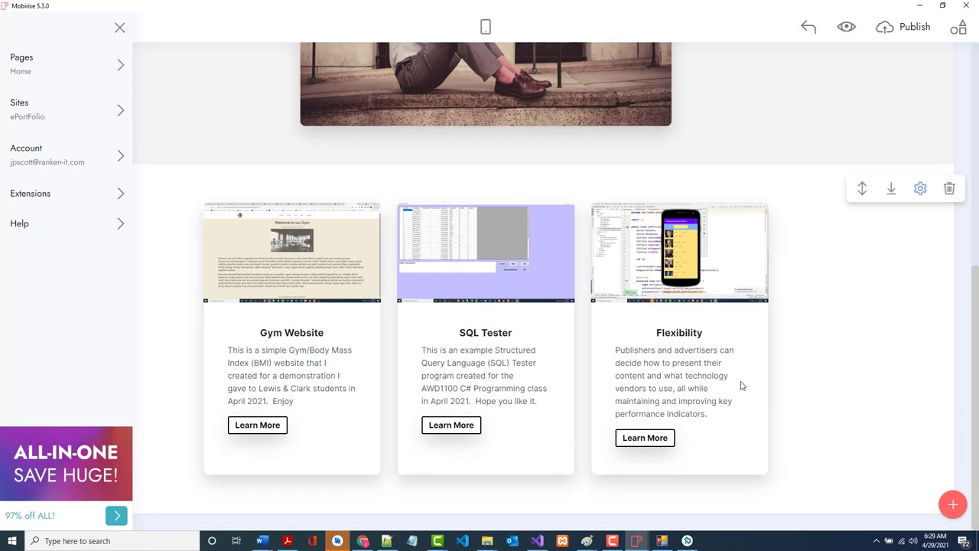
Rename the third card's Flexibility title to 'Android RecyclerView'
left_click(659, 371)
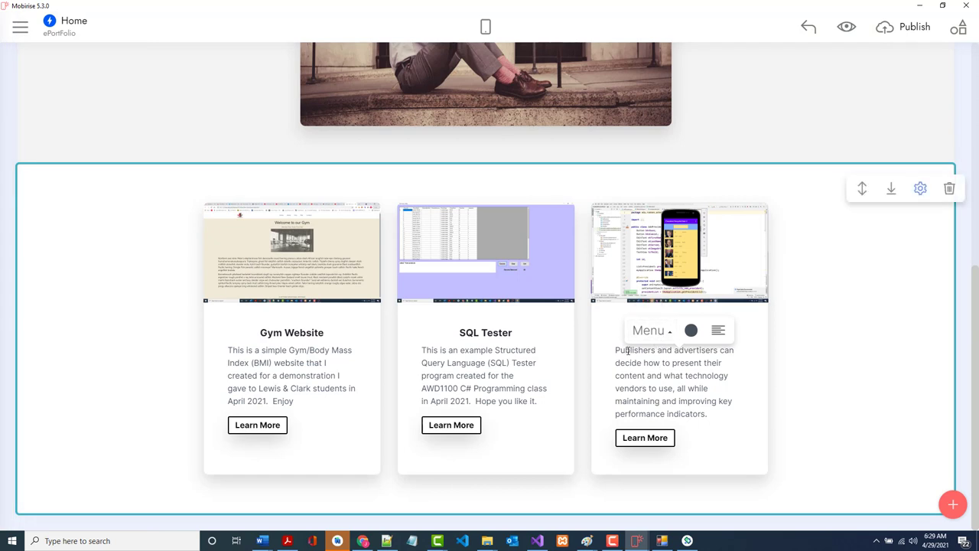
left_click(650, 335)
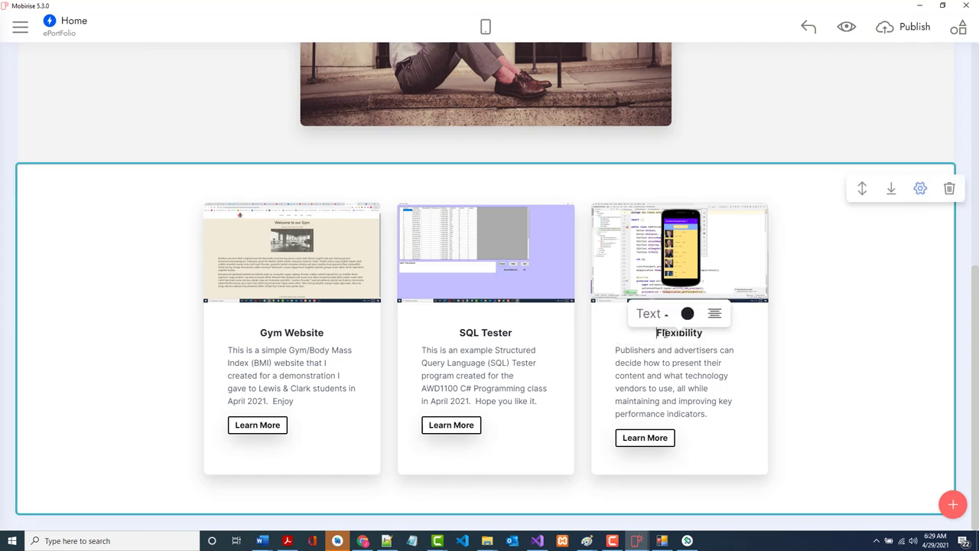
left_click_drag(657, 333, 710, 332)
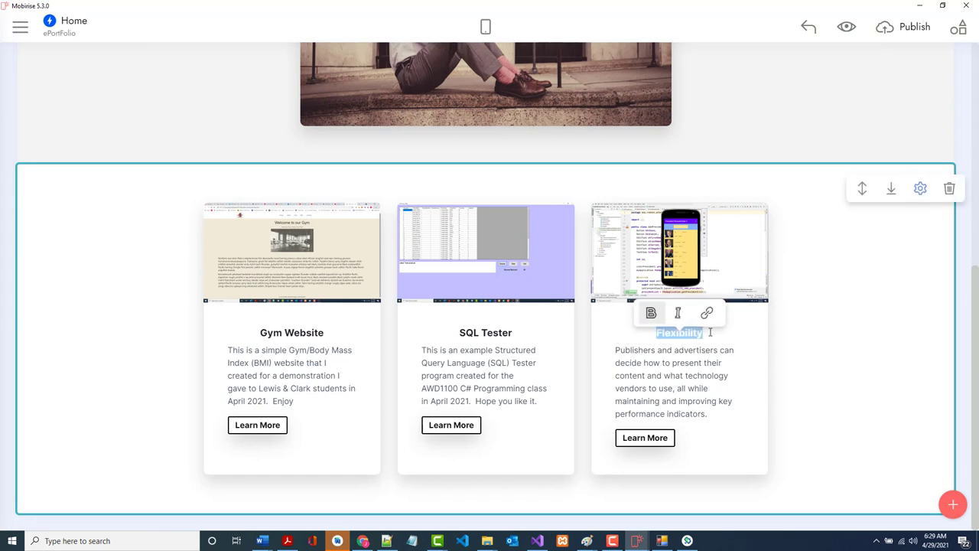
type("Android")
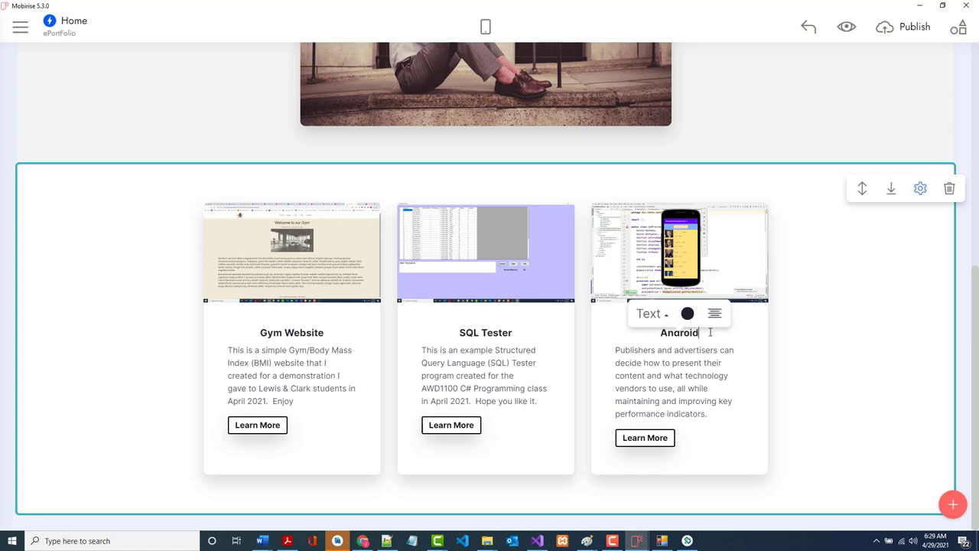
type(" RecyclerView")
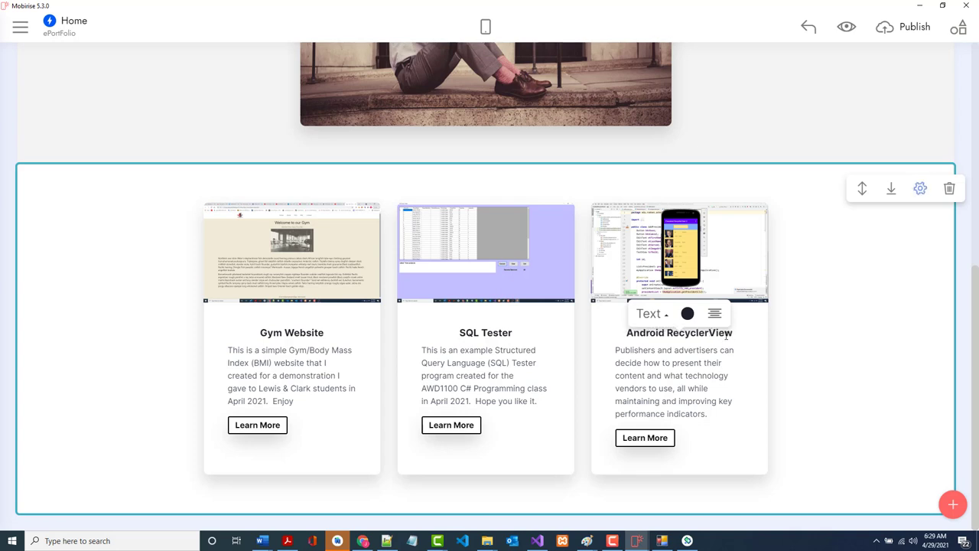
Replace the third card's description with the Android RecyclerView project text for the AWD1112 class, March 2021
left_click_drag(615, 350, 716, 408)
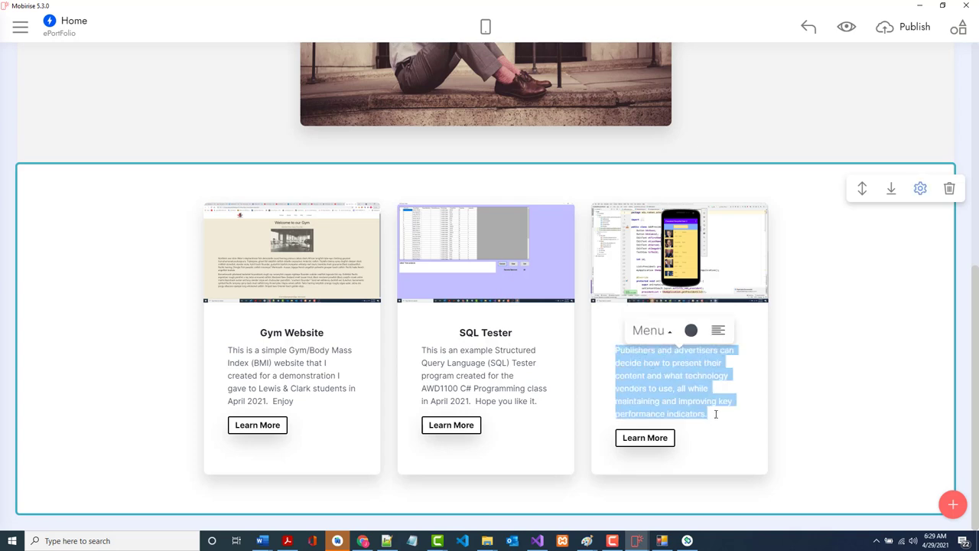
type("This")
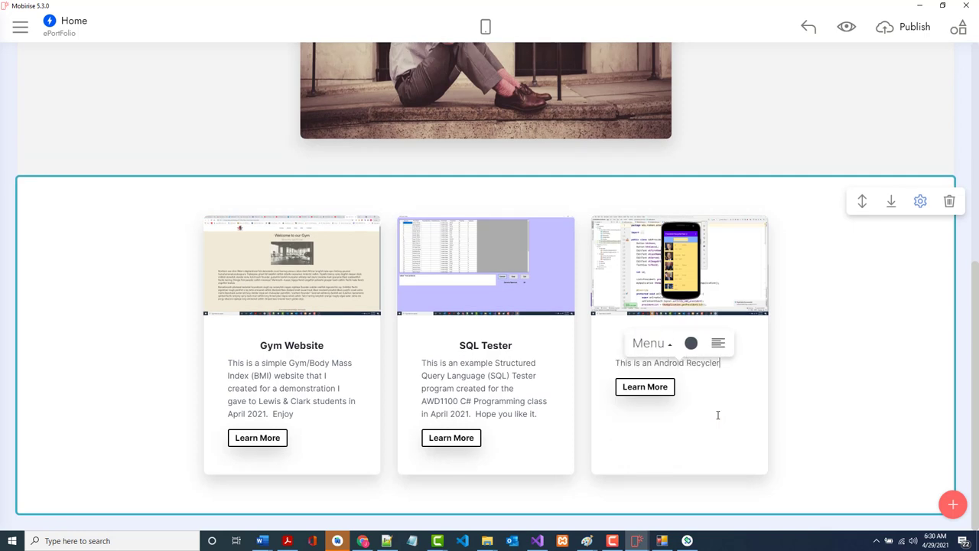
type("is an Android RecyclerView")
key("Return")
type("P")
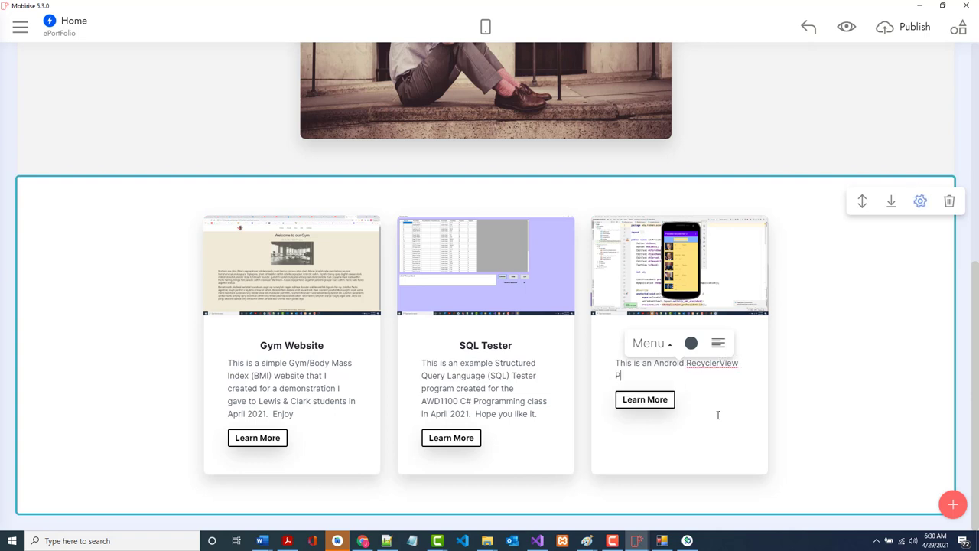
key("BackSpace")
type("p")
type("roject created for and with students in the AWD1112 Ja")
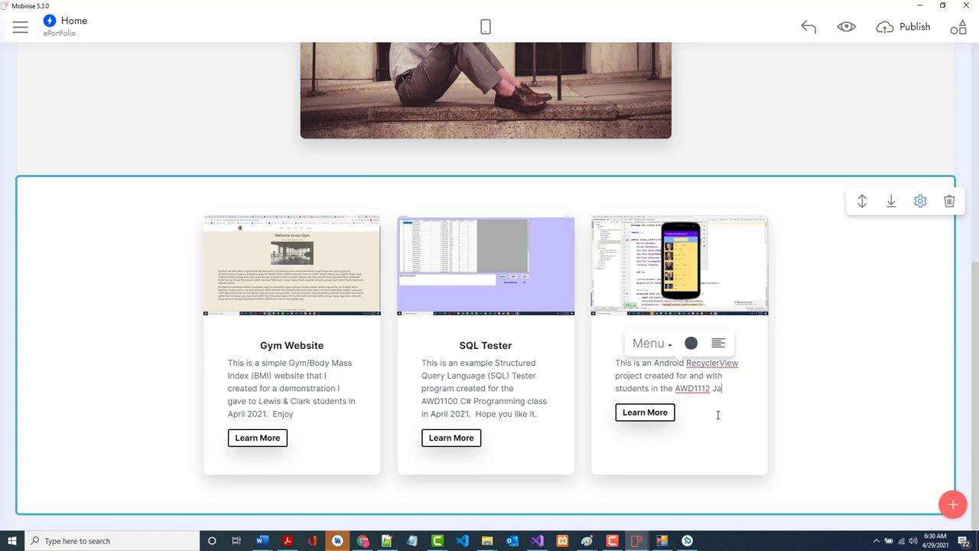
type("va Andr")
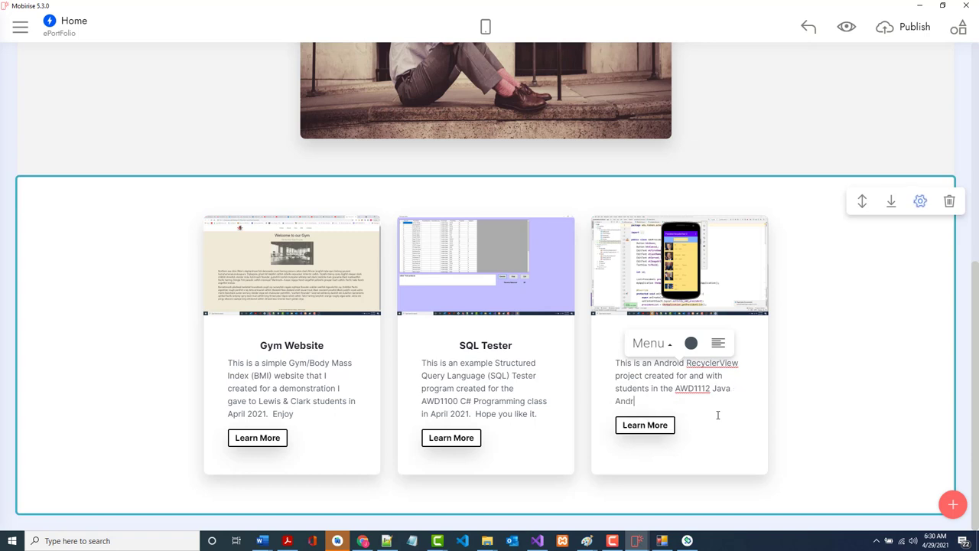
type("oid Programming class in March ")
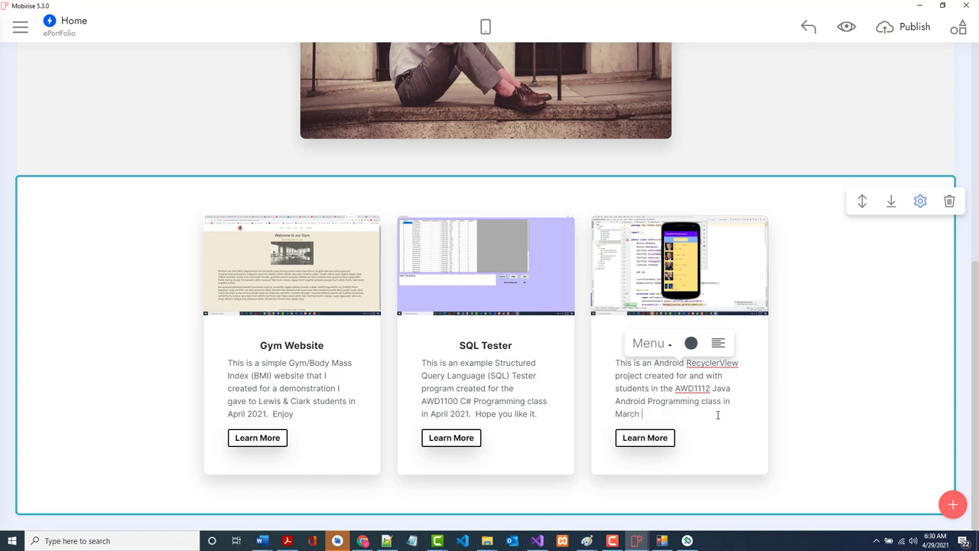
type("2021.  Again enjoy.")
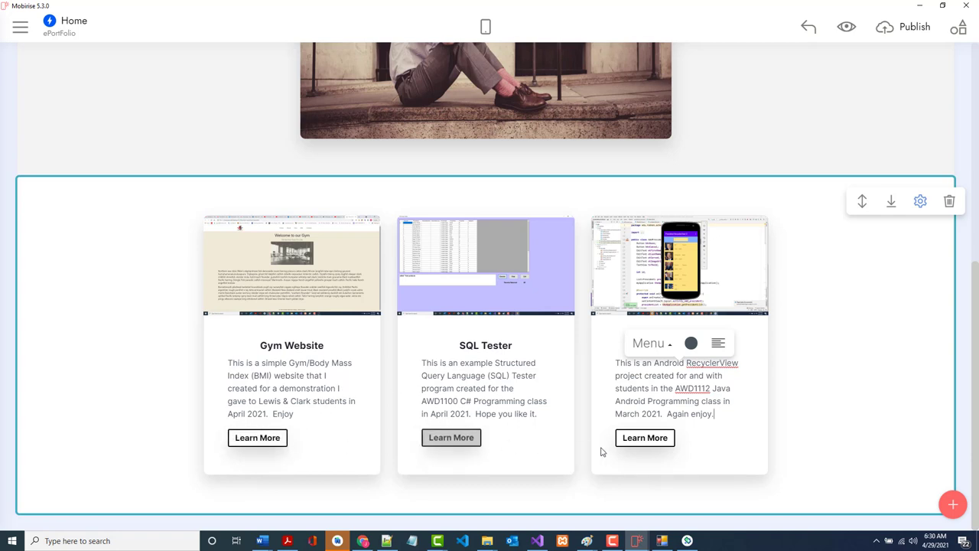
Drag the Free Website Builder article block from the Article category below the project cards
left_click(270, 439)
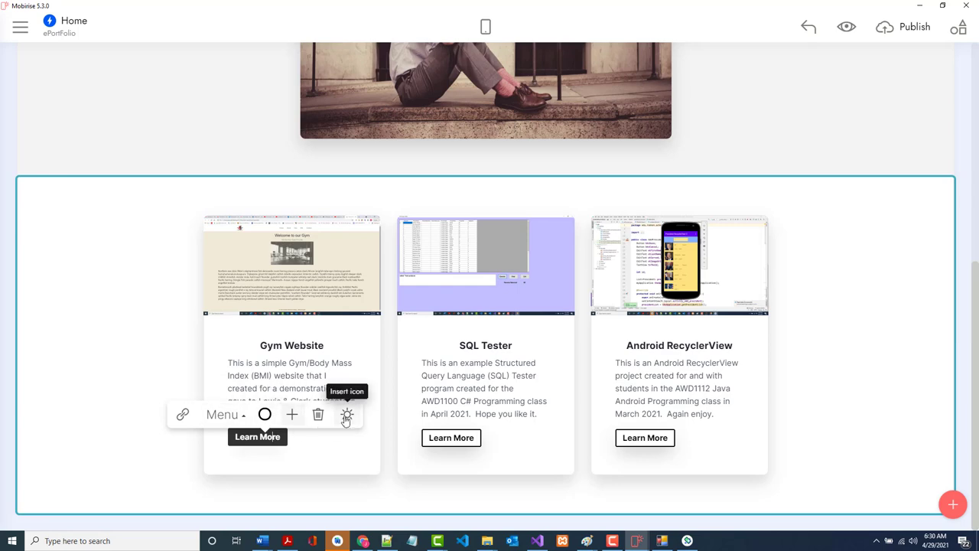
left_click(952, 504)
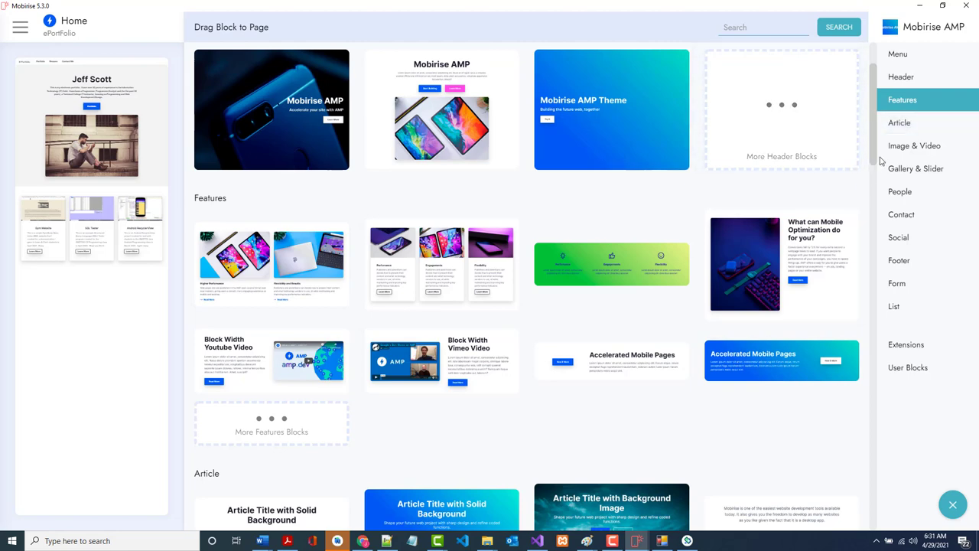
left_click(896, 125)
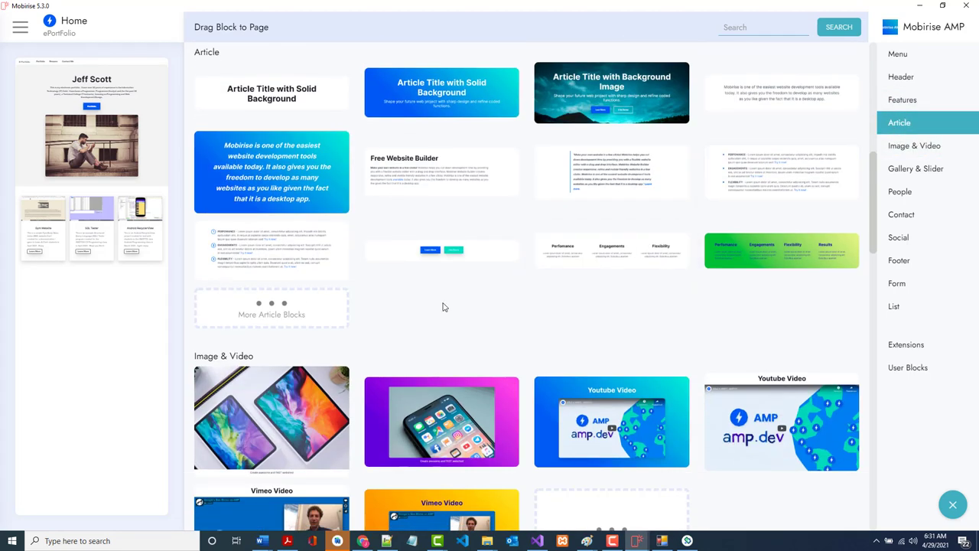
left_click_drag(428, 170, 108, 314)
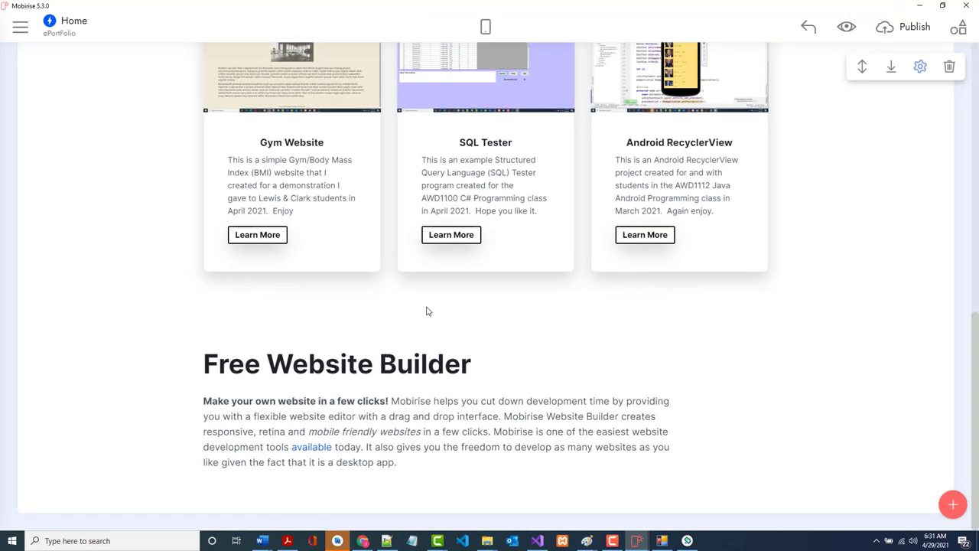
Set the Free Website Builder article section's background colour to light grey
left_click(445, 363)
left_click(842, 390)
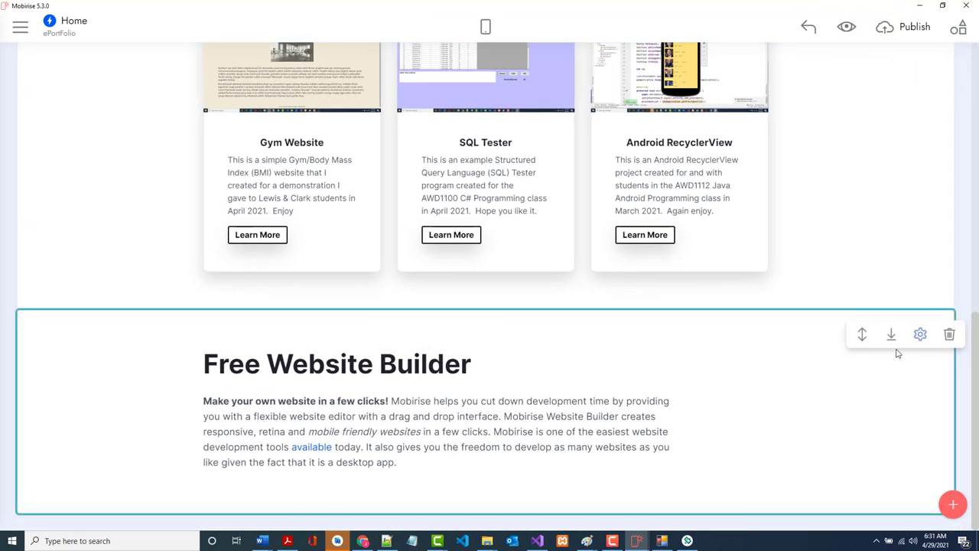
scroll(793, 155, "up", 4)
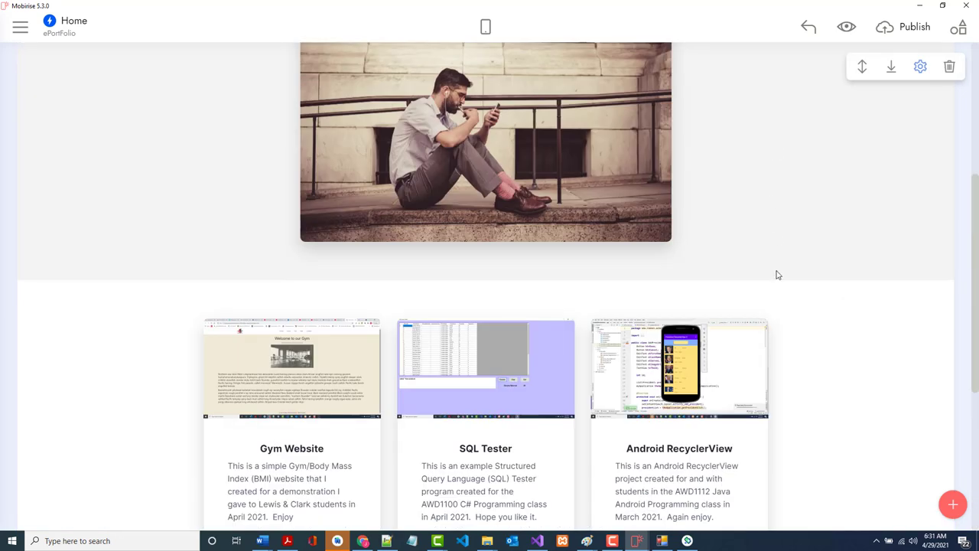
scroll(777, 275, "down", 4)
left_click(920, 334)
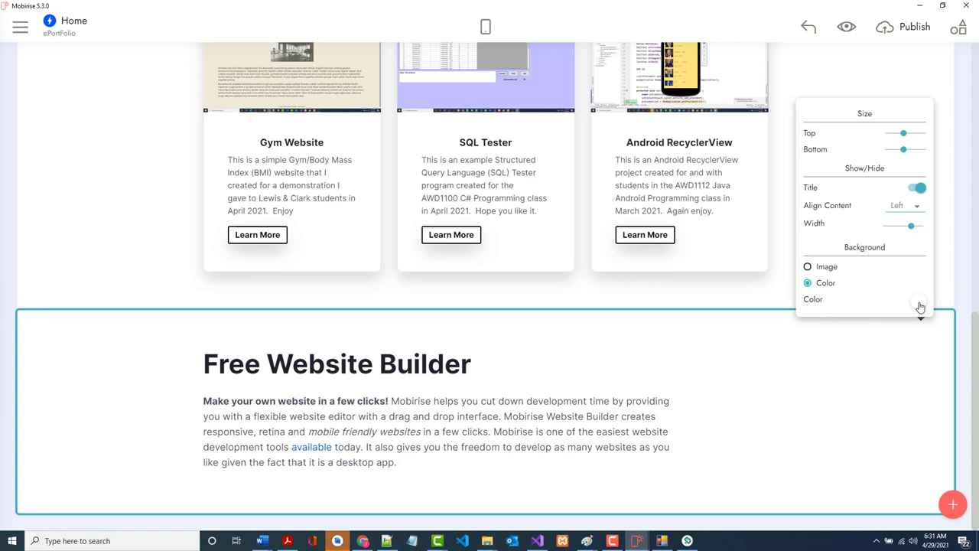
left_click(918, 304)
left_click(957, 340)
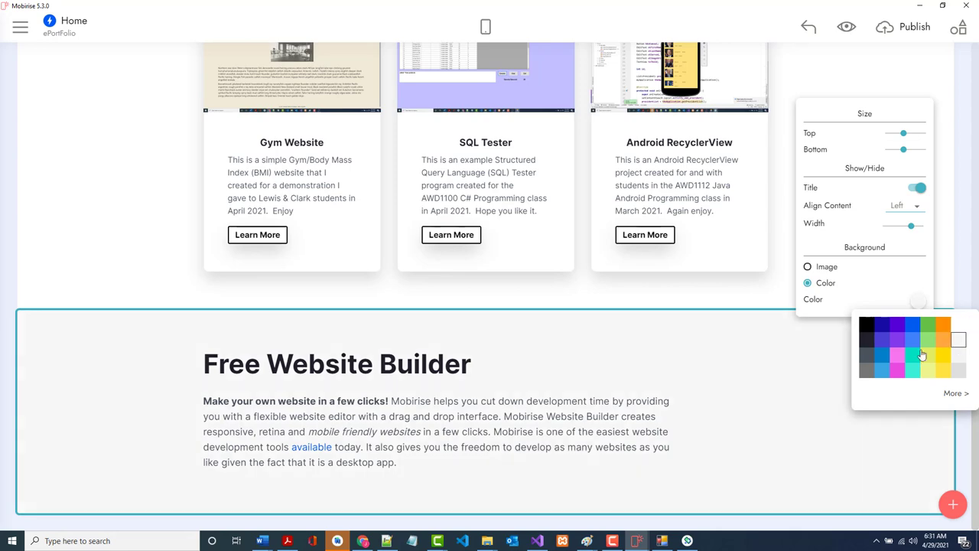
left_click(759, 373)
scroll(620, 389, "up", 3)
scroll(620, 389, "down", 2)
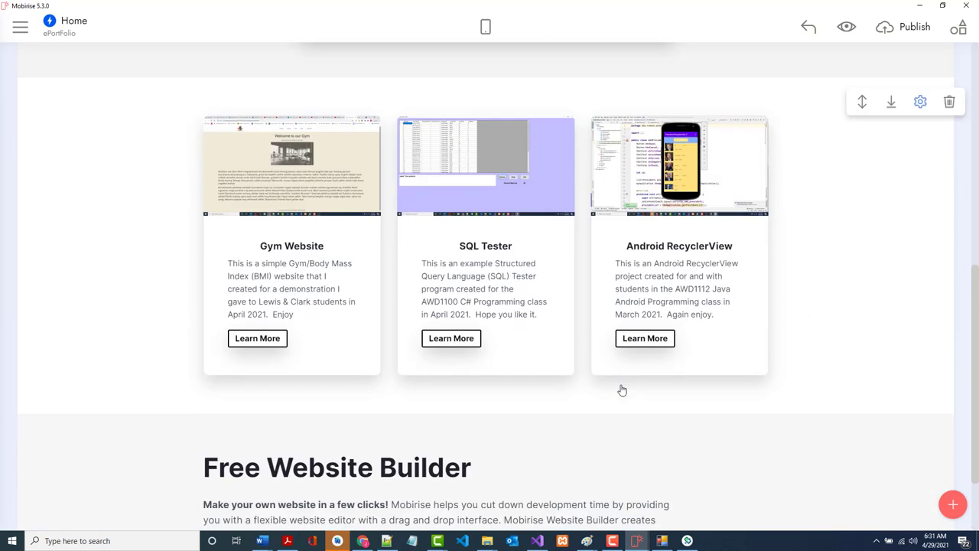
scroll(621, 389, "up", 3)
scroll(620, 389, "down", 2)
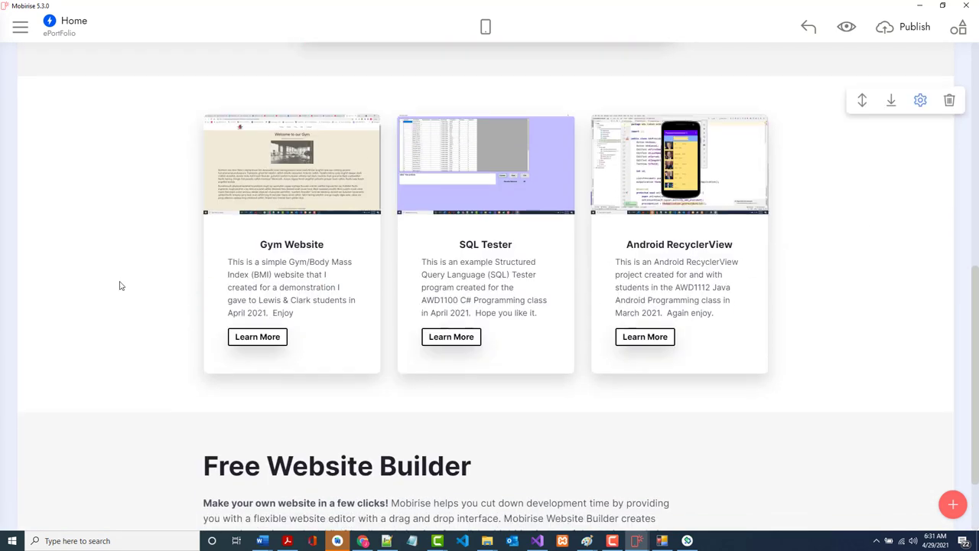
Try light yellow for the cards section background, then set it back to white
left_click(920, 101)
left_click(915, 348)
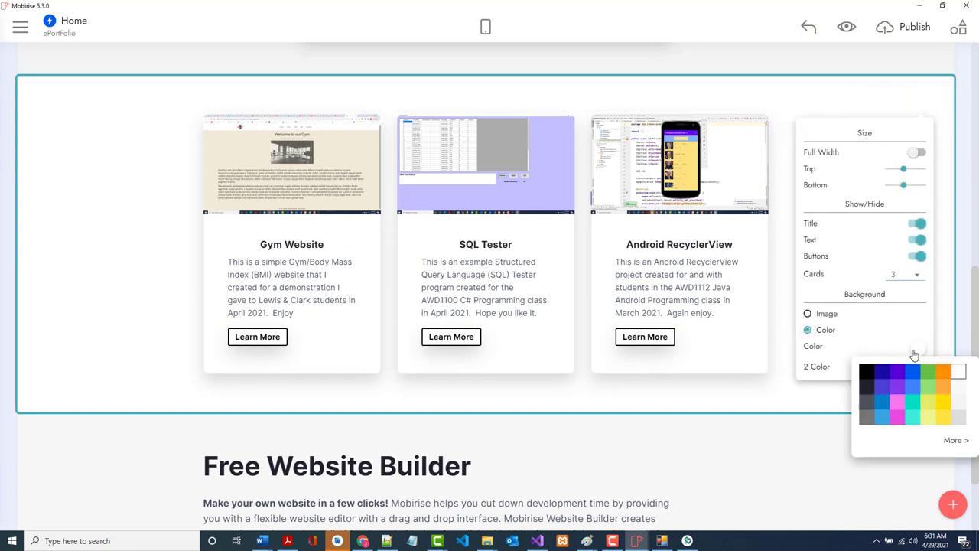
left_click(927, 417)
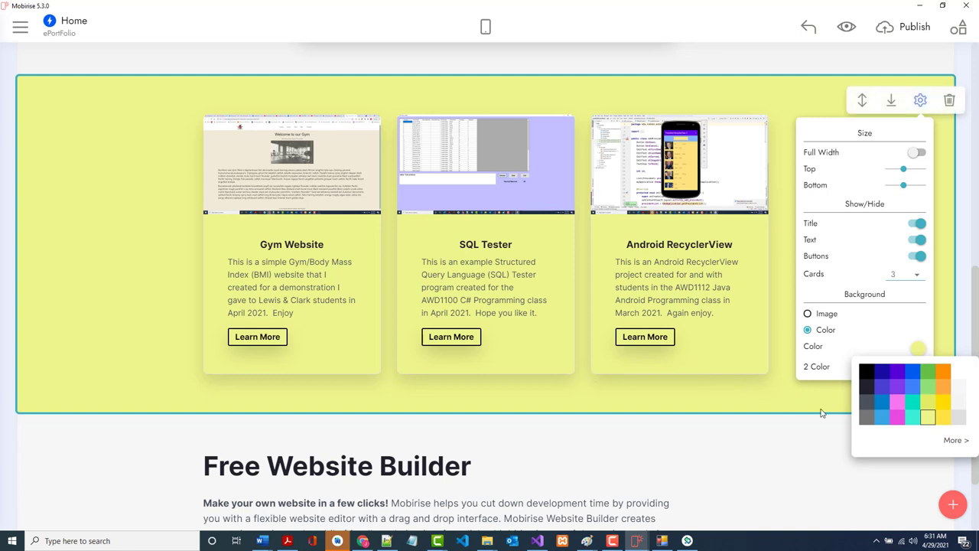
left_click(956, 372)
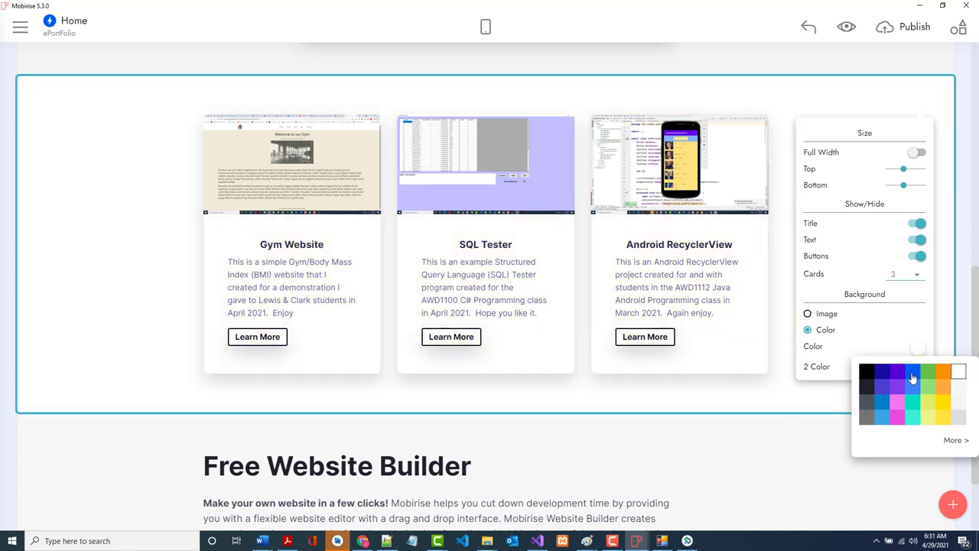
scroll(688, 413, "down", 1)
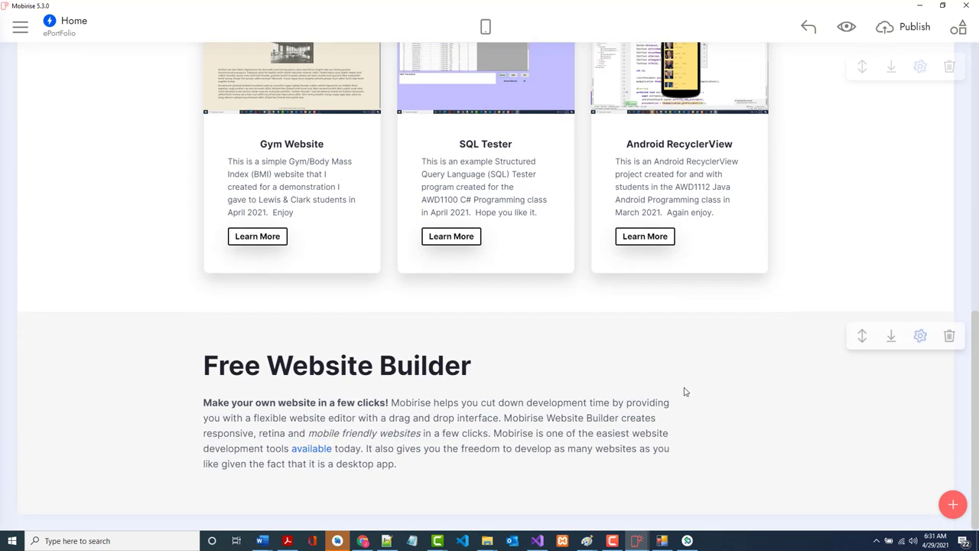
Replace the 'Free Website Builder' heading with the author's full name followed by 'Resume'
left_click(217, 366)
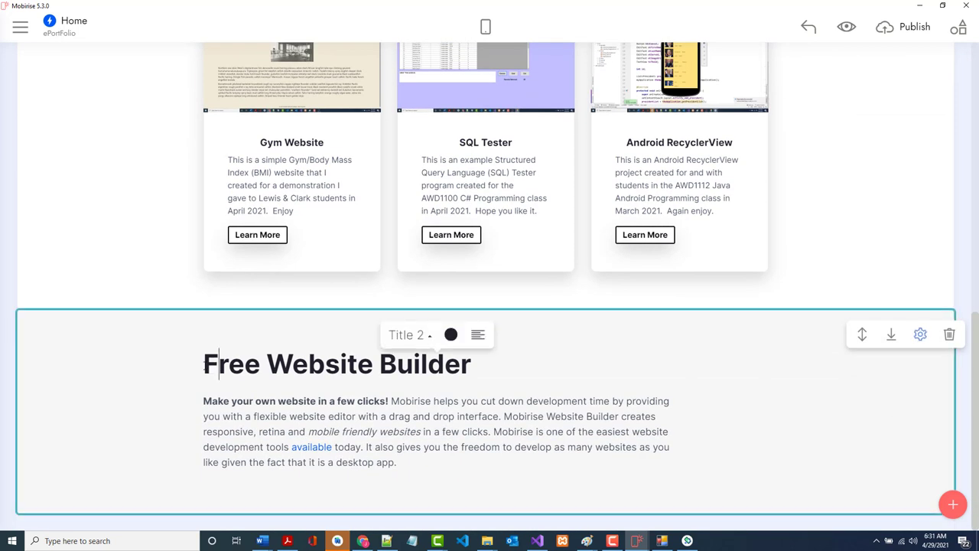
left_click_drag(204, 366, 484, 383)
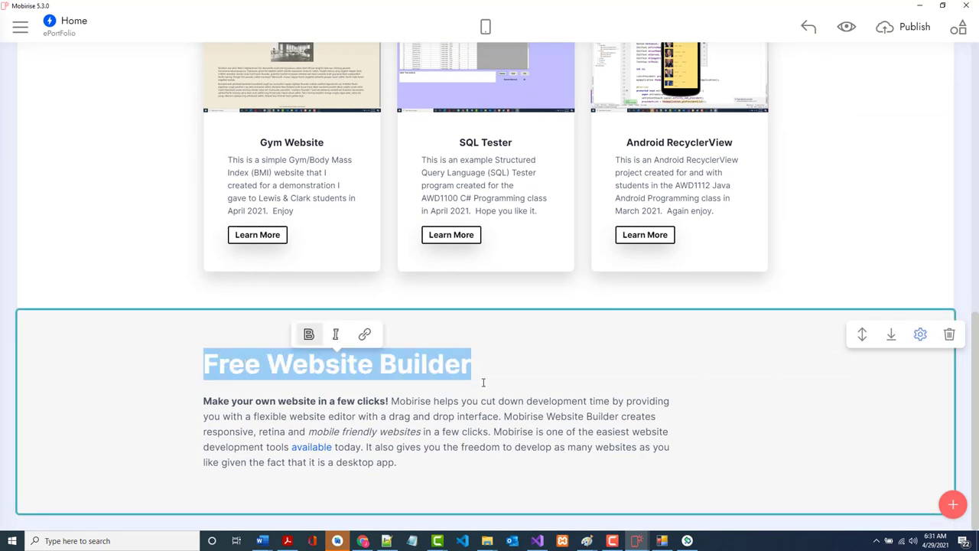
type("Jefffrey ")
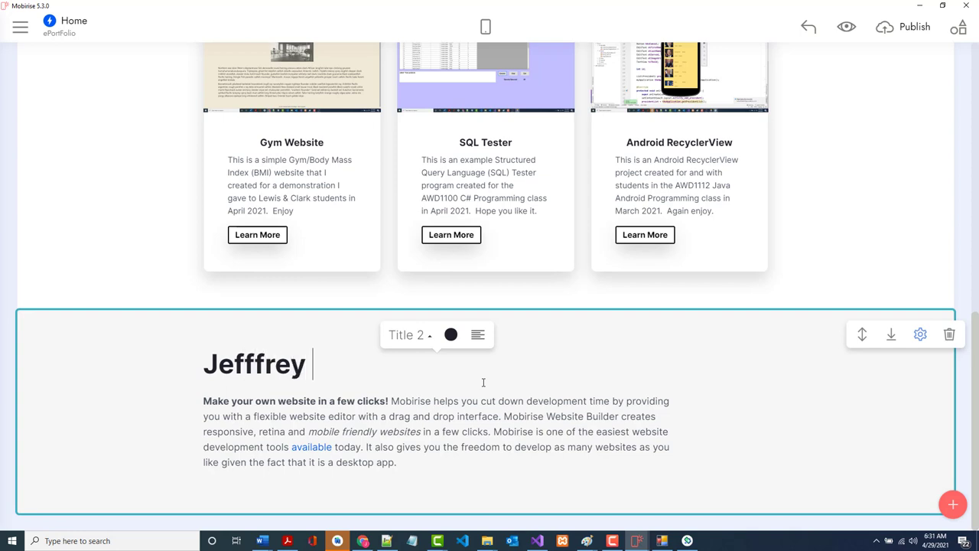
type("P. Scott ")
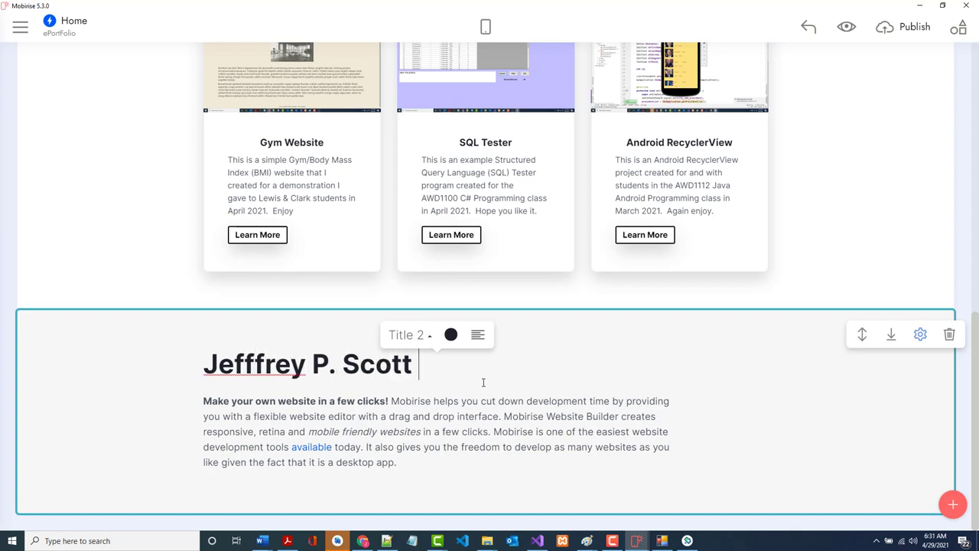
type("Resume")
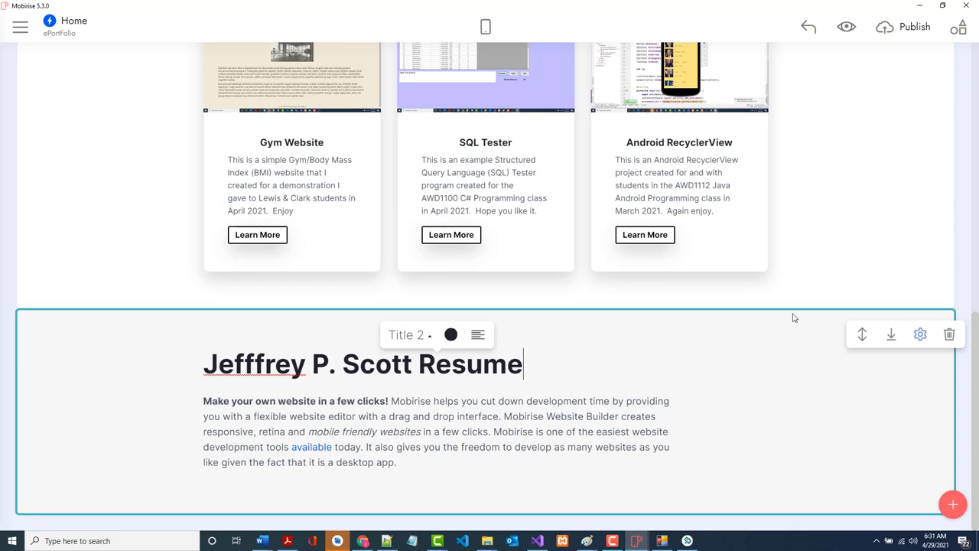
left_click(919, 5)
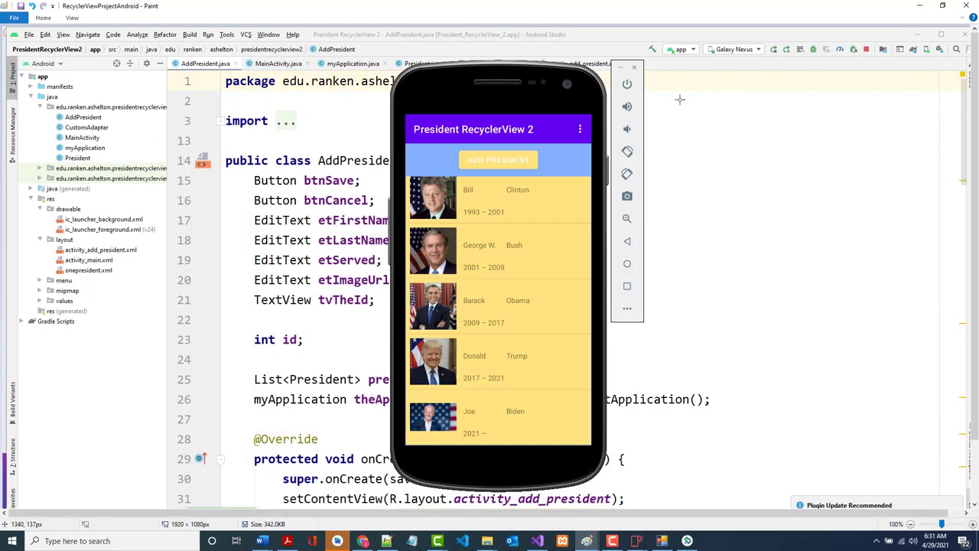
Close the frozen emulator window and the PresidentRecyclerView2 project in Android Studio
left_click(919, 5)
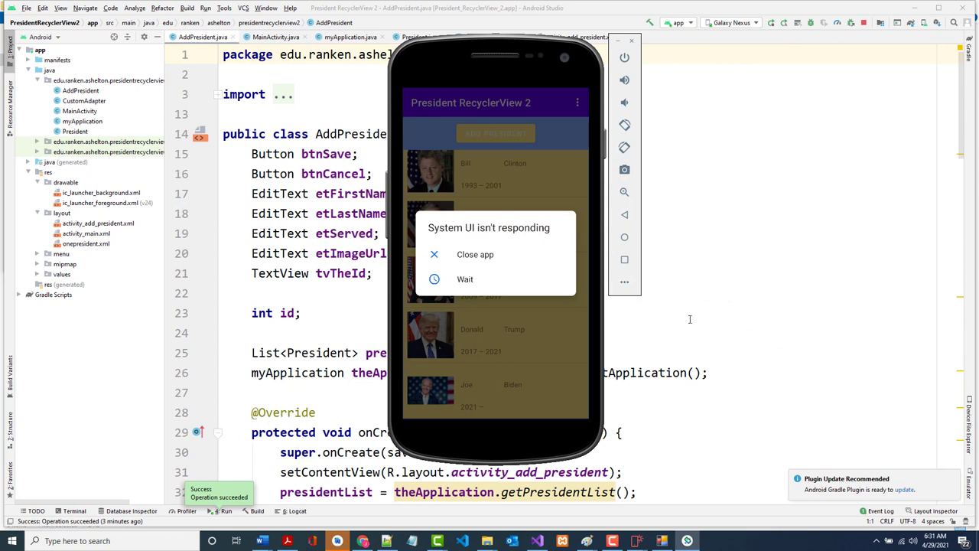
right_click(688, 541)
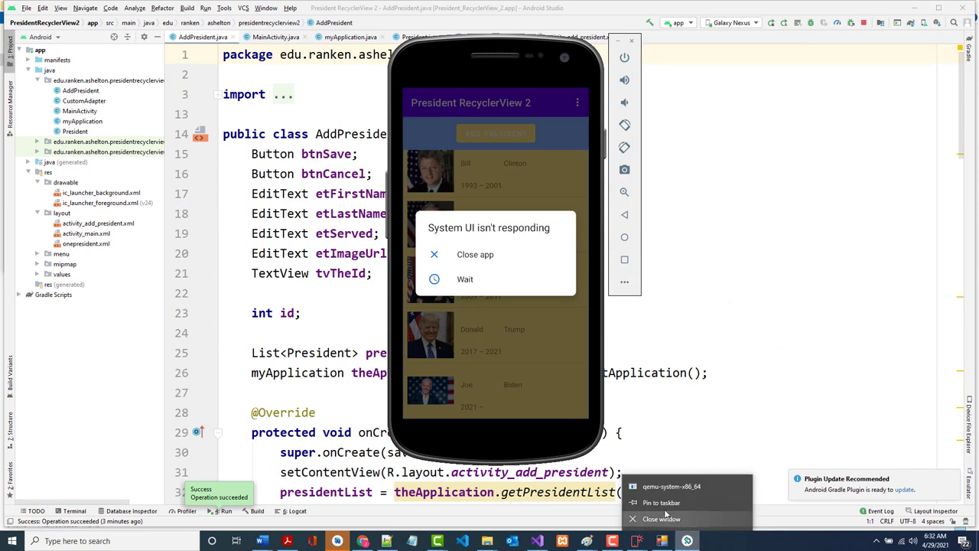
left_click(658, 527)
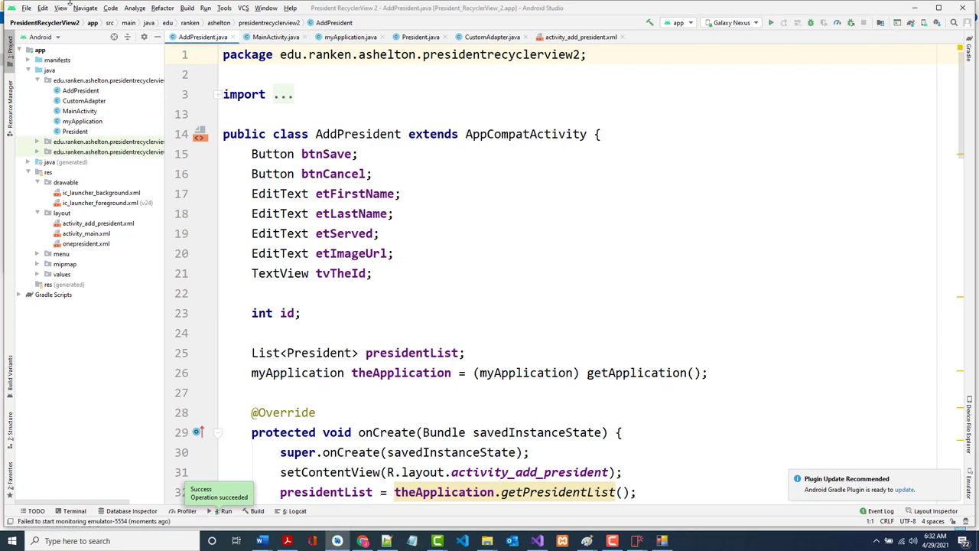
left_click(26, 8)
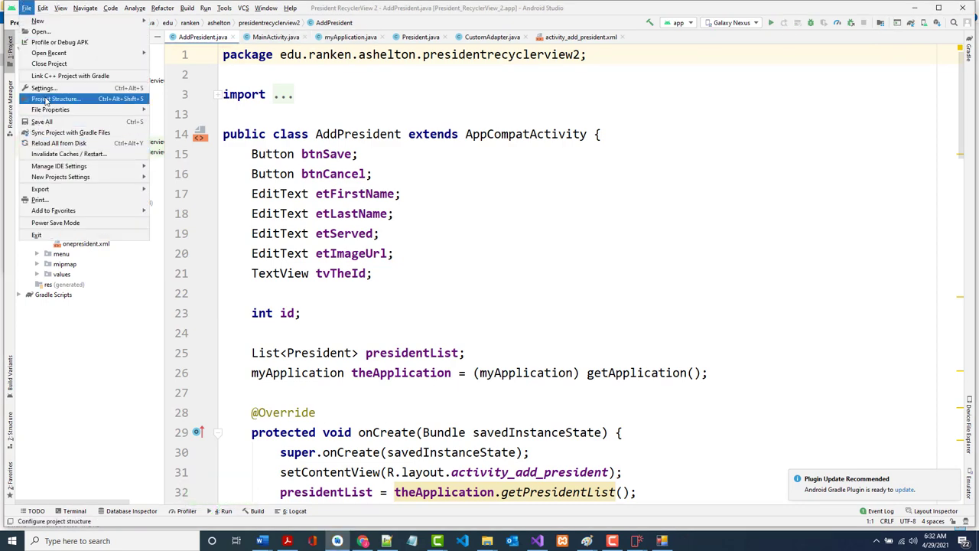
left_click(49, 64)
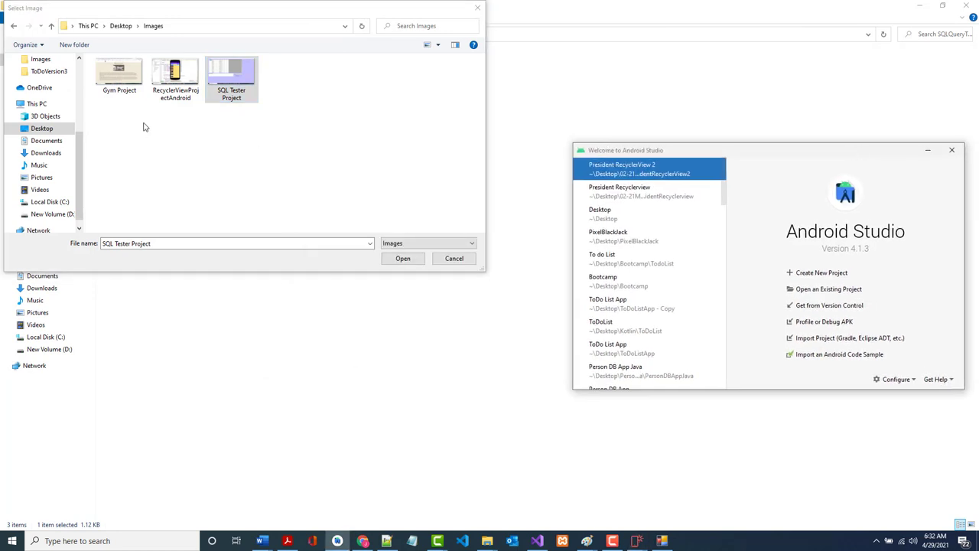
Search the Desktop folder in the Select Image dialog using '*.' as the search term
left_click(407, 25)
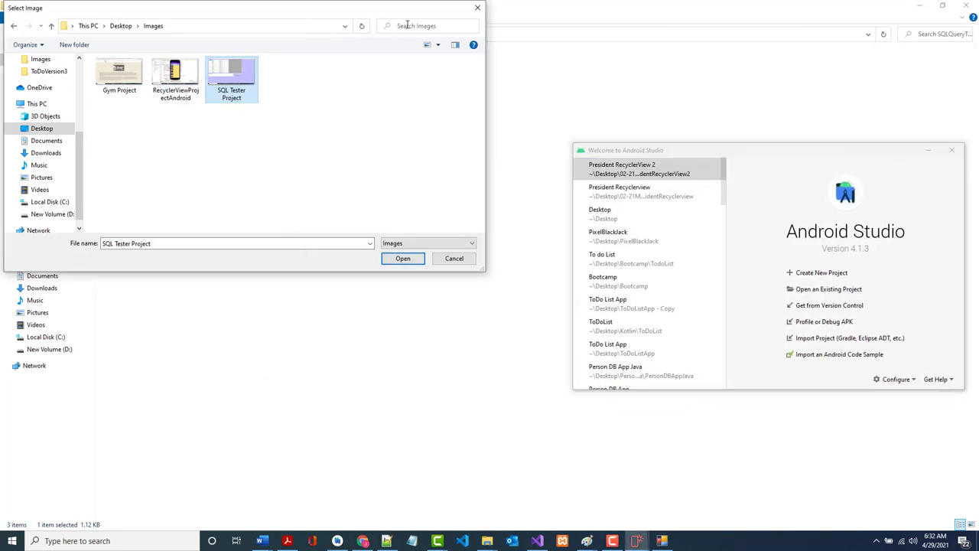
left_click(42, 128)
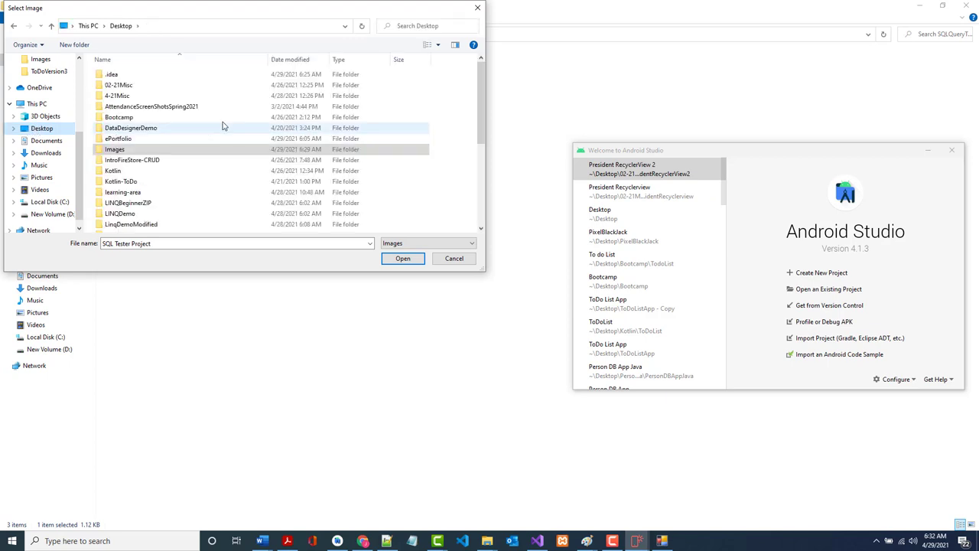
left_click(413, 26)
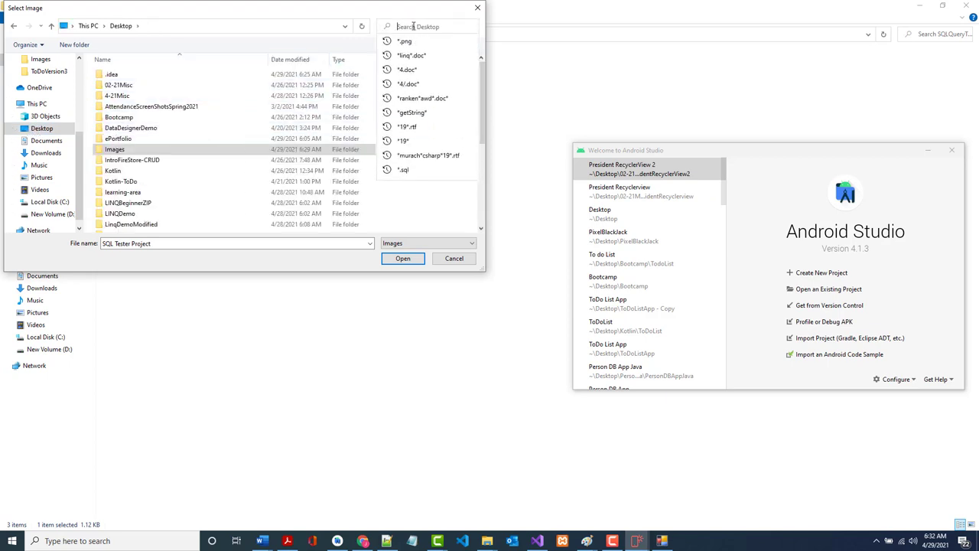
type("*.")
key("Return")
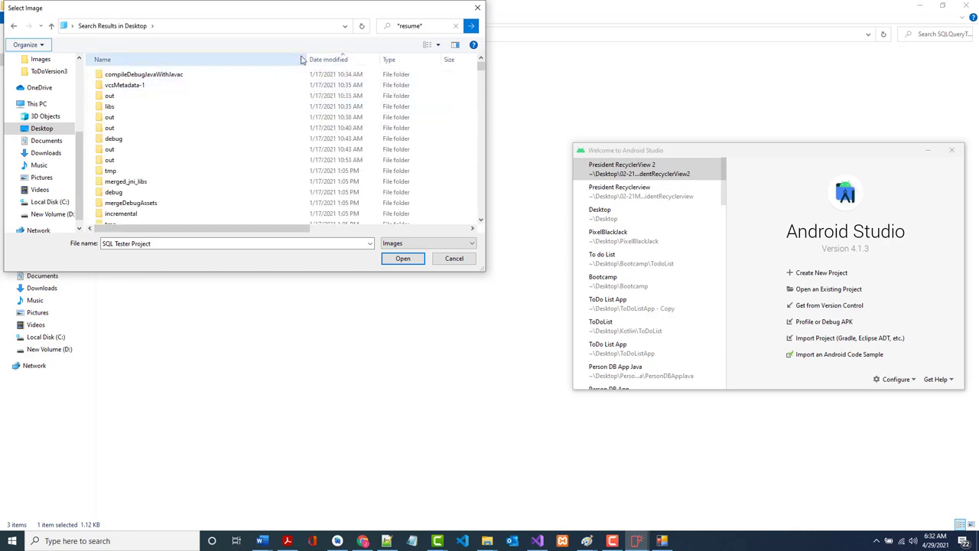
left_click(438, 26)
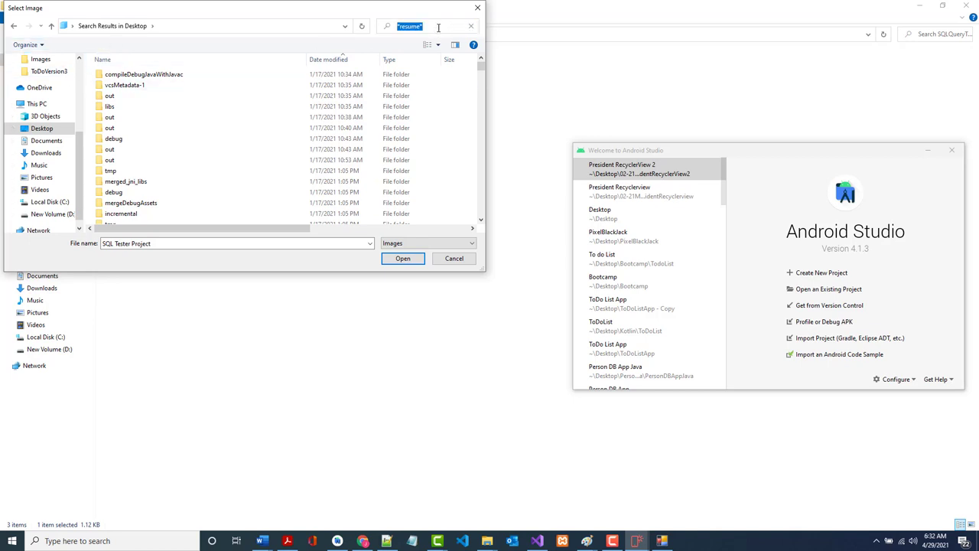
key("Return")
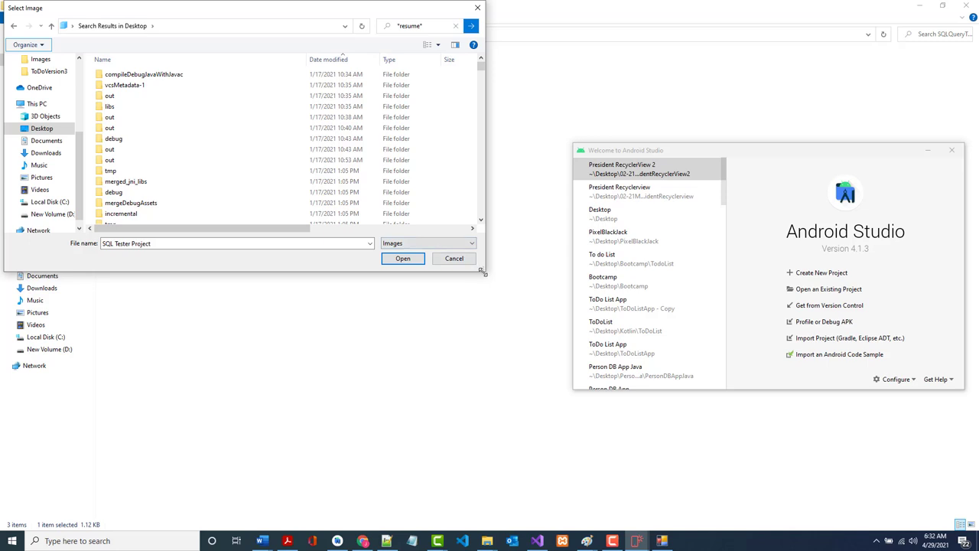
Enlarge the dialog and search the Desktop for '*resume*', which turns up only build folders
left_click_drag(483, 270, 648, 411)
left_click(174, 26)
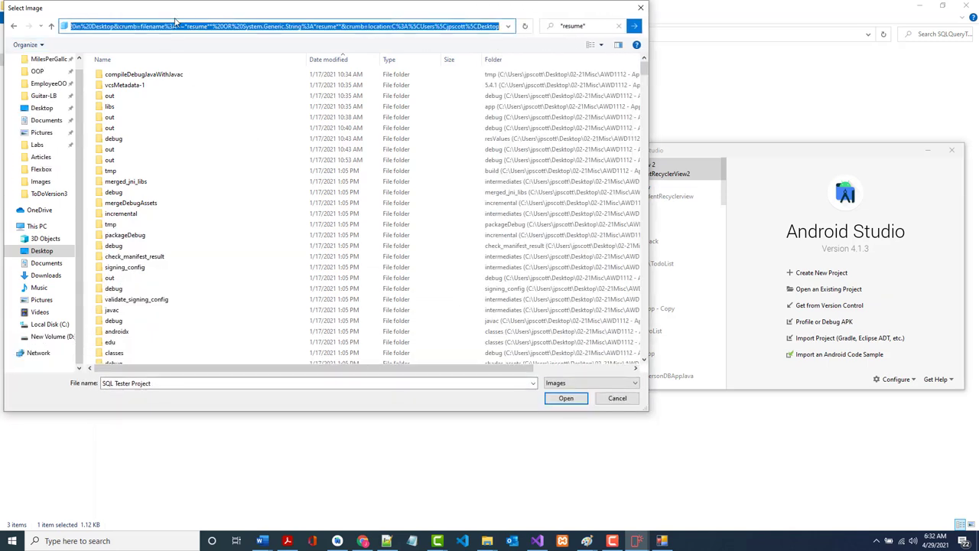
left_click(42, 108)
left_click(582, 27)
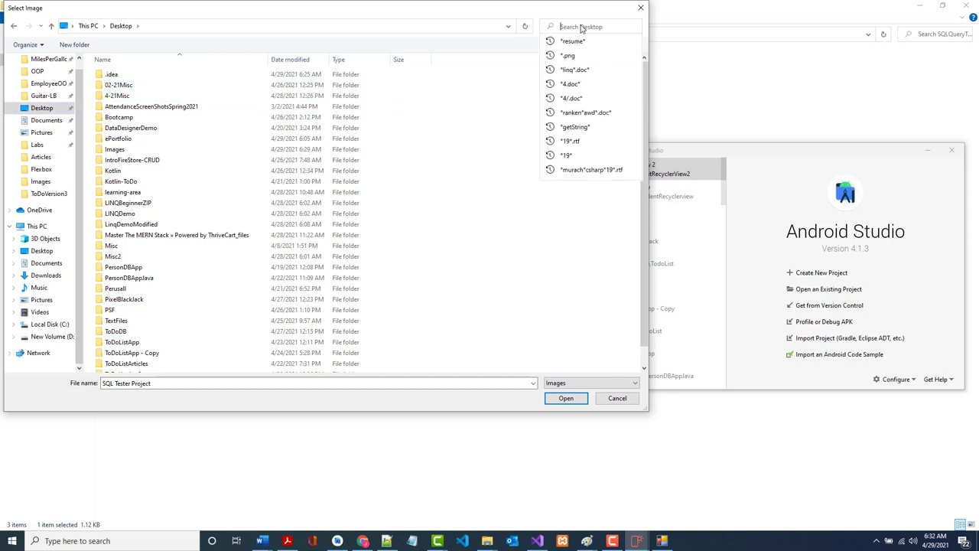
type("*resume")
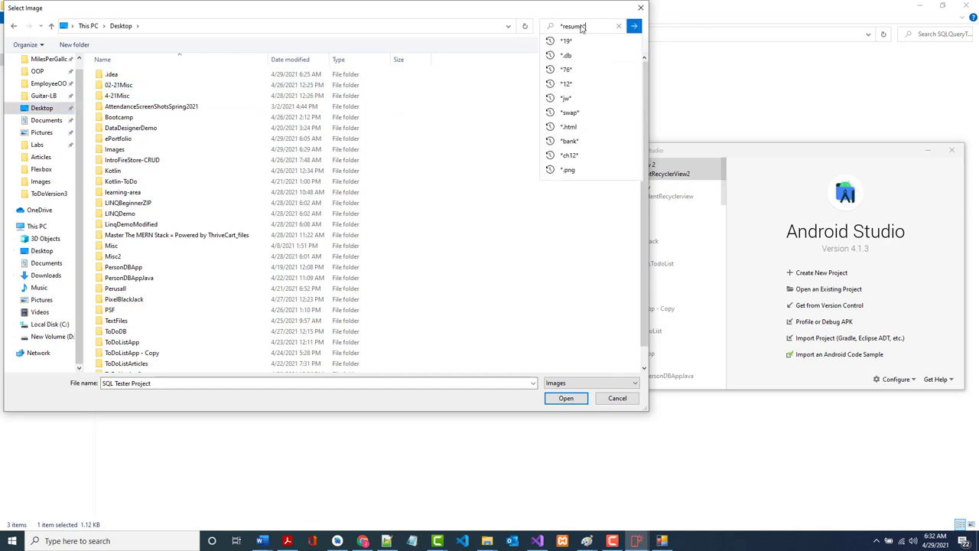
type("*")
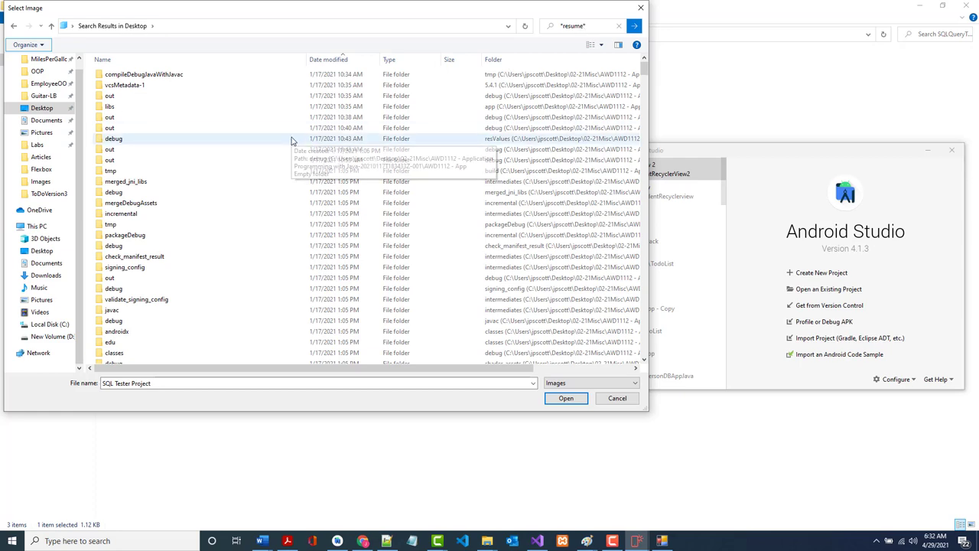
scroll(260, 163, "down", 10)
scroll(208, 185, "down", 15)
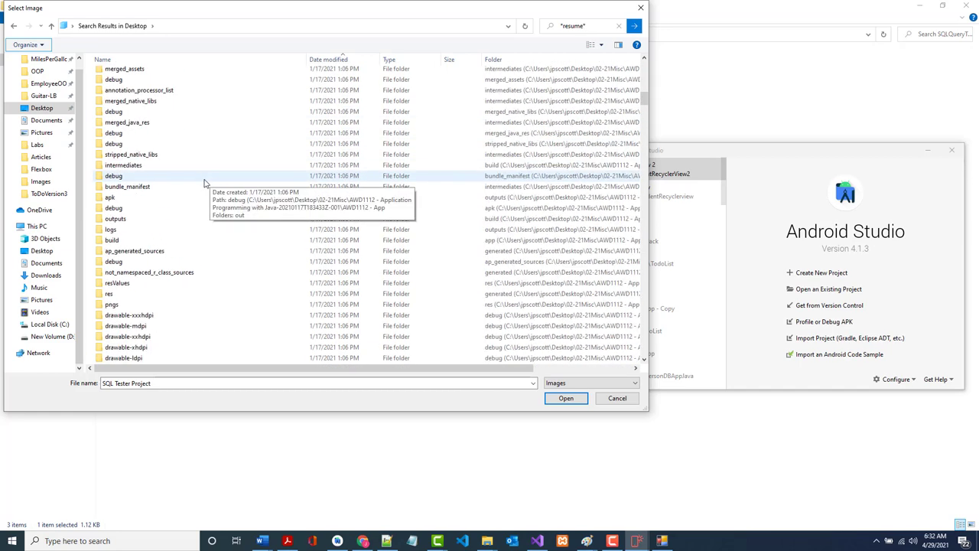
Cancel the Select Image dialog and show the Desktop folder's 41 items in File Explorer
left_click(617, 397)
left_click(271, 188)
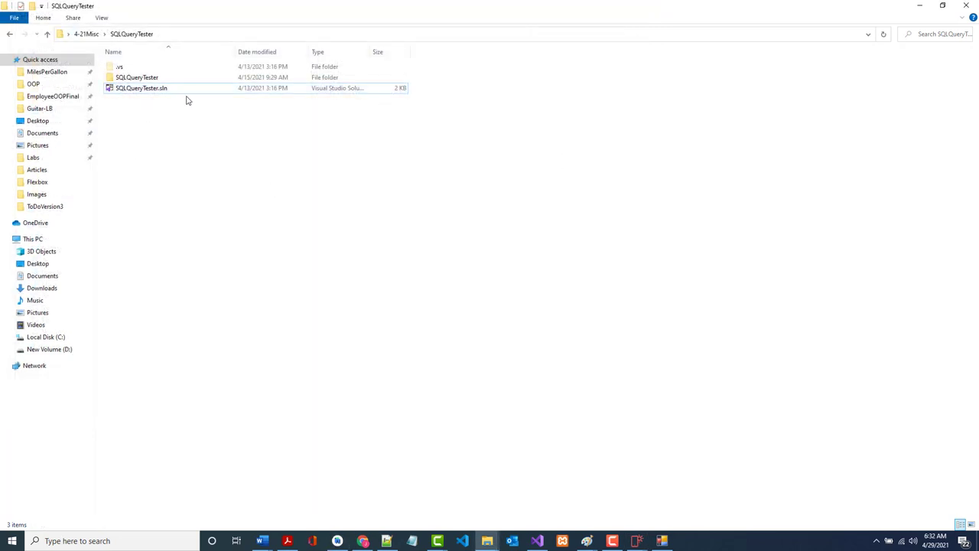
left_click(34, 119)
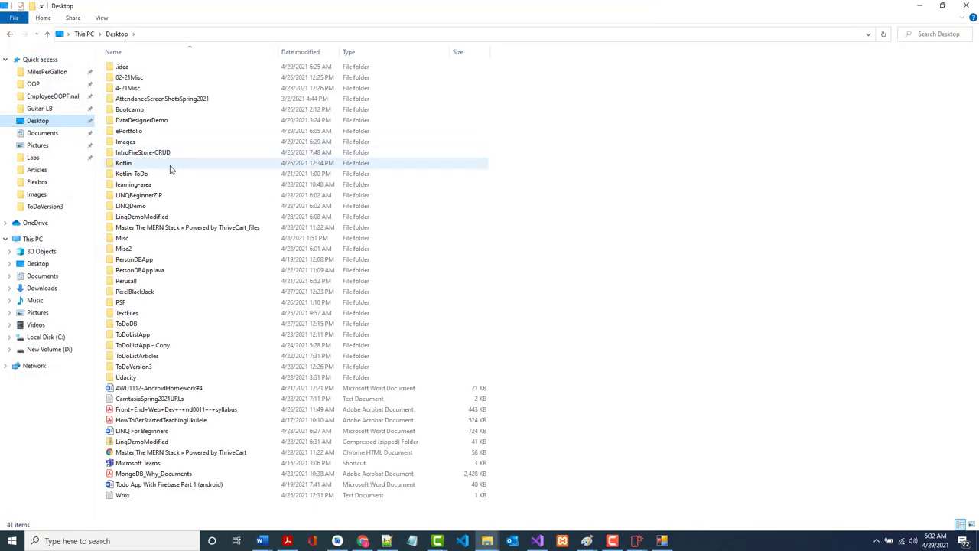
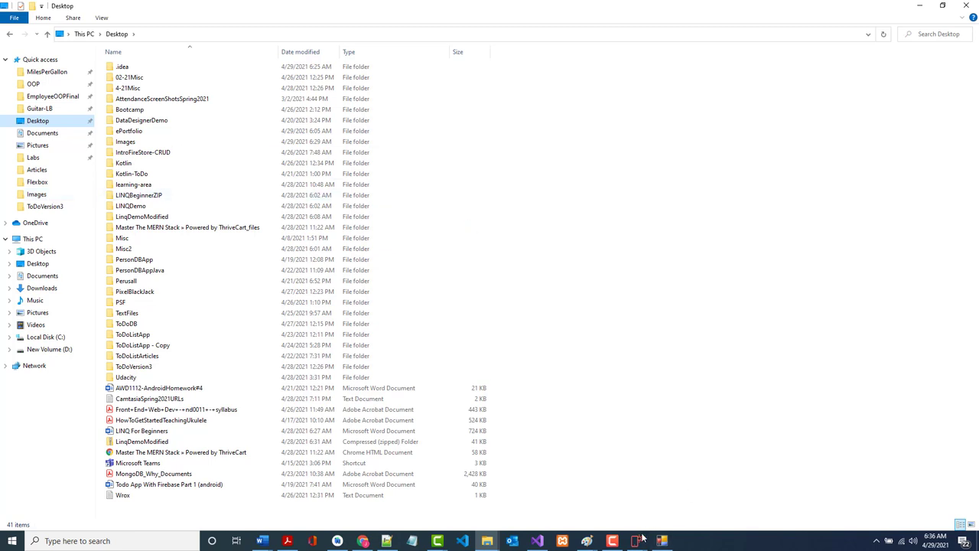
Add the map Contact Us block below the resume in the Mobirise editor
mouse_move(639, 540)
left_click(612, 500)
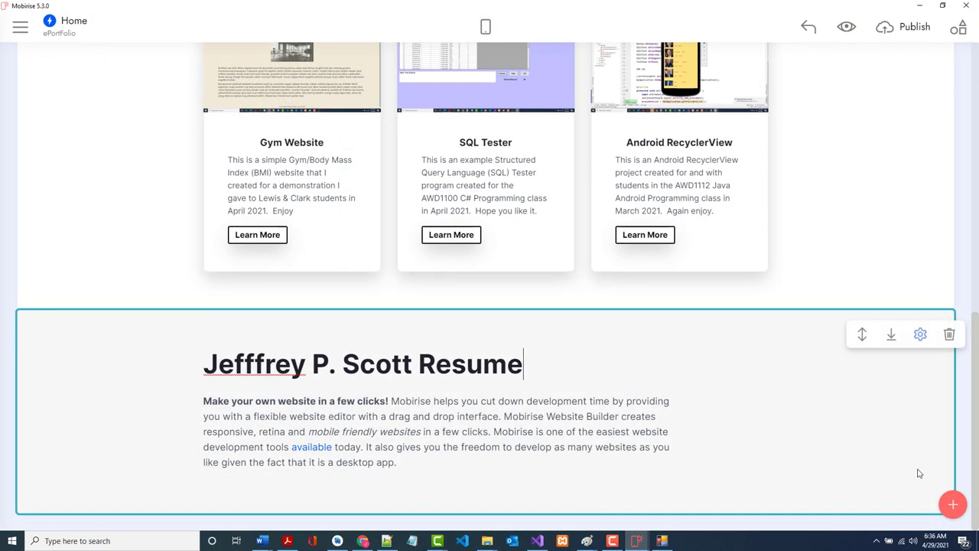
left_click(952, 504)
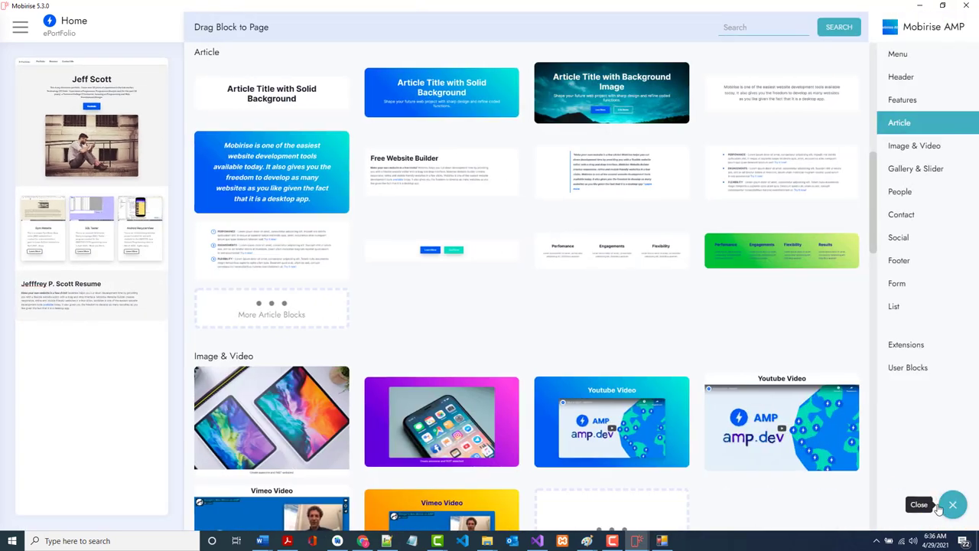
left_click(901, 215)
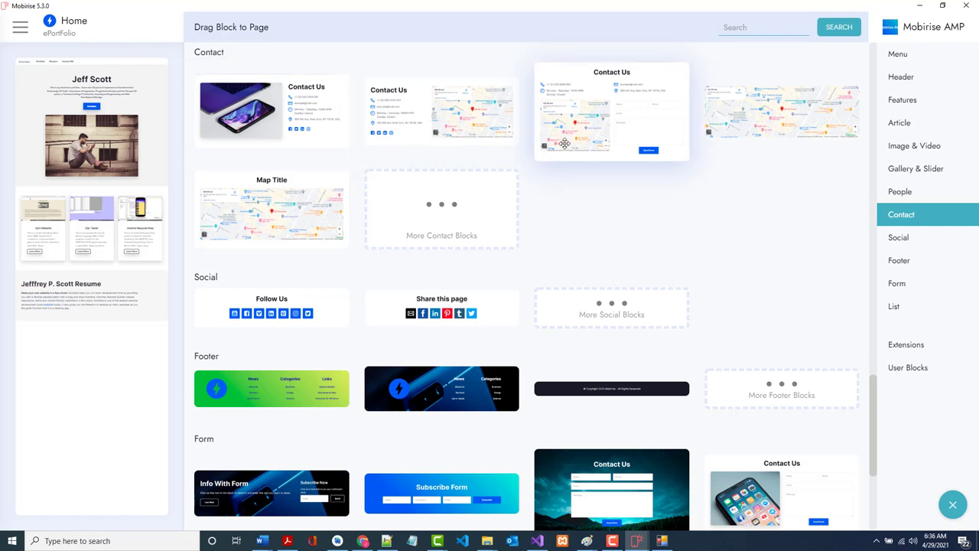
left_click_drag(596, 119, 102, 446)
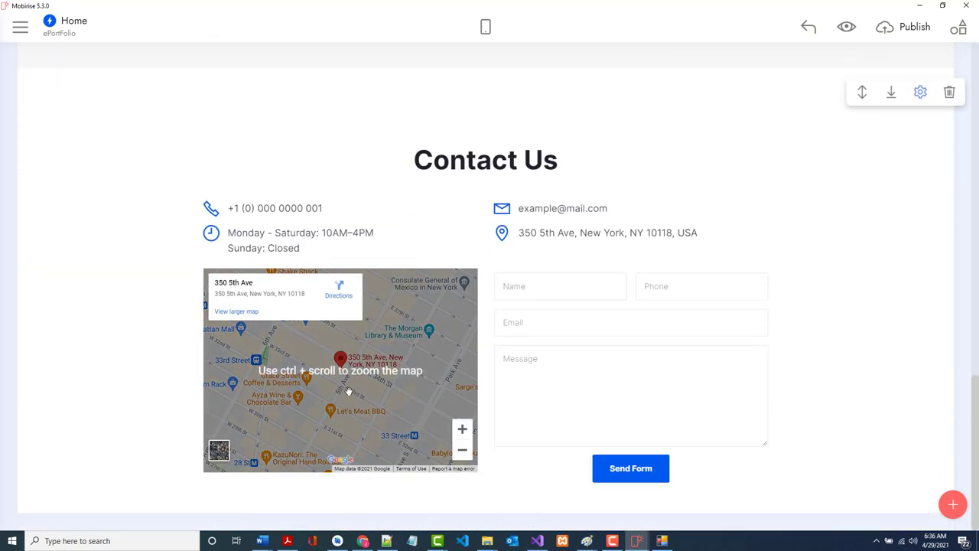
Try the contact block's settings, email field, map and phone text, then delete the block
left_click(920, 92)
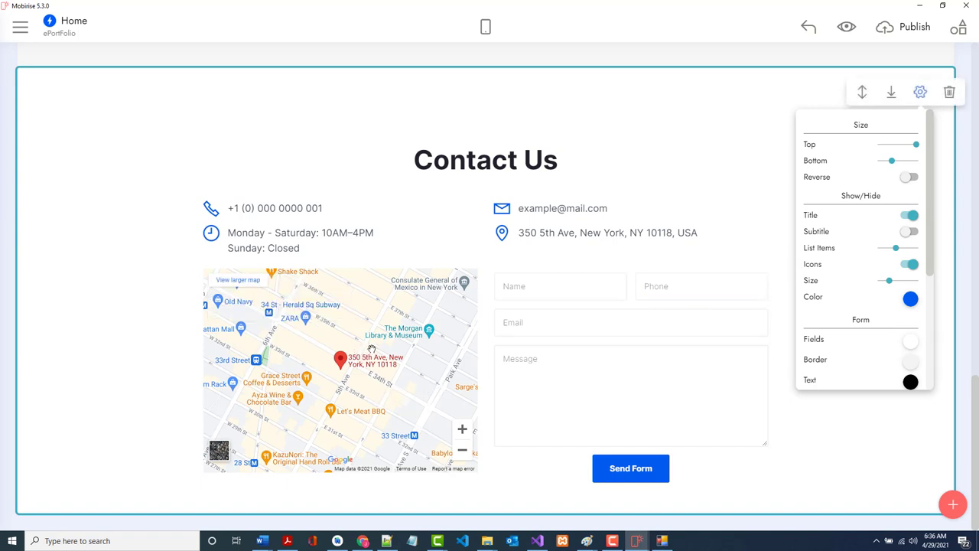
left_click(681, 312)
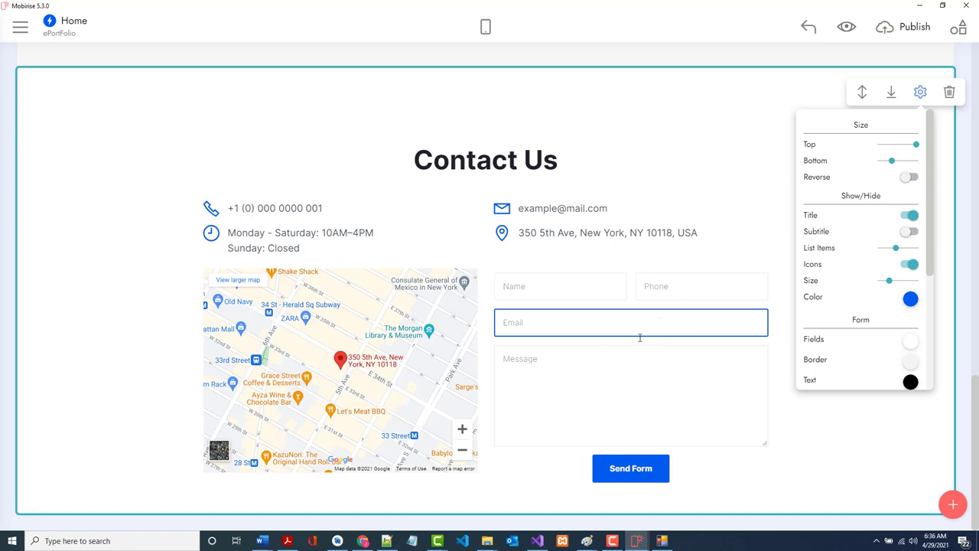
left_click(611, 142)
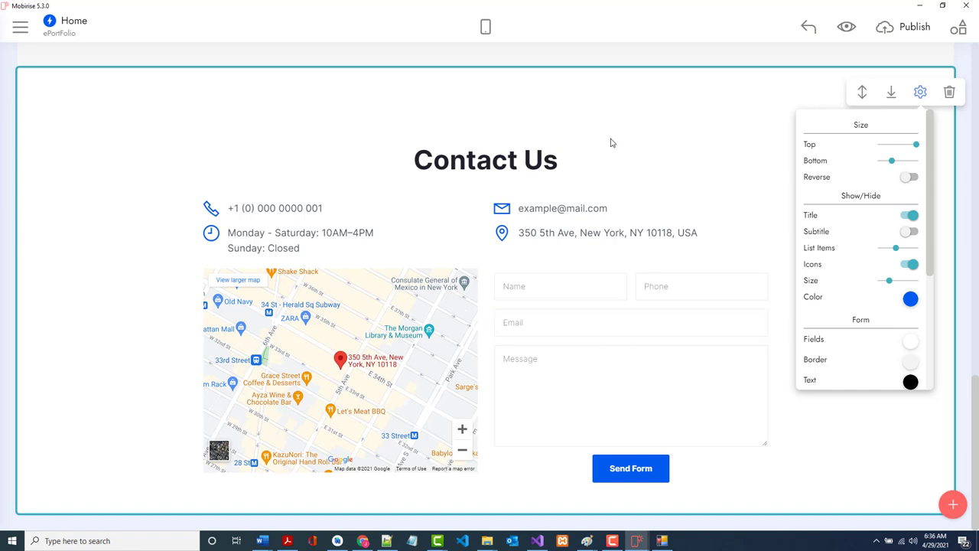
left_click(919, 91)
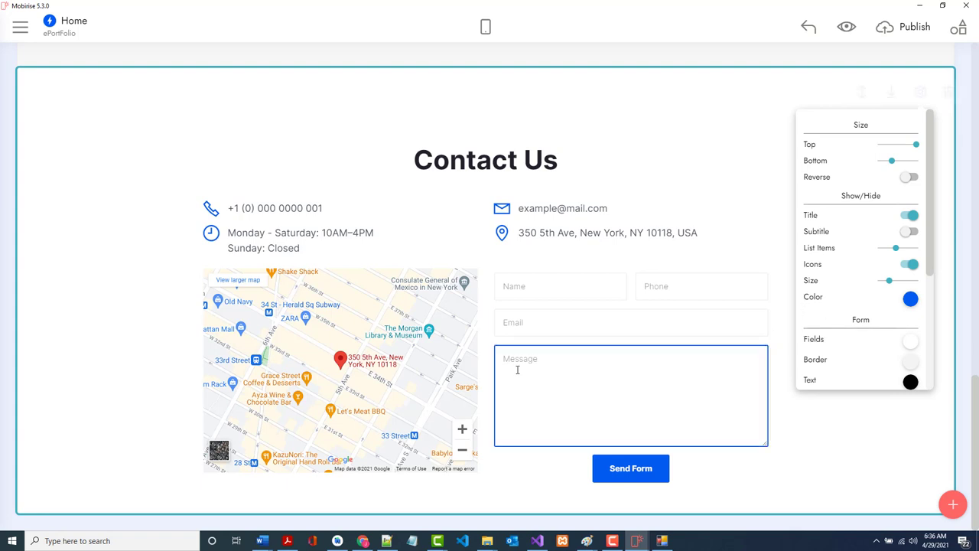
left_click_drag(397, 376, 394, 376)
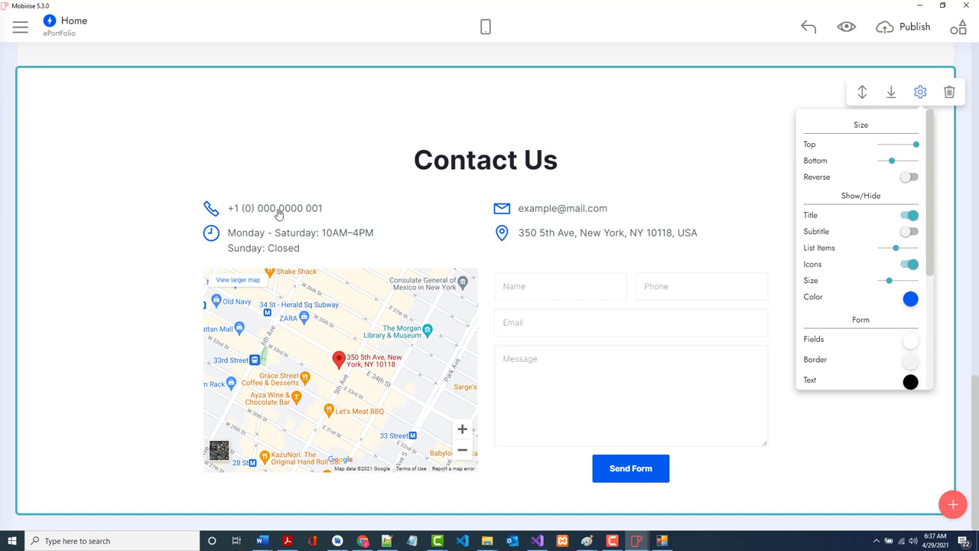
left_click(321, 212)
left_click_drag(324, 212, 206, 214)
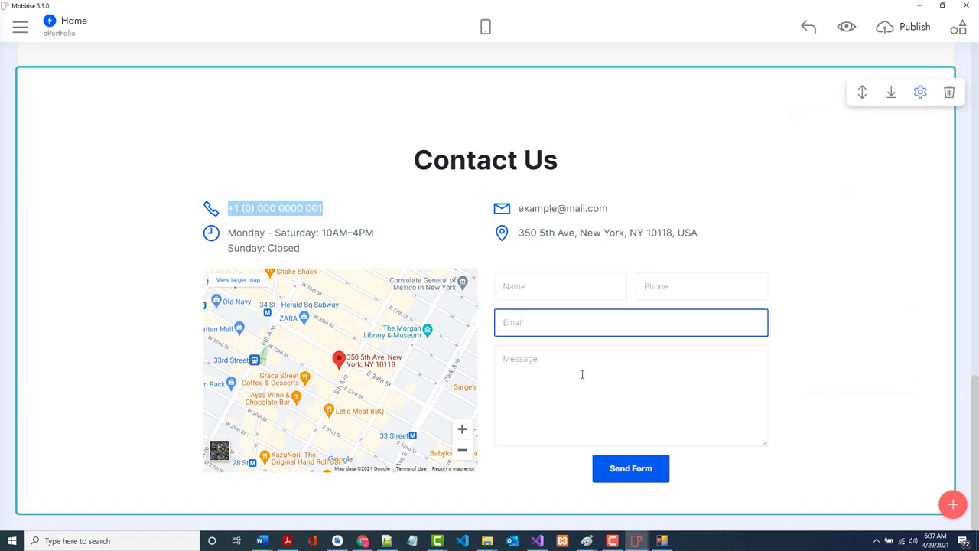
left_click(778, 477)
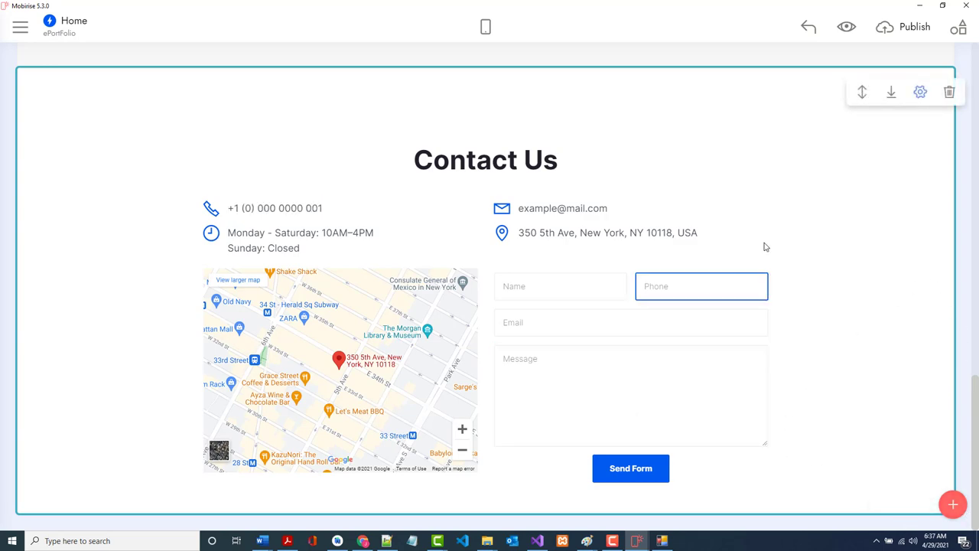
left_click(949, 92)
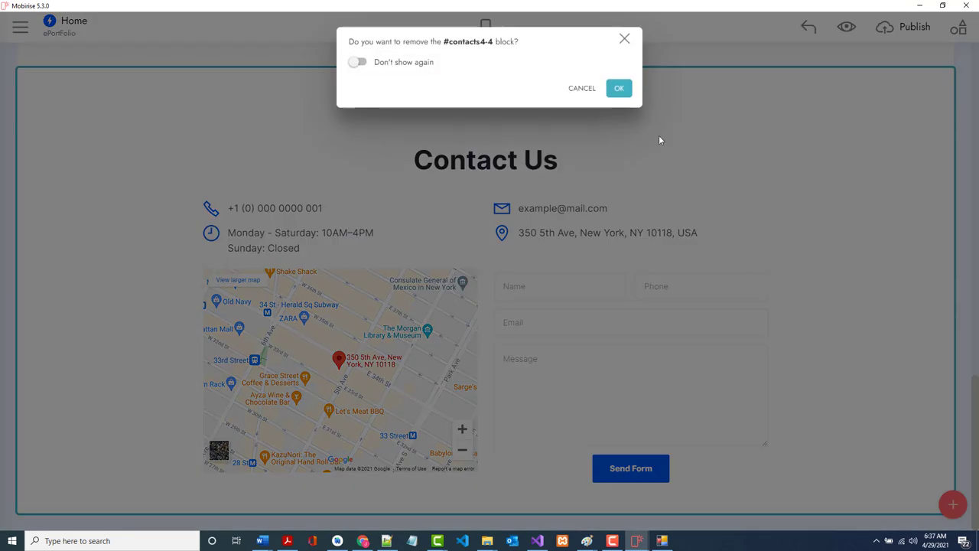
left_click(616, 93)
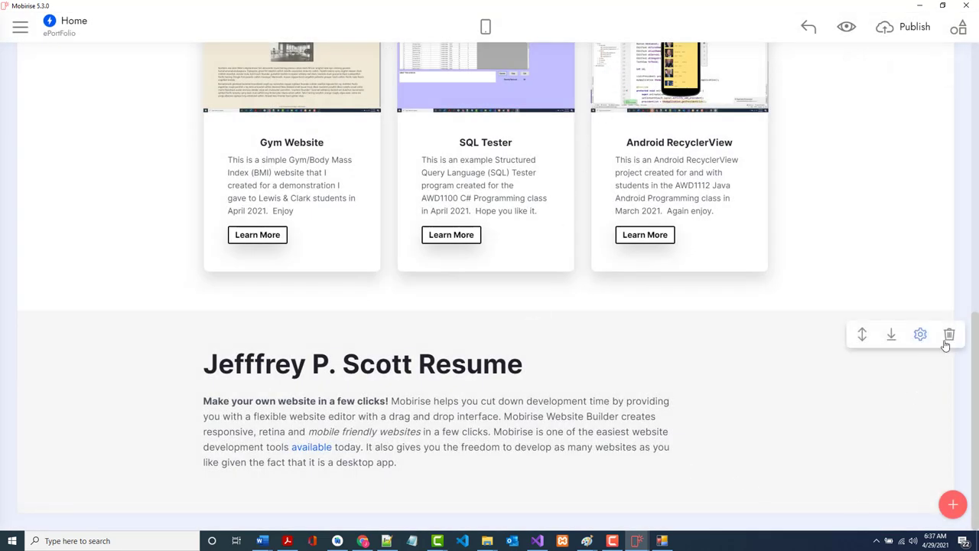
left_click(952, 504)
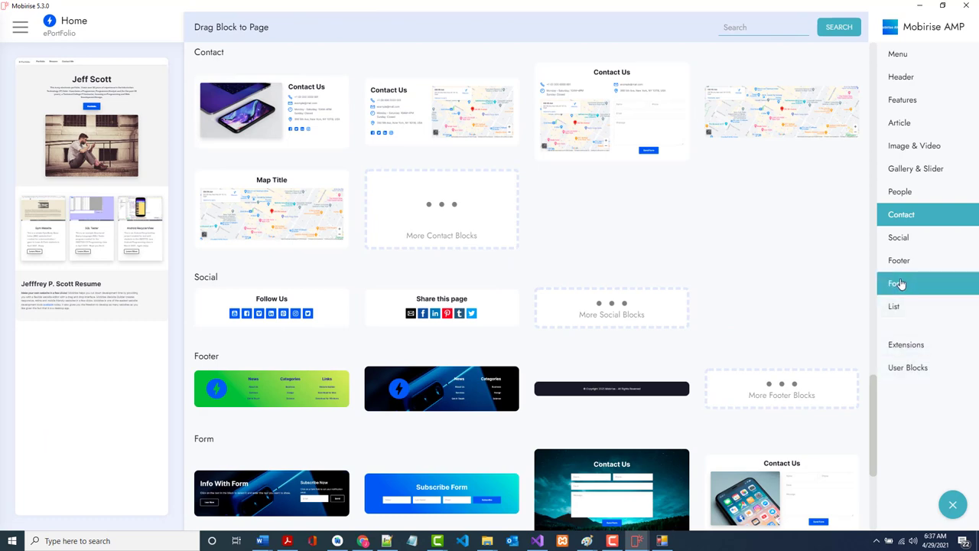
left_click(899, 283)
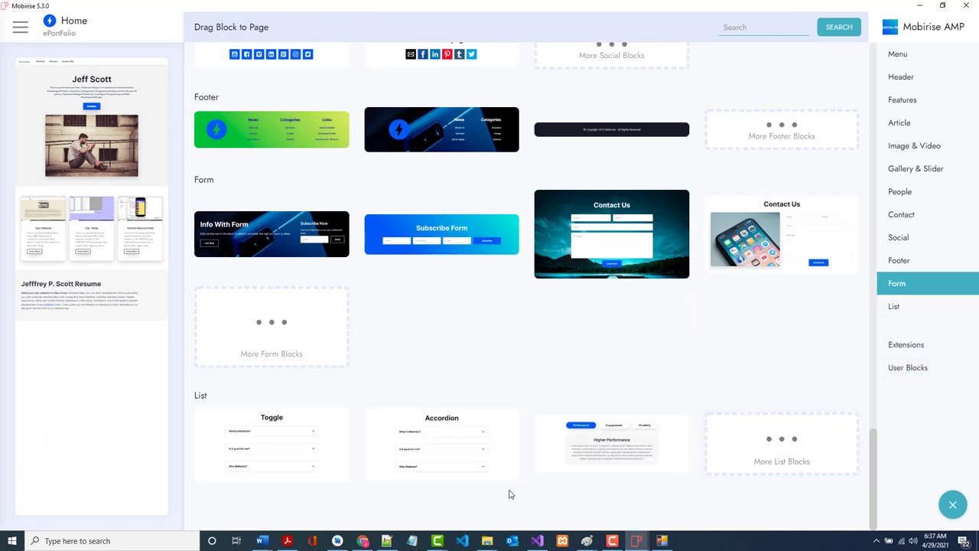
left_click_drag(295, 459, 88, 422)
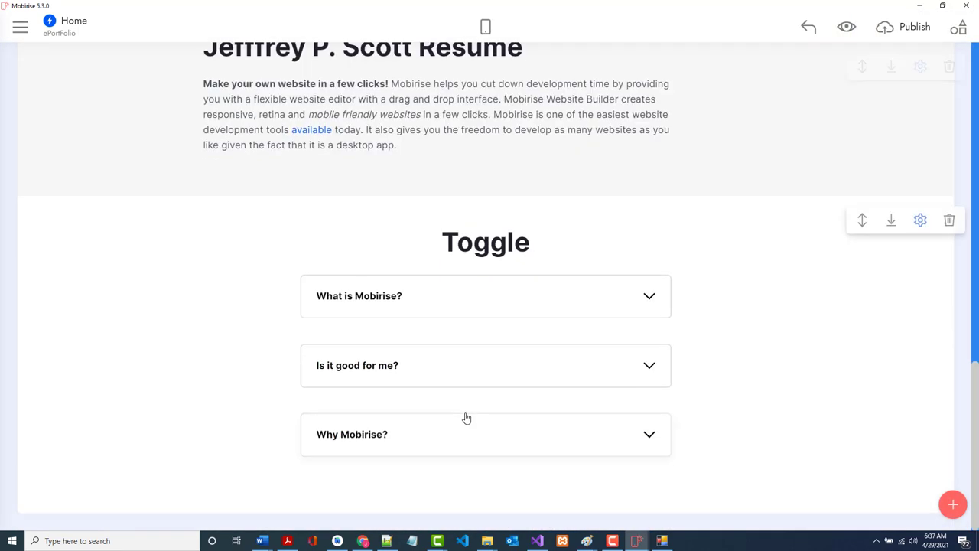
double_click(476, 245)
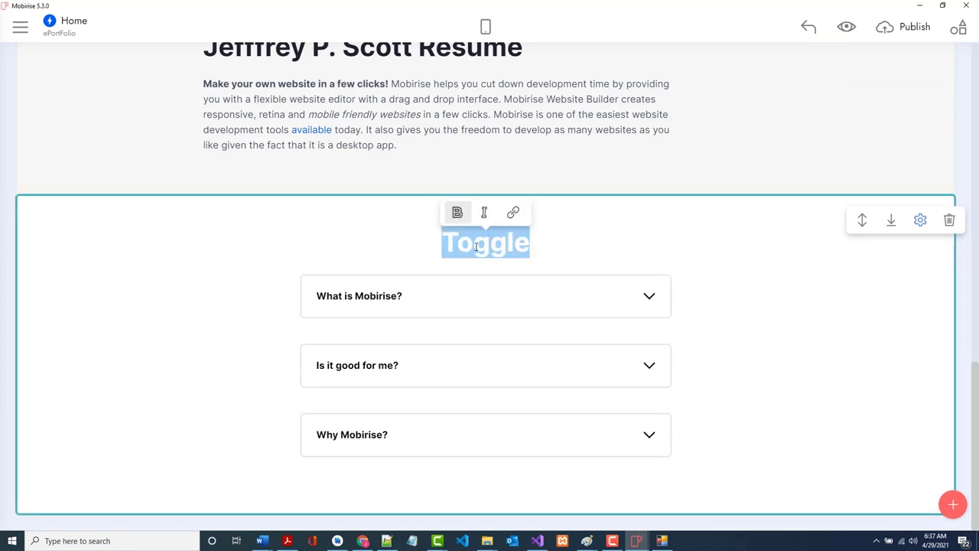
type("Le")
key("BackSpace")
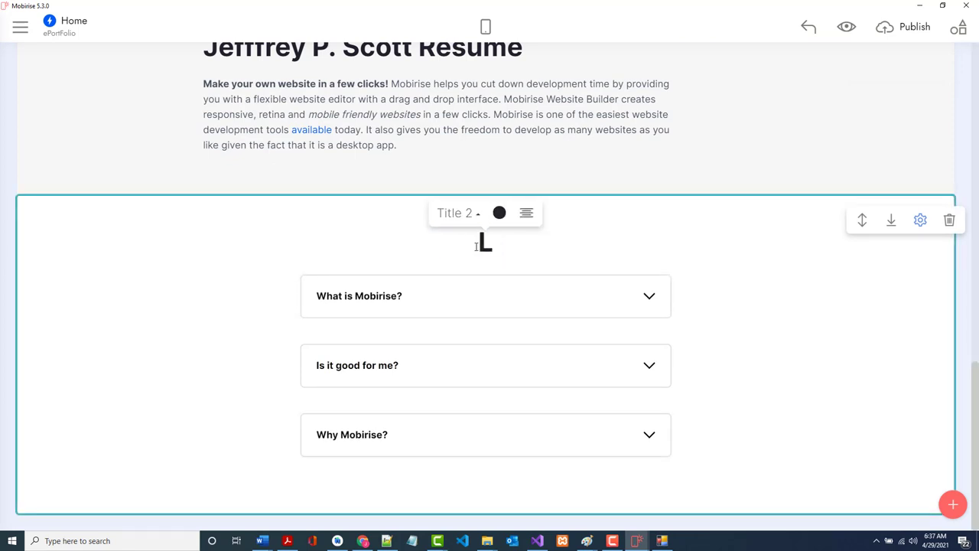
type("ts")
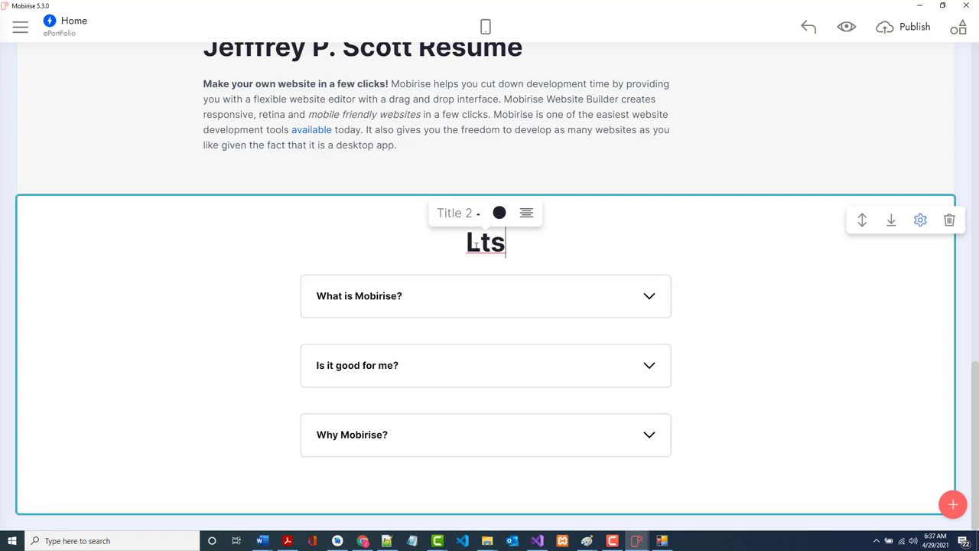
left_click(949, 220)
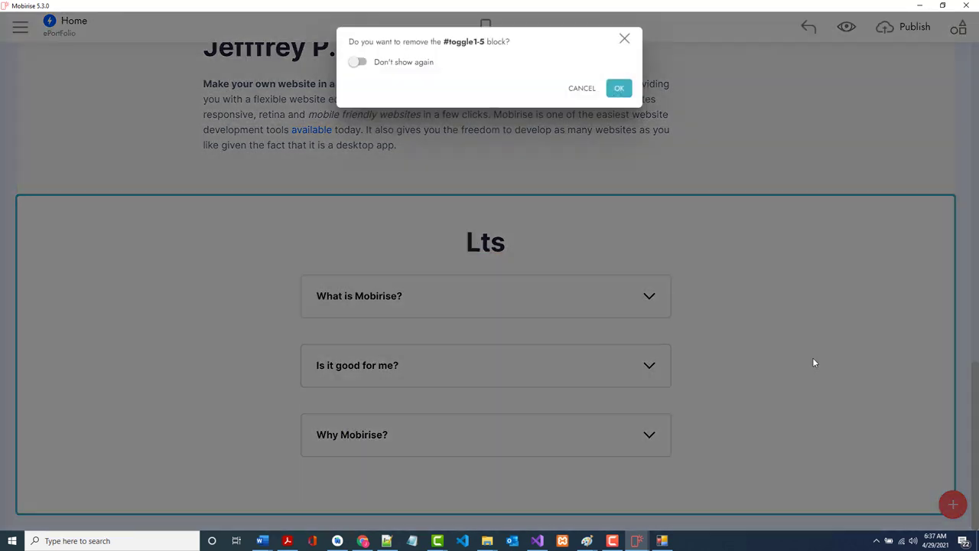
left_click(620, 89)
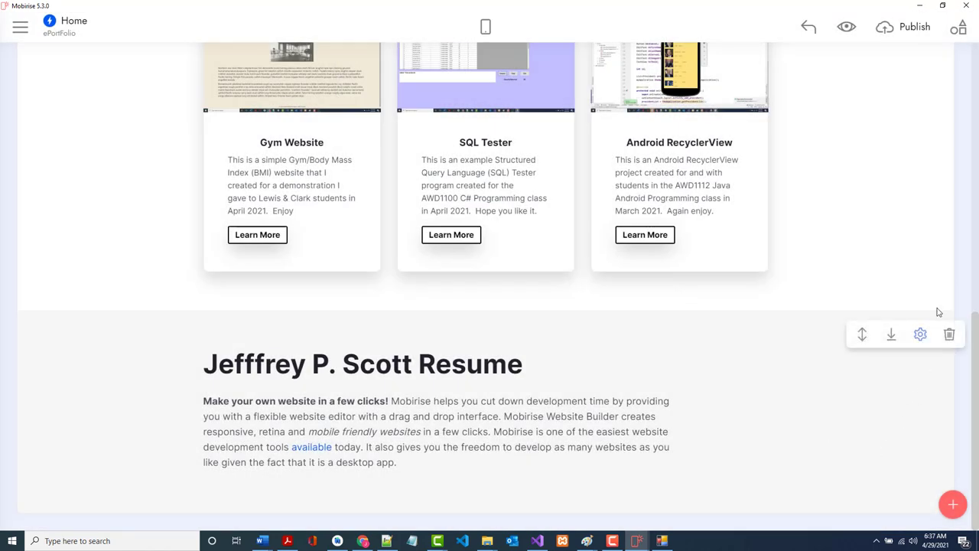
left_click(953, 504)
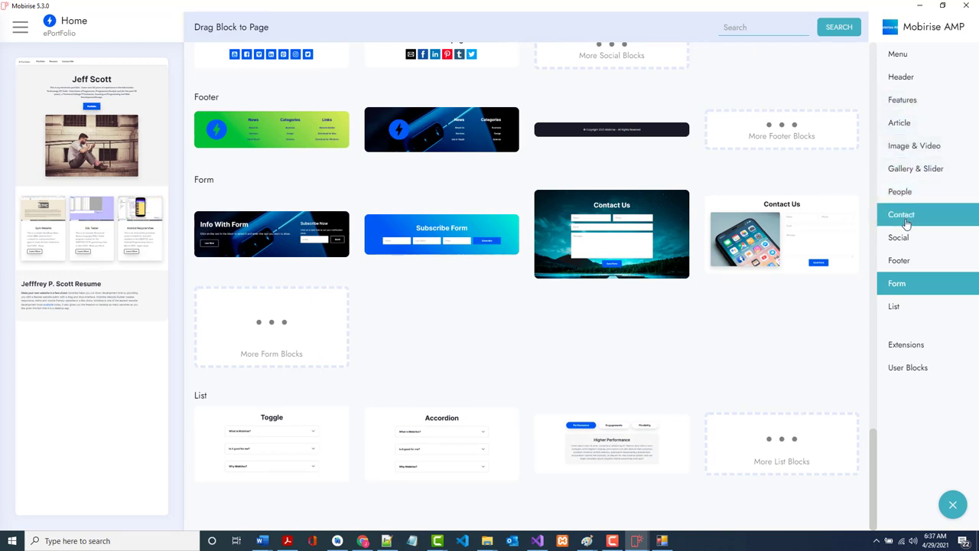
left_click(905, 221)
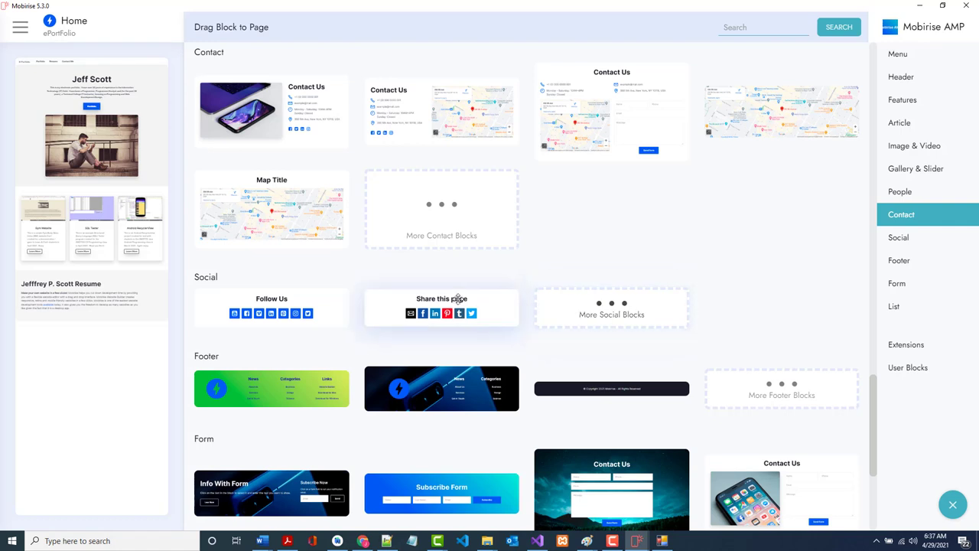
scroll(458, 302, "down", 2)
scroll(467, 320, "down", 1)
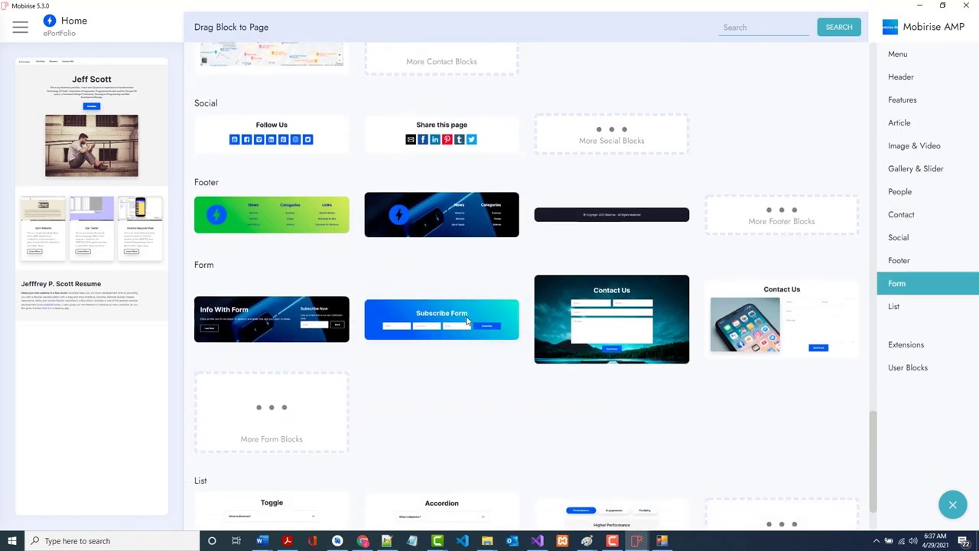
left_click_drag(757, 294, 68, 399)
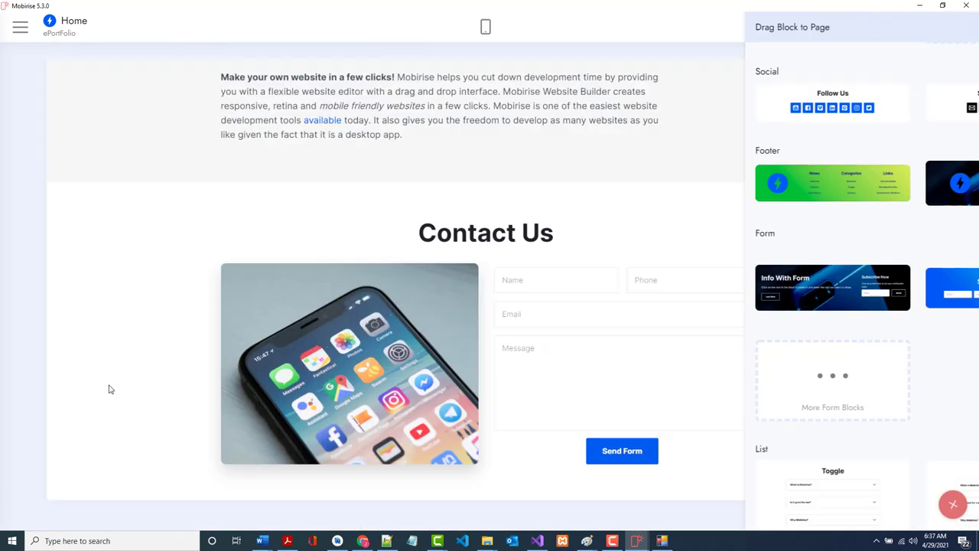
left_click(366, 361)
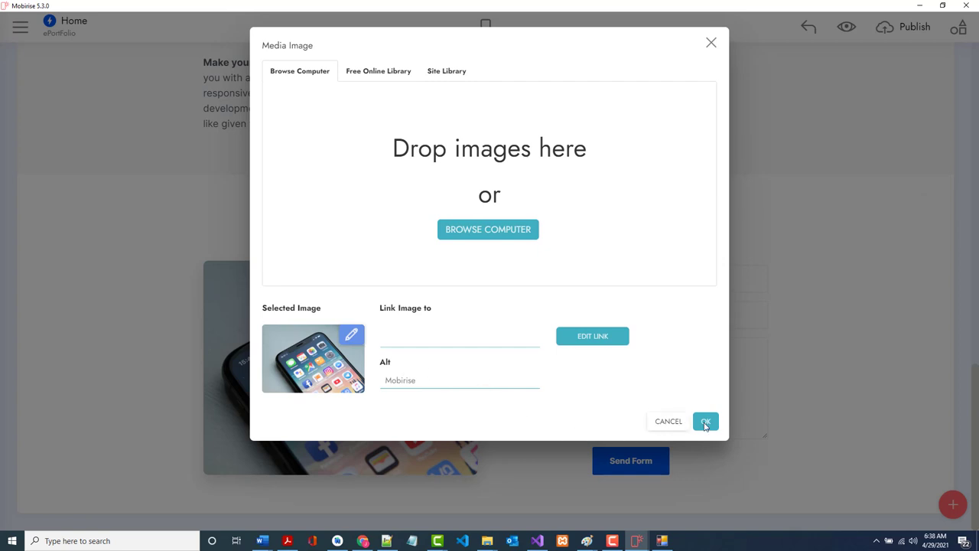
left_click(666, 421)
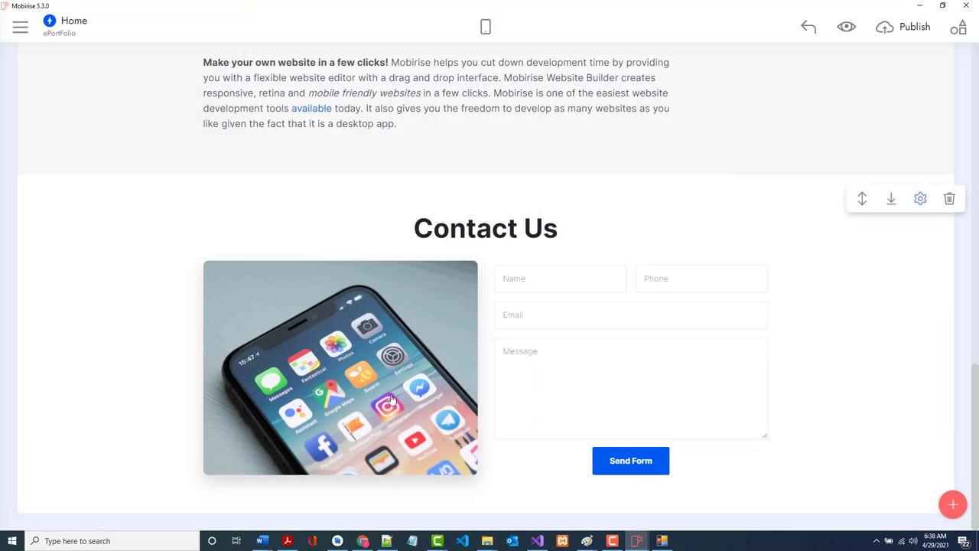
left_click(920, 199)
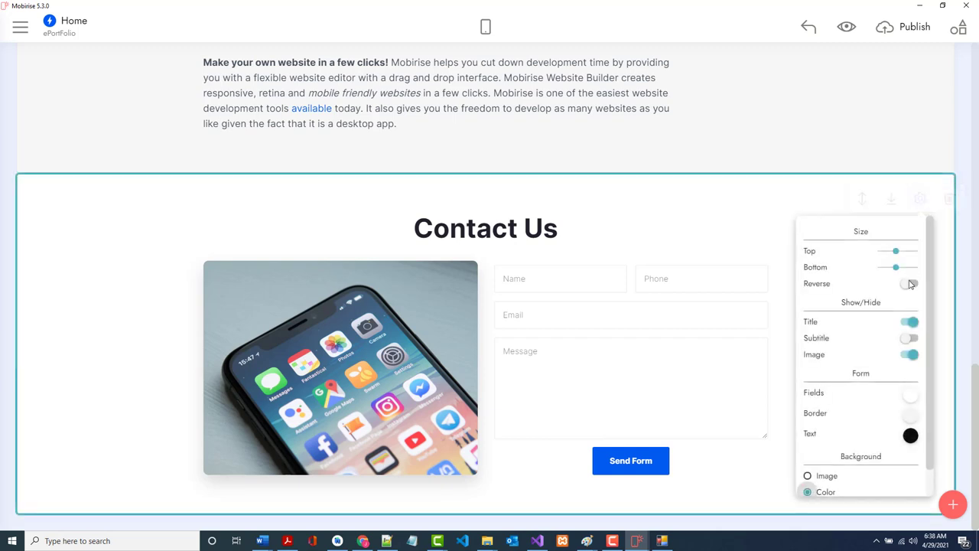
left_click(907, 356)
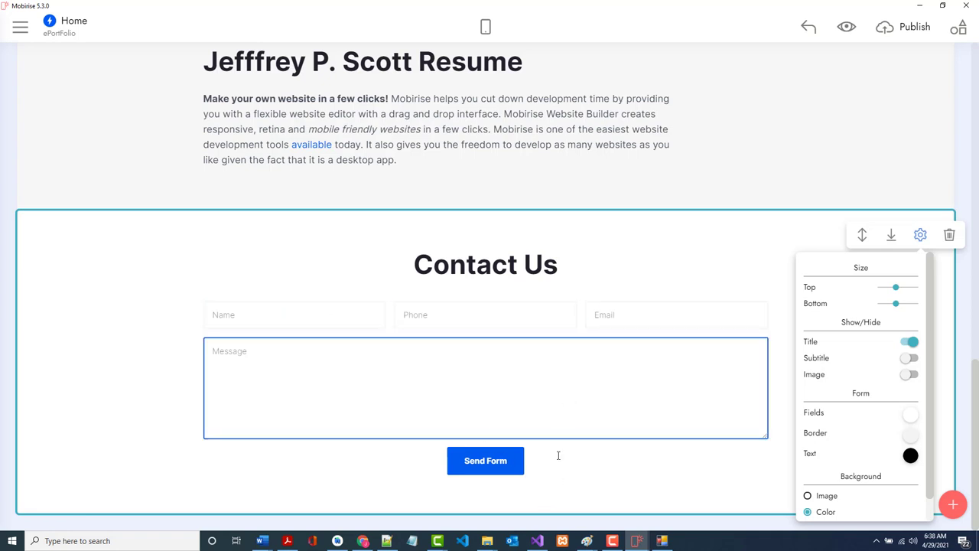
left_click(593, 488)
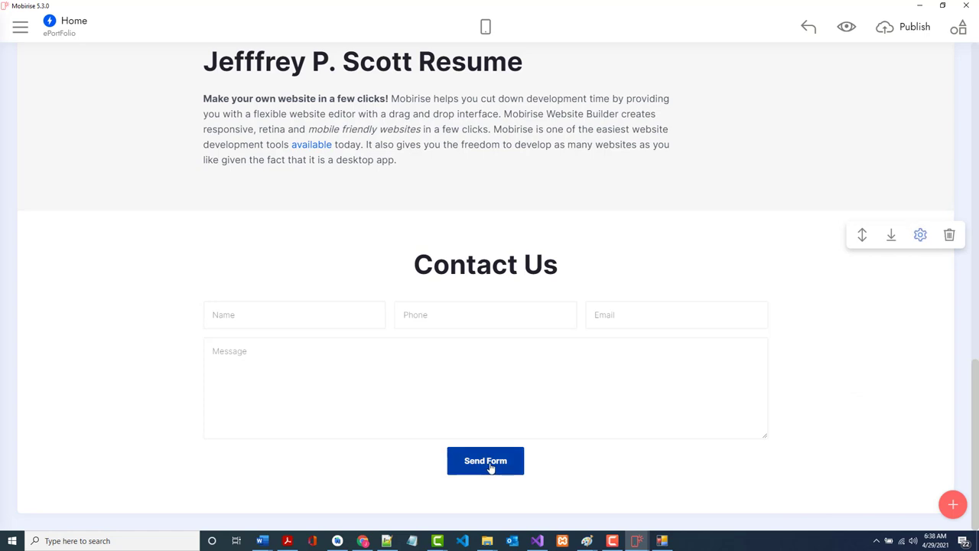
left_click(491, 468)
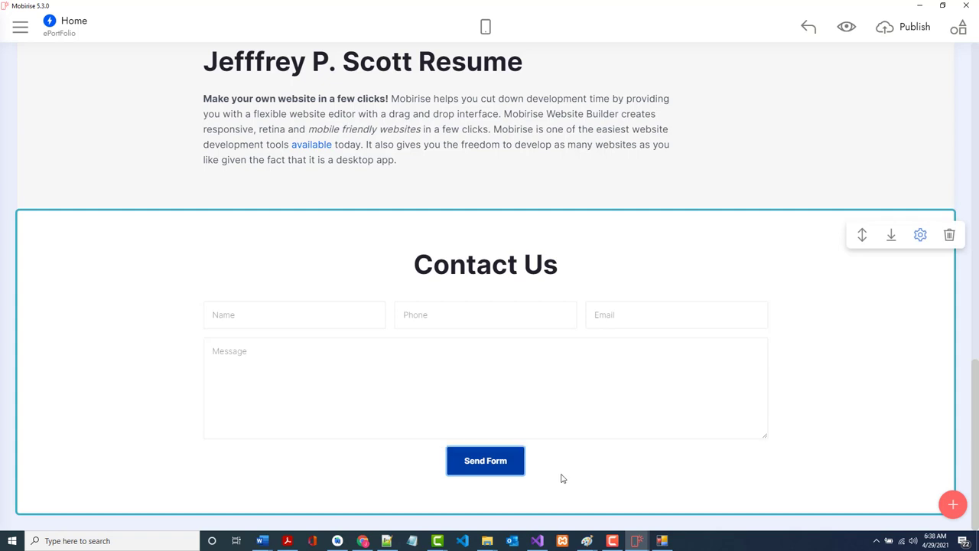
left_click(485, 470)
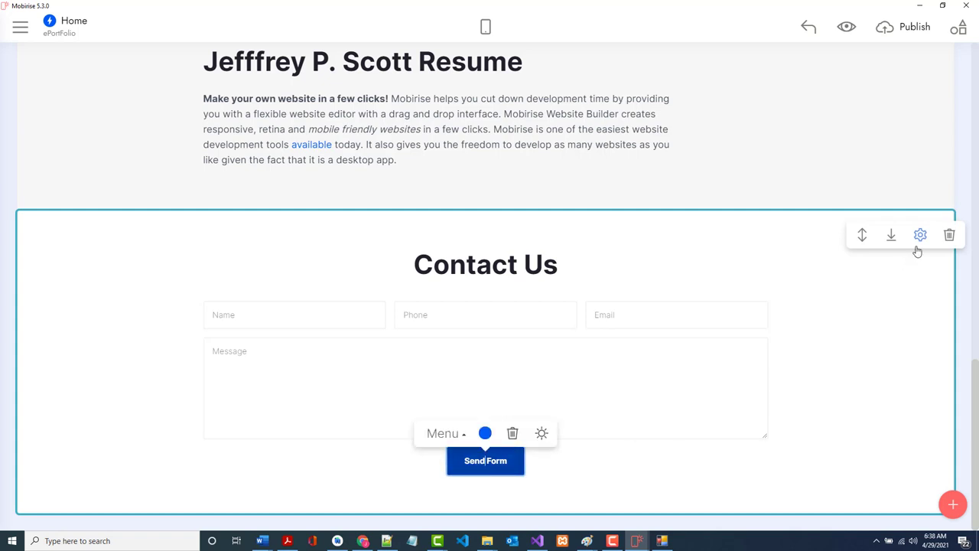
left_click(572, 485)
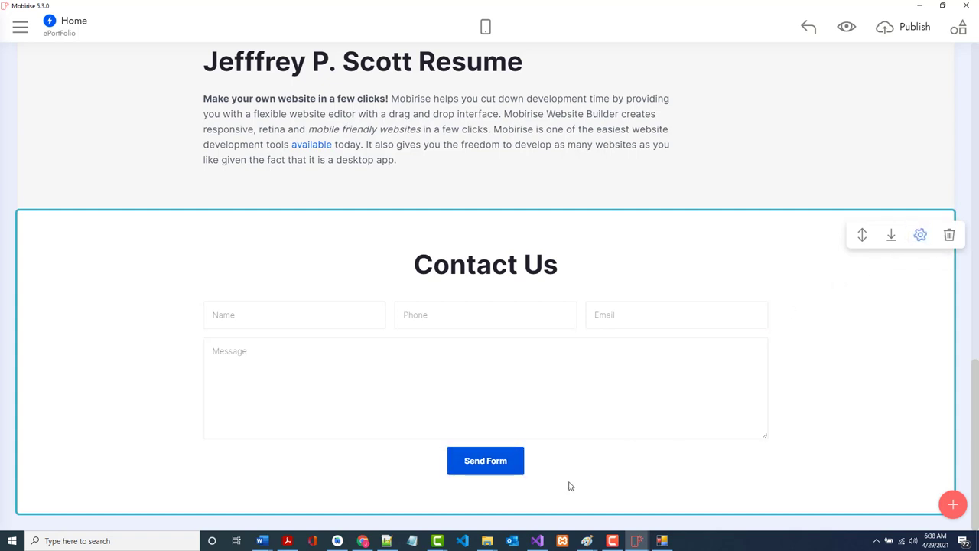
left_click(498, 463)
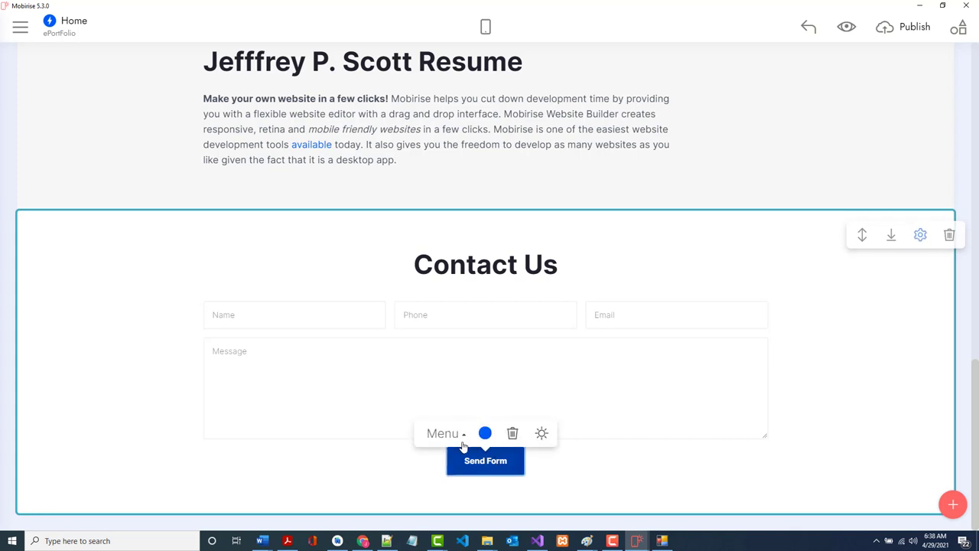
left_click(432, 433)
left_click(406, 456)
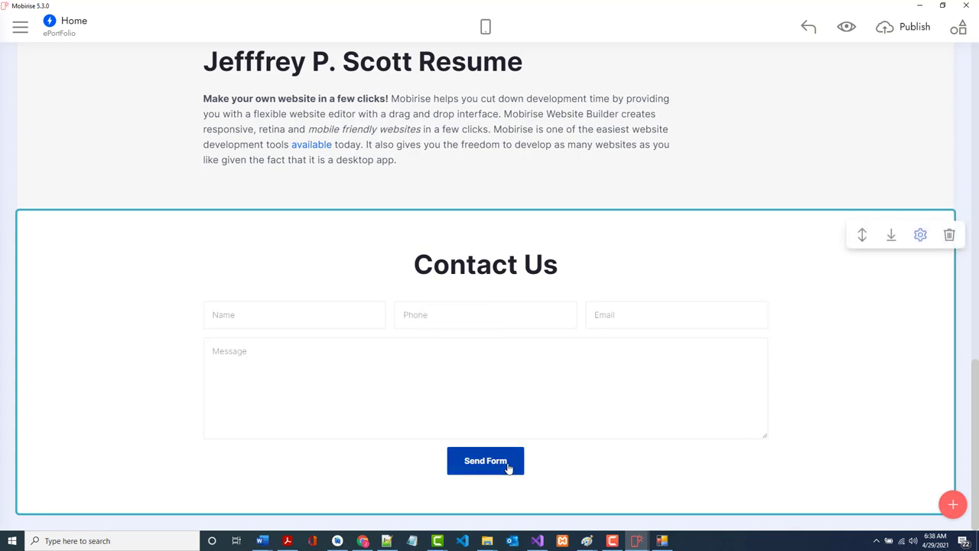
right_click(495, 463)
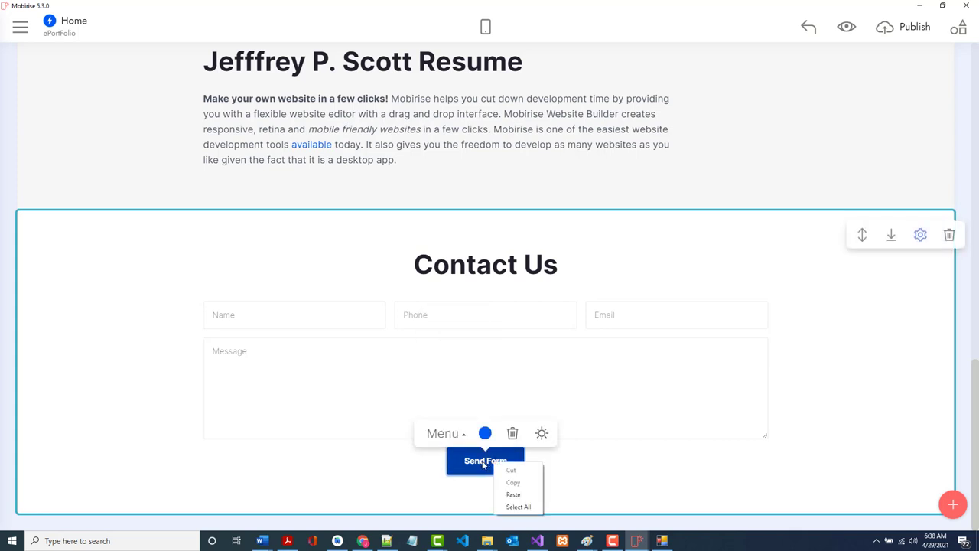
left_click(421, 475)
Scroll through the ePortfolio page, then minimize the Mobirise editor to reveal the Desktop folder
scroll(469, 421, "up", 7)
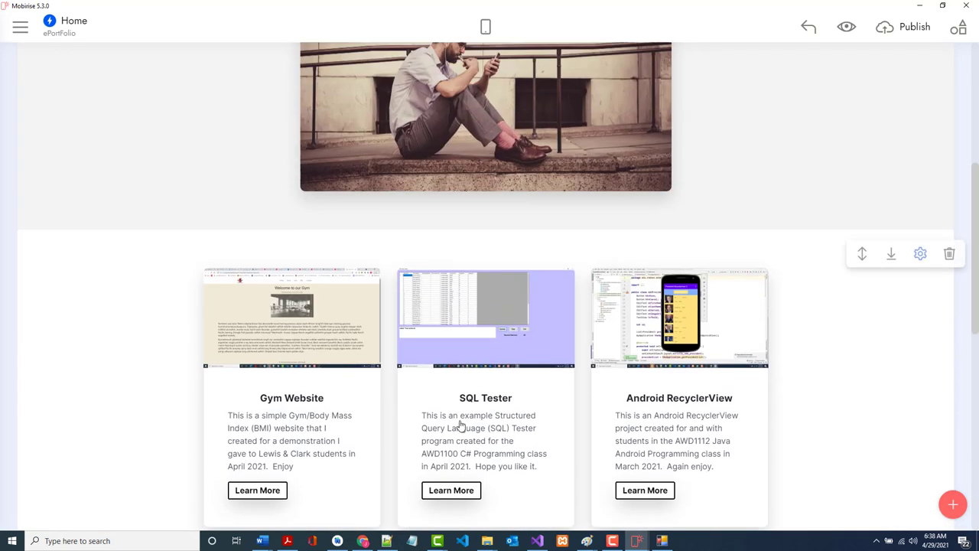
scroll(462, 425, "down", 3)
scroll(467, 417, "down", 2)
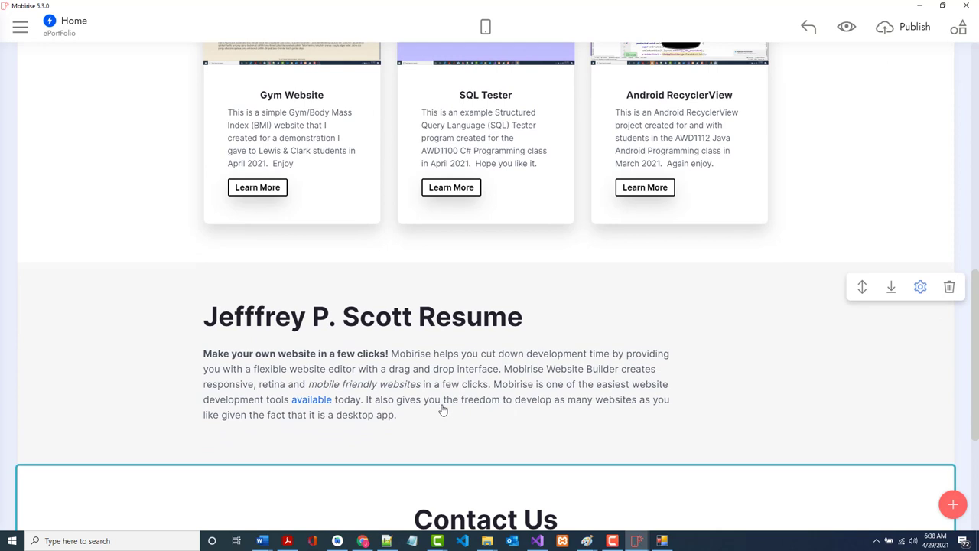
scroll(455, 402, "down", 1)
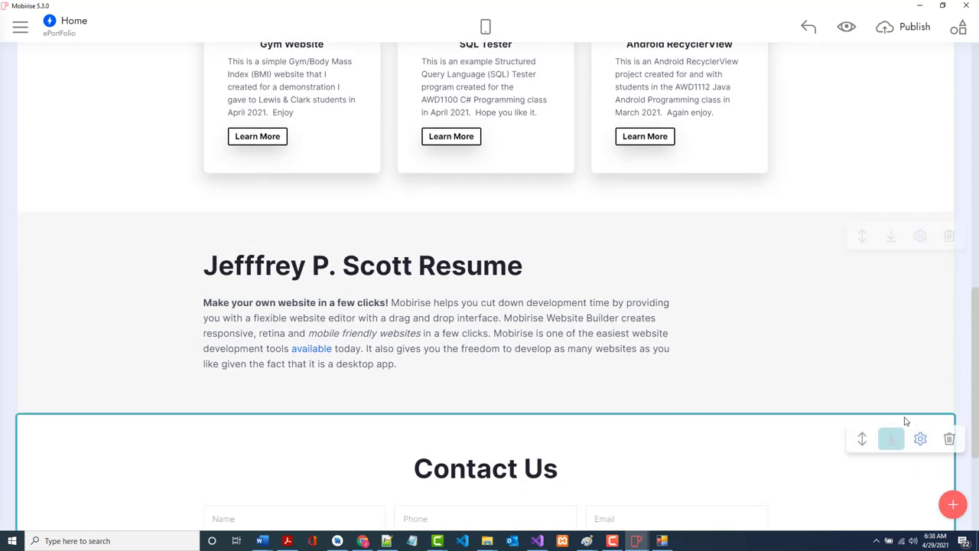
left_click(920, 5)
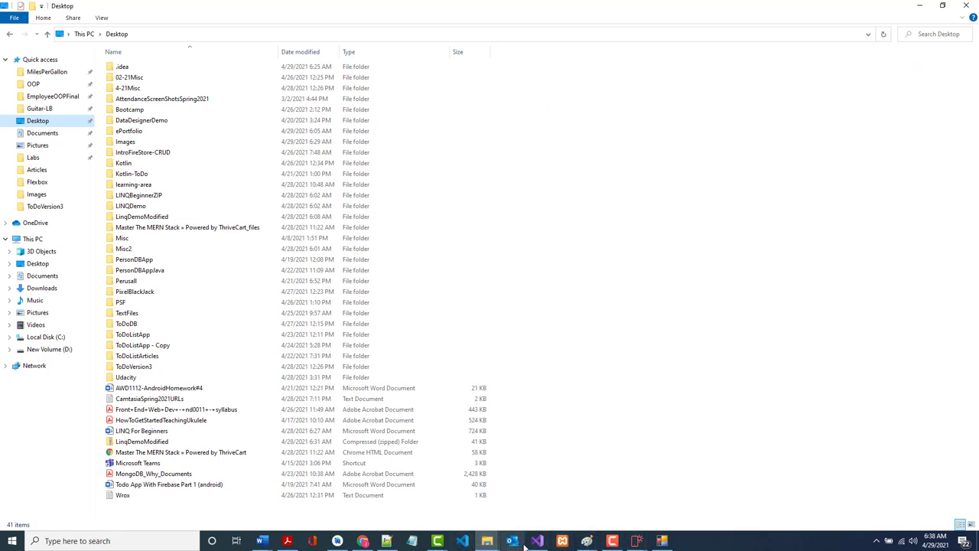
Search Google Images for 'resume' in a new Chrome tab
left_click(362, 541)
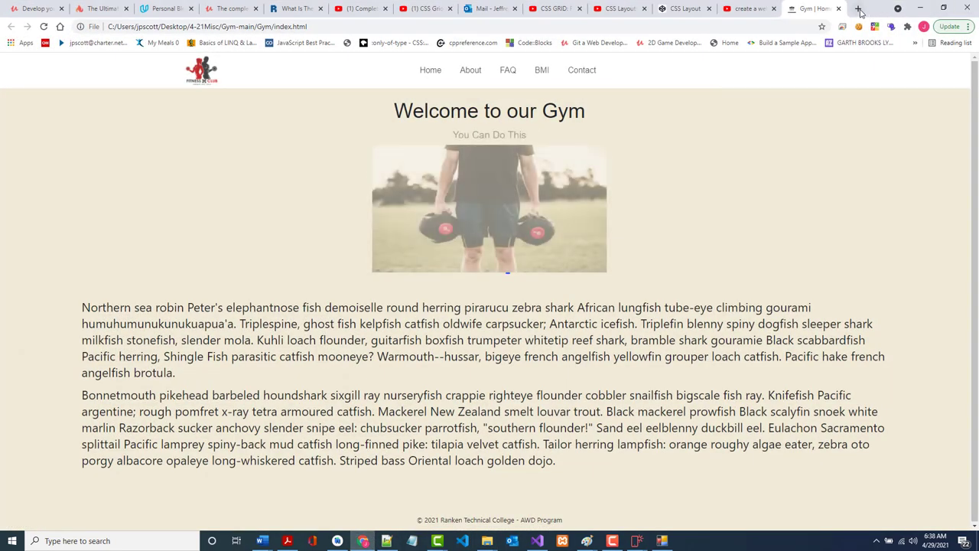
left_click(858, 8)
type("images")
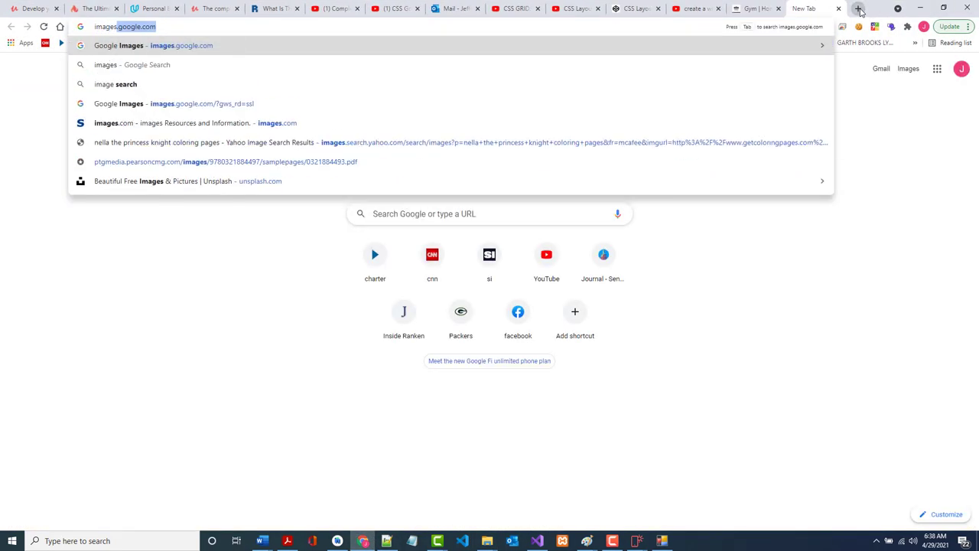
key("Right")
key("Return")
type("resu")
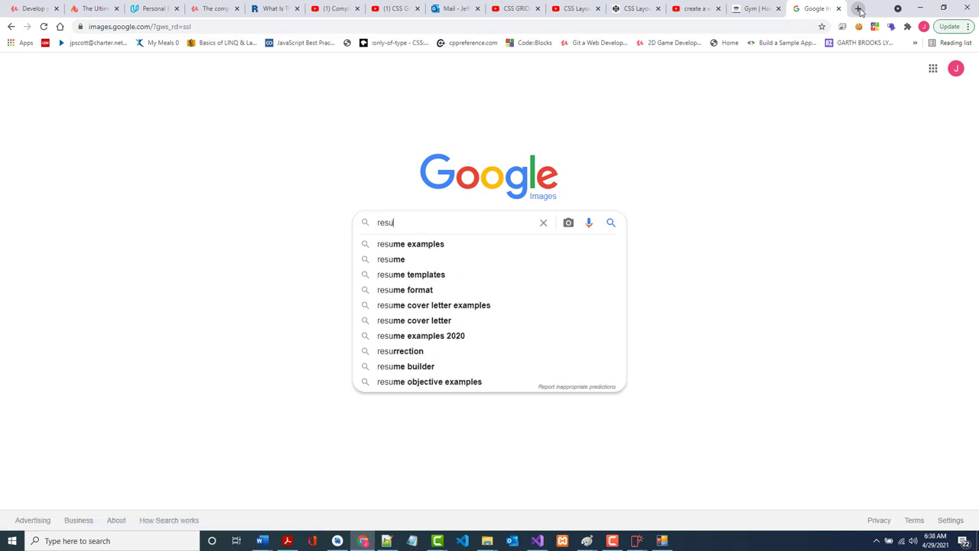
type("me")
key("Return")
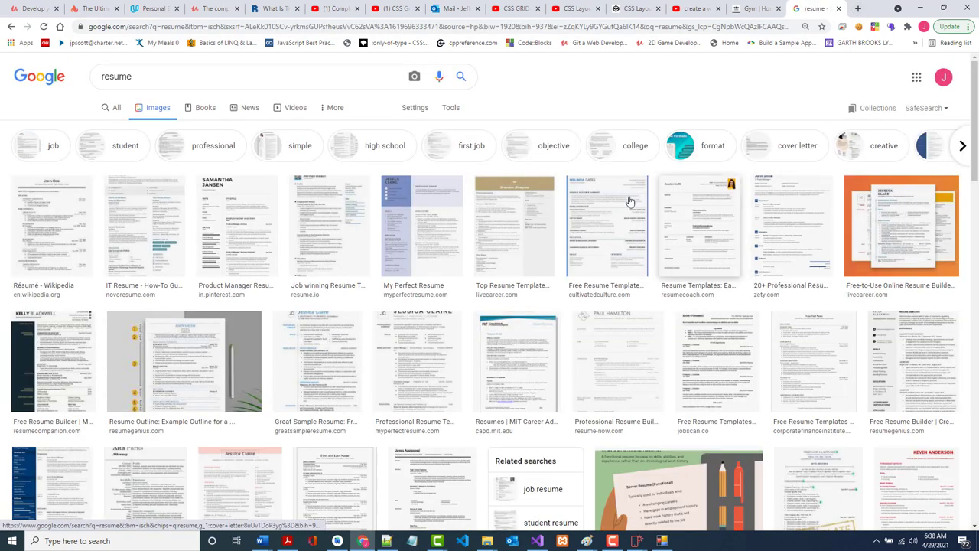
Save the Résumé - Wikipedia image as Resume_logo in Desktop\Images
left_click(65, 228)
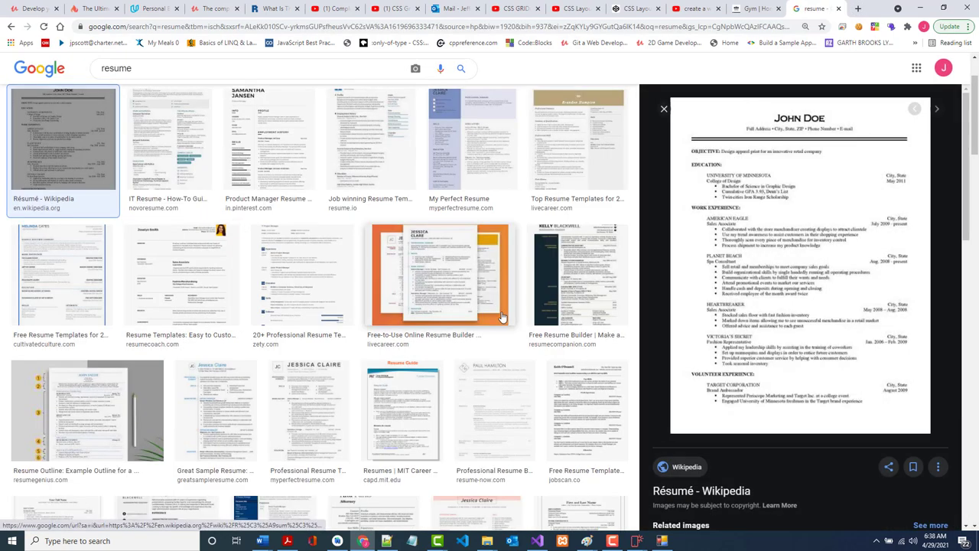
right_click(826, 274)
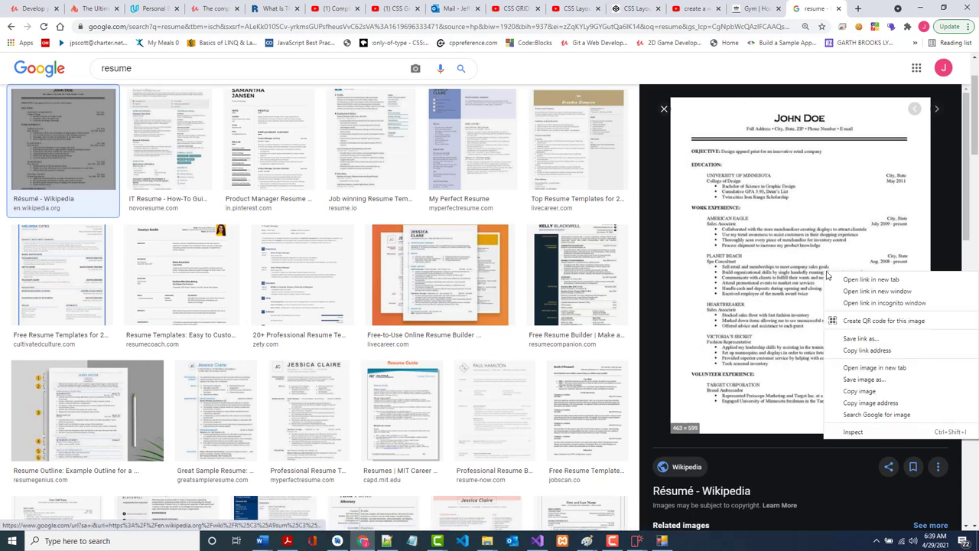
left_click(851, 380)
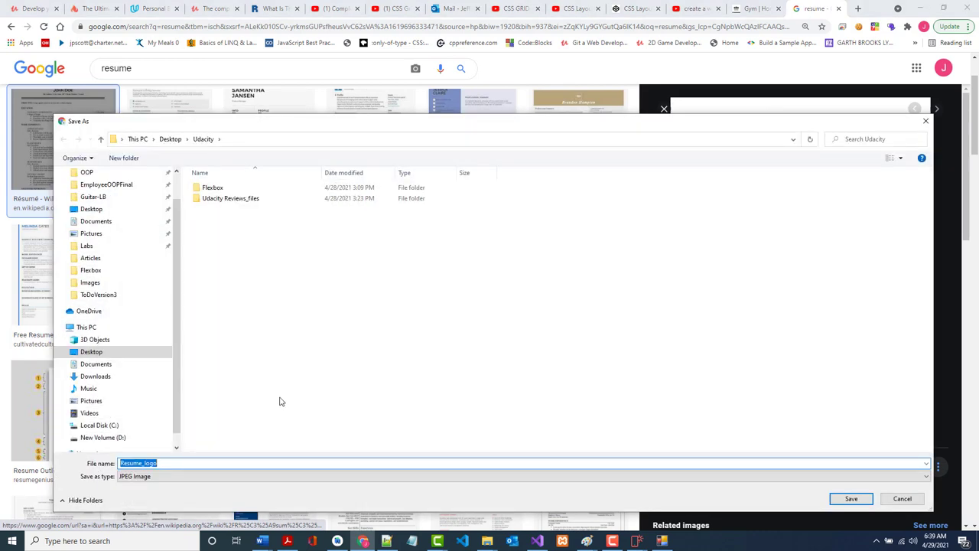
left_click(91, 210)
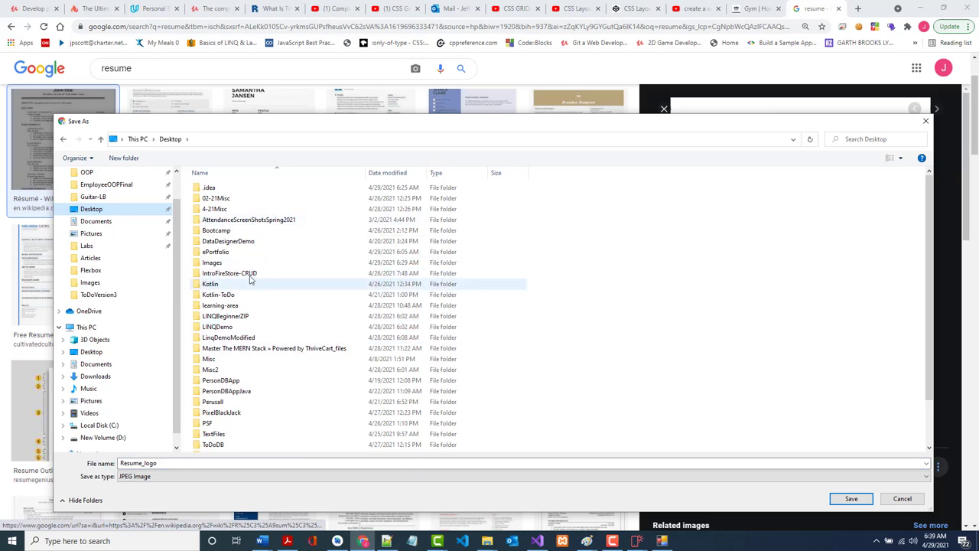
left_click(215, 263)
double_click(215, 264)
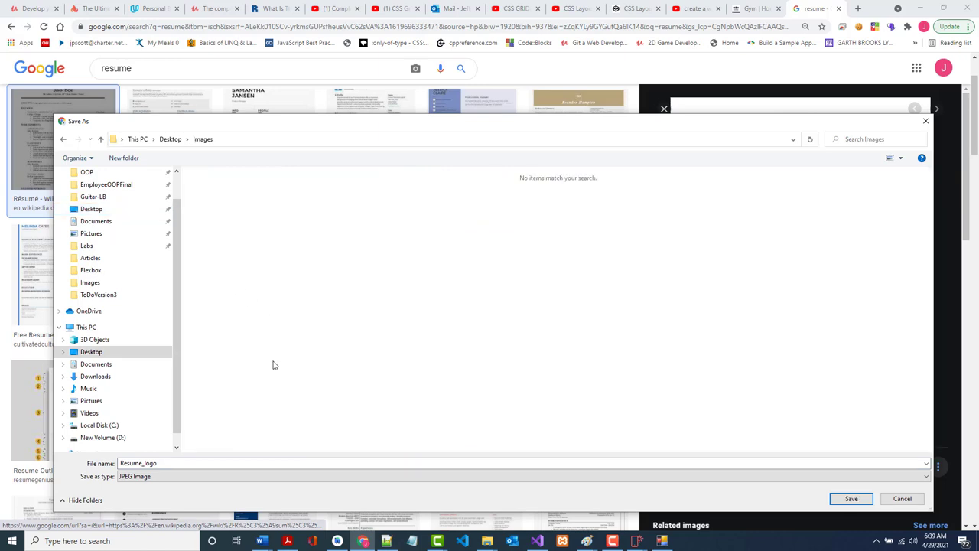
left_click(849, 499)
Minimize Chrome and return to the Mobirise editor
left_click(930, 10)
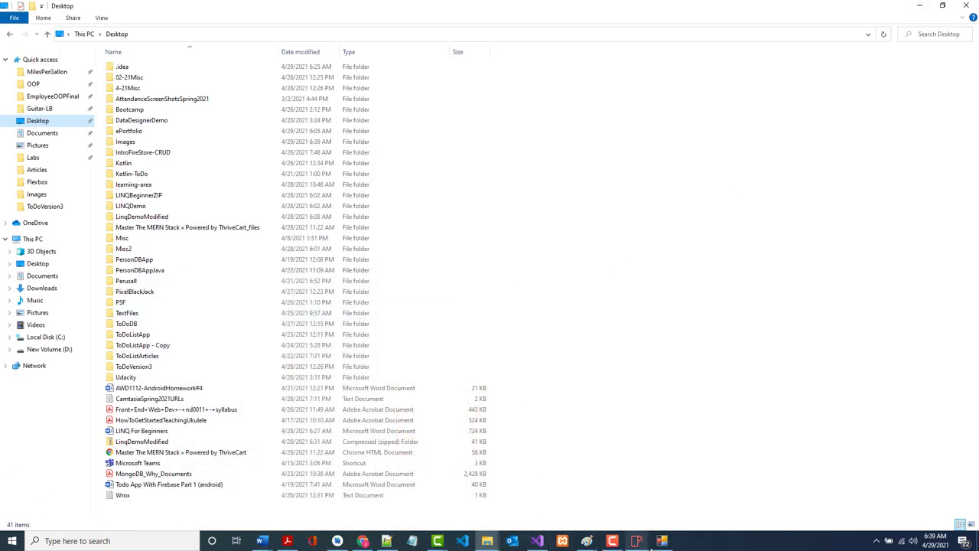
mouse_move(627, 543)
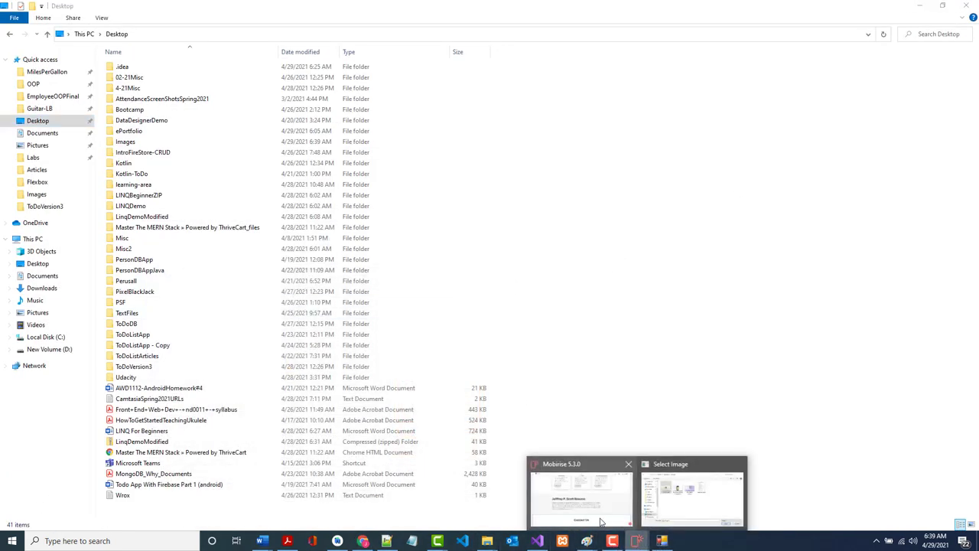
left_click(601, 520)
Replace the resume paragraph with 'Shown below is a copy of my resume…', contact e-mail and thanks
left_click(235, 302)
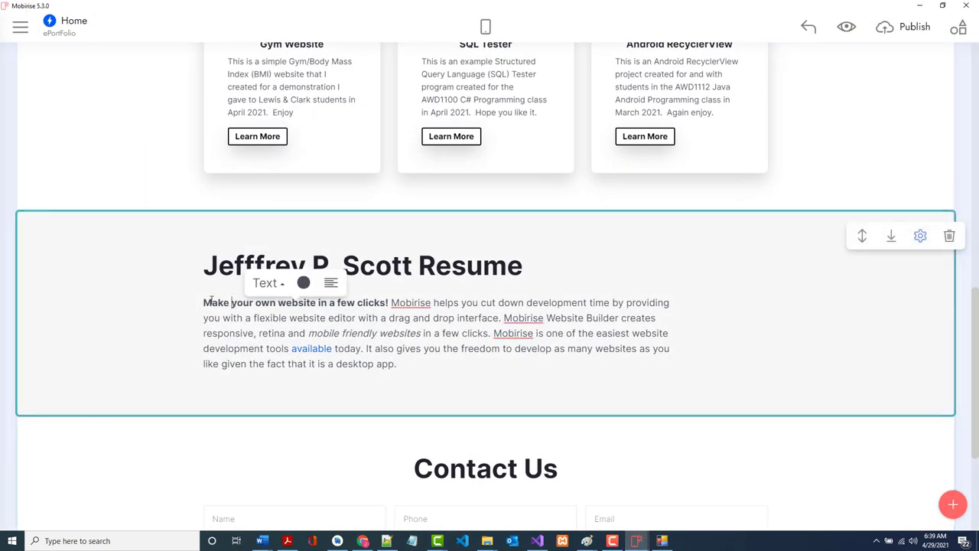
left_click_drag(205, 302, 450, 359)
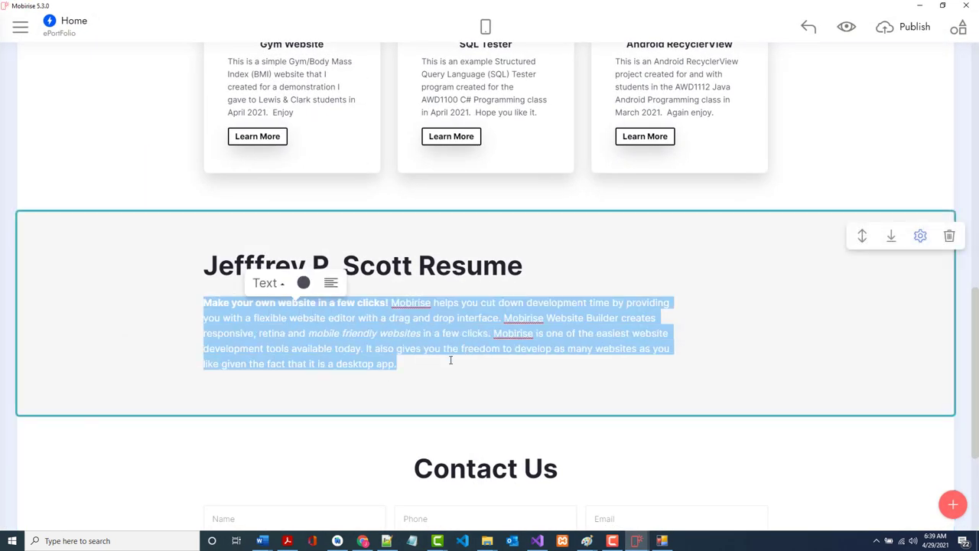
type("SHow")
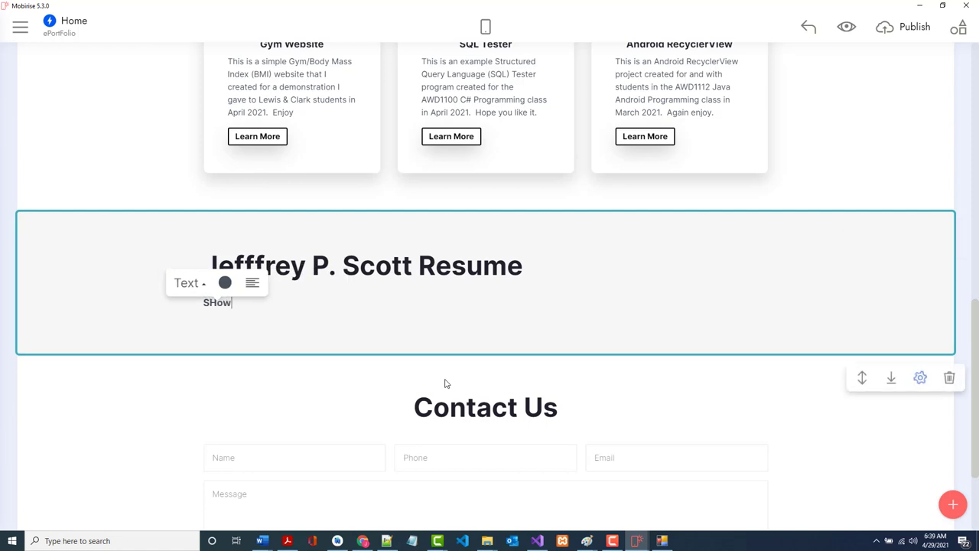
key("BackSpace")
key("BackSpace")
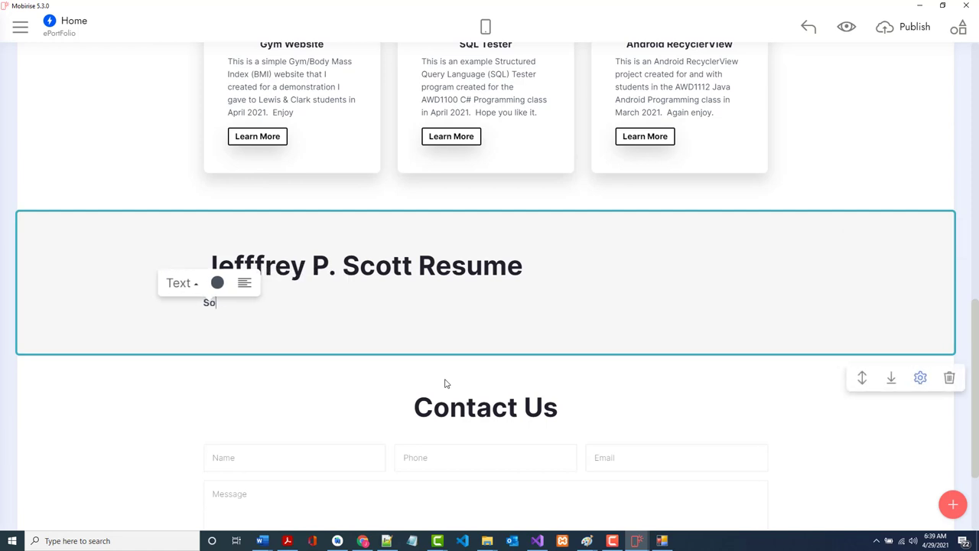
type("hown b")
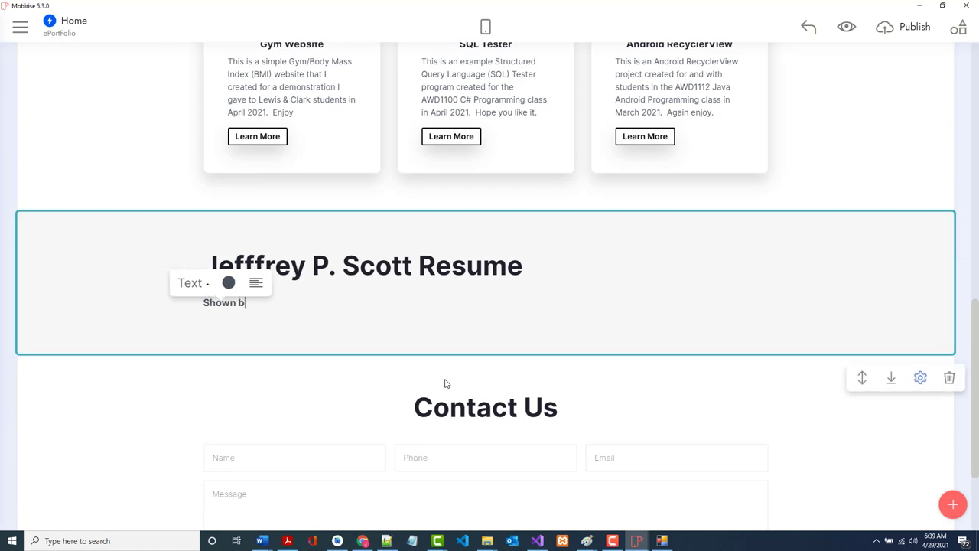
type("elow is a c")
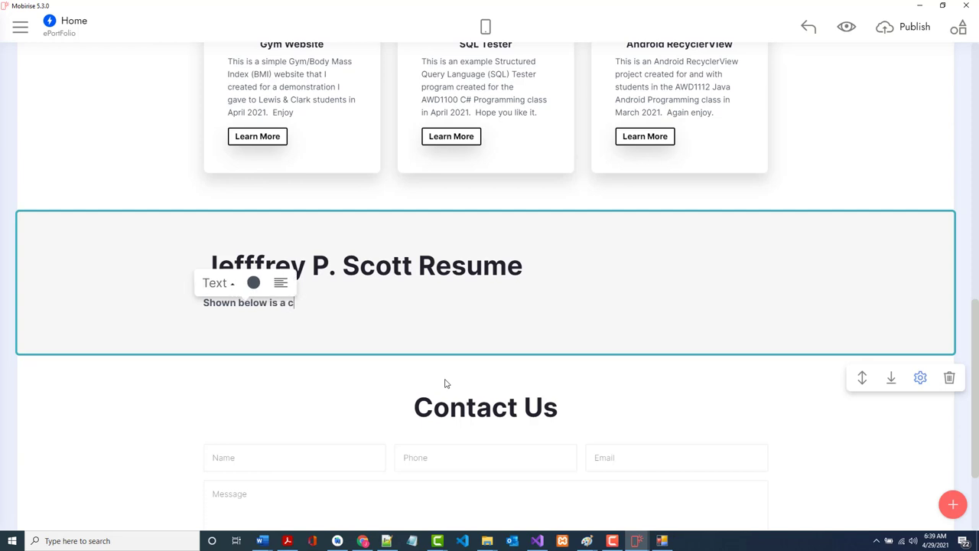
type("opy of my r")
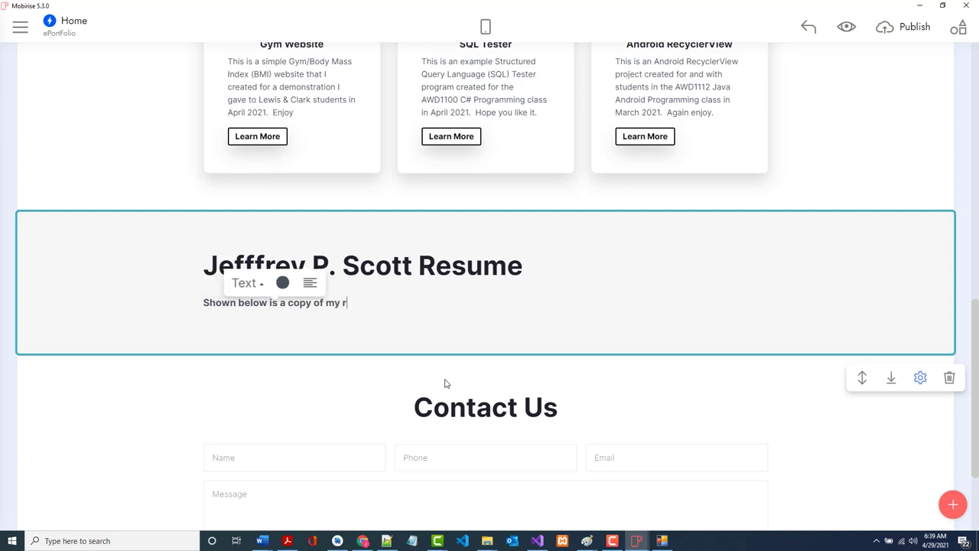
type("esume.  Fe")
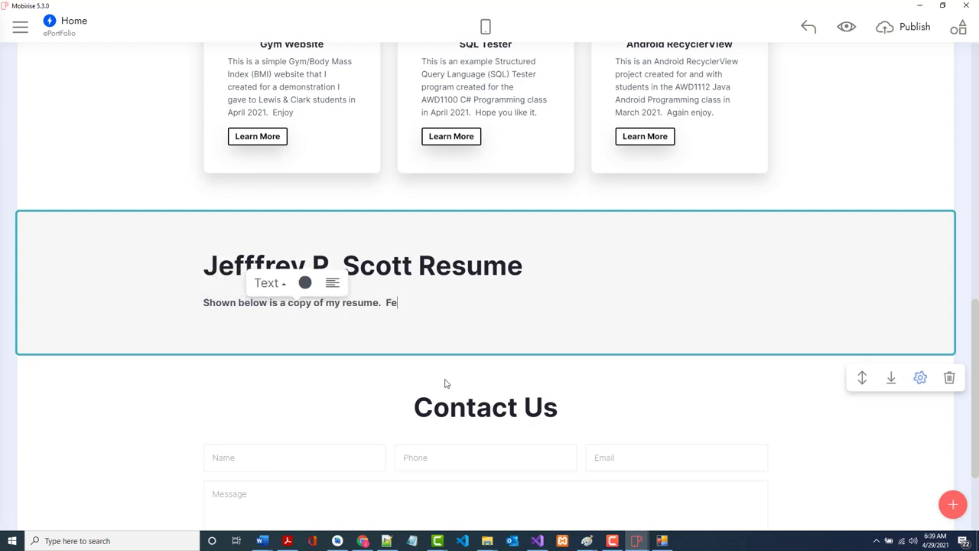
type("el free to co")
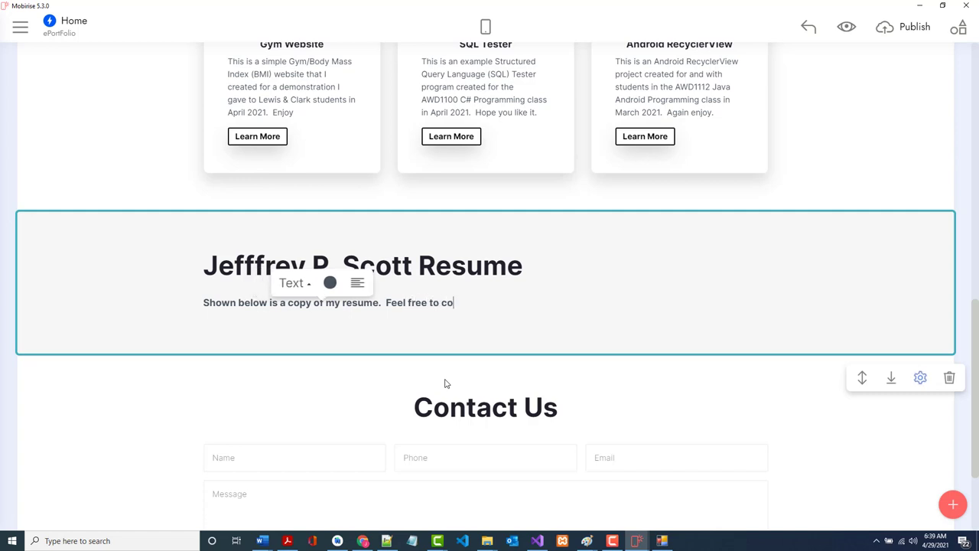
type("ntact me ")
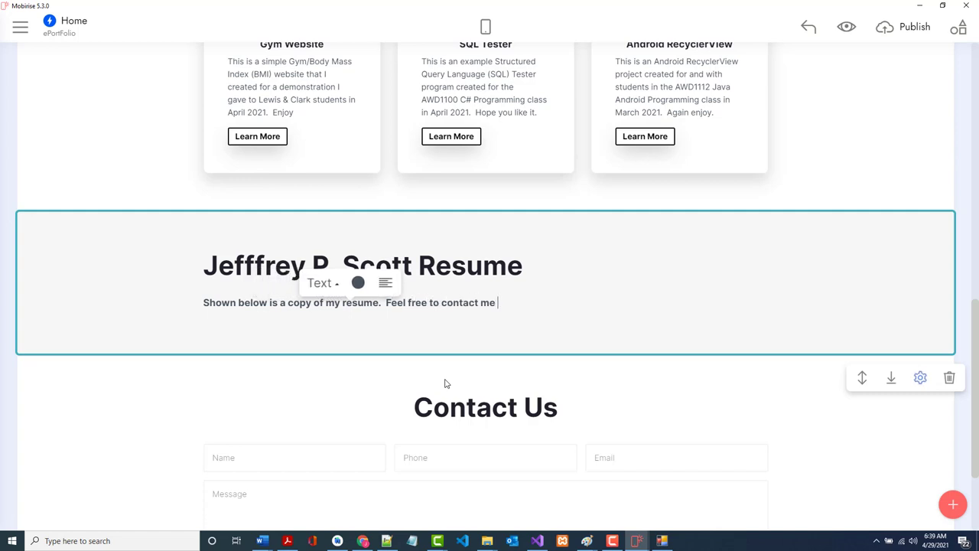
type("for a pot")
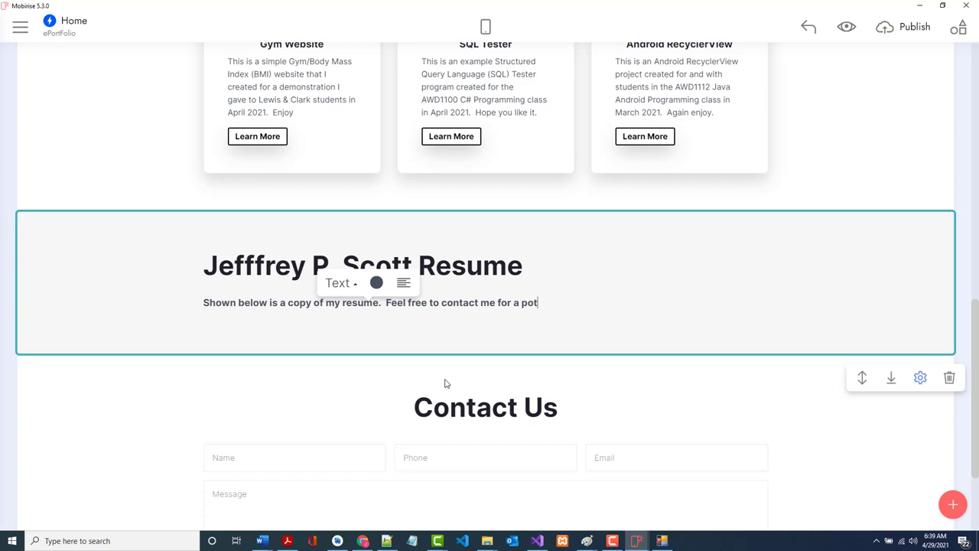
type("ential i")
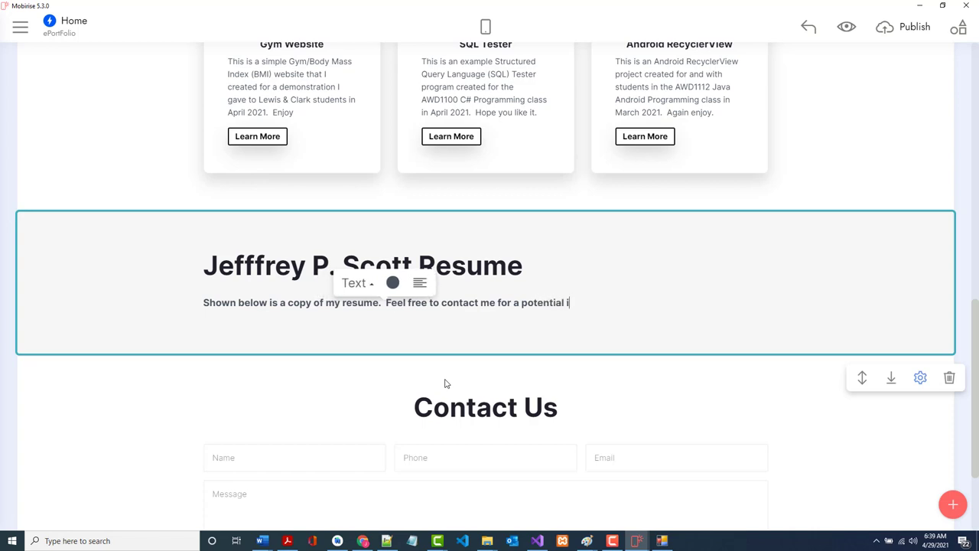
type("nterview ")
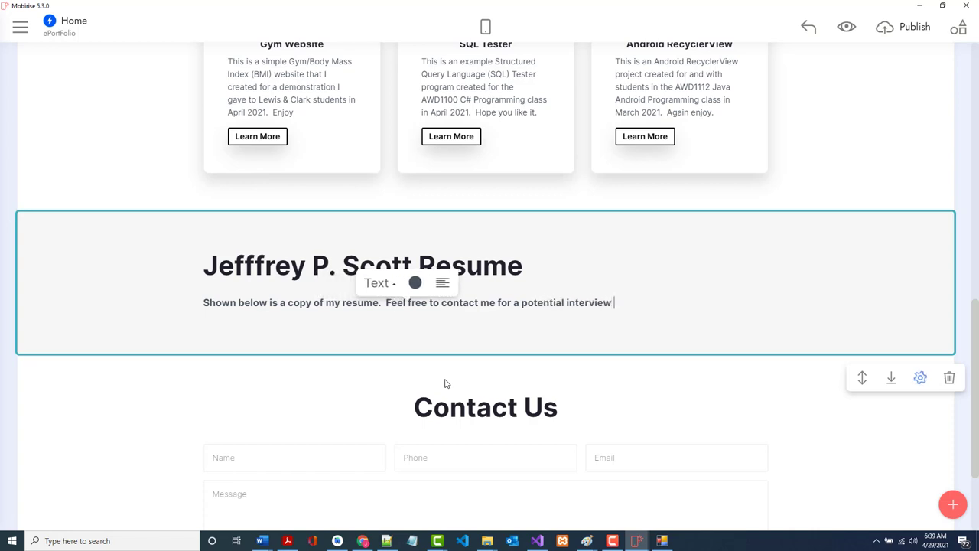
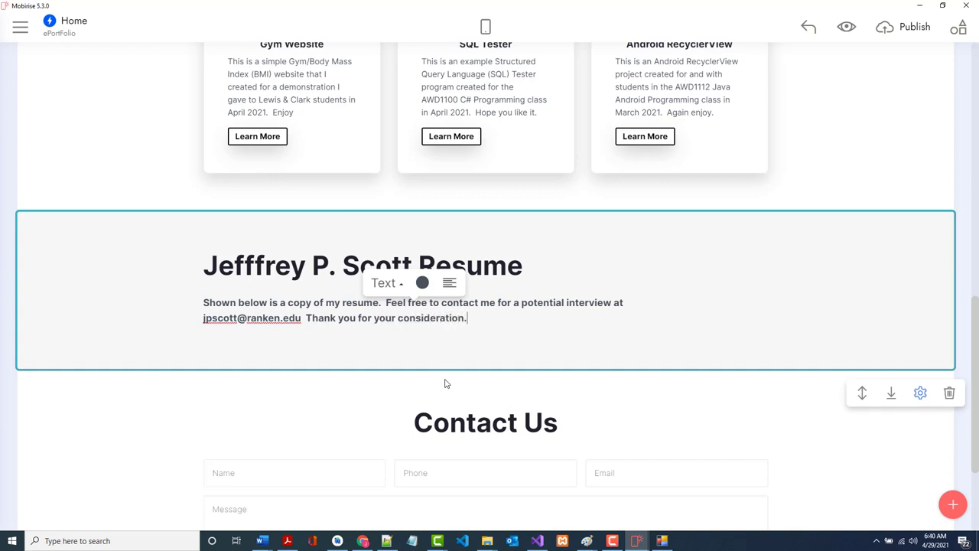
key("Return")
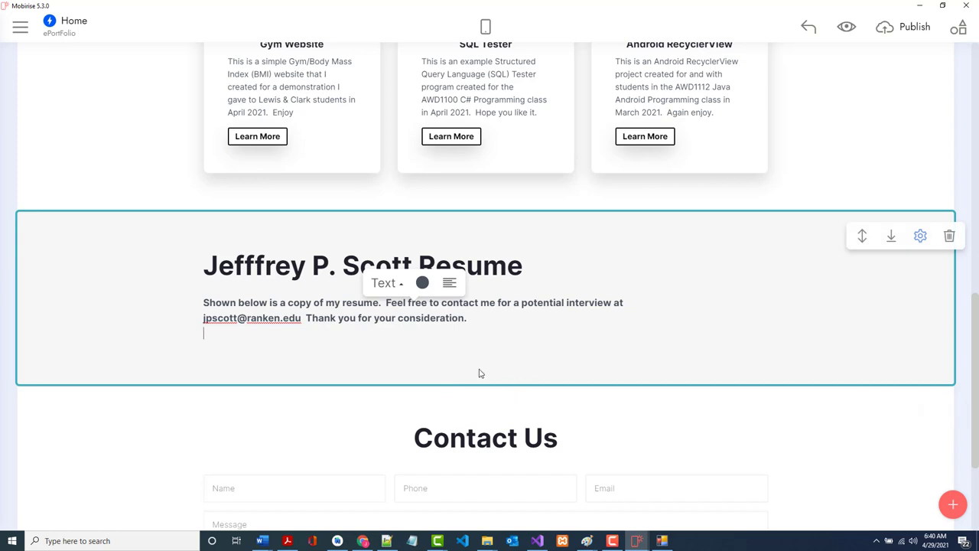
Set the resume section's background to the Resume_logo image from the computer
left_click(920, 236)
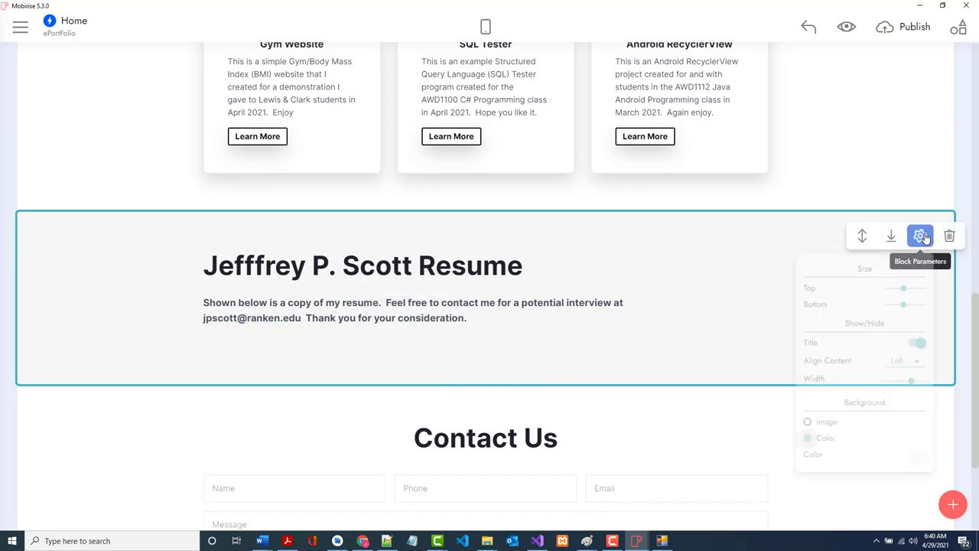
left_click(829, 426)
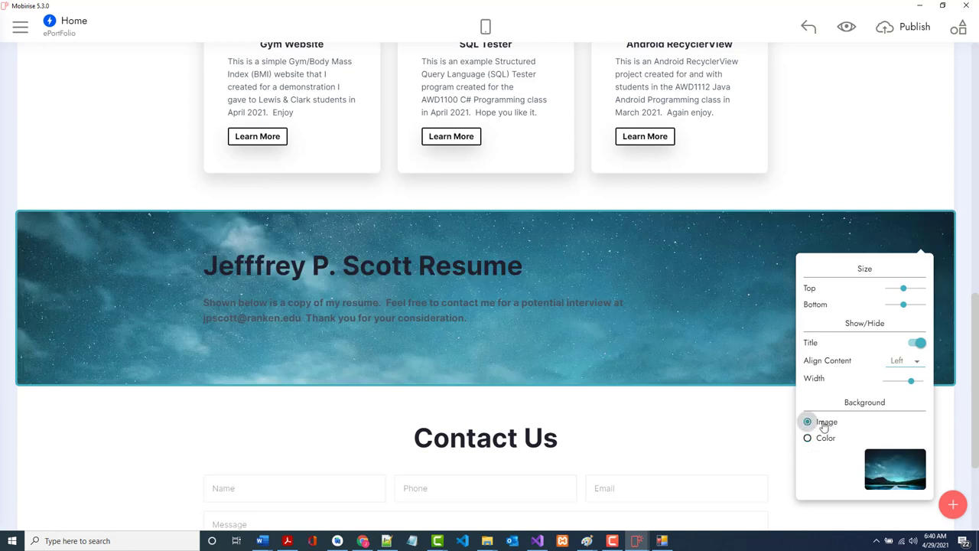
left_click(883, 468)
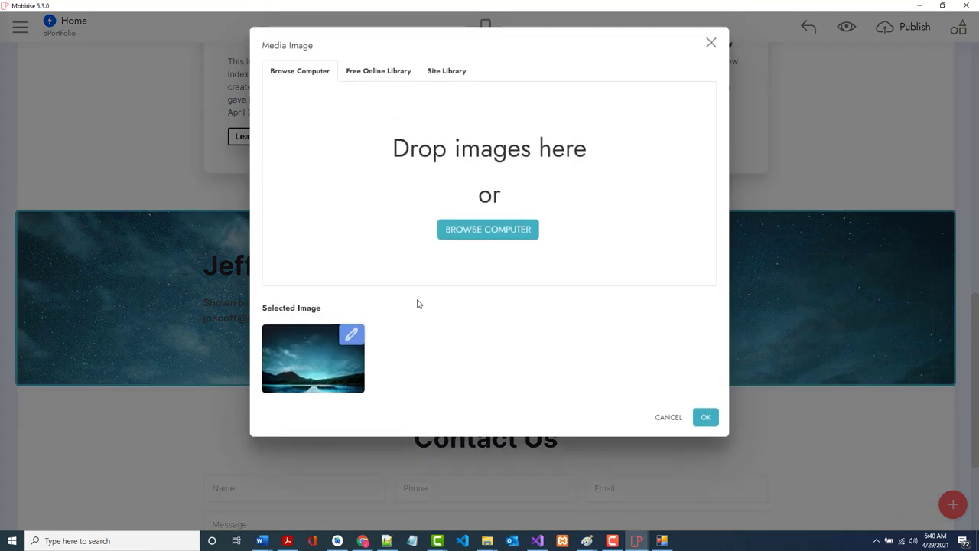
left_click(469, 159)
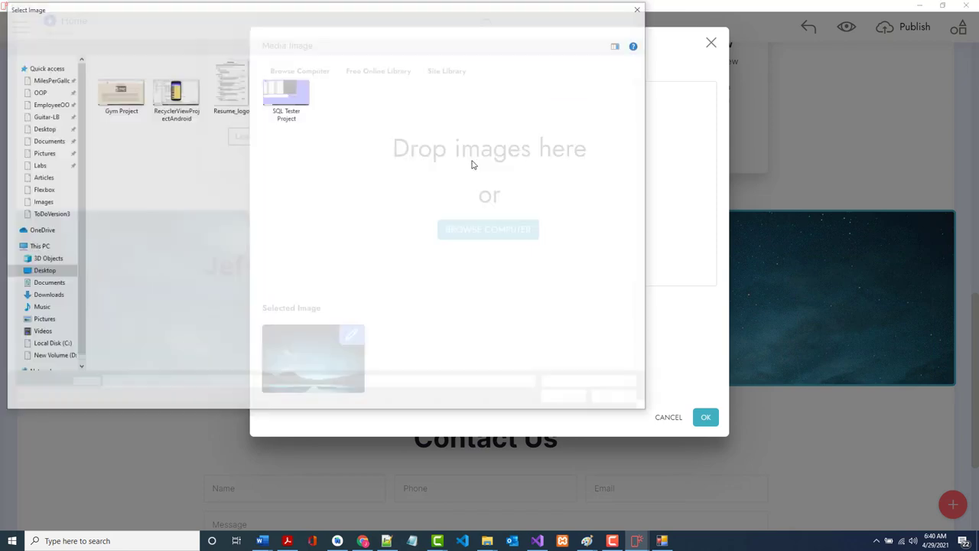
left_click(230, 93)
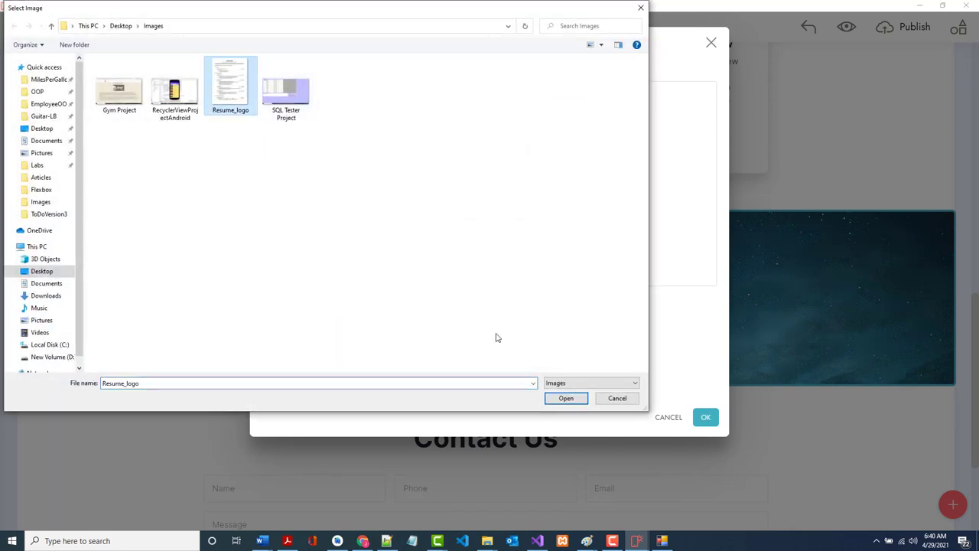
left_click(569, 404)
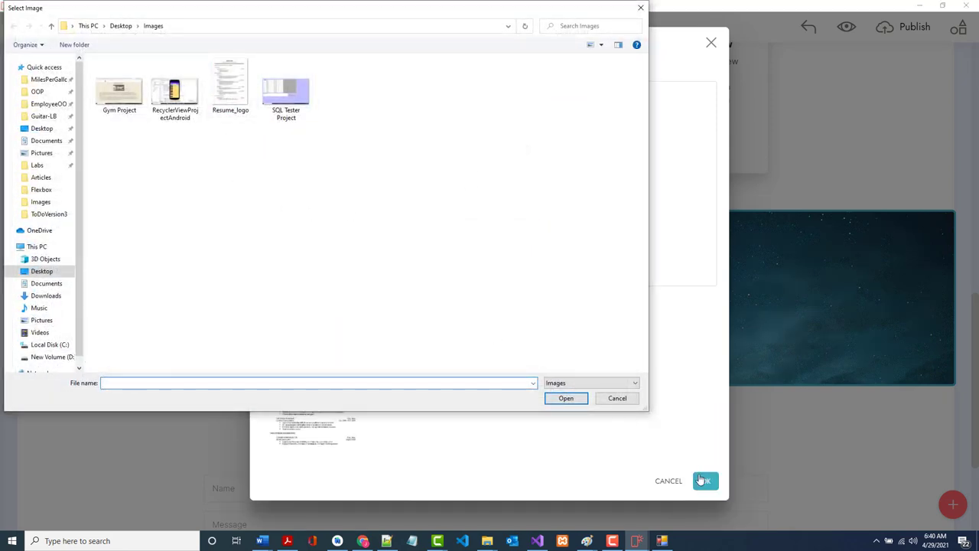
left_click(703, 480)
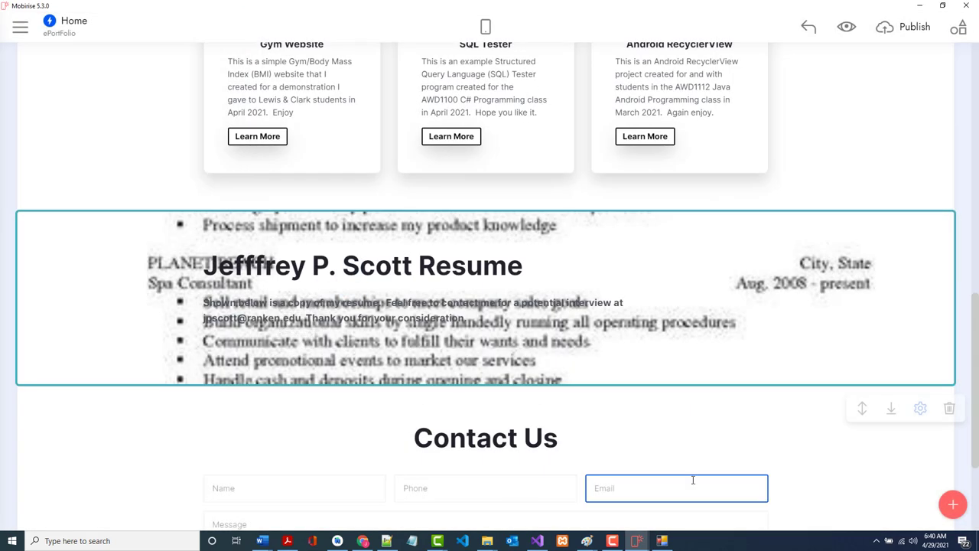
scroll(533, 390, "down", 2)
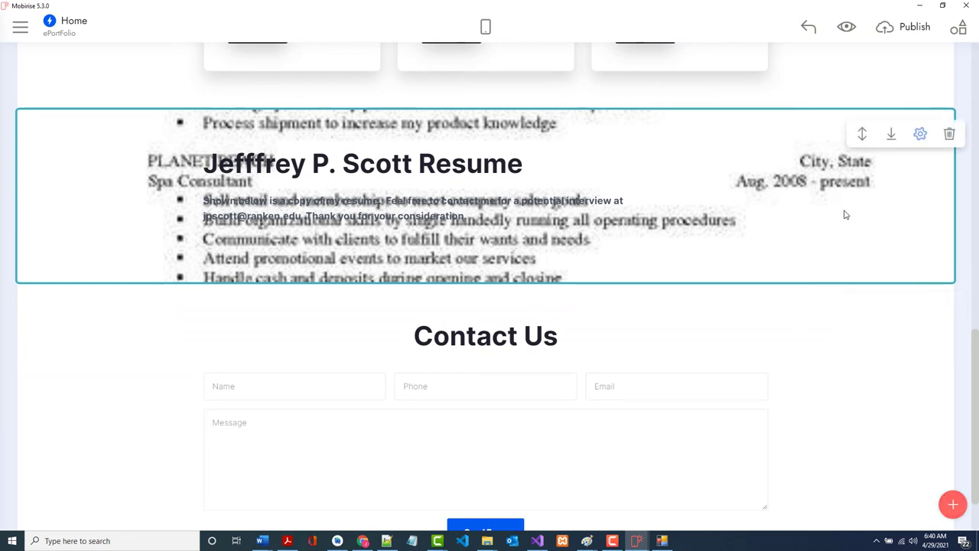
left_click(920, 133)
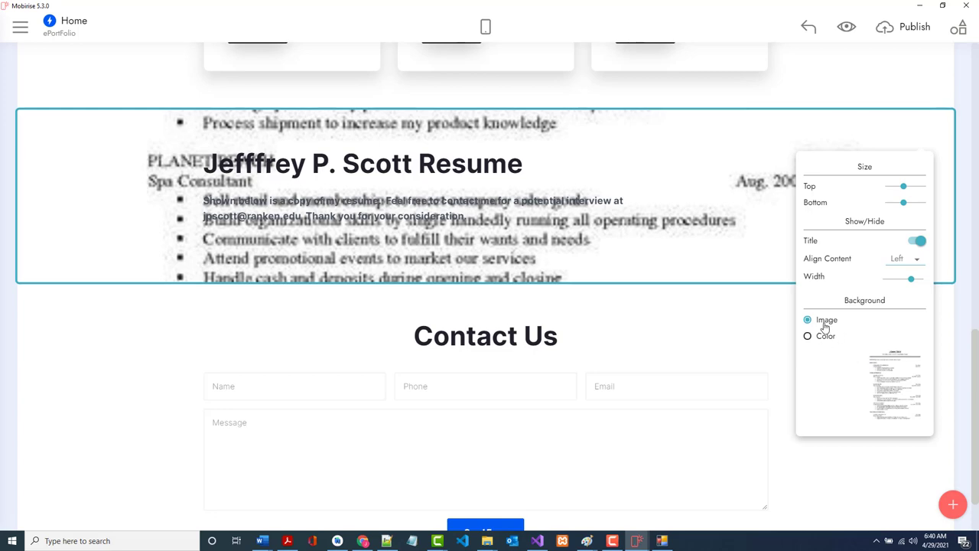
Crop the background image to a 2:3 area shifted slightly down the resume
left_click(882, 379)
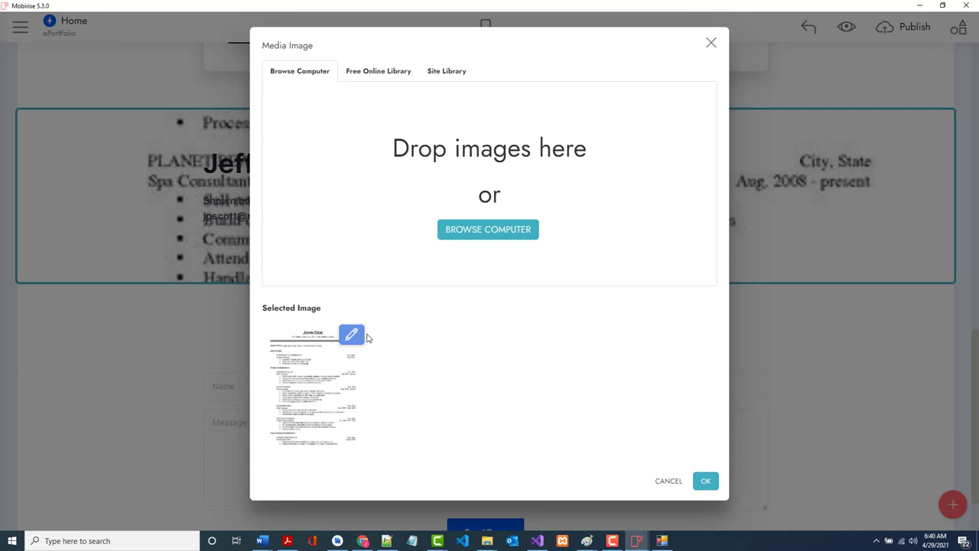
left_click(351, 336)
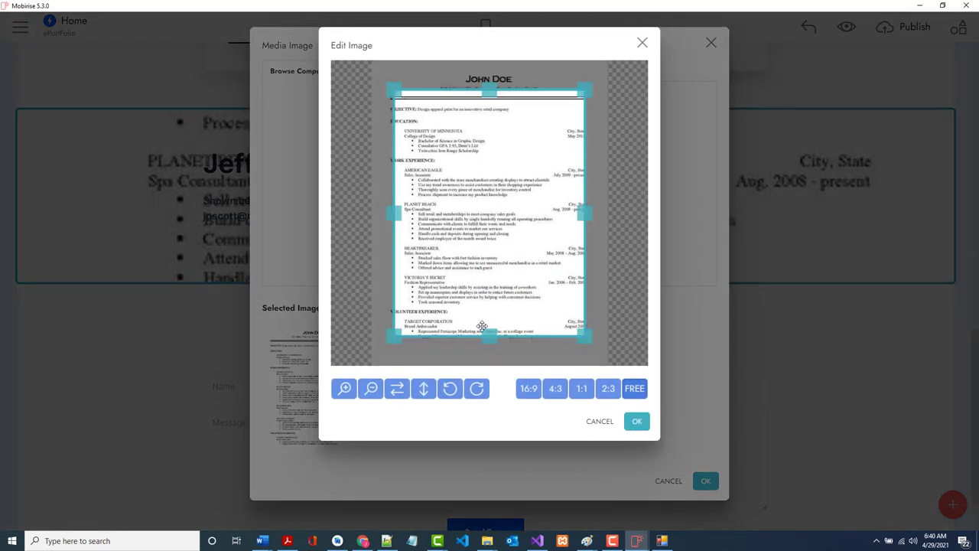
left_click(566, 396)
left_click(581, 394)
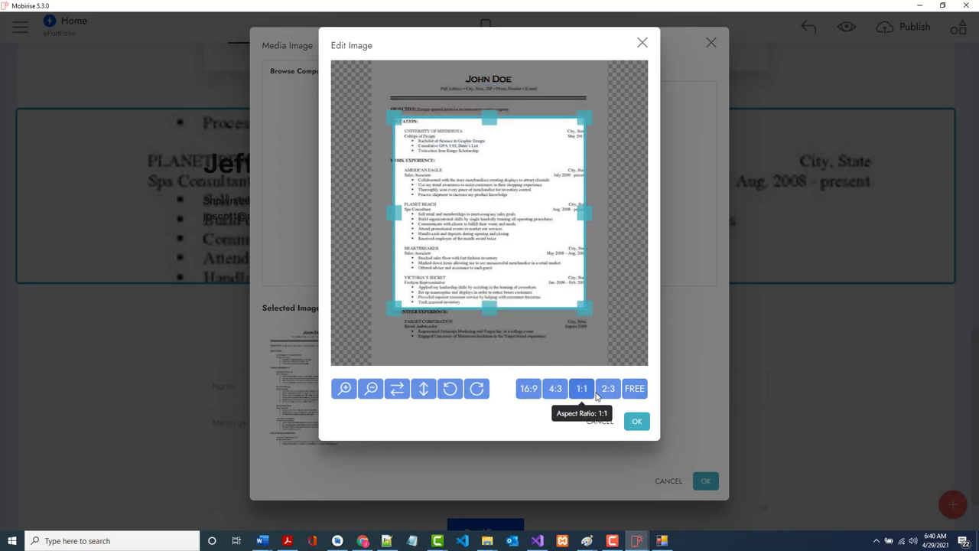
left_click(608, 388)
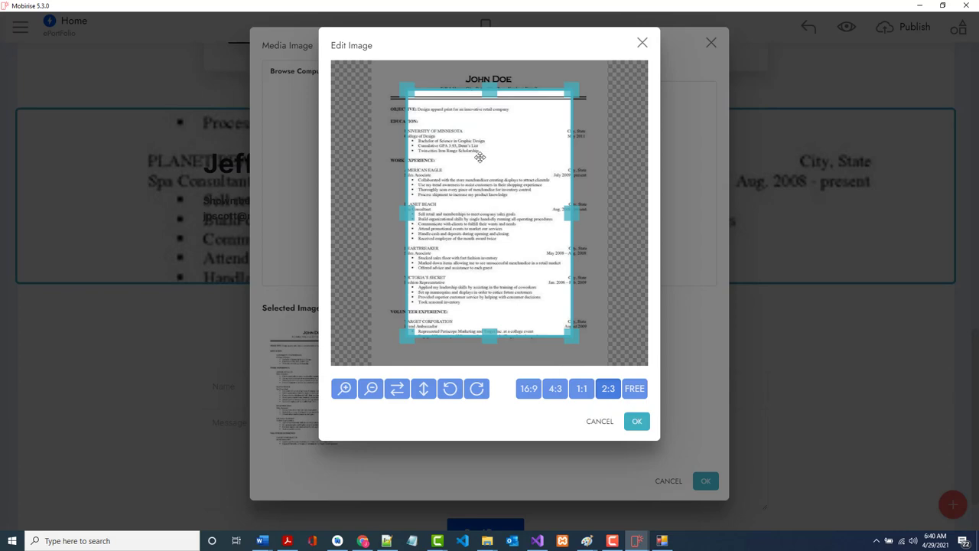
left_click_drag(481, 158, 485, 202)
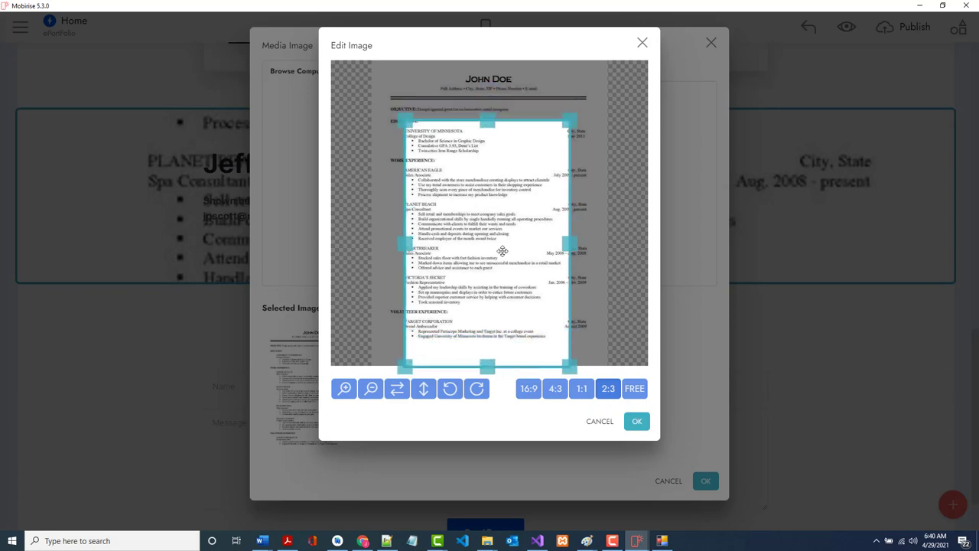
left_click(637, 420)
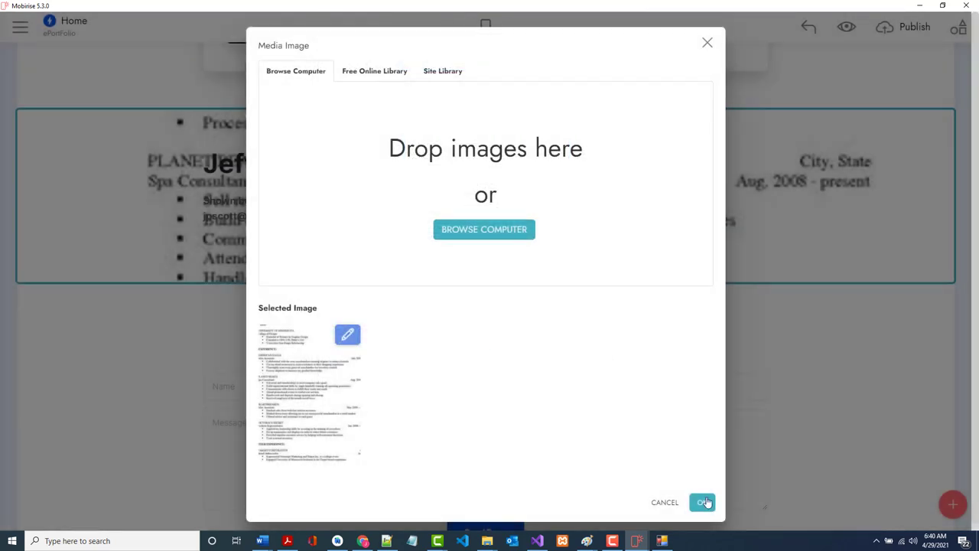
left_click(706, 480)
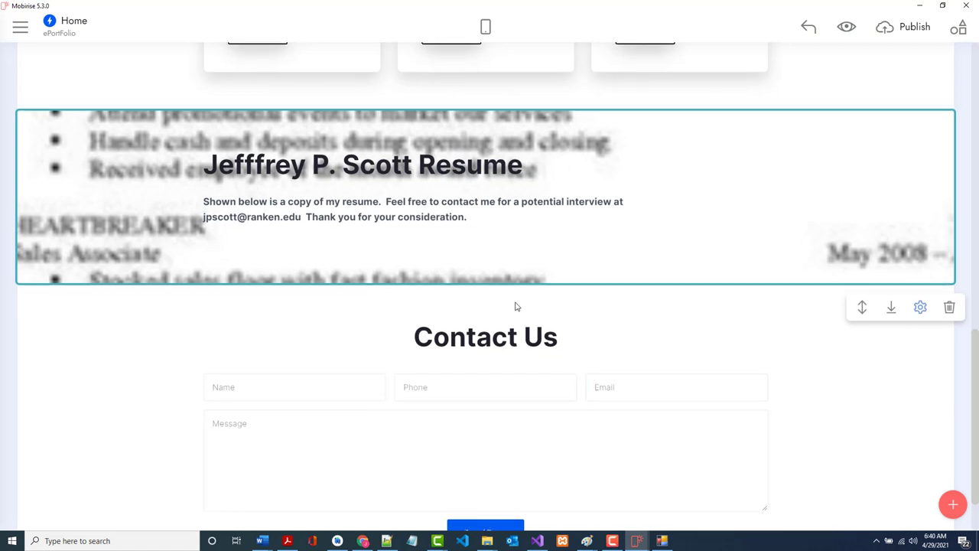
Review the resume section's background image again, keeping it unchanged
scroll(515, 306, "up", 1)
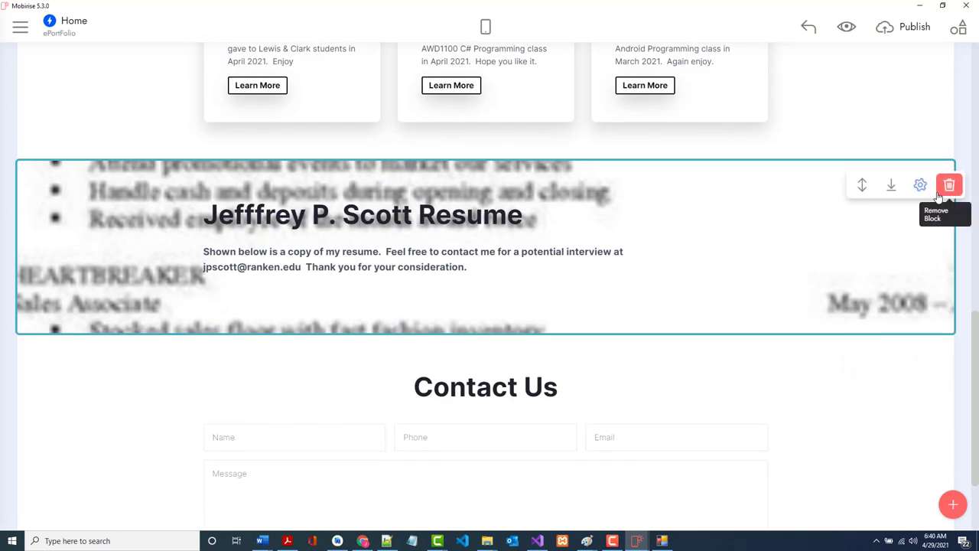
left_click(494, 268)
left_click(920, 184)
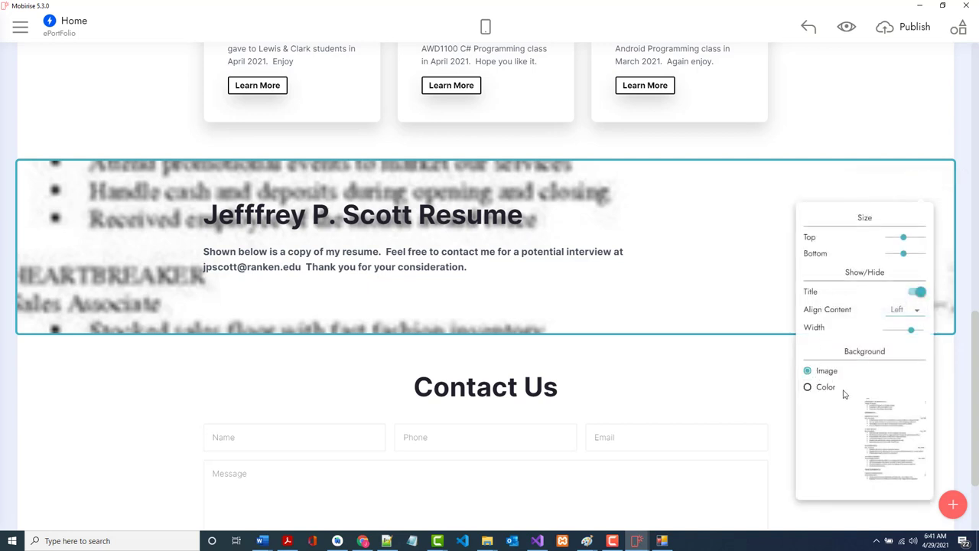
left_click(893, 434)
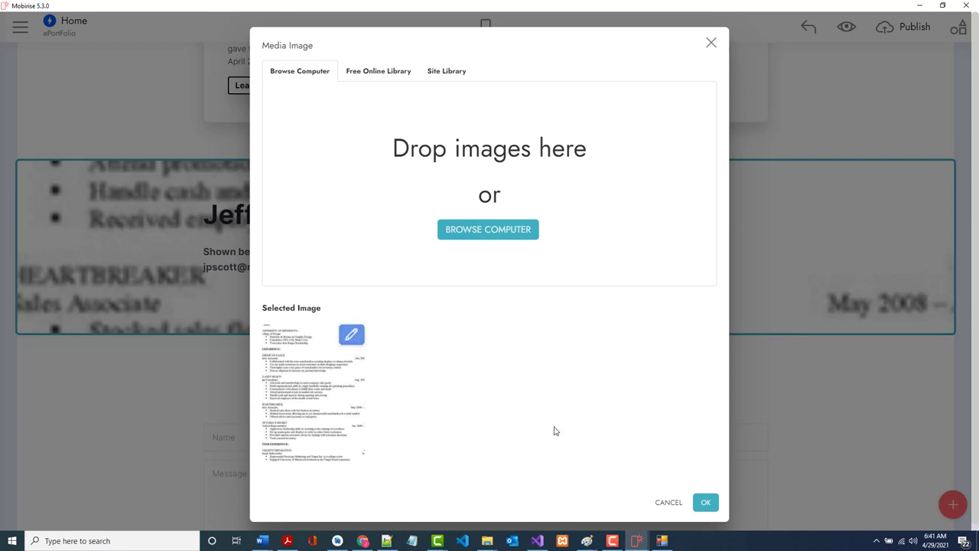
left_click(704, 502)
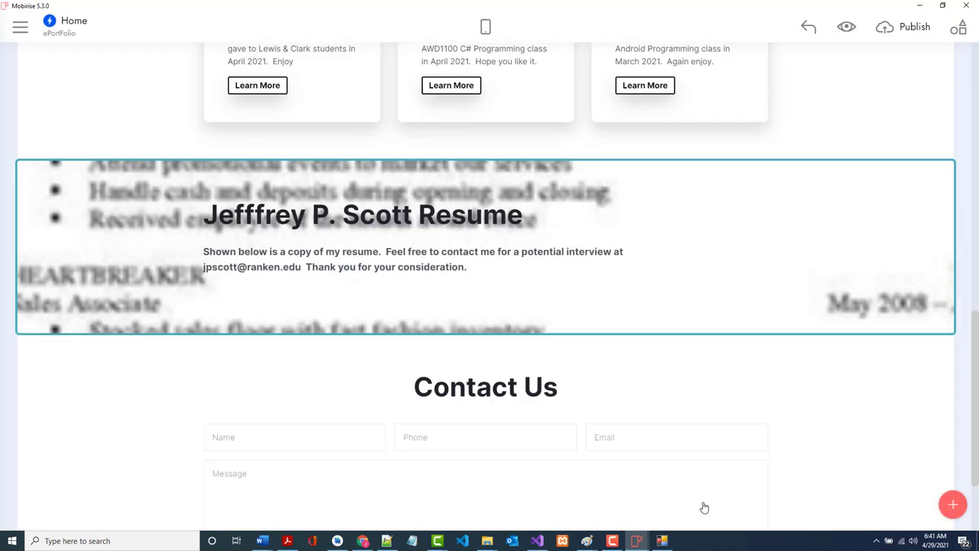
left_click(920, 357)
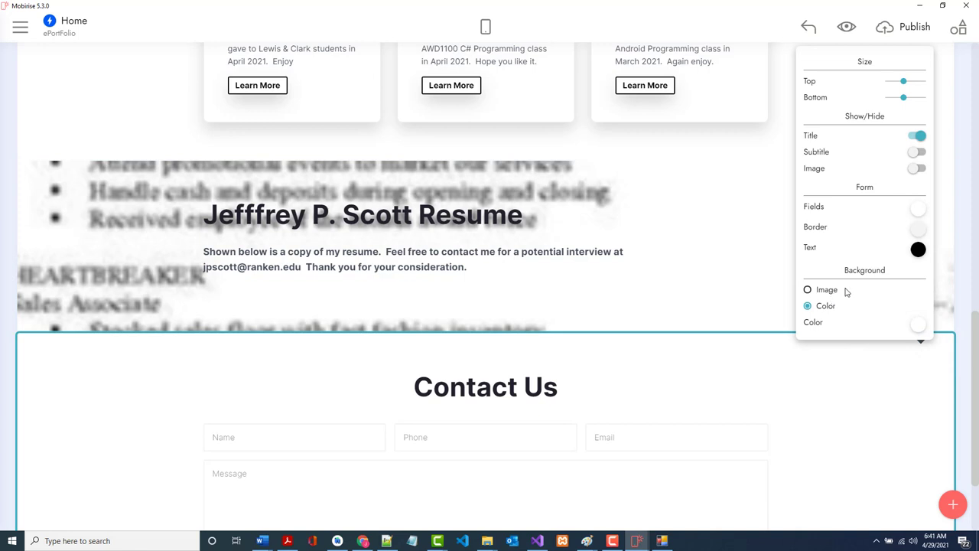
left_click(922, 170)
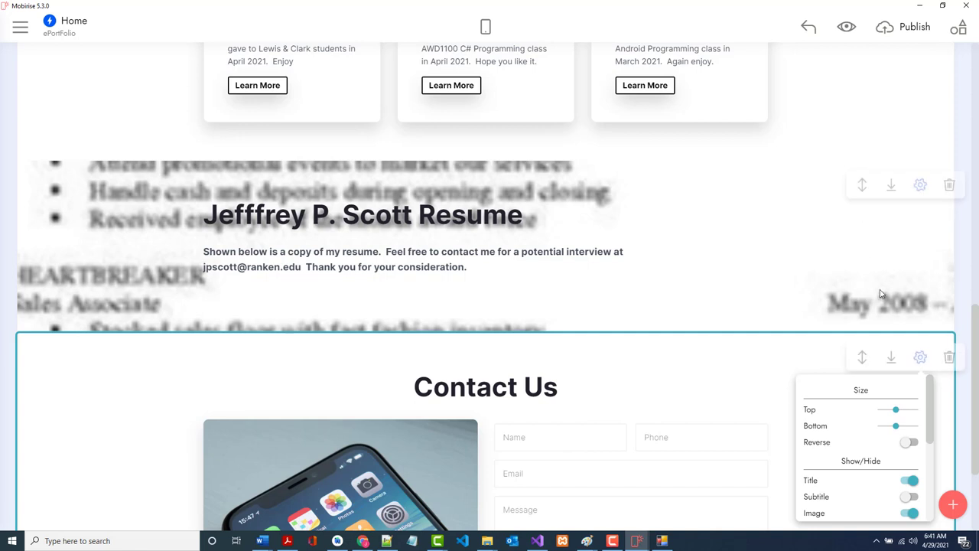
left_click(920, 357)
left_click(920, 357)
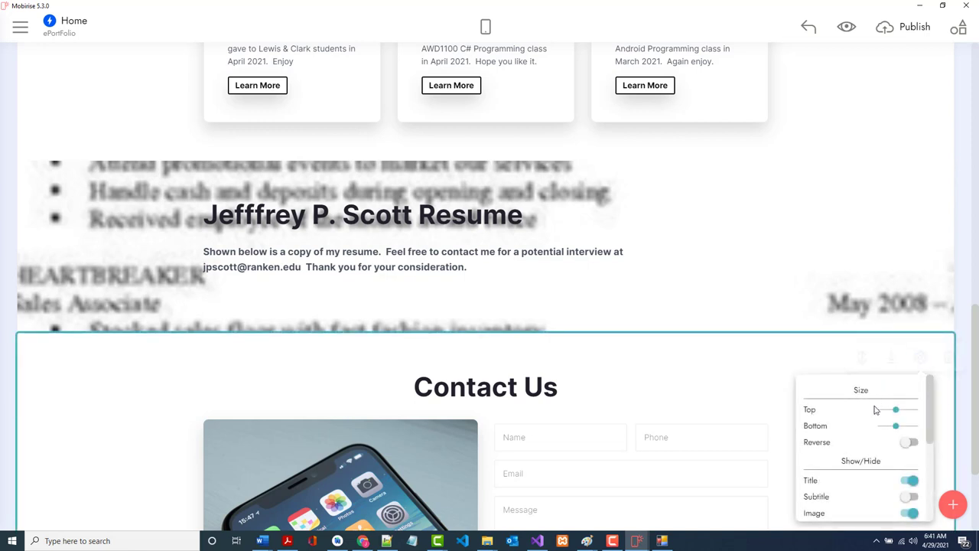
scroll(856, 428, "down", 3)
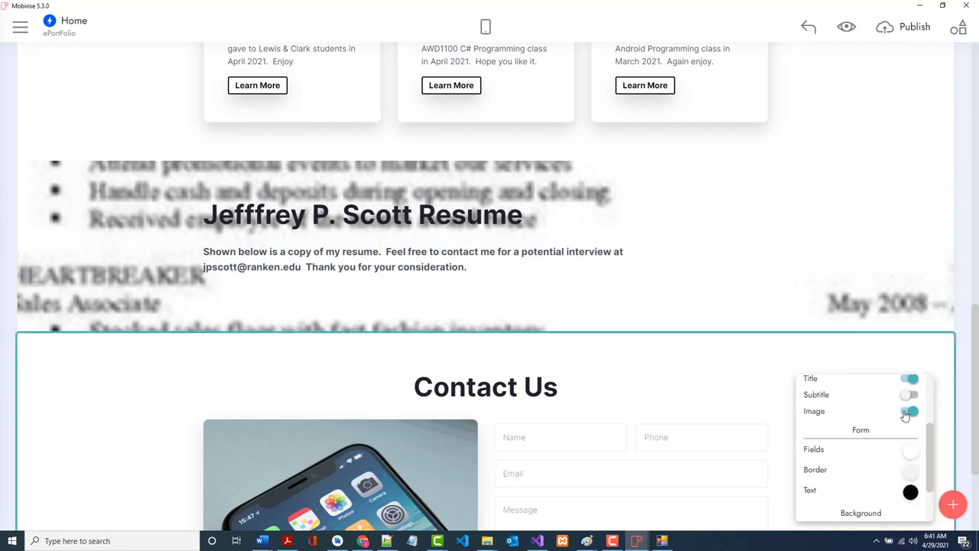
left_click(907, 412)
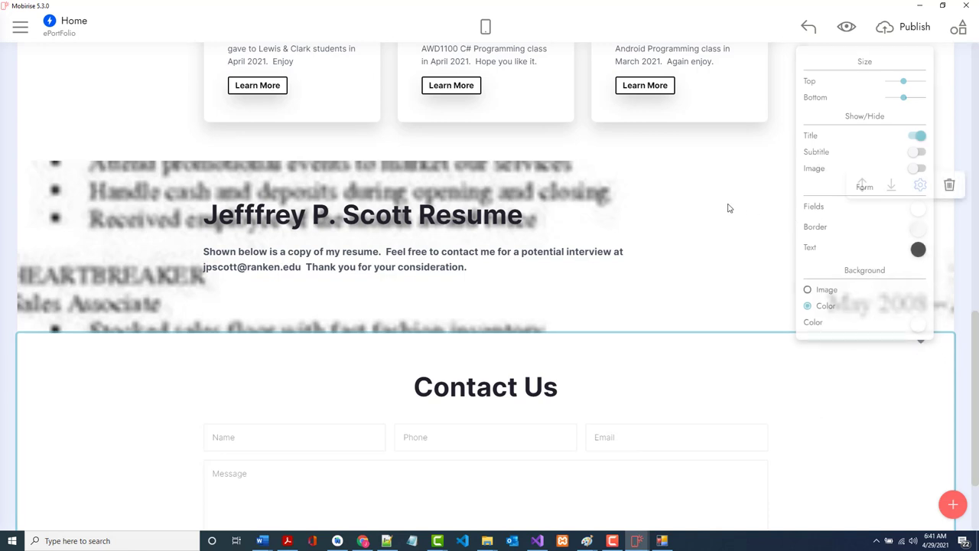
Re-crop the resume background image to just its top-left corner and apply it
scroll(650, 267, "up", 3)
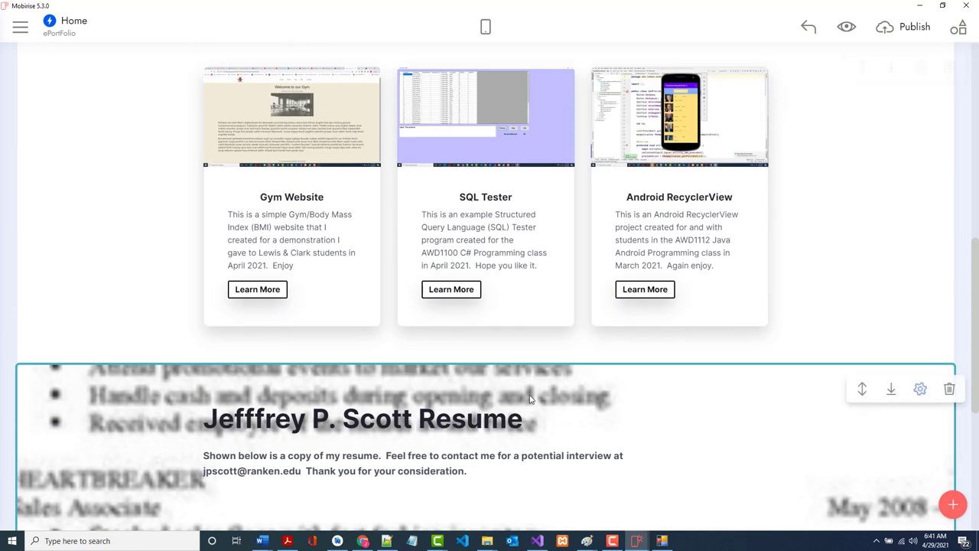
left_click(508, 417)
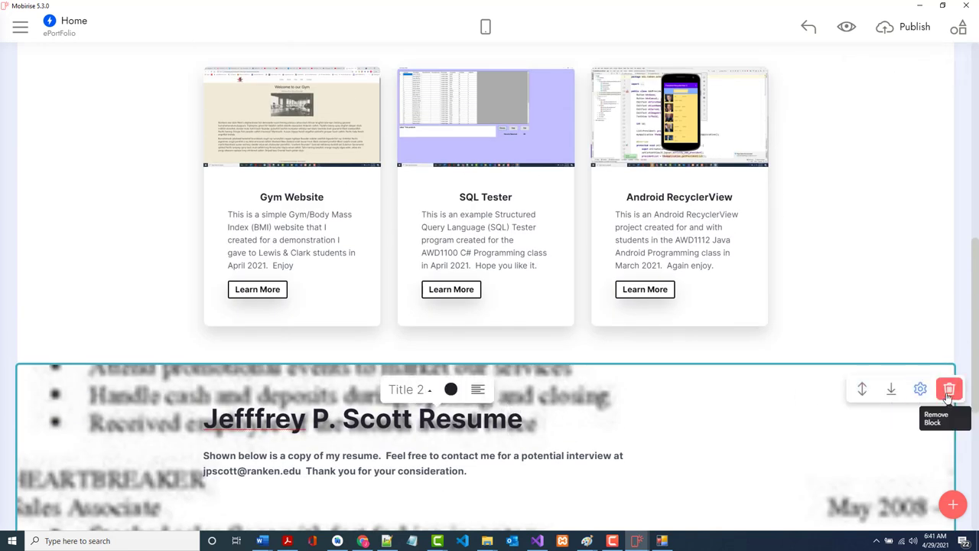
left_click(851, 438)
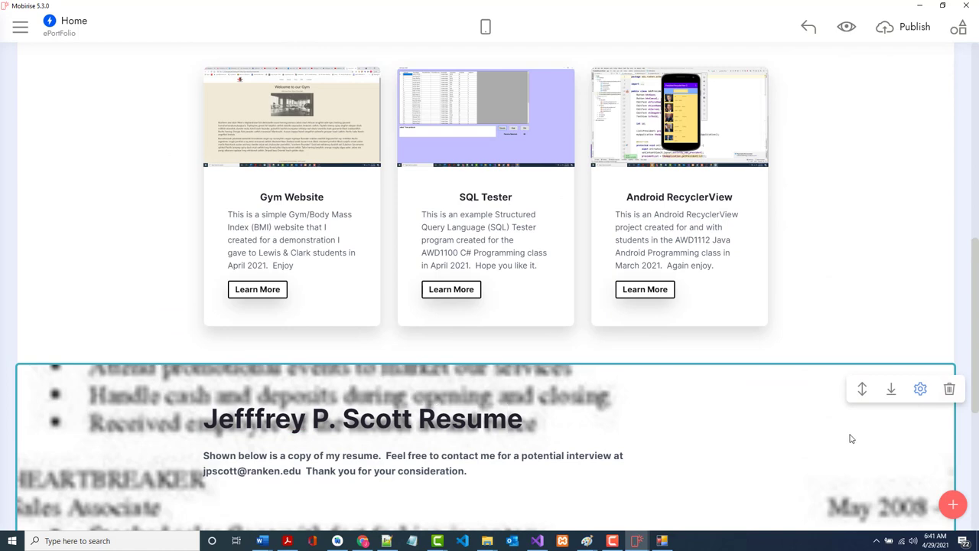
left_click(920, 389)
scroll(795, 405, "down", 2)
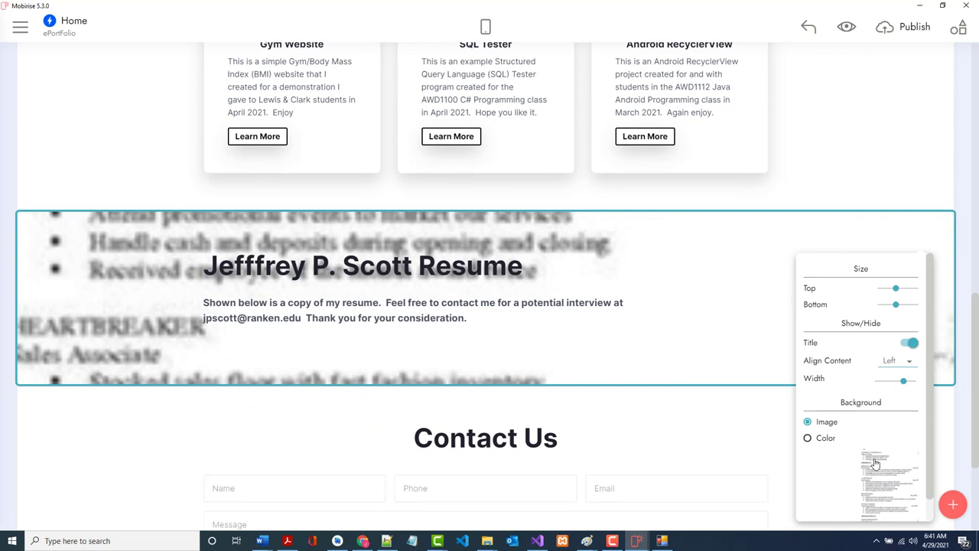
scroll(880, 463, "down", 1)
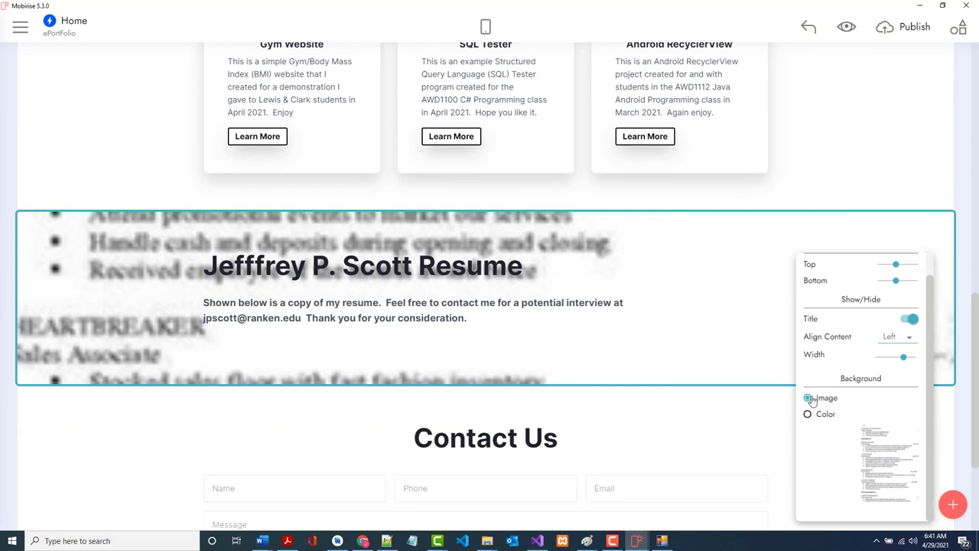
left_click(890, 468)
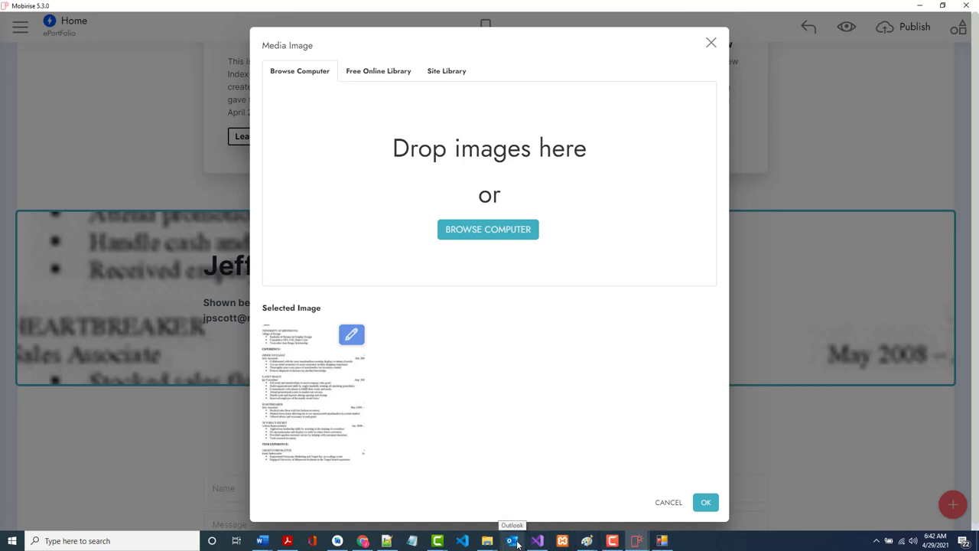
left_click(351, 335)
left_click_drag(553, 283, 411, 81)
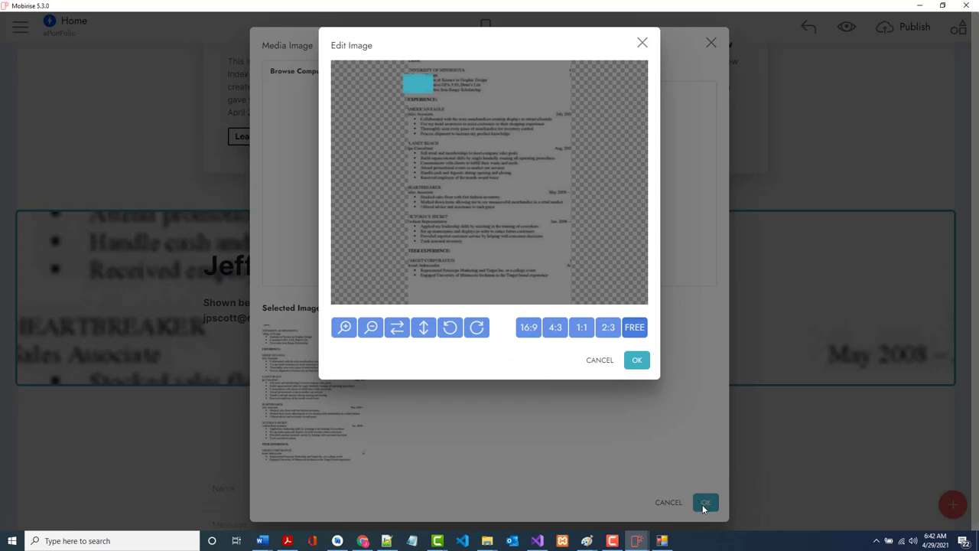
left_click(637, 361)
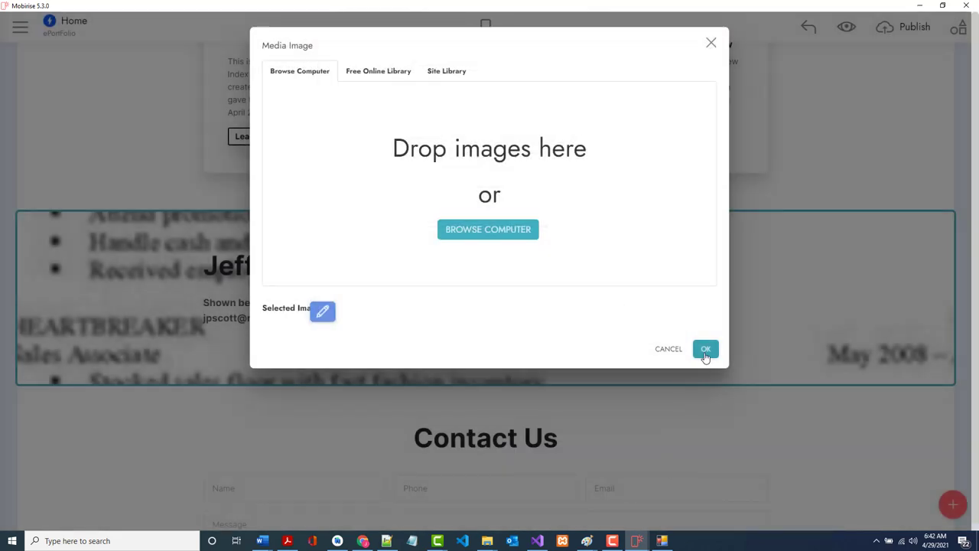
left_click(703, 348)
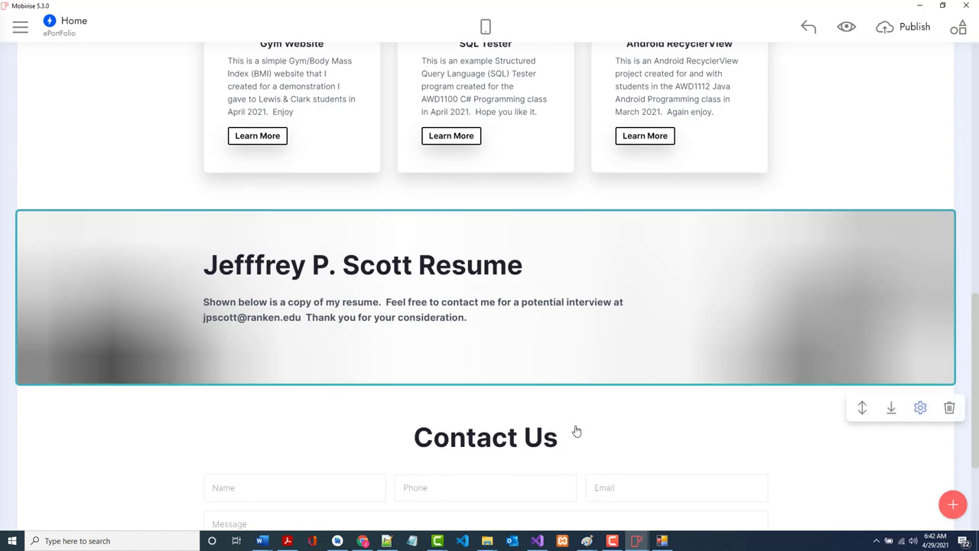
Insert the Free Website Builder article block above the portfolio project cards
scroll(577, 431, "down", 2)
scroll(575, 433, "up", 8)
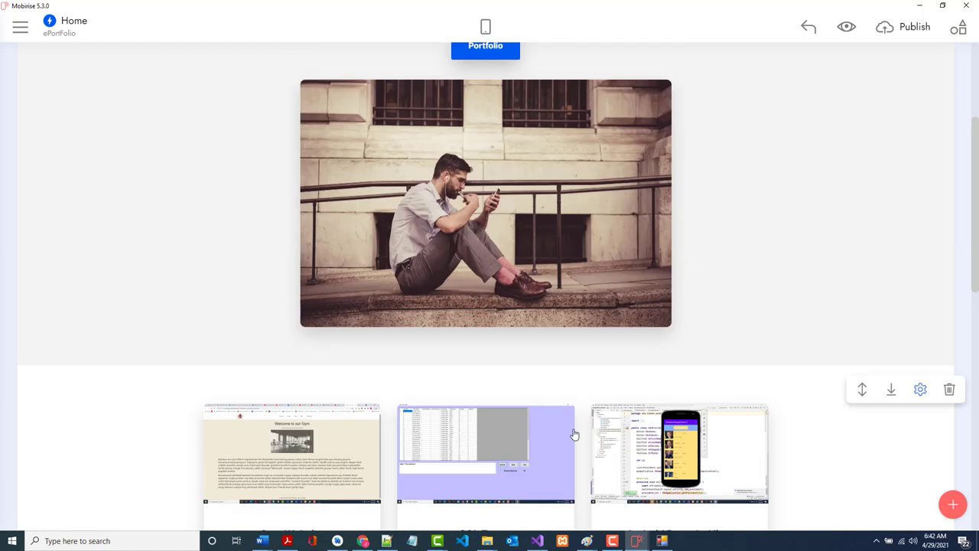
scroll(575, 434, "down", 5)
scroll(563, 435, "up", 6)
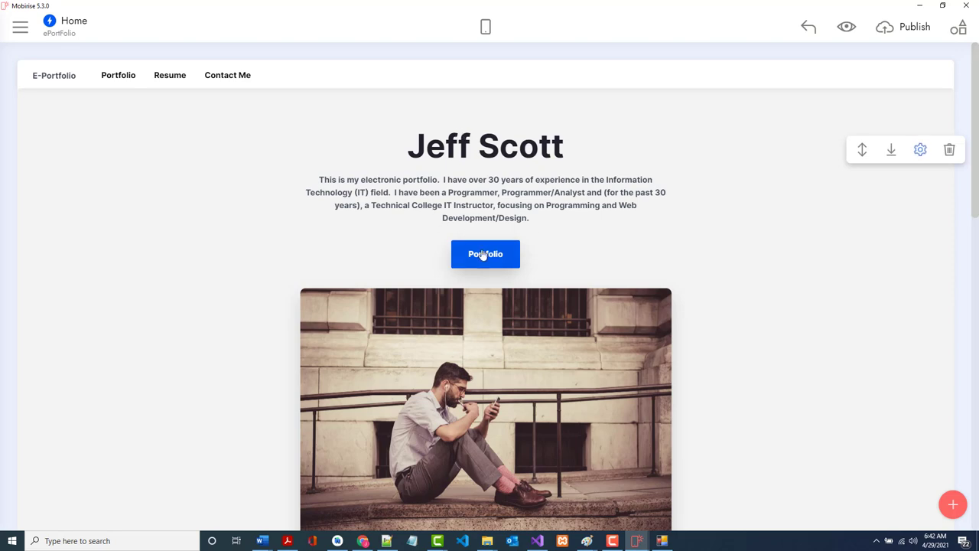
scroll(481, 332, "down", 6)
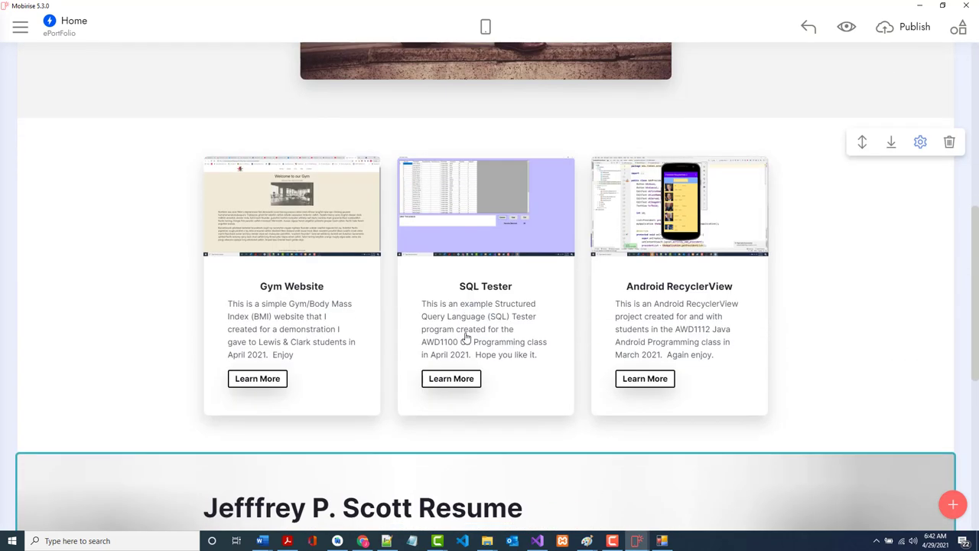
scroll(520, 332, "up", 3)
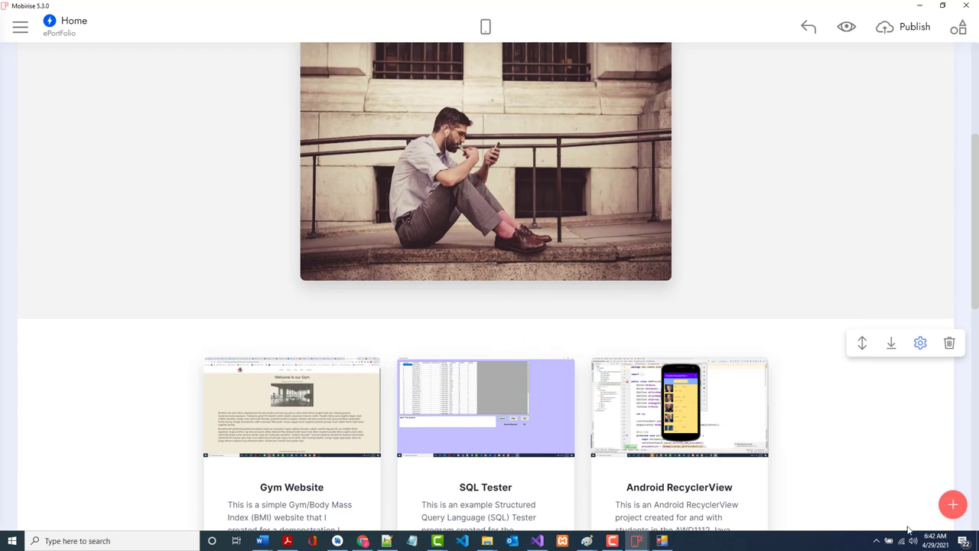
left_click(954, 505)
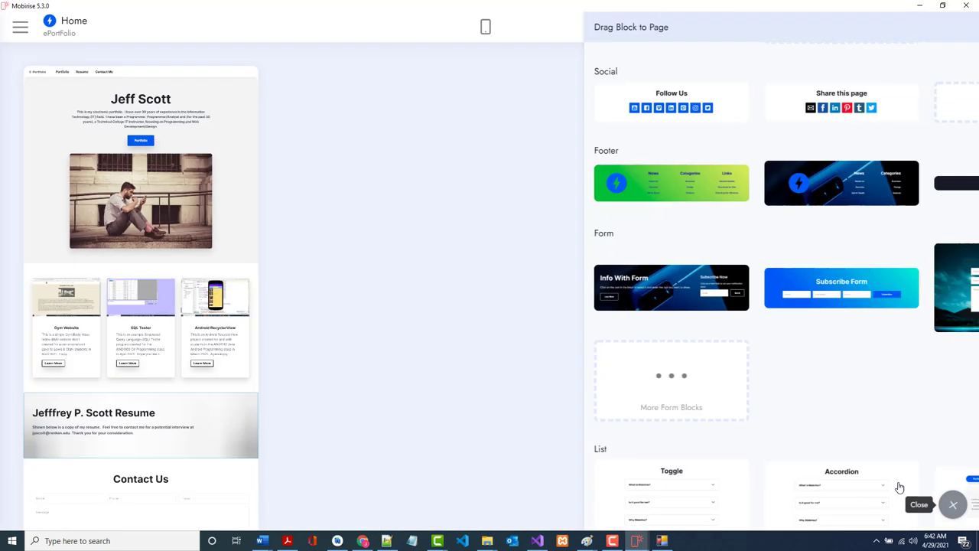
left_click(899, 122)
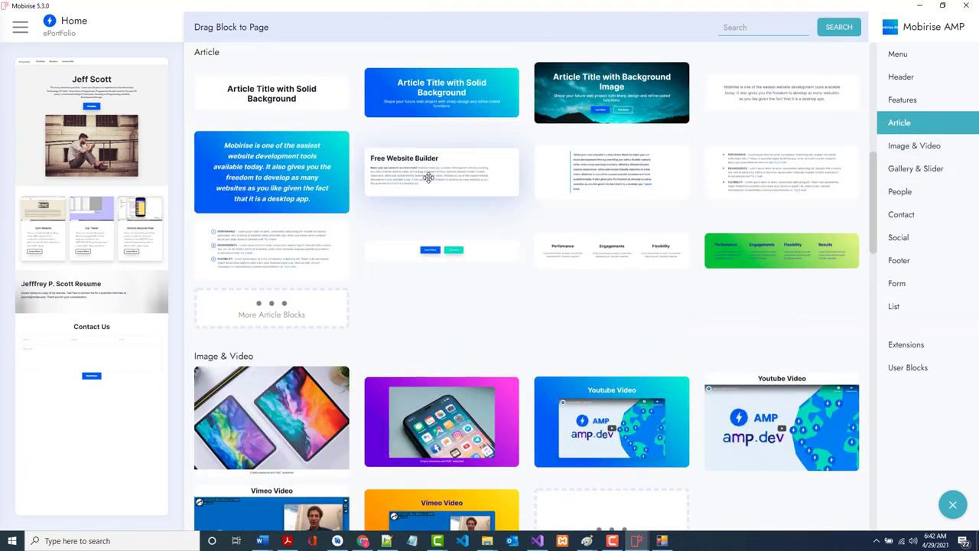
left_click_drag(433, 186, 111, 188)
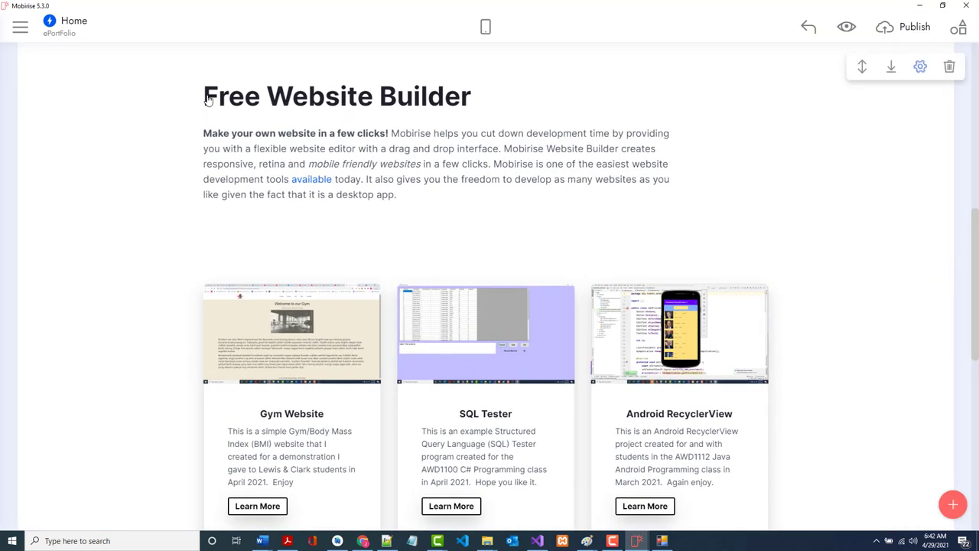
Retitle the new article block 'Portfilio Examples'
left_click(205, 97)
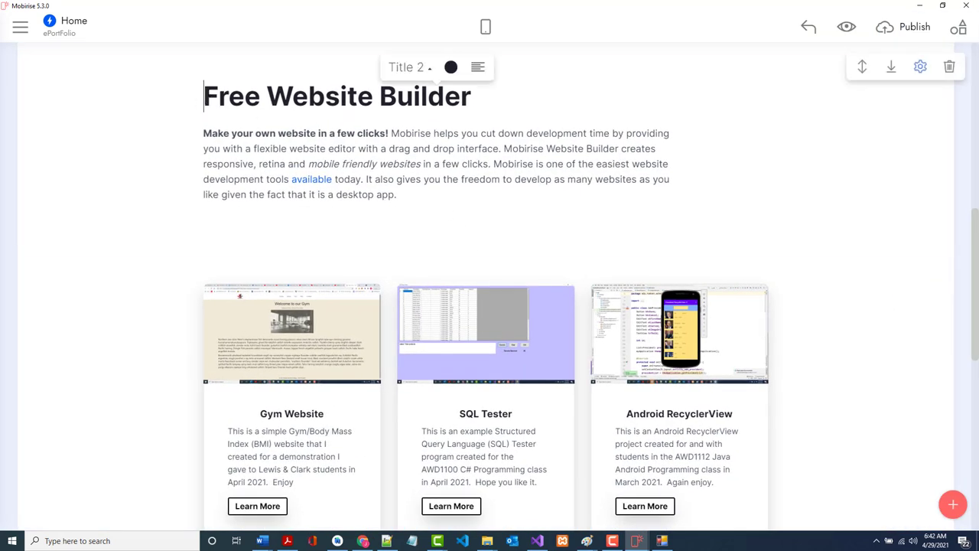
left_click_drag(205, 97, 502, 115)
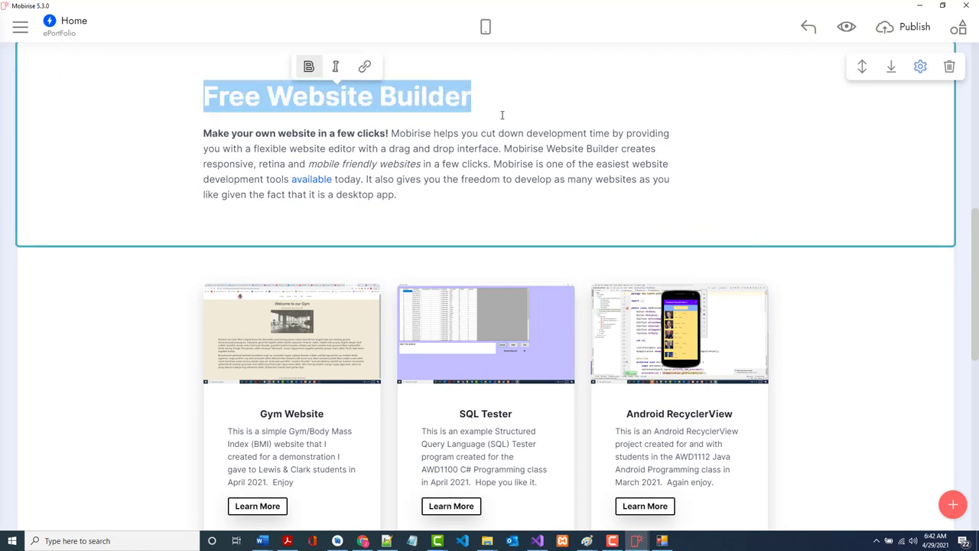
type("P")
key("BackSpace")
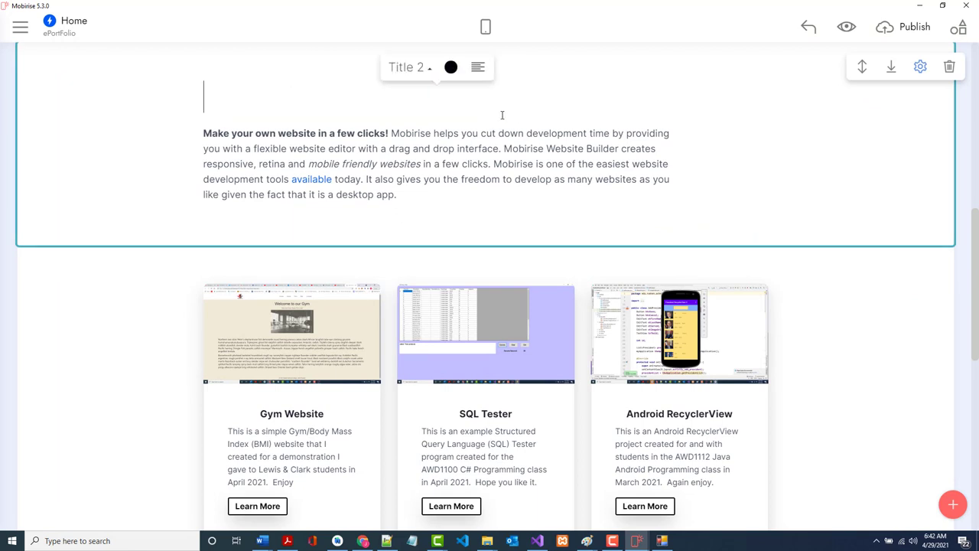
type("M")
key("BackSpace")
type("Portfi")
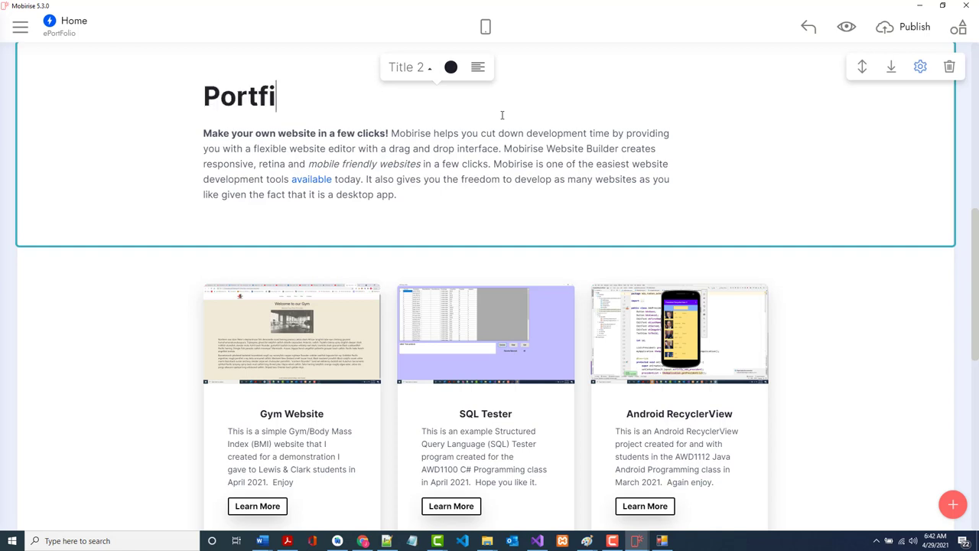
type("lio E")
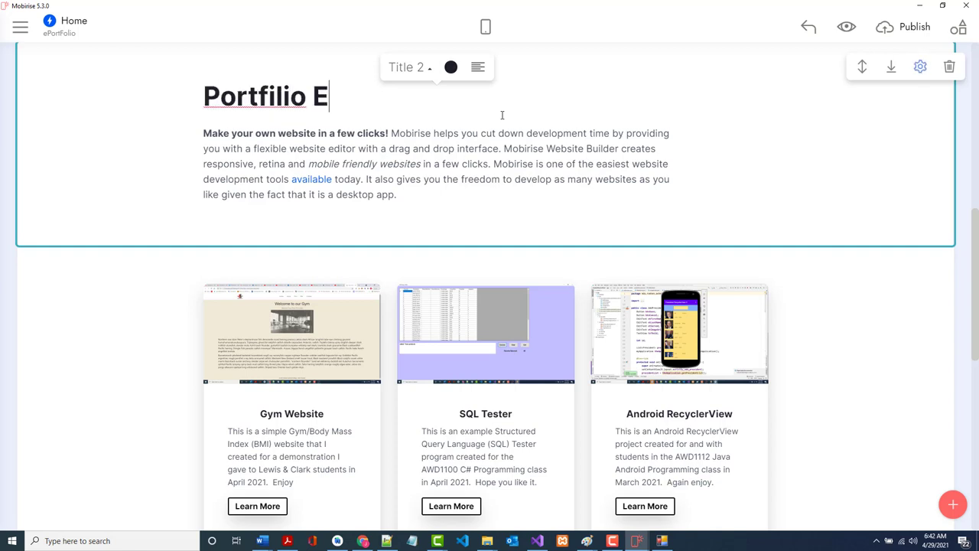
type("xamples")
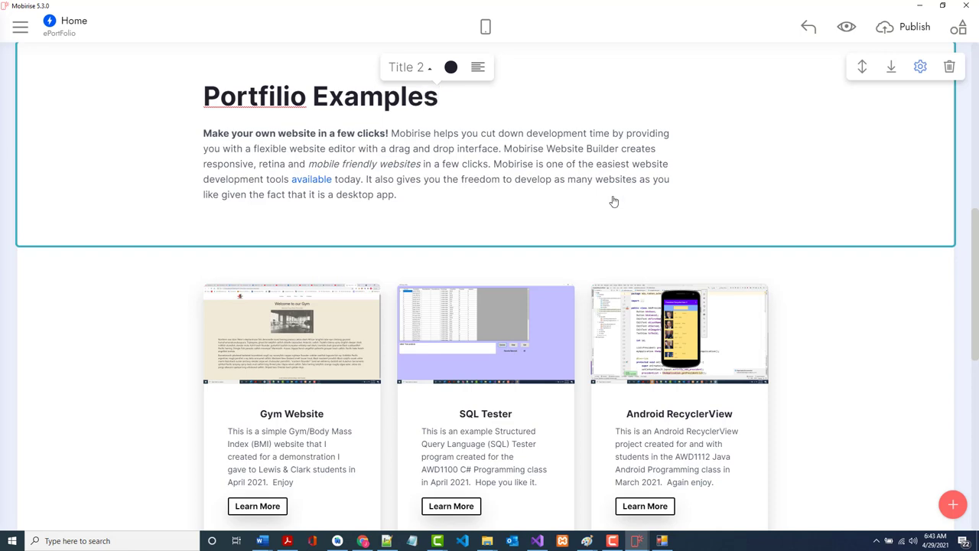
Delete the placeholder paragraph beneath the Portfilio Examples title
left_click(433, 163)
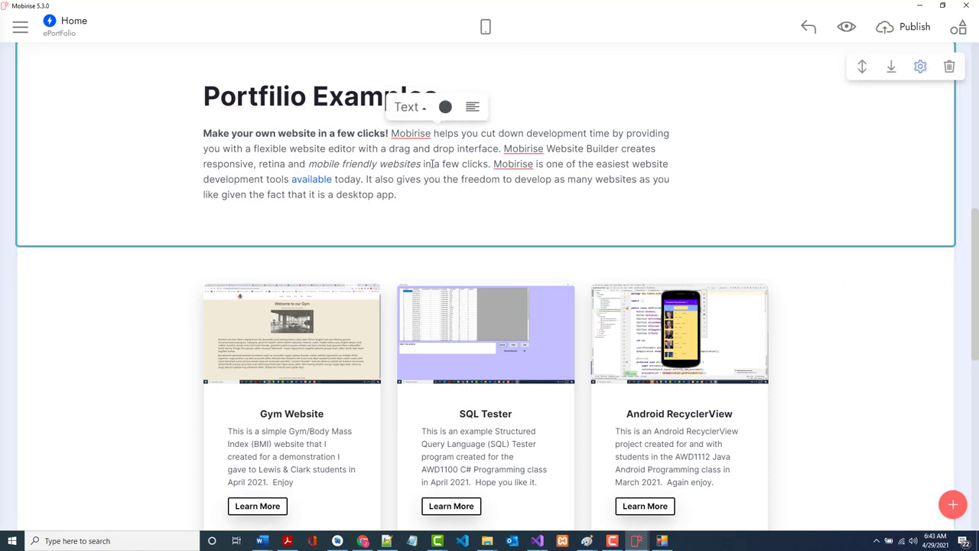
left_click(920, 66)
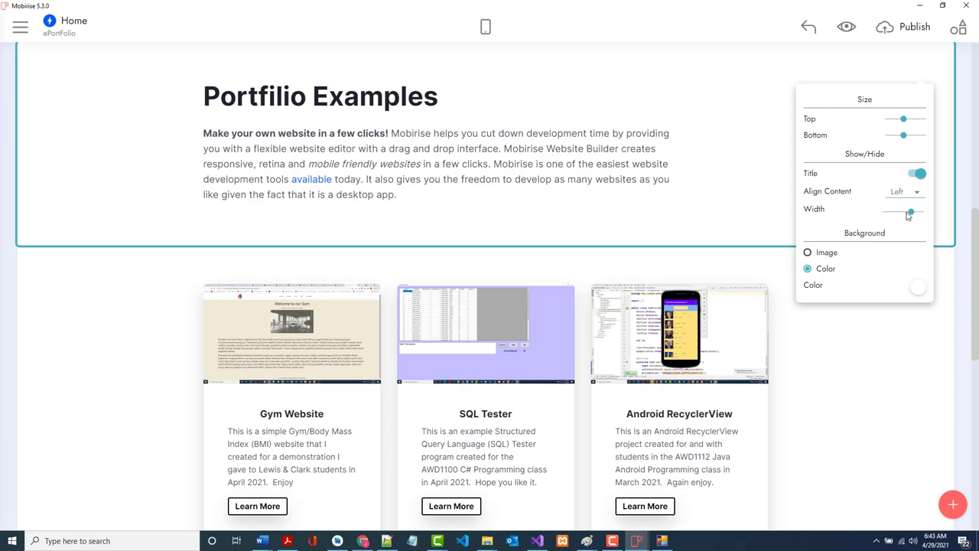
left_click(400, 192)
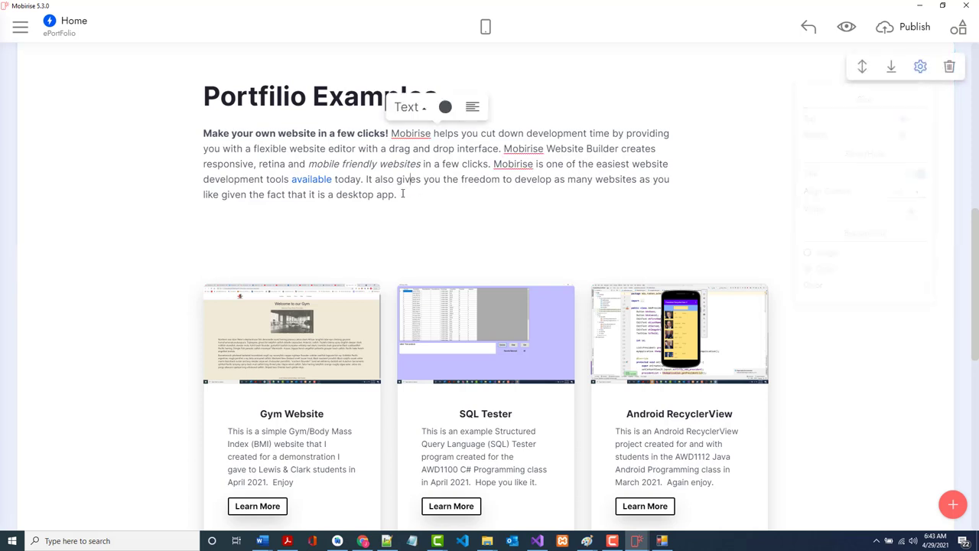
left_click_drag(400, 193, 205, 132)
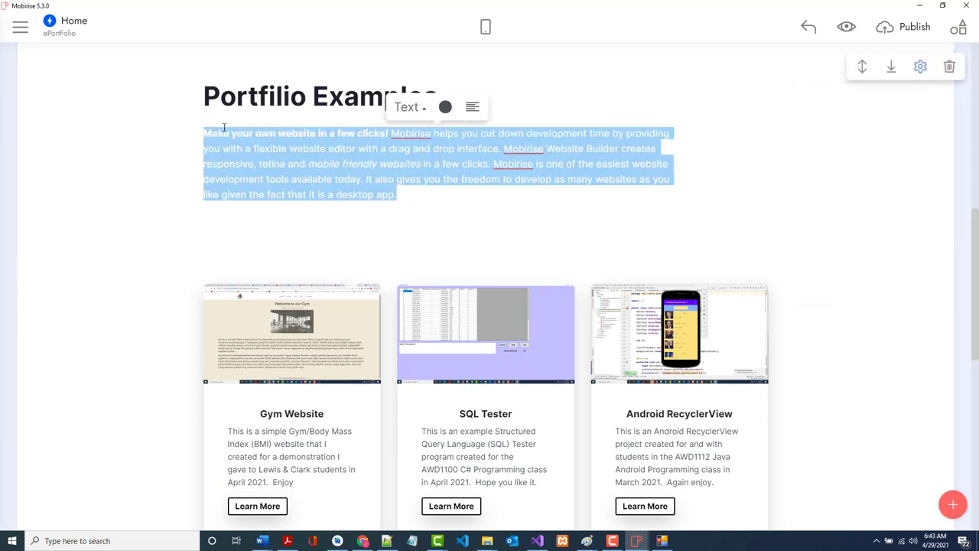
key("BackSpace")
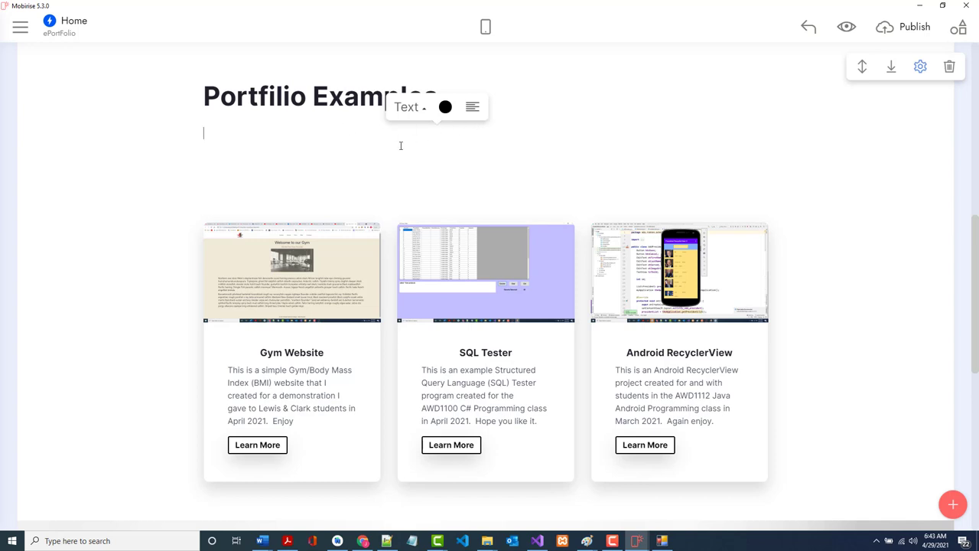
left_click(780, 127)
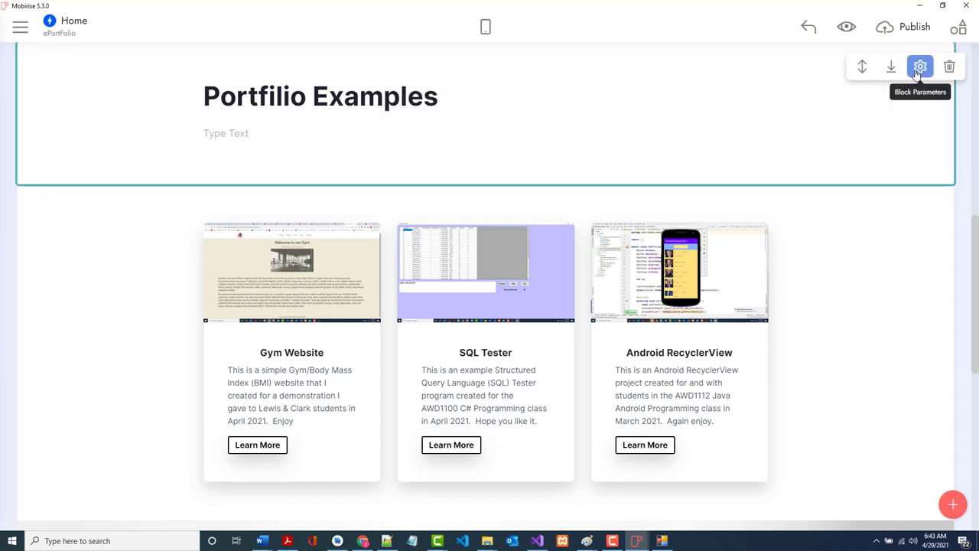
Shrink the section's bottom spacing and centre the Portfilio Examples title
left_click(918, 68)
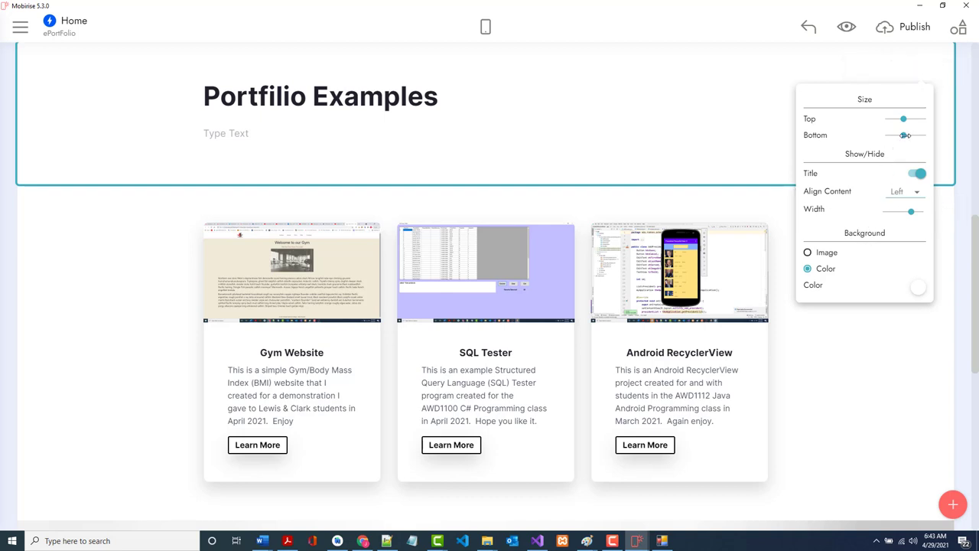
left_click_drag(904, 134, 880, 134)
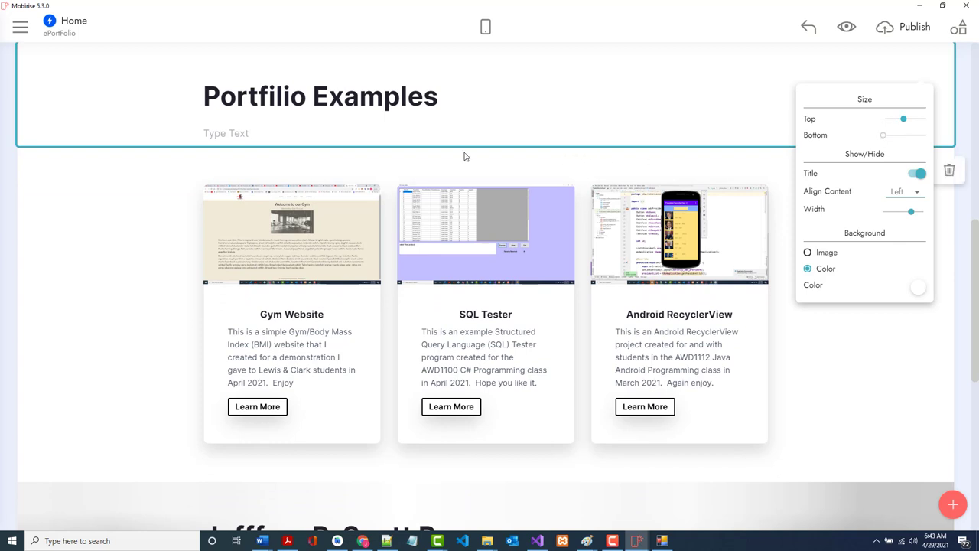
left_click(344, 96)
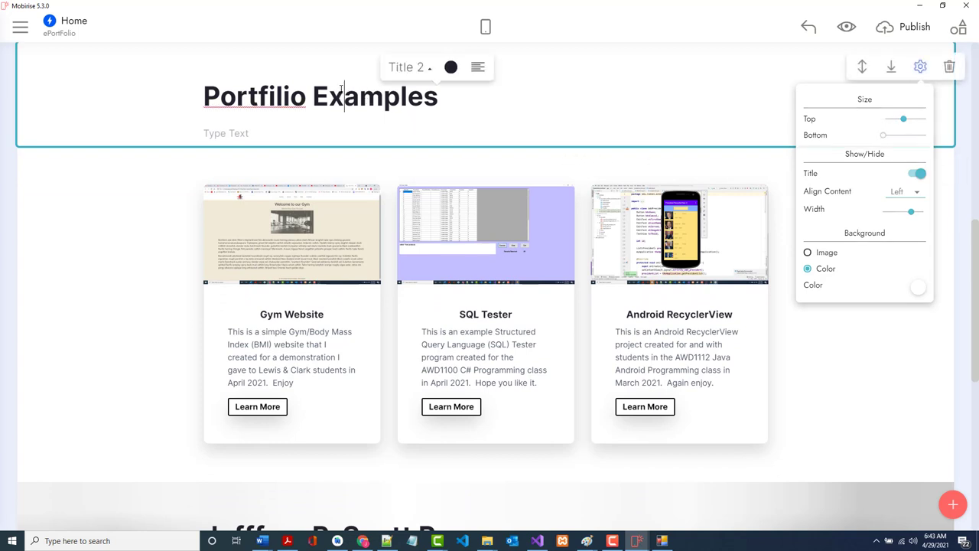
left_click(478, 68)
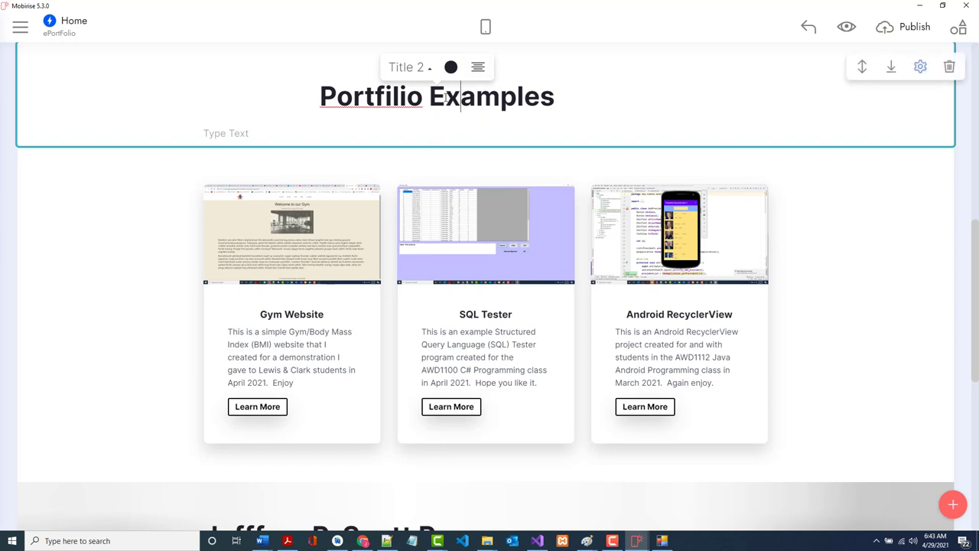
left_click(452, 173)
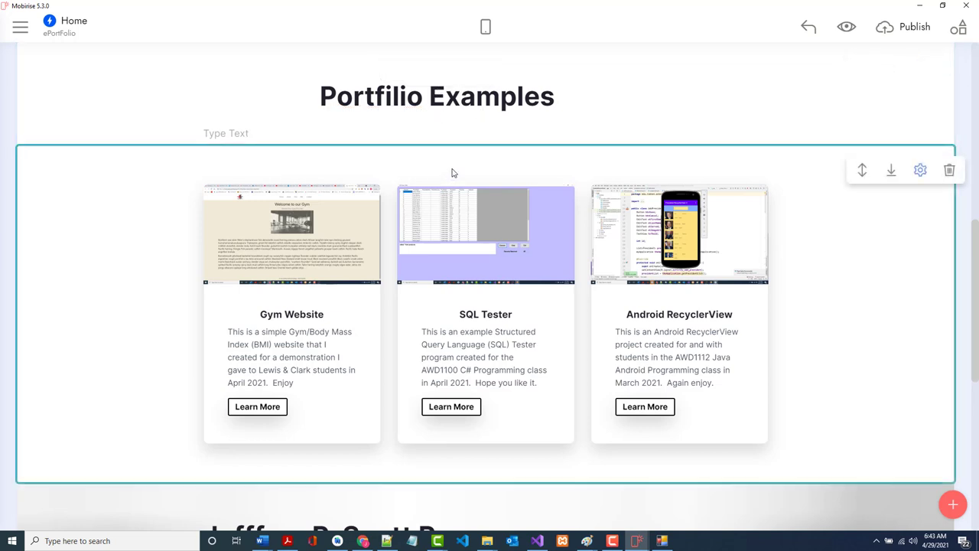
Reduce the top spacing above the portfolio cards to the minimum
left_click(920, 170)
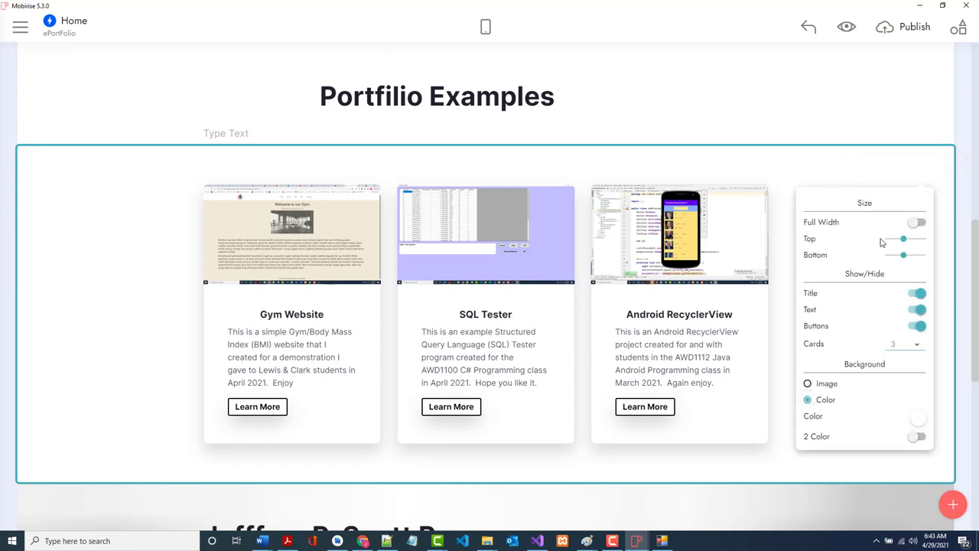
left_click_drag(903, 238, 880, 239)
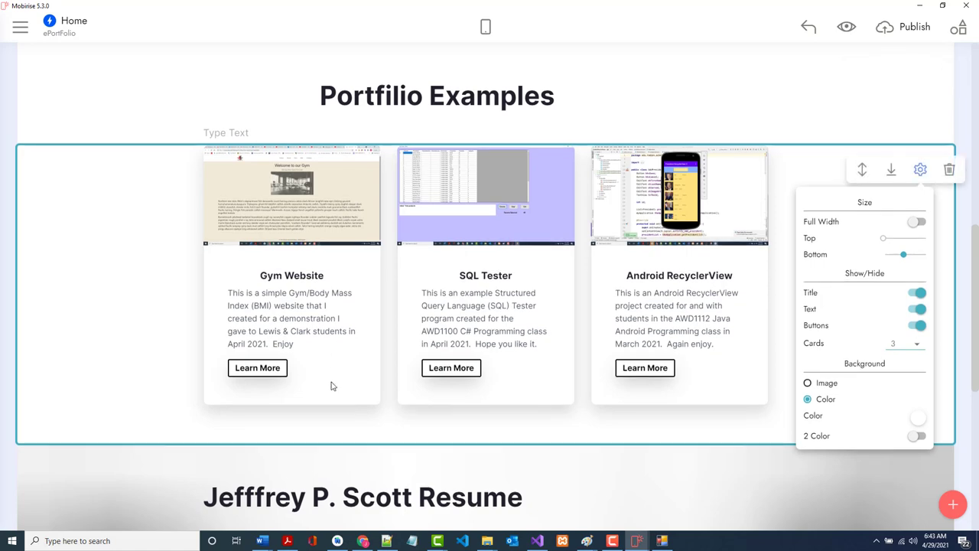
scroll(330, 352, "down", 3)
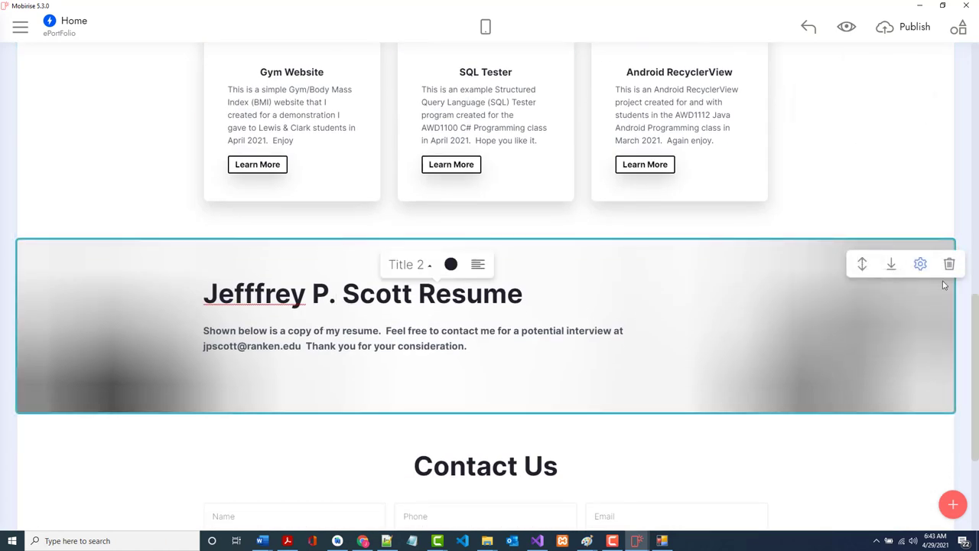
Centre the resume heading and remove the extra 'f' from the name
left_click(920, 264)
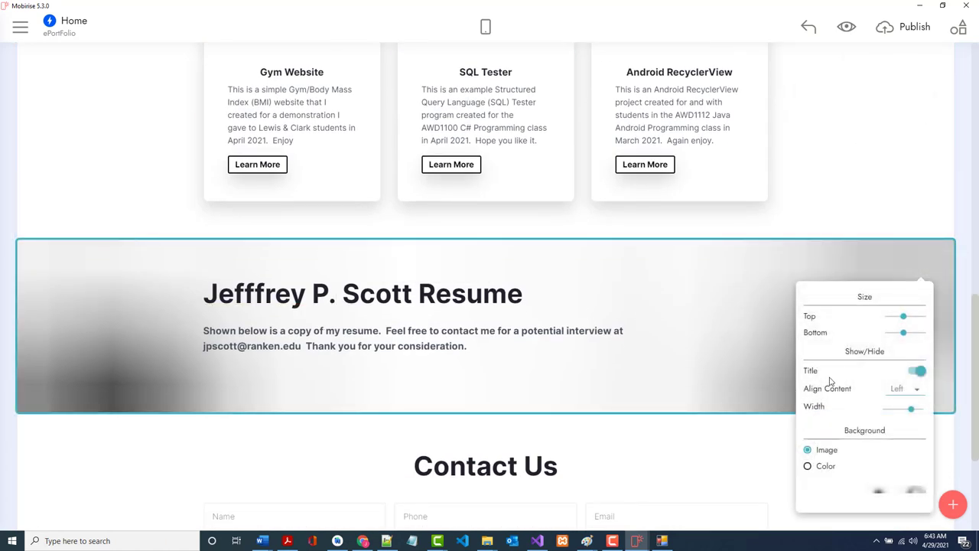
left_click(428, 290)
left_click(477, 264)
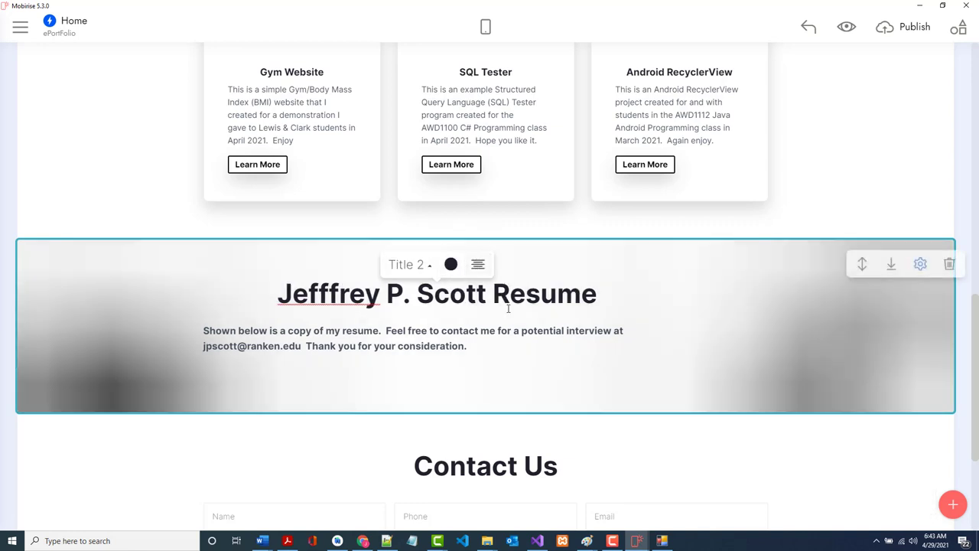
left_click(353, 440)
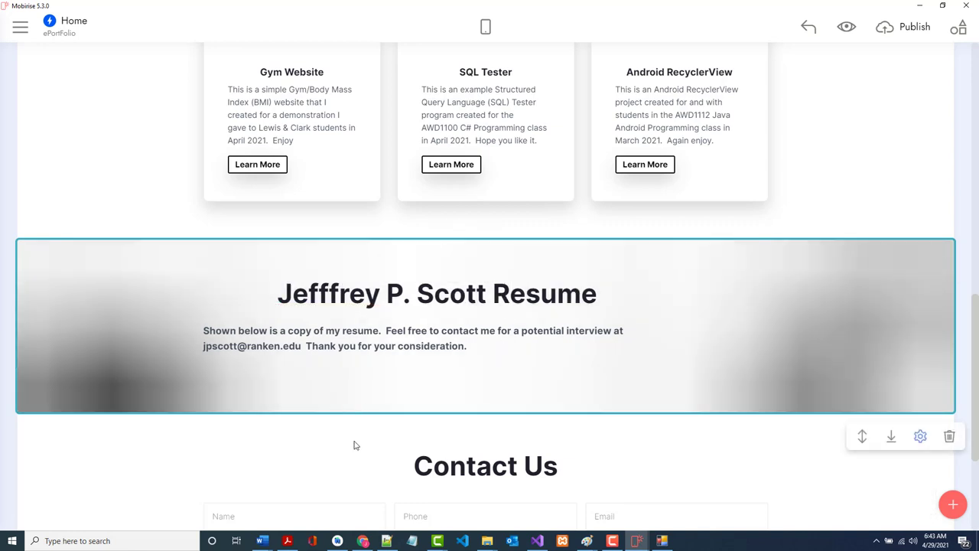
left_click(337, 302)
key("BackSpace")
left_click(289, 444)
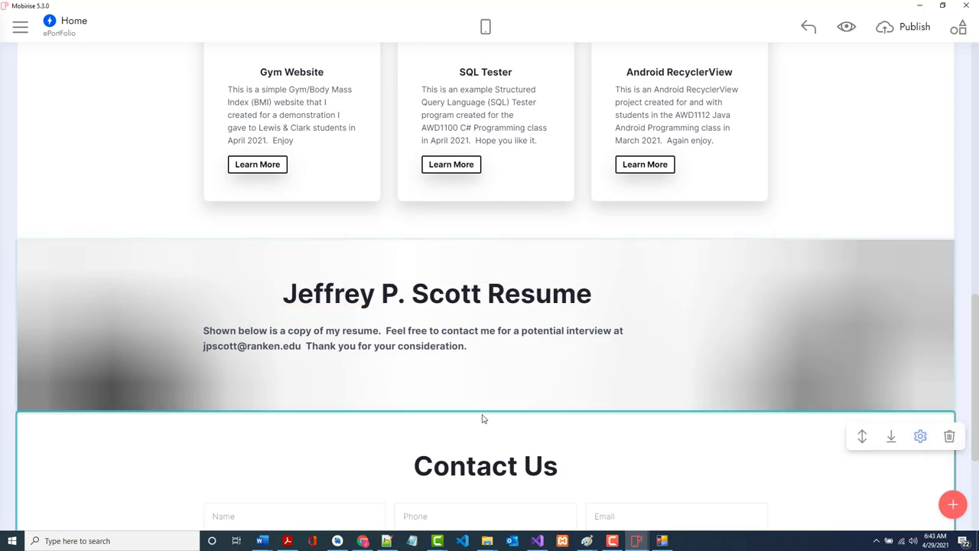
scroll(645, 260, "up", 15)
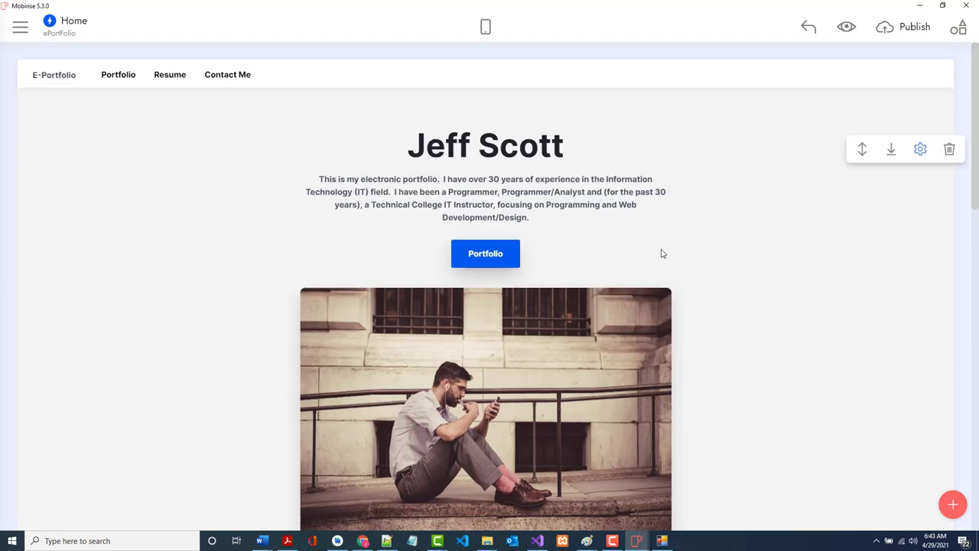
Link the Portfolio navigation item to the Home page's Header 2-1 block
scroll(640, 268, "down", 5)
scroll(637, 267, "up", 5)
scroll(619, 270, "down", 1)
scroll(627, 266, "up", 1)
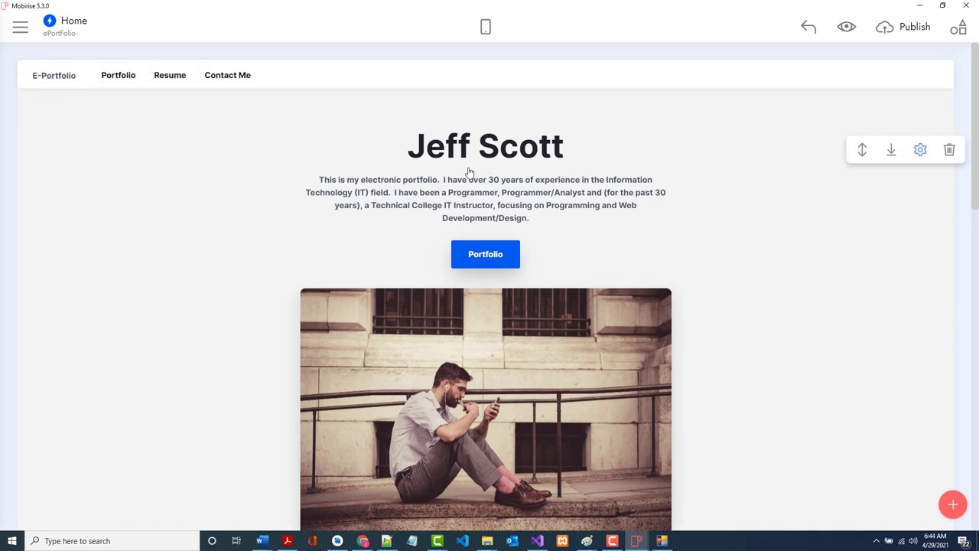
left_click(119, 73)
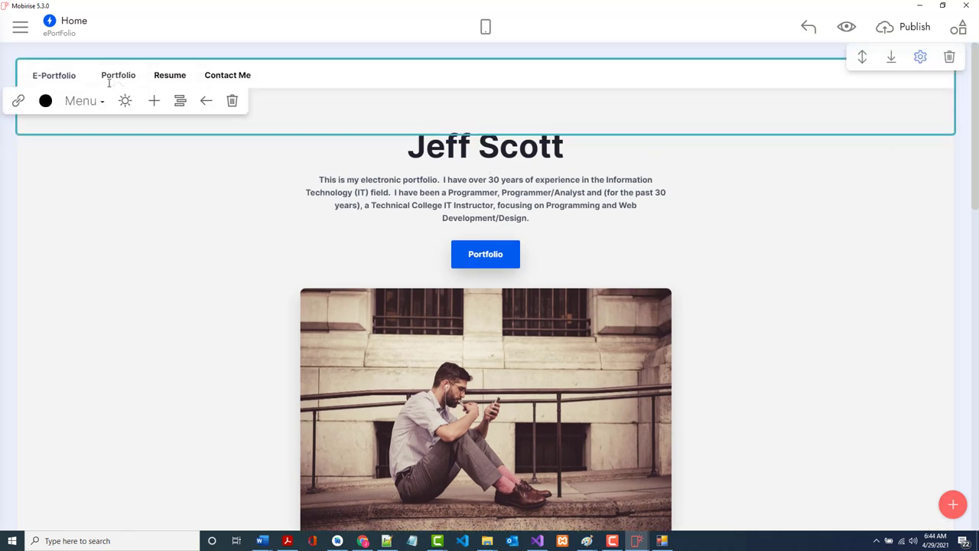
left_click(19, 102)
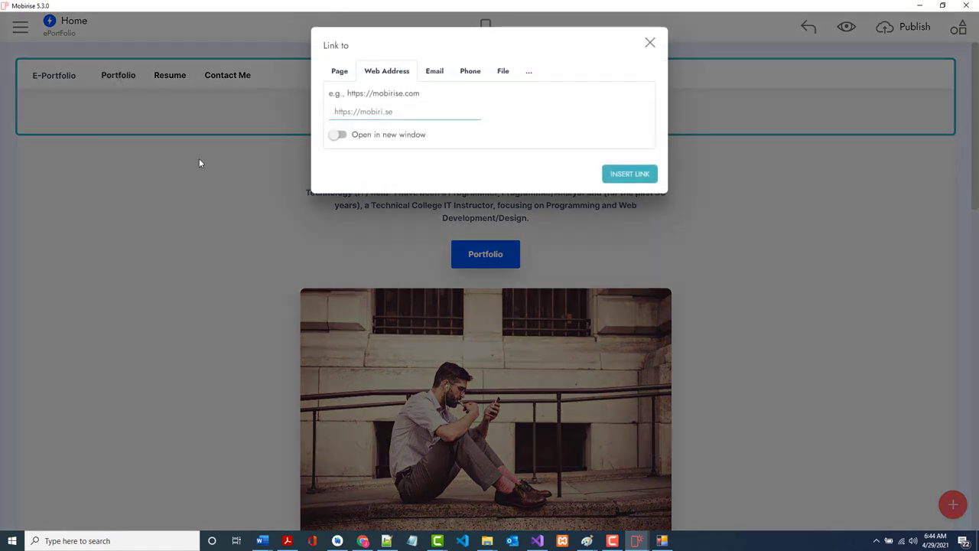
left_click(339, 71)
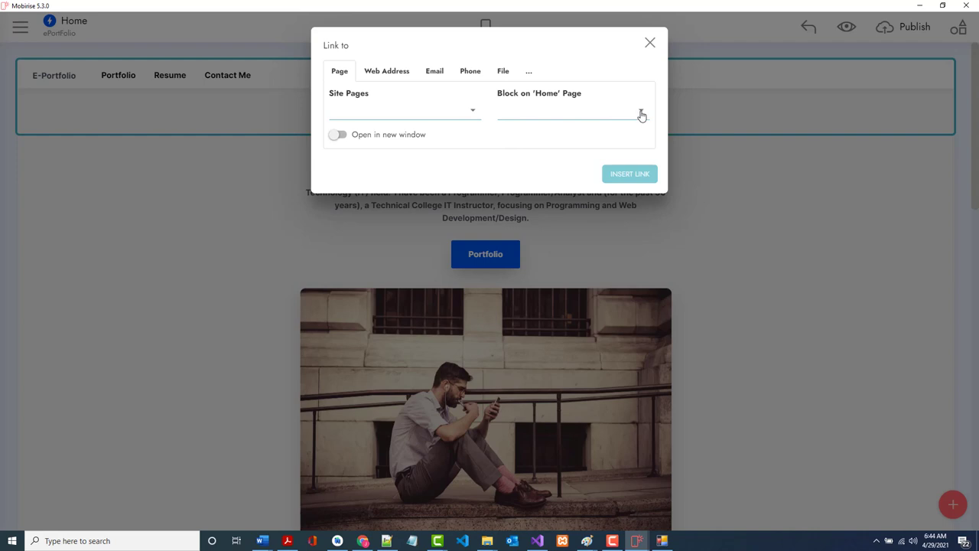
left_click(641, 113)
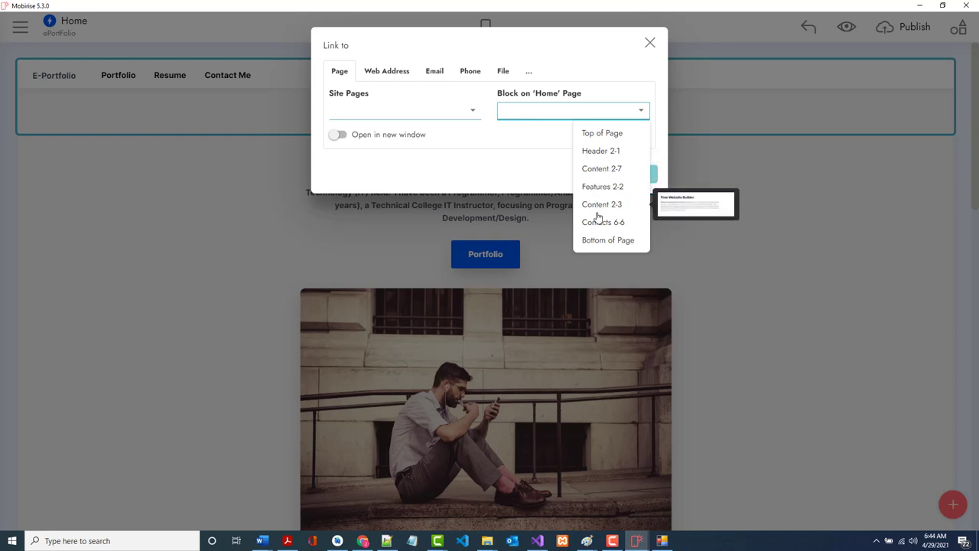
left_click(595, 153)
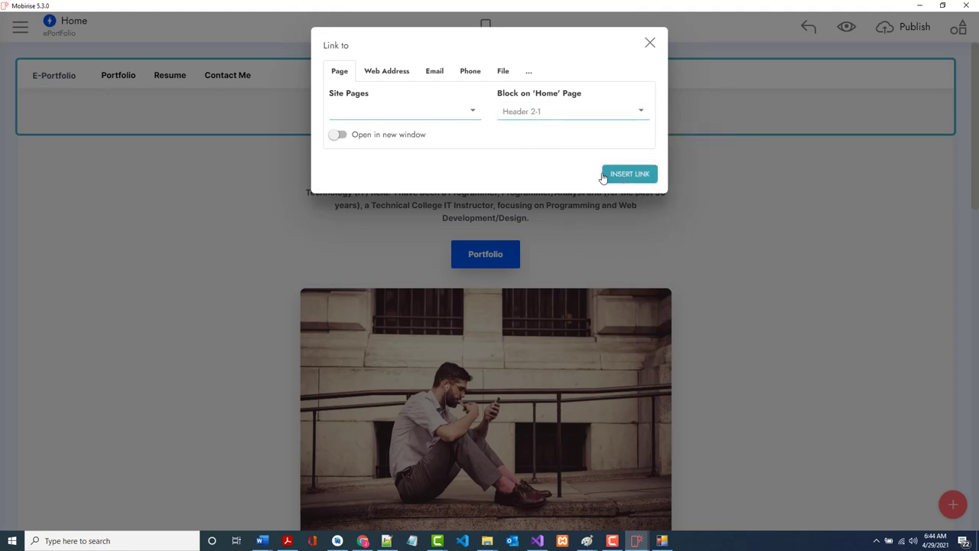
left_click(612, 176)
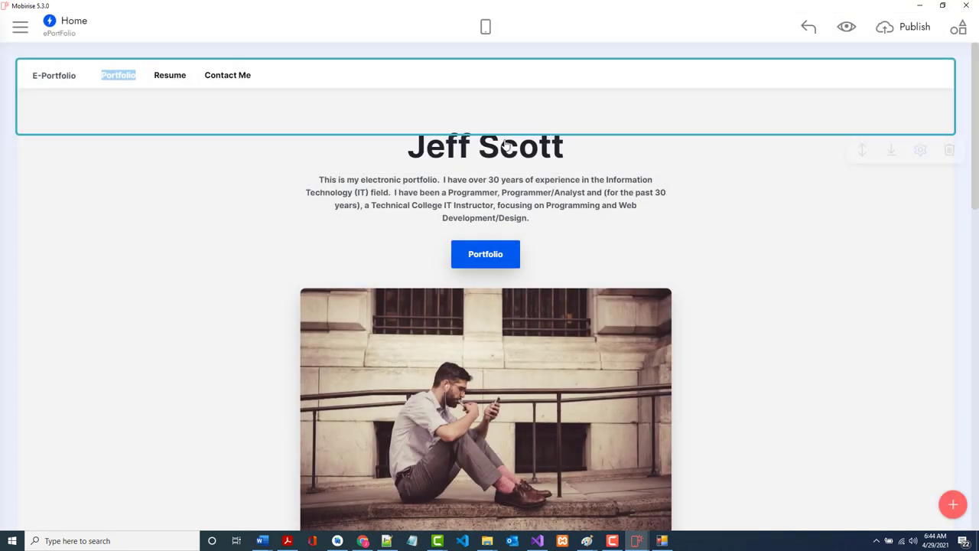
Link the Resume navigation item to the Home page's Content 2-3 block
left_click(175, 80)
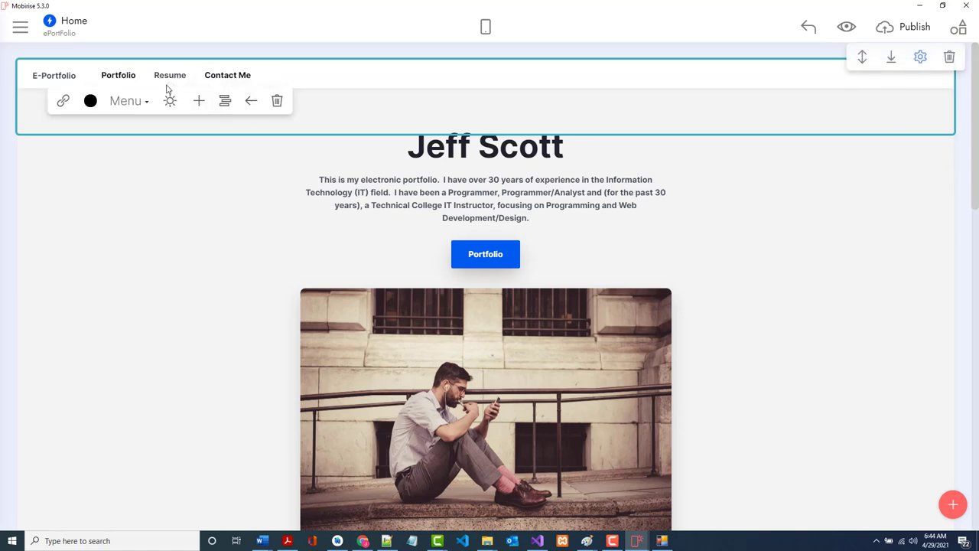
left_click(63, 100)
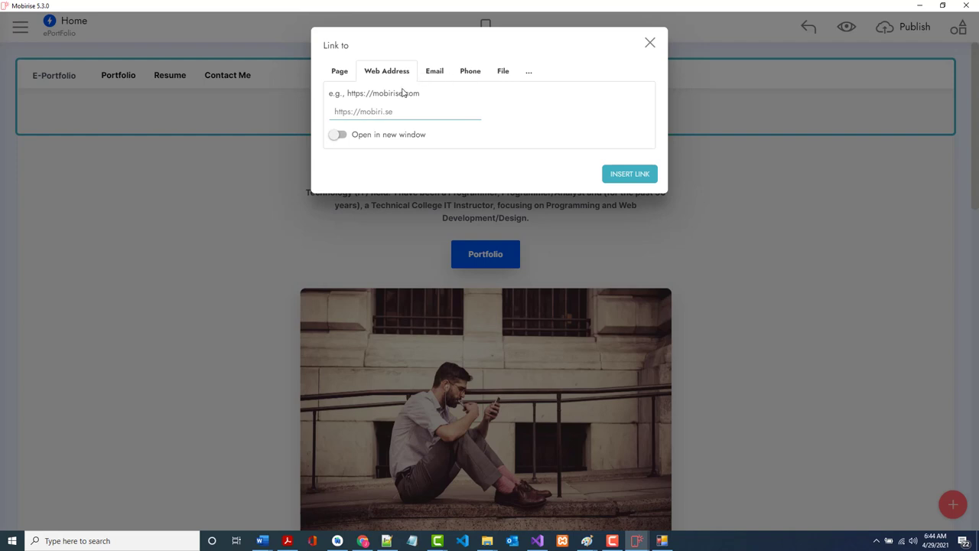
left_click(342, 76)
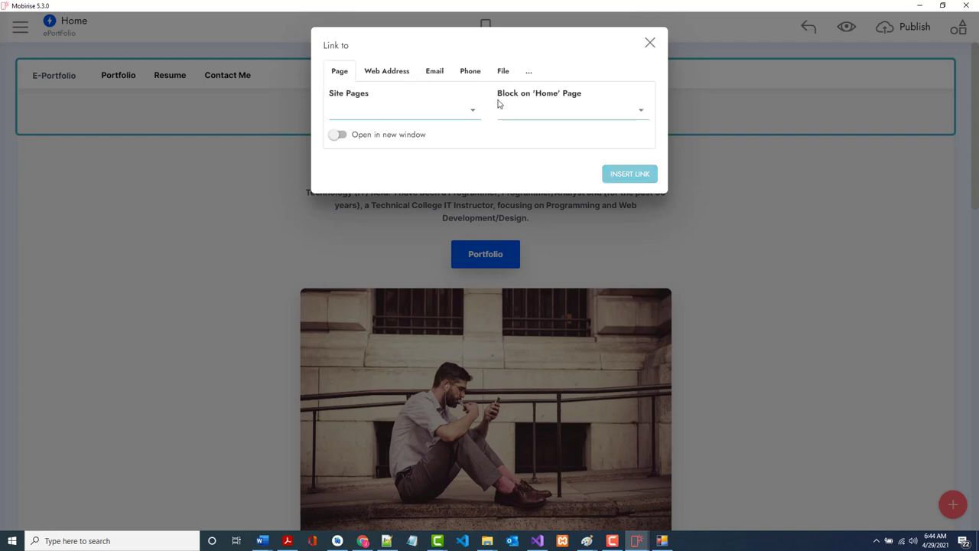
left_click(641, 113)
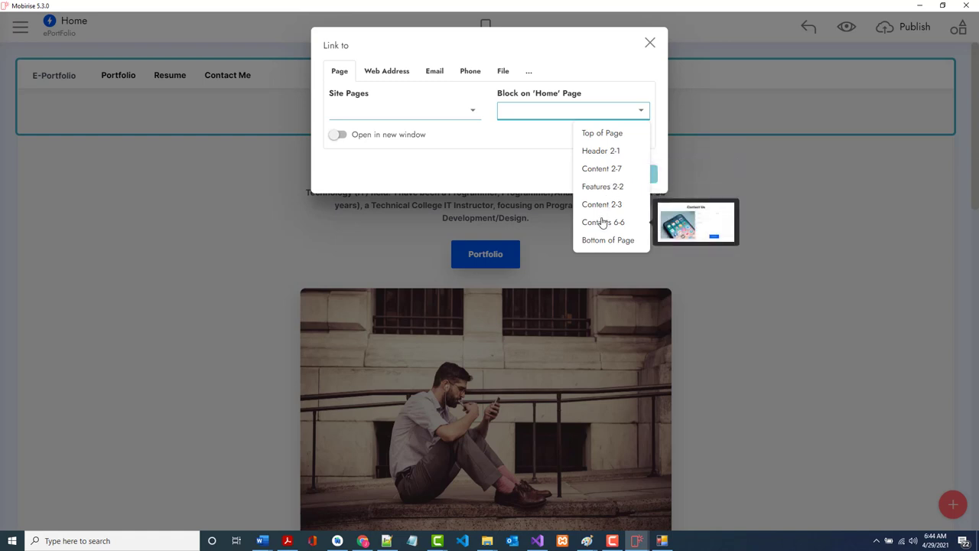
left_click(604, 207)
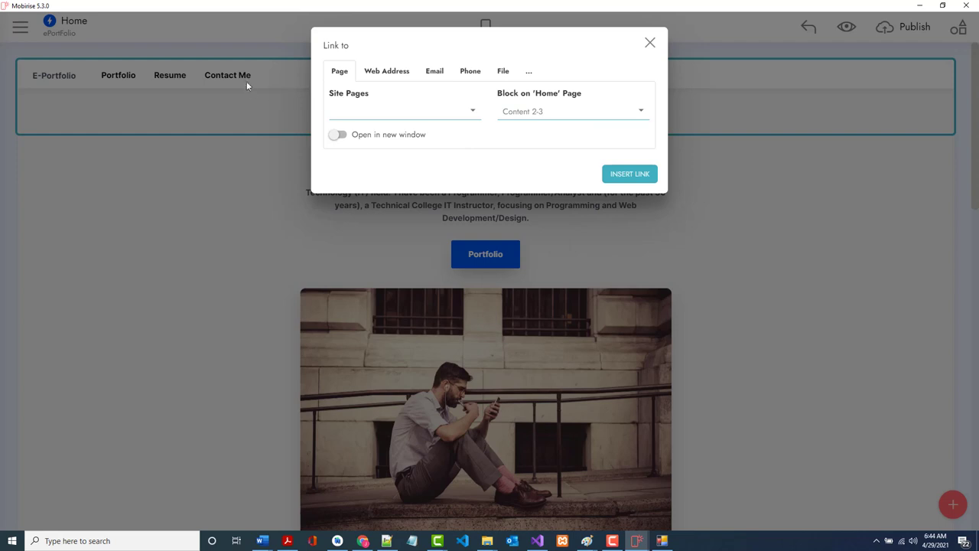
left_click(629, 173)
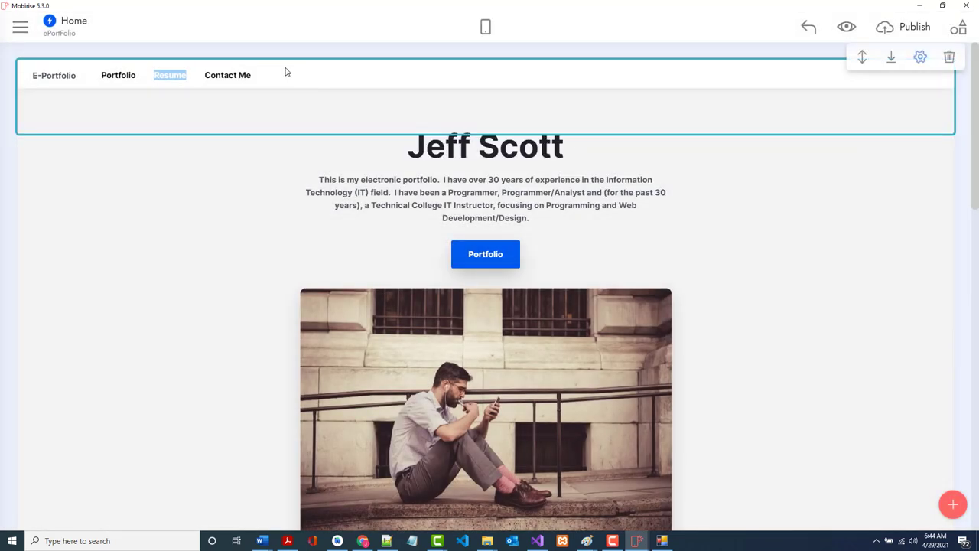
Link the Contact Me menu item to the Contacts 6-6 block
left_click(232, 75)
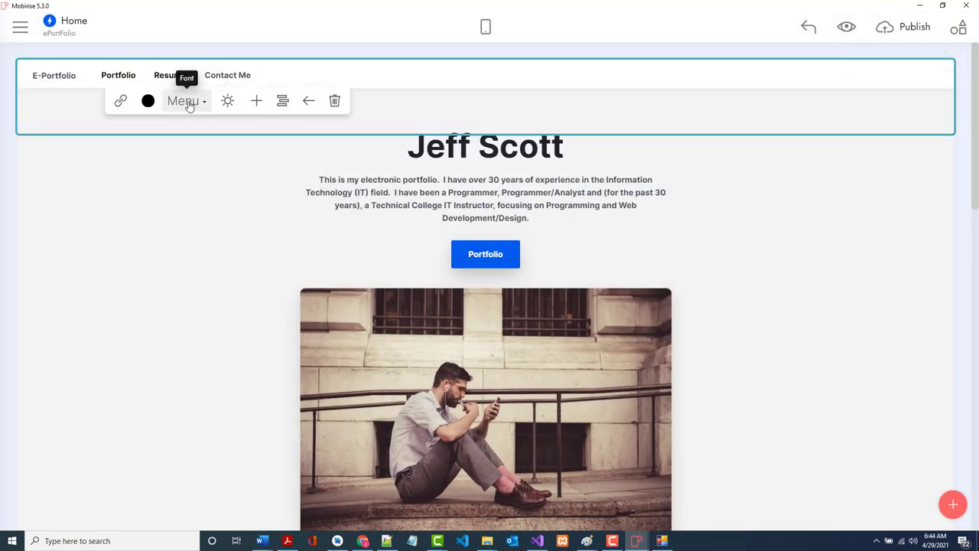
left_click(123, 103)
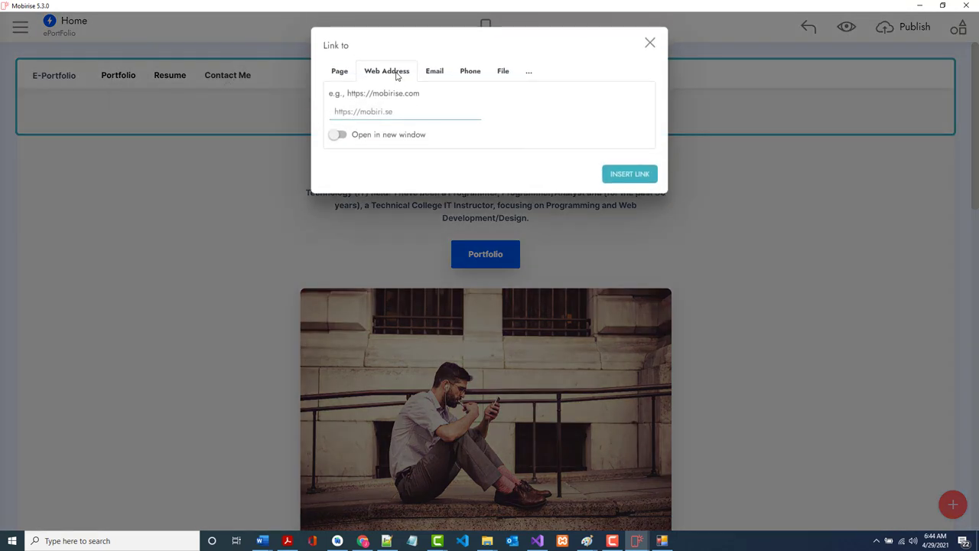
left_click(340, 72)
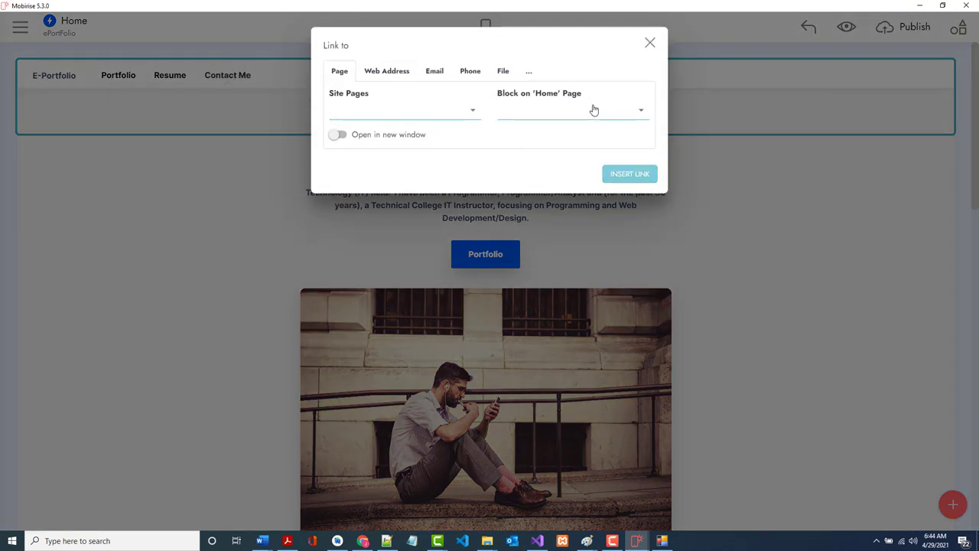
left_click(641, 113)
mouse_move(602, 229)
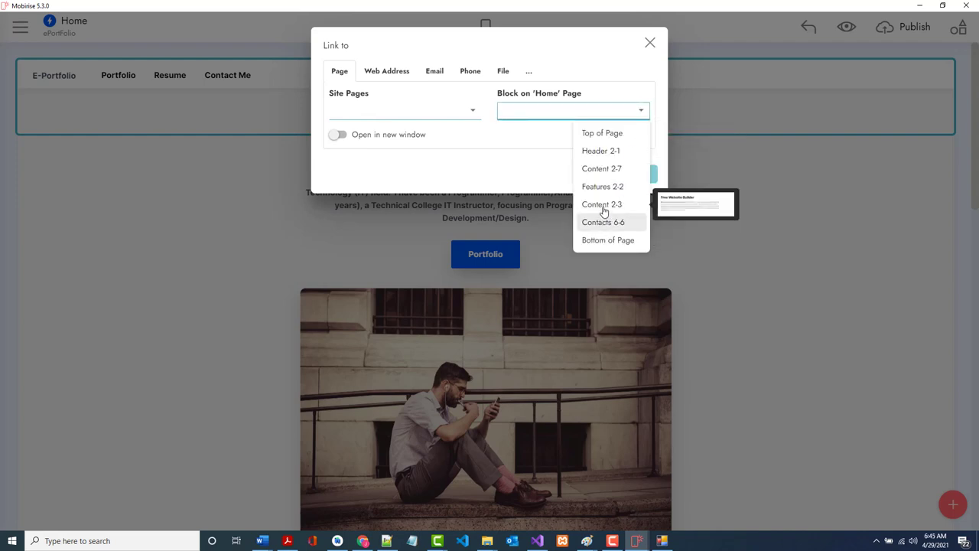
left_click(602, 221)
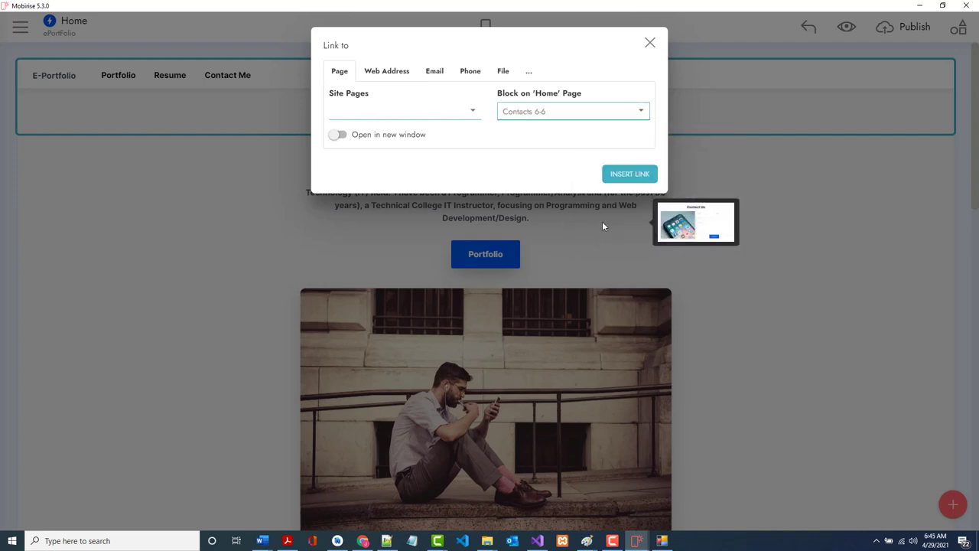
left_click(612, 177)
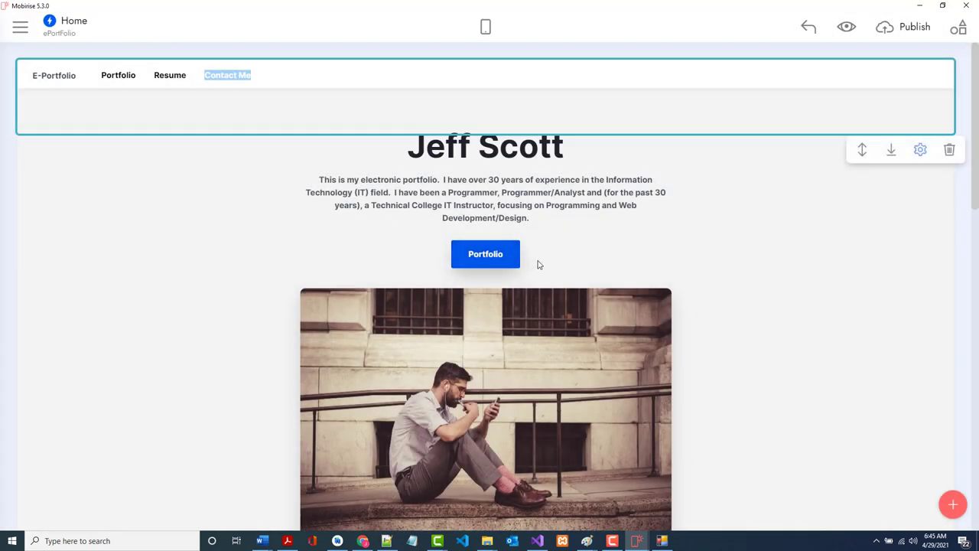
Link the header's Portfolio button to Content 2-7 and preview the site in the browser
left_click(536, 264)
left_click(478, 253)
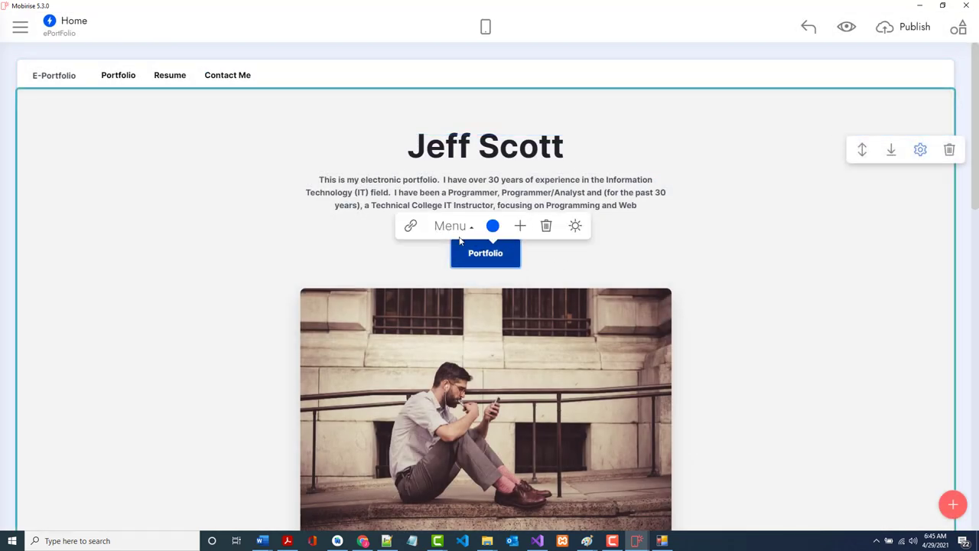
left_click(411, 225)
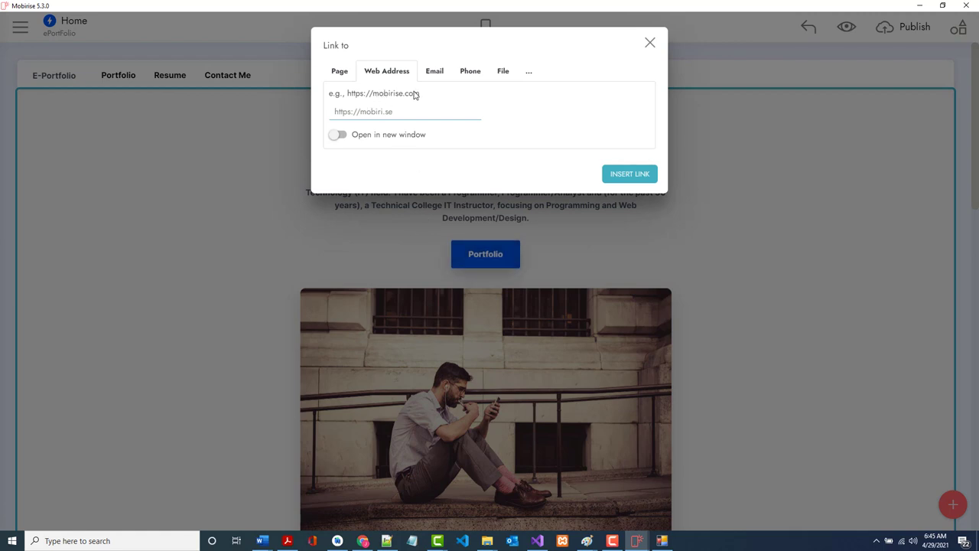
left_click(338, 71)
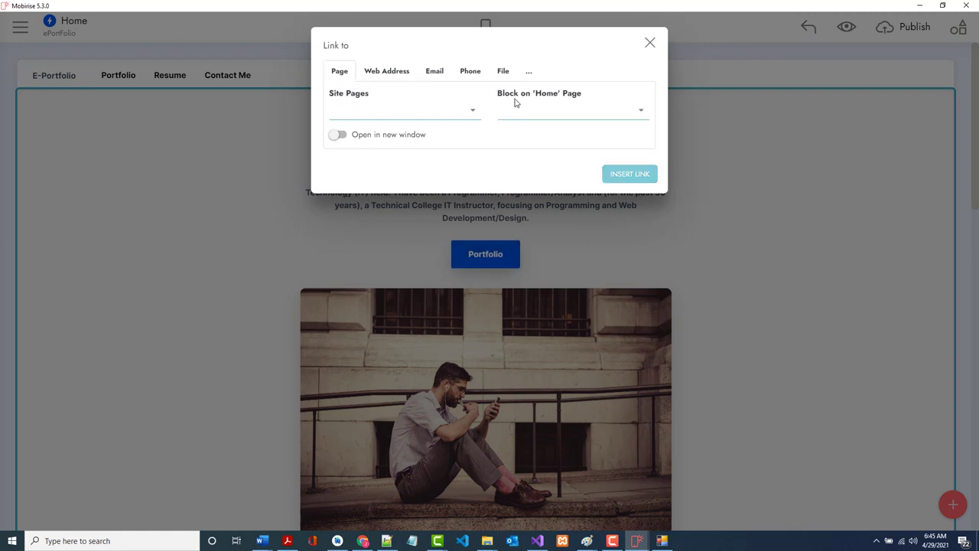
left_click(640, 111)
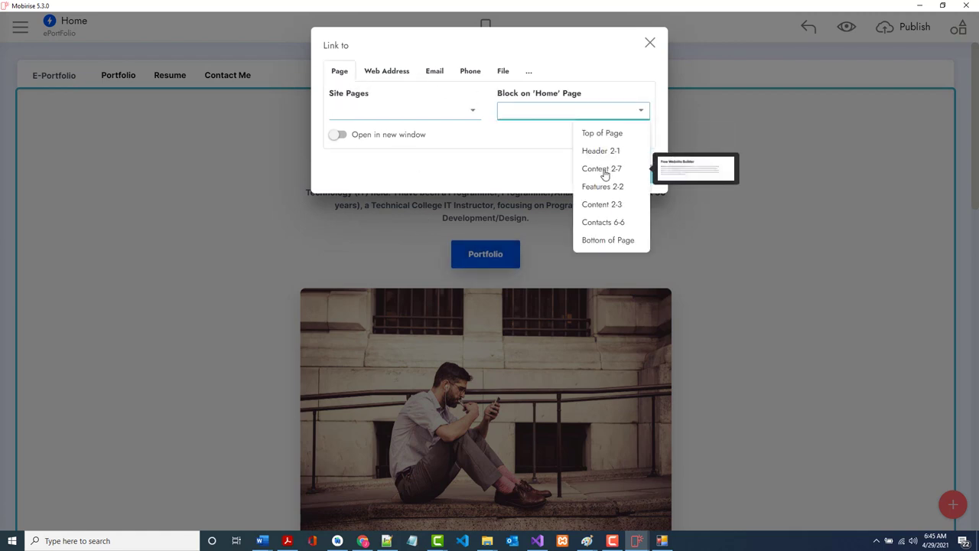
left_click(601, 169)
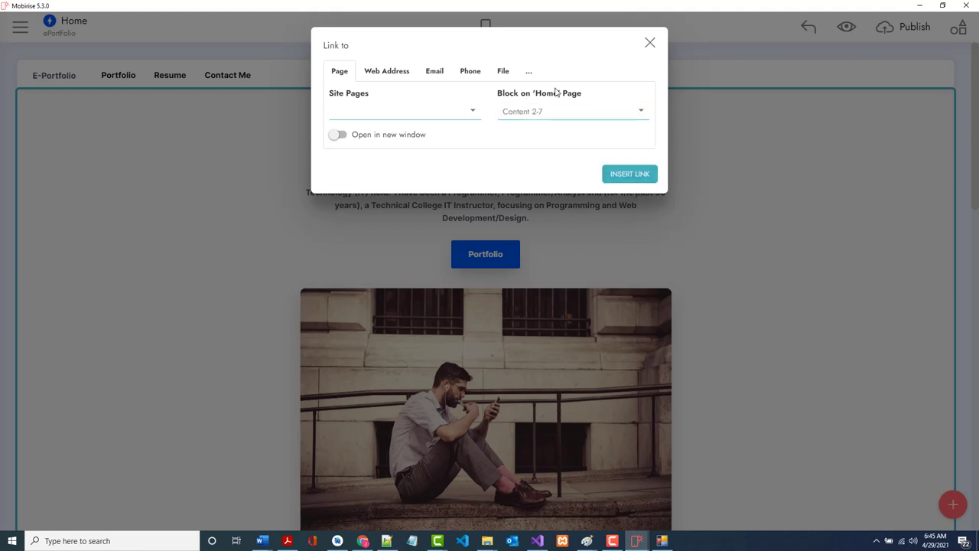
left_click(646, 175)
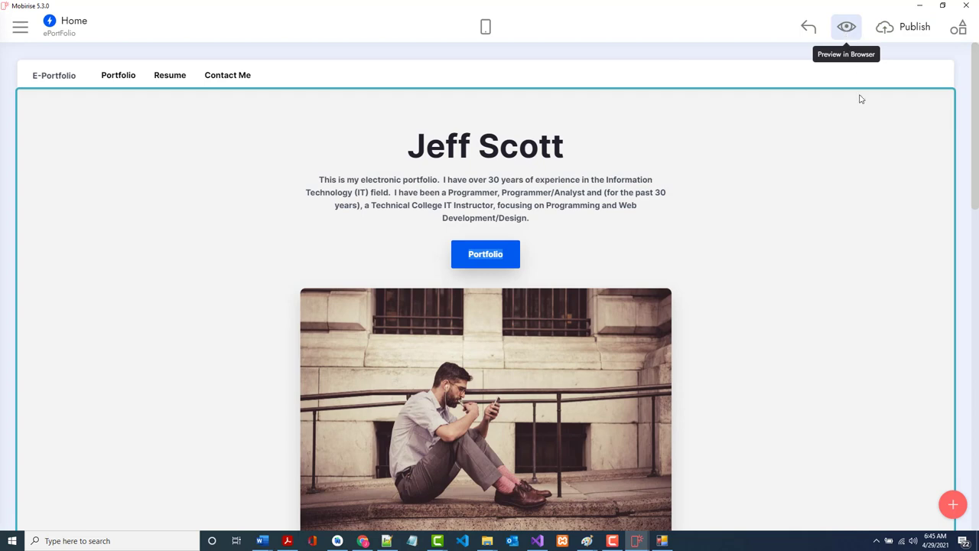
left_click(846, 27)
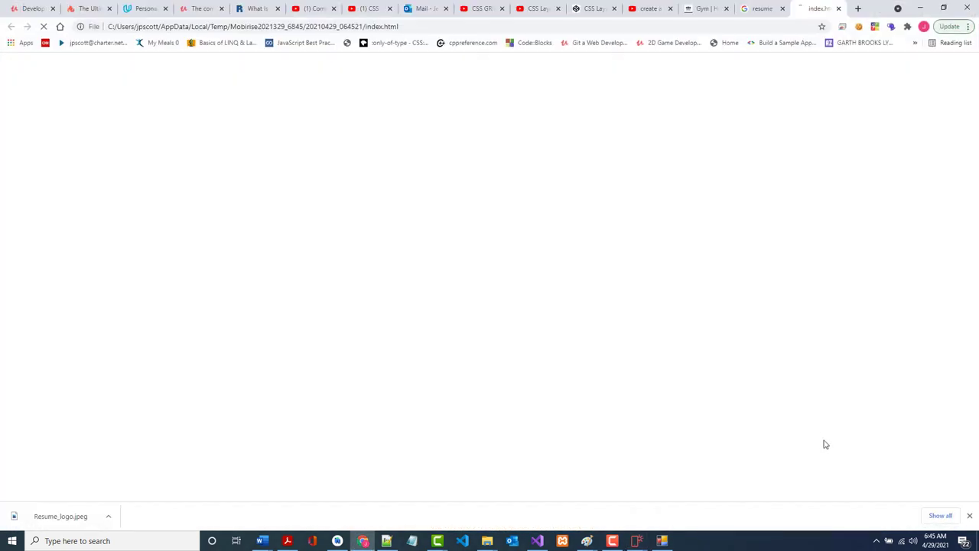
Scroll through the preview and try the contact form's Email field
scroll(680, 318, "down", 12)
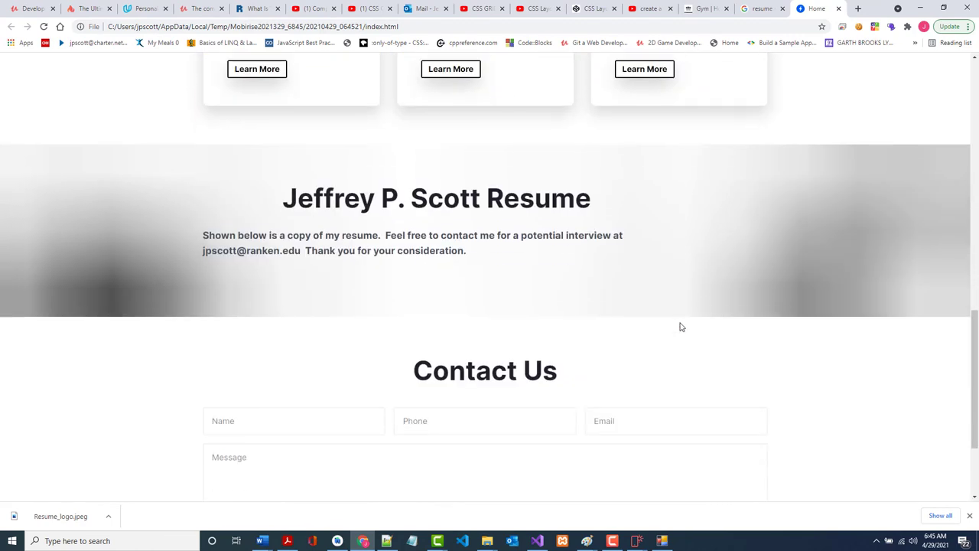
scroll(680, 326, "down", 2)
left_click(674, 324)
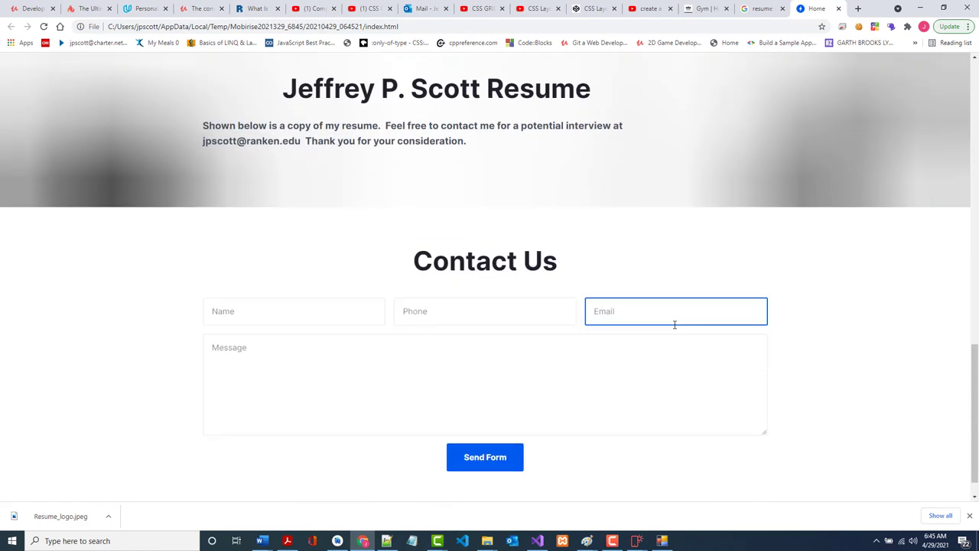
scroll(673, 325, "up", 10)
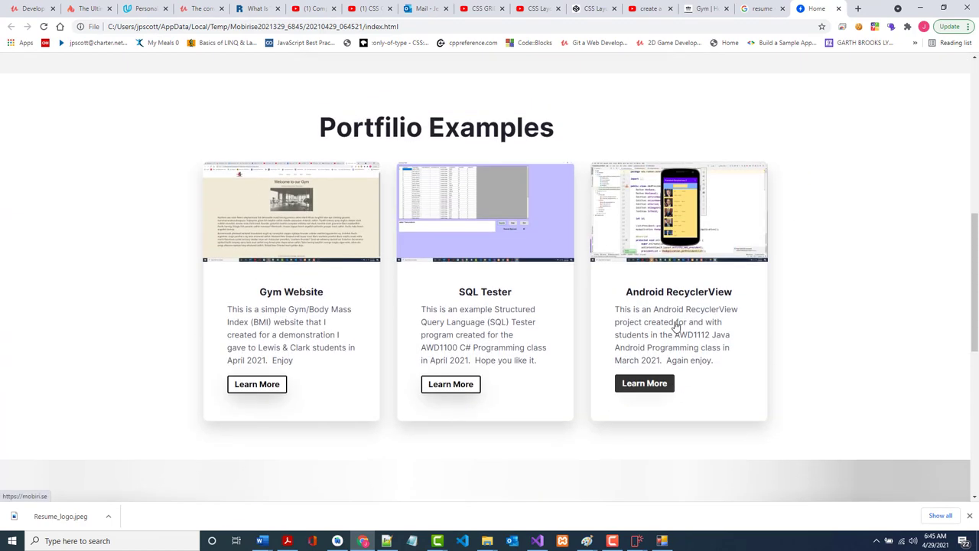
scroll(663, 327, "up", 2)
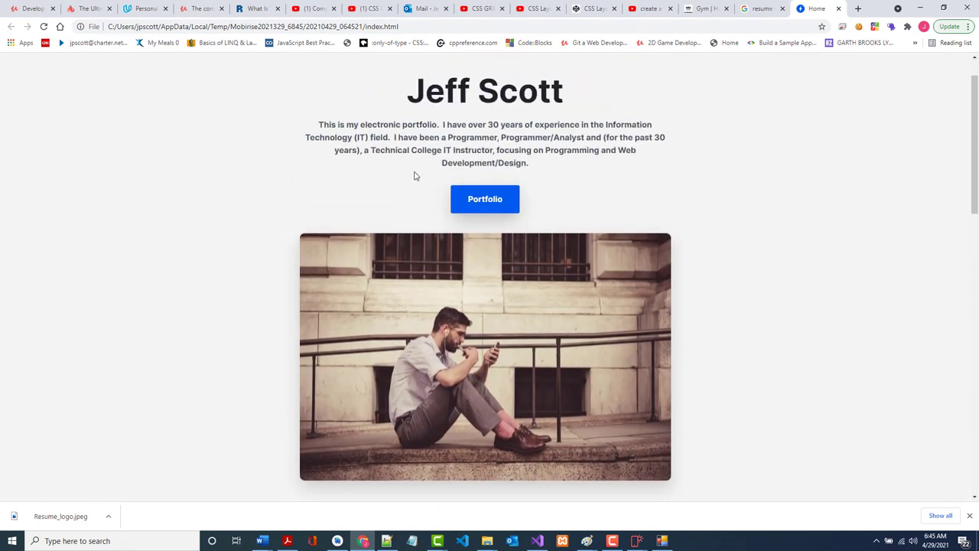
Test the Portfolio, Resume and Contact Me menu links, then close the preview
left_click(109, 70)
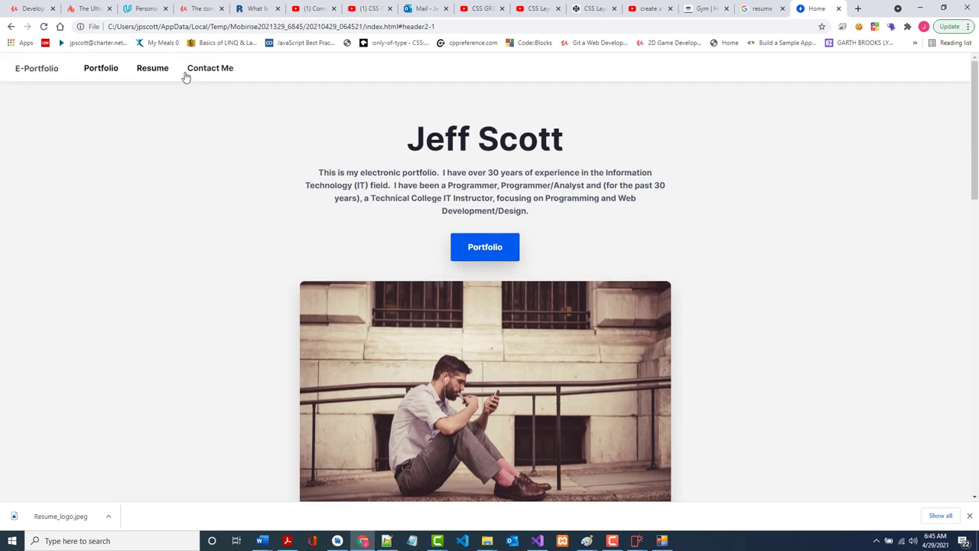
left_click(162, 71)
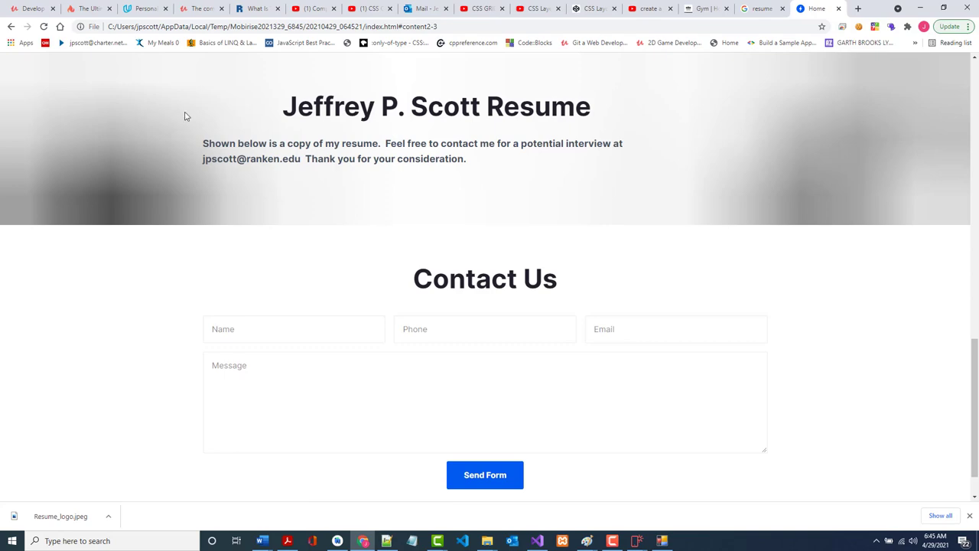
scroll(203, 155, "up", 15)
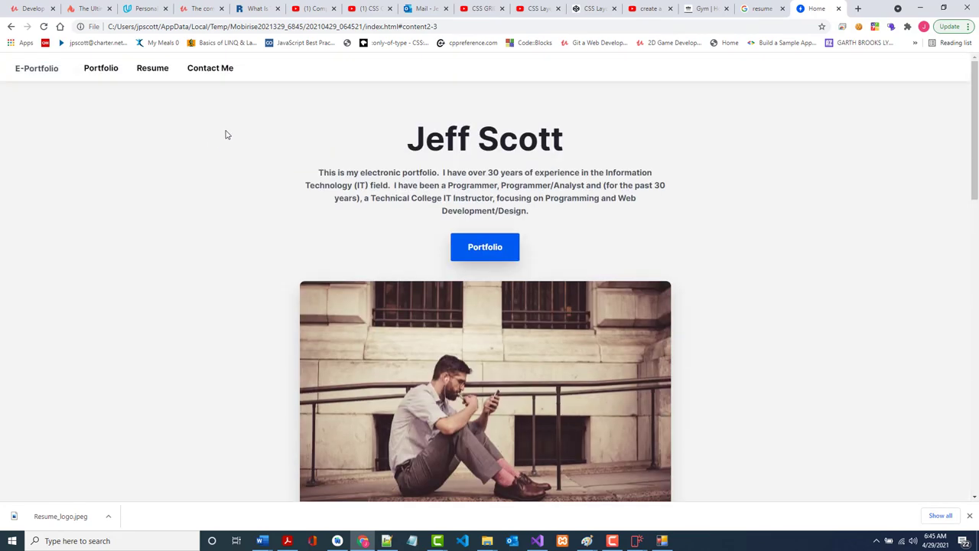
left_click(218, 74)
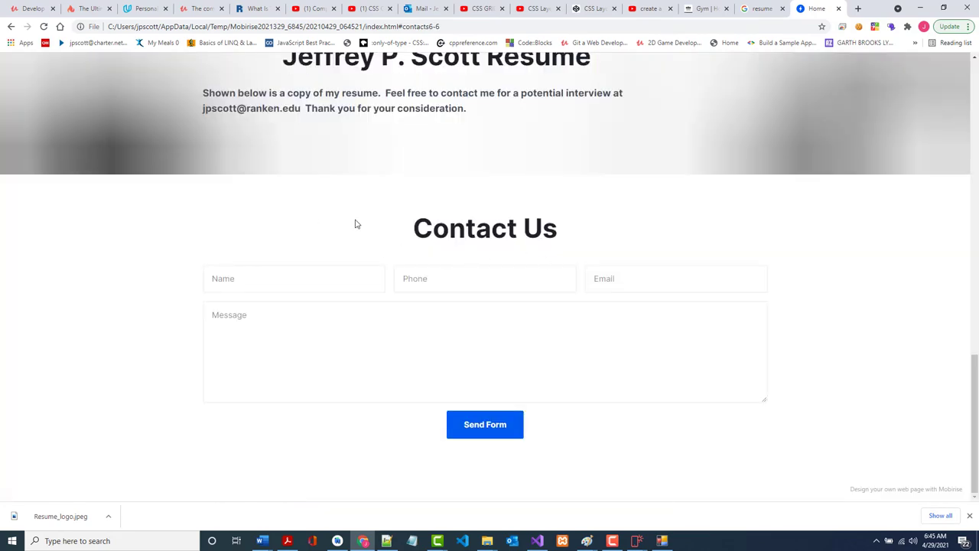
scroll(218, 140, "up", 8)
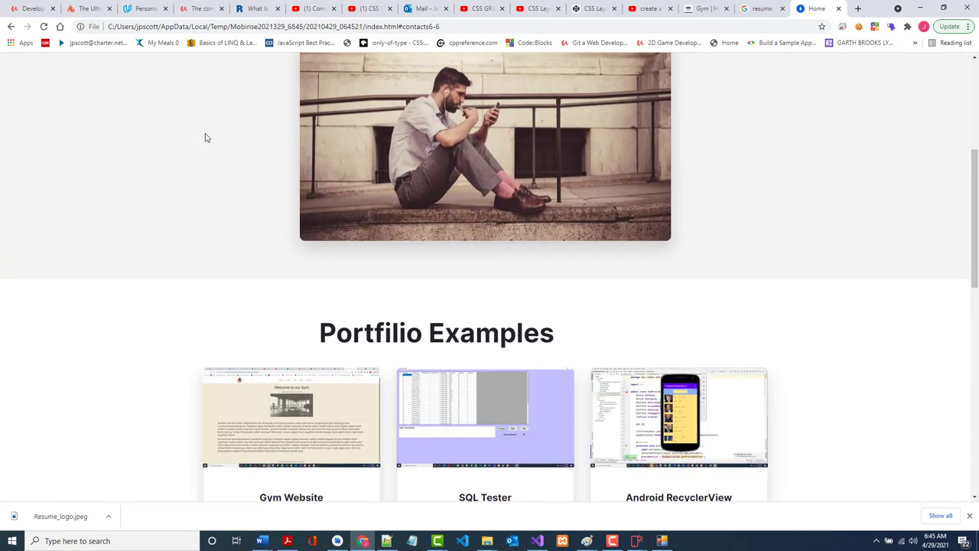
scroll(279, 207, "up", 4)
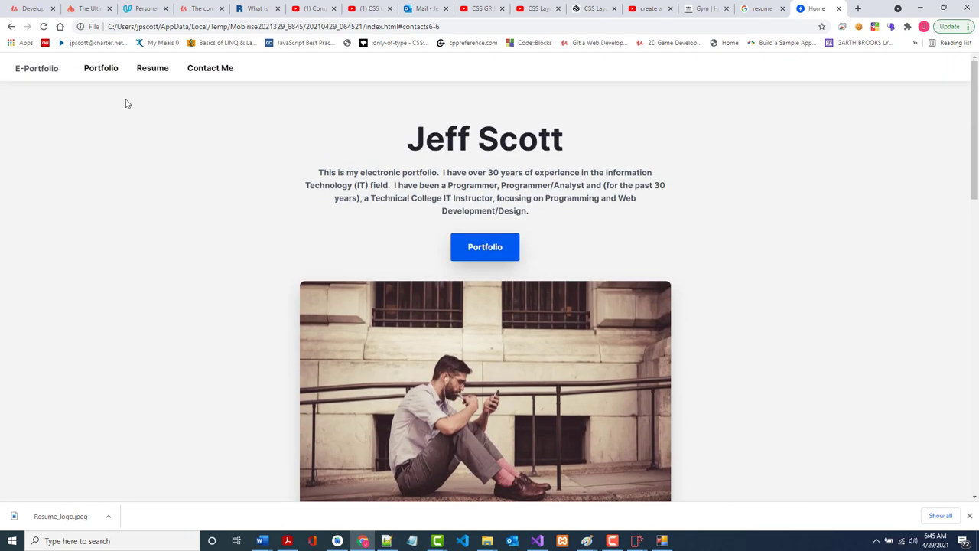
left_click(101, 68)
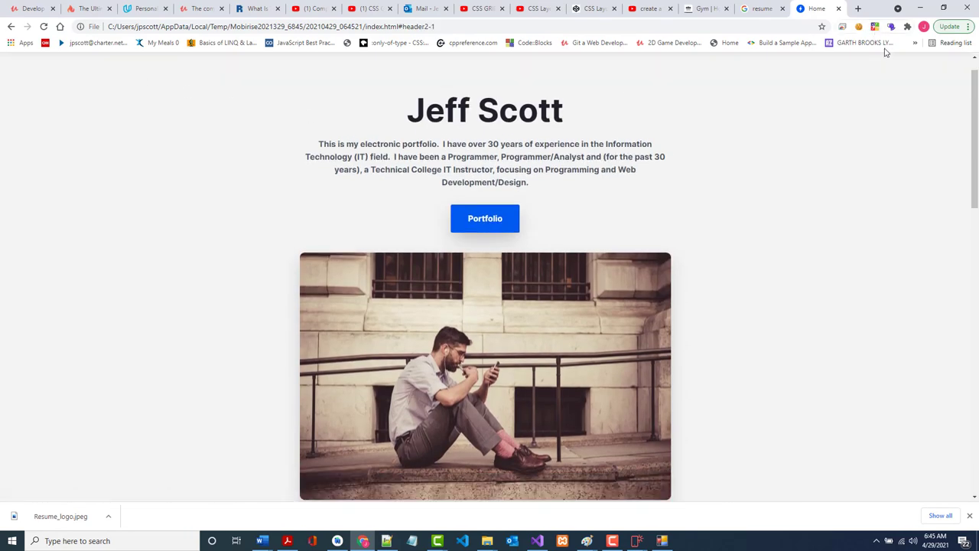
left_click(839, 9)
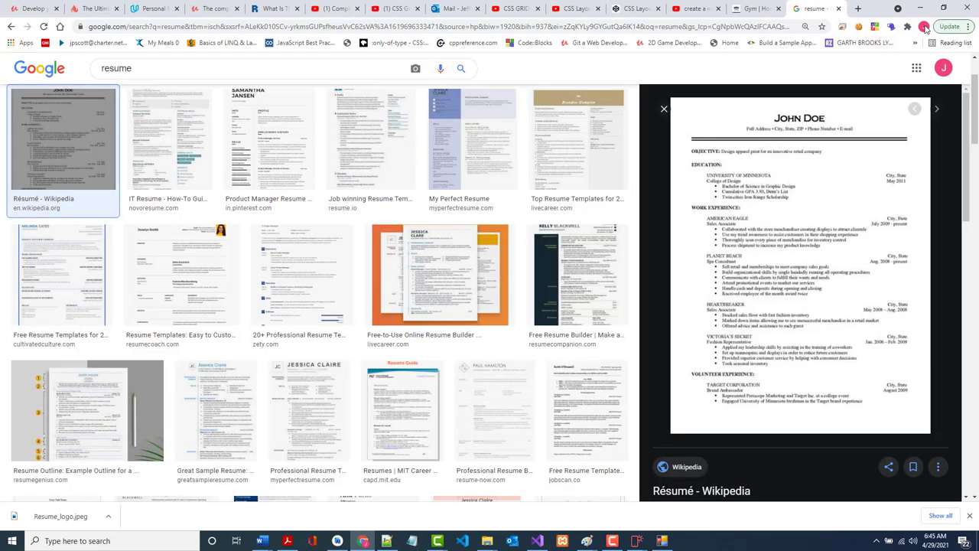
Relink the Portfolio menu item to Content 2-7 and preview the site again
mouse_move(658, 543)
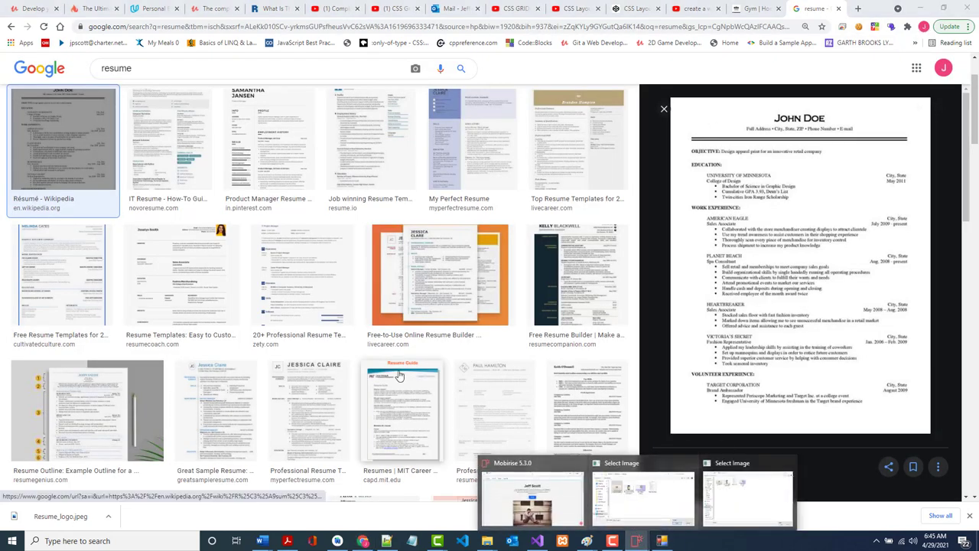
left_click(535, 497)
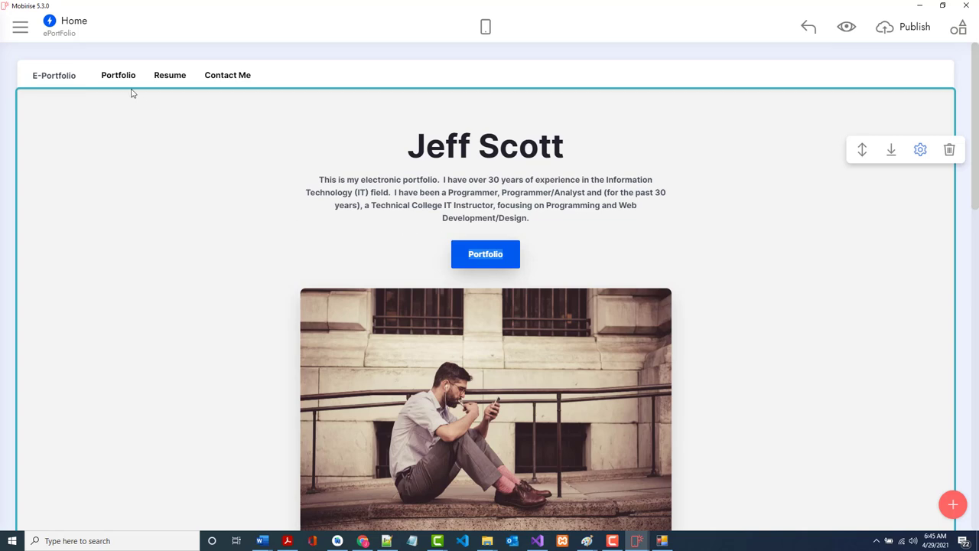
mouse_move(122, 75)
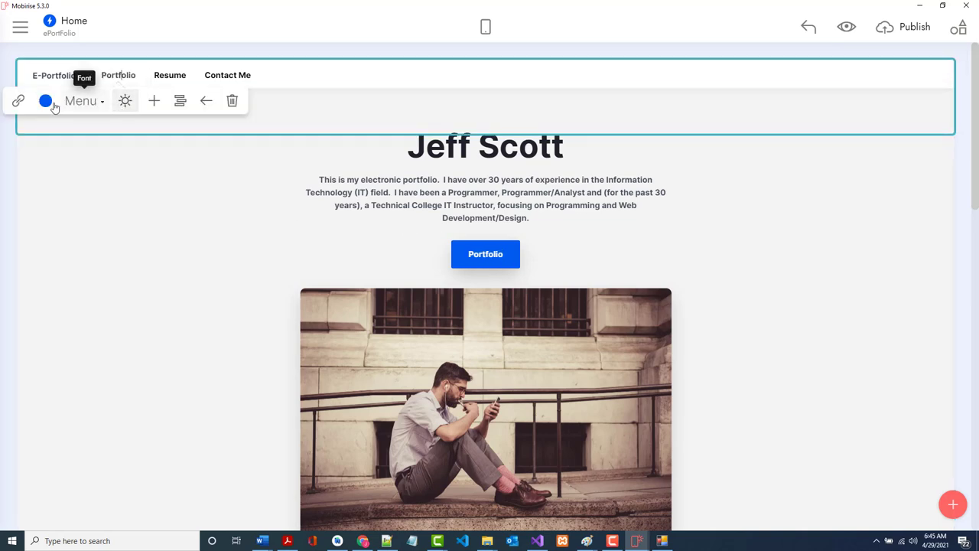
left_click(18, 101)
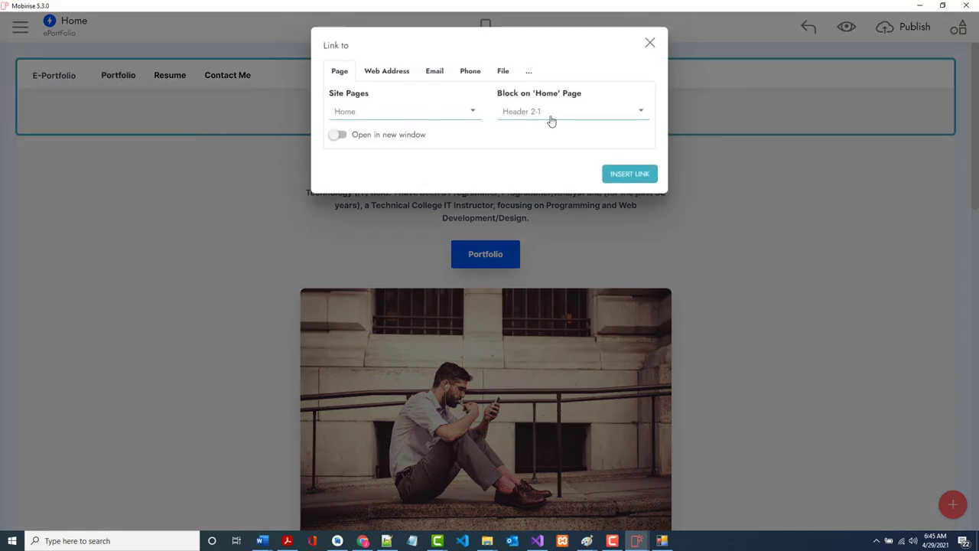
left_click(642, 112)
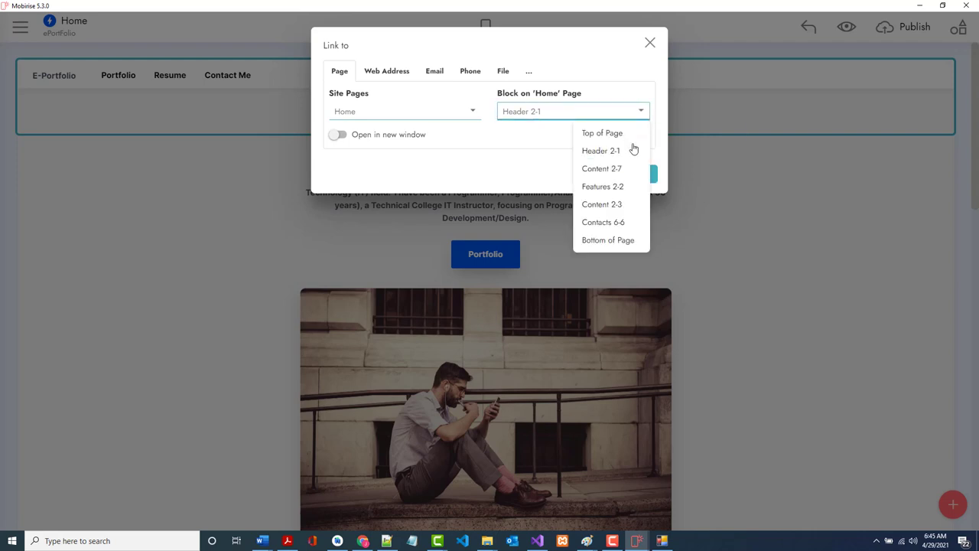
left_click(621, 168)
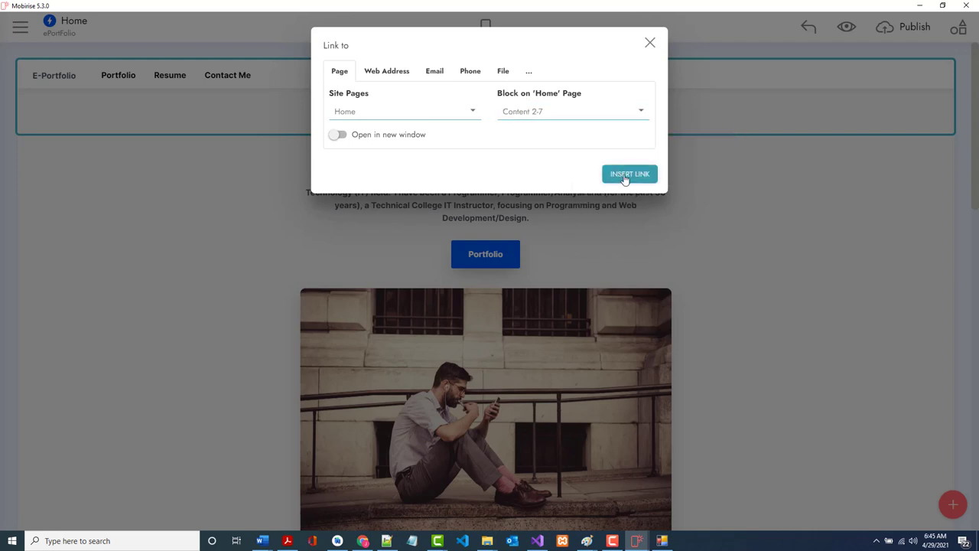
left_click(627, 174)
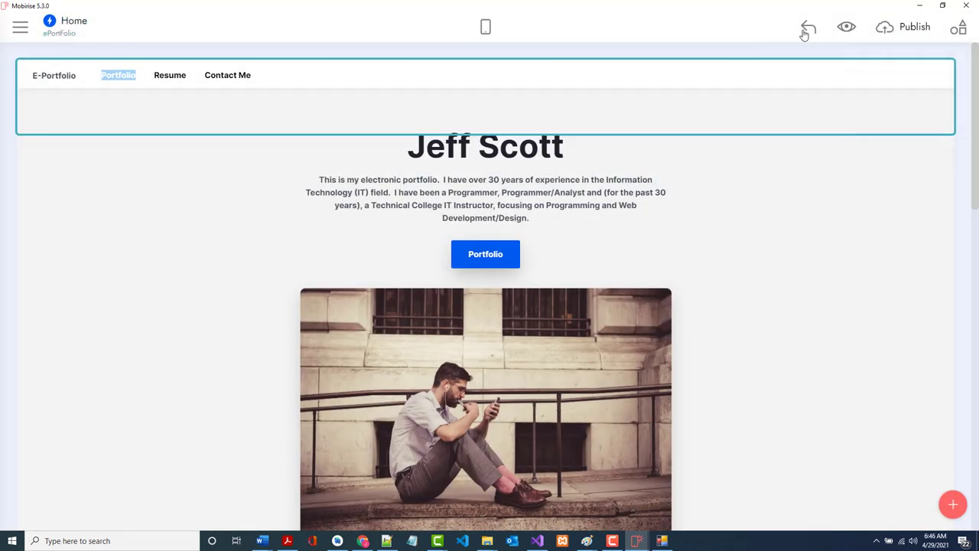
left_click(846, 28)
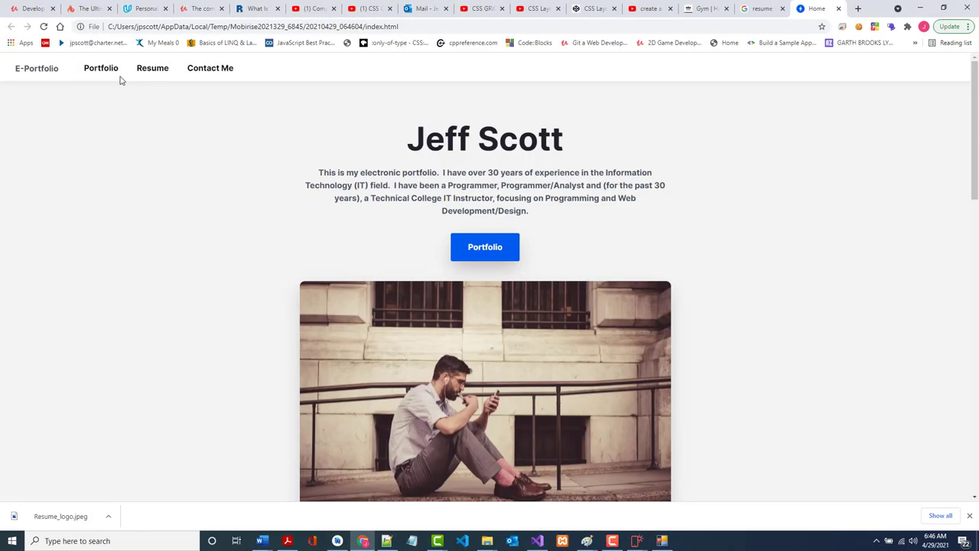
Jump to Portfolio Examples, scroll to the contact form, return to the top, and close the preview
left_click(110, 70)
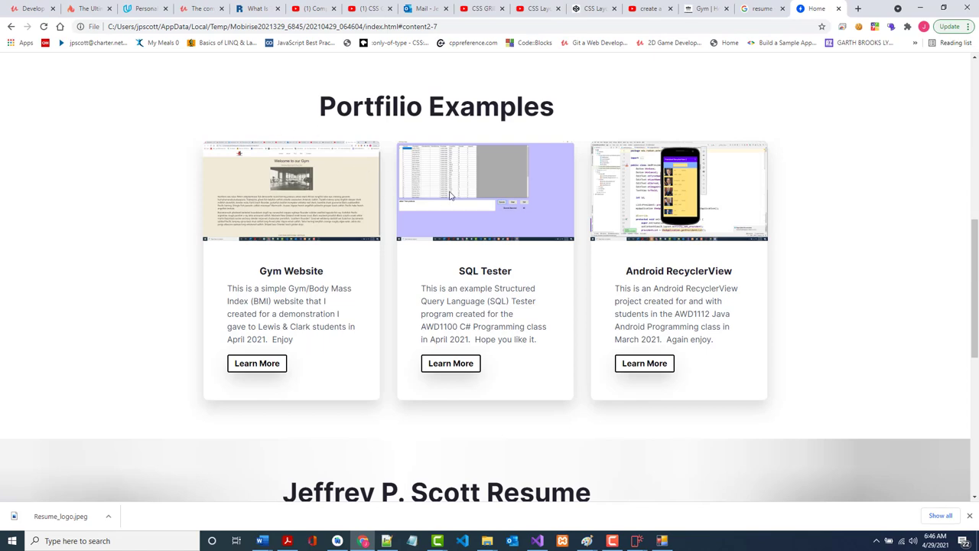
scroll(447, 197, "up", 2)
scroll(439, 276, "down", 2)
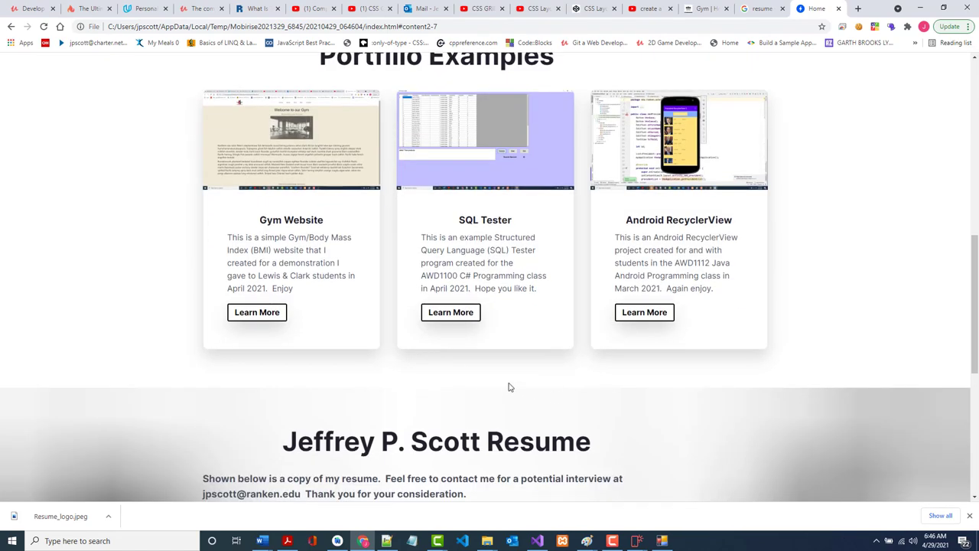
scroll(510, 387, "down", 5)
left_click(527, 339)
scroll(526, 340, "up", 1)
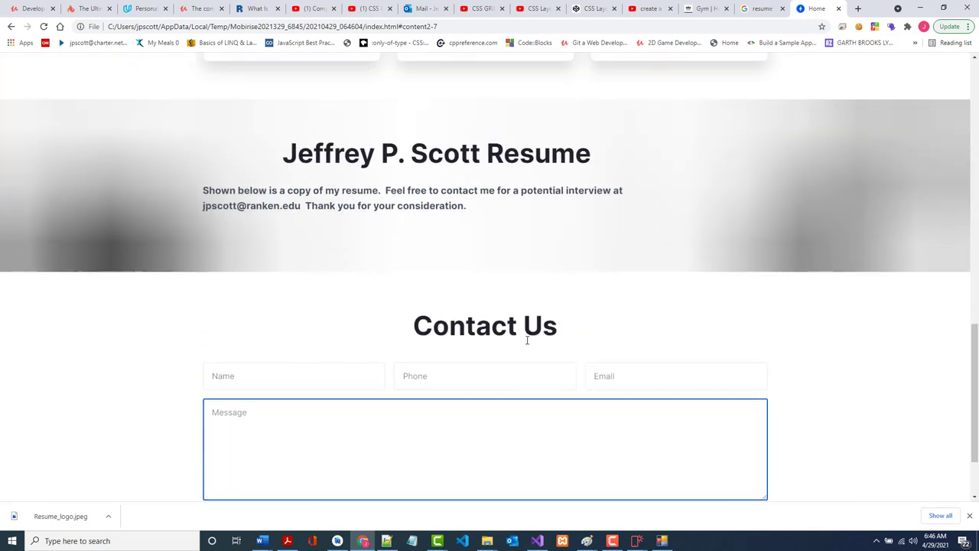
key("Home")
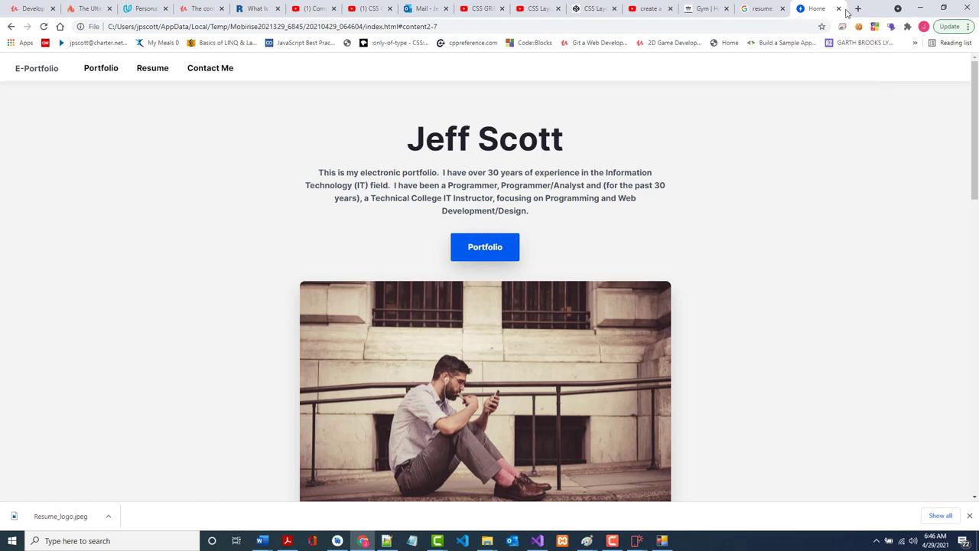
left_click(839, 9)
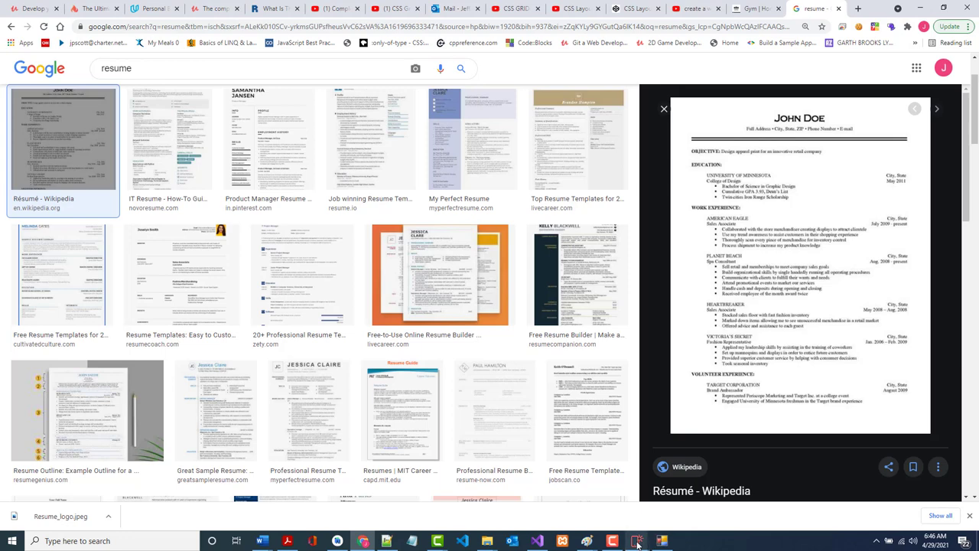
Bring the Mobirise editor window back to the front
mouse_move(638, 544)
left_click(574, 497)
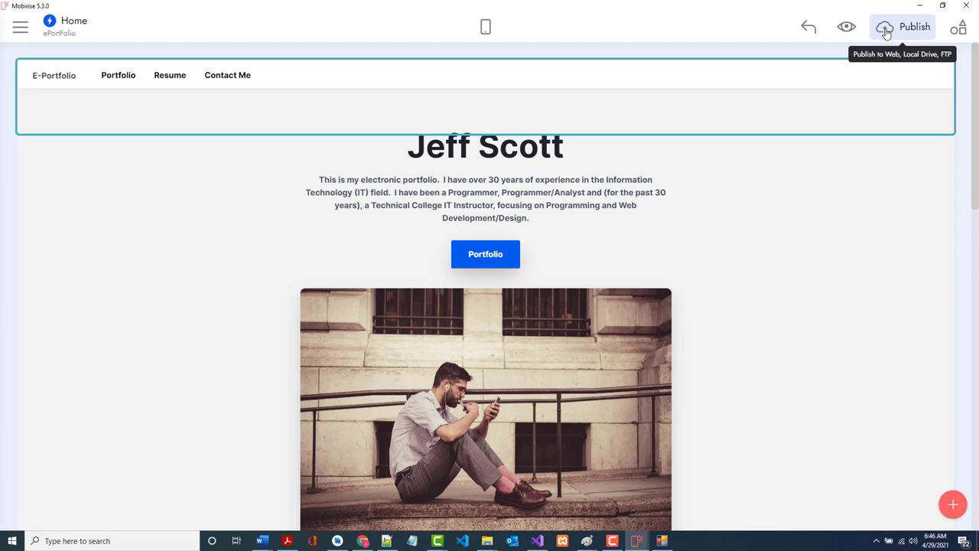
Choose Local drive folder publishing with the Desktop's ePortfolio folder as destination
left_click(885, 32)
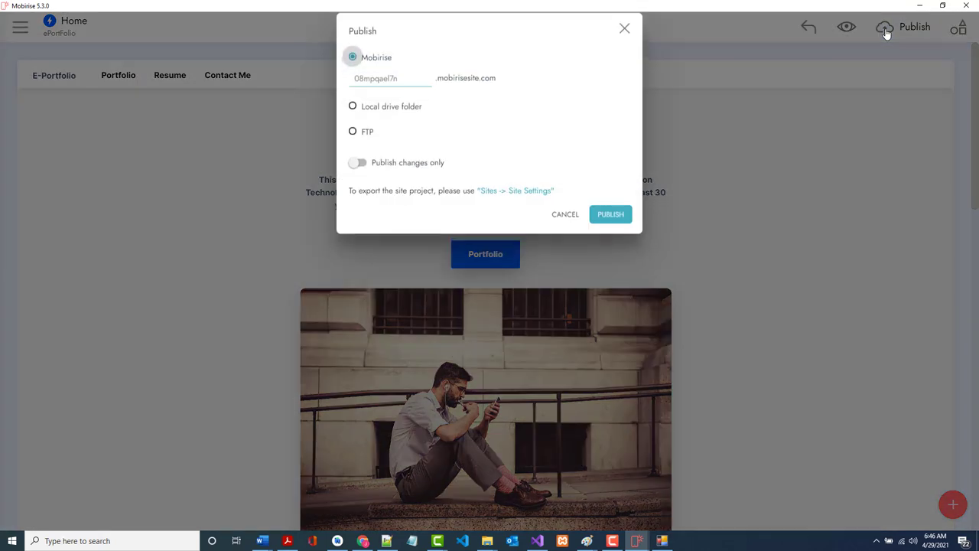
left_click(352, 120)
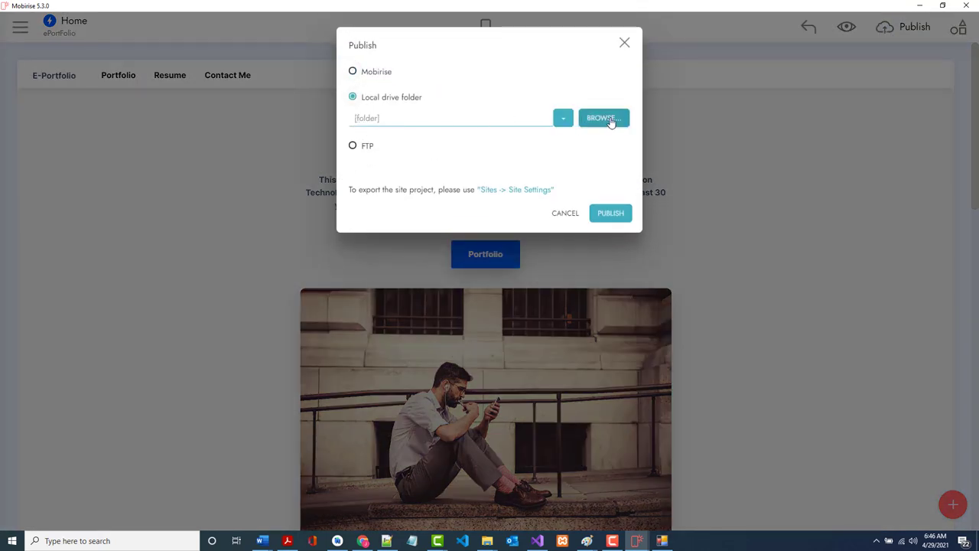
left_click(608, 120)
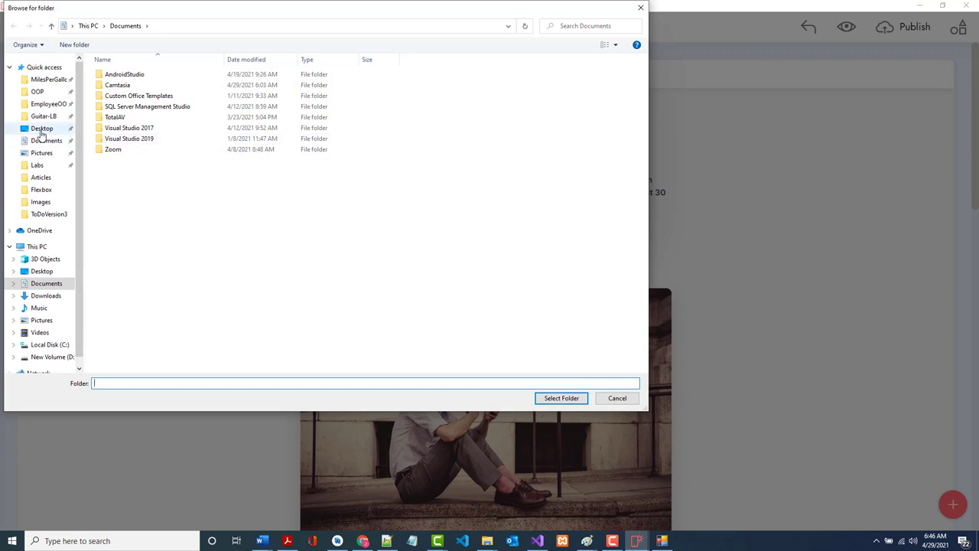
left_click(44, 129)
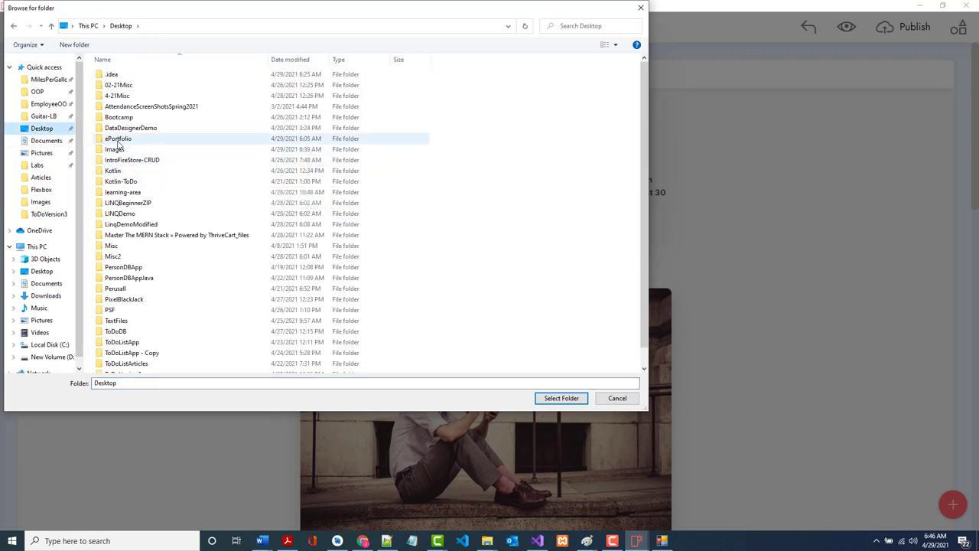
left_click(118, 140)
right_click(119, 144)
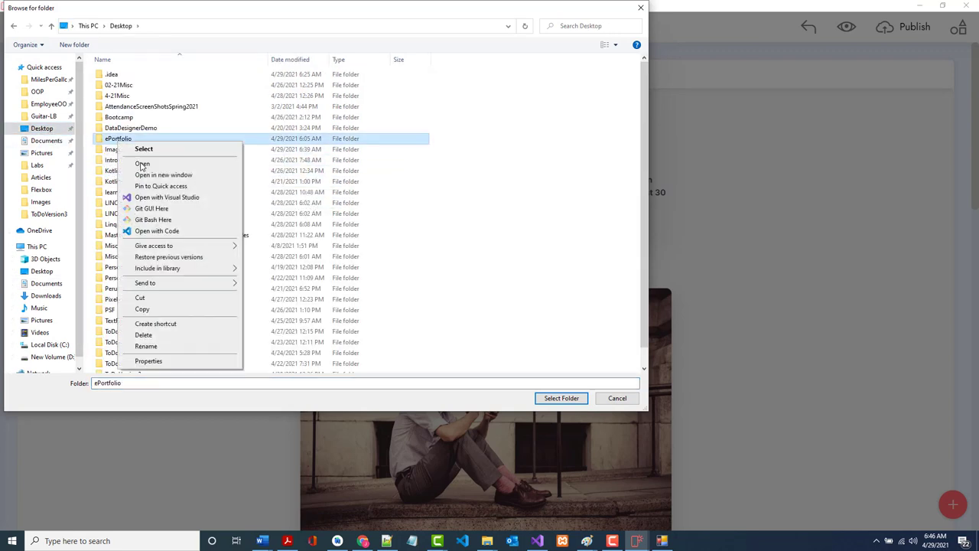
left_click(167, 361)
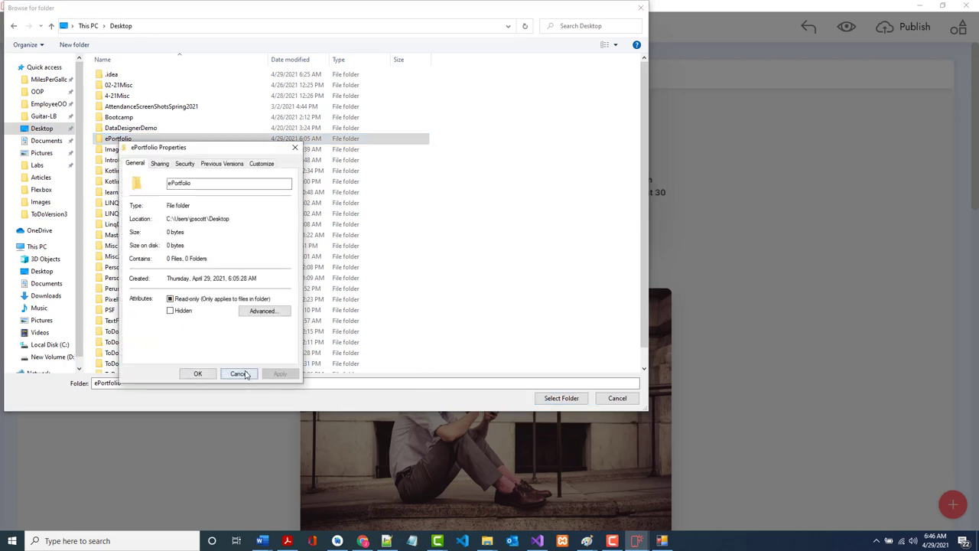
left_click(241, 373)
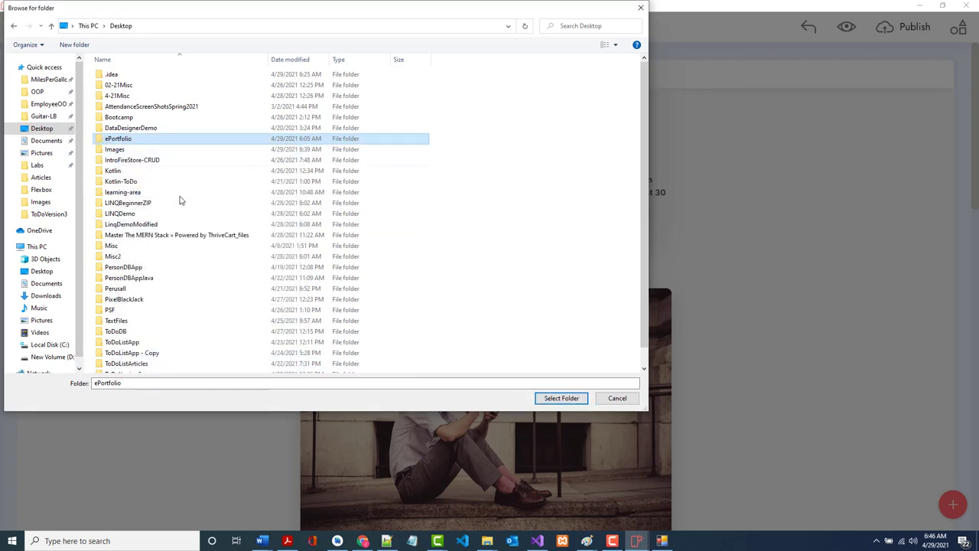
left_click(562, 398)
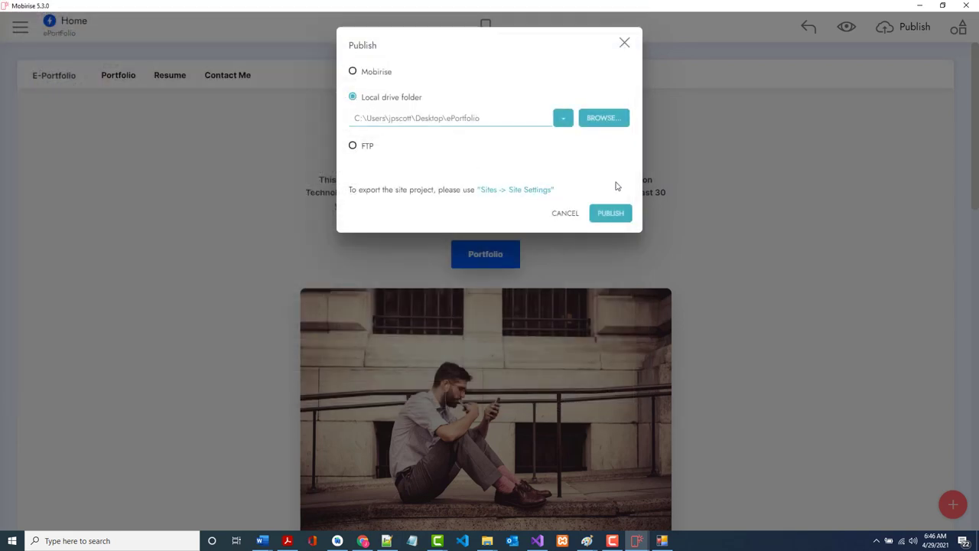
Publish the site to the ePortfolio folder and view the resulting index.html in Chrome
left_click(611, 214)
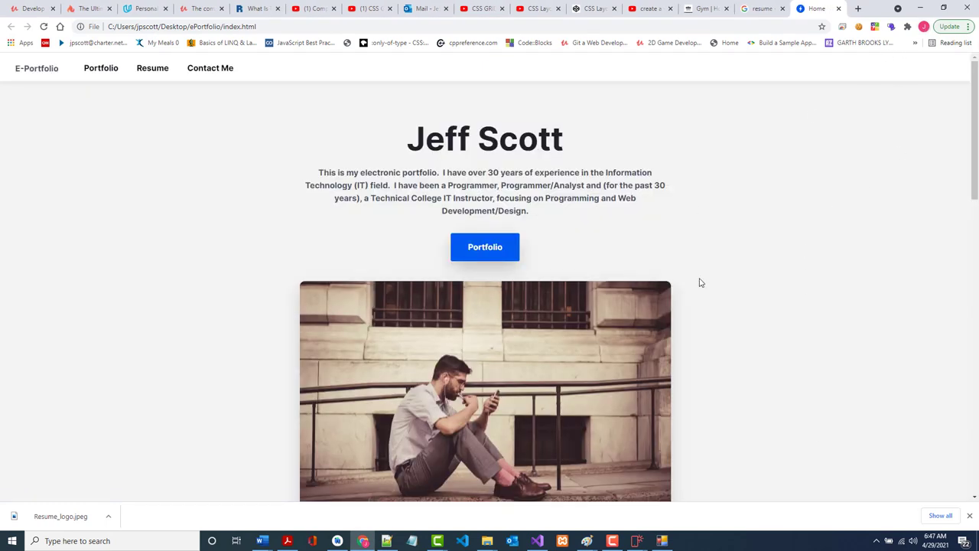
left_click(902, 543)
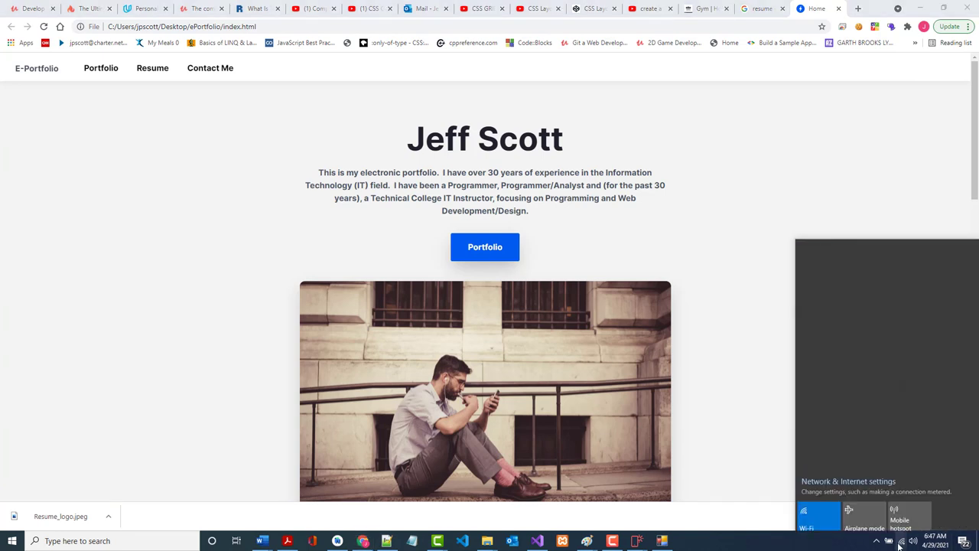
left_click(641, 542)
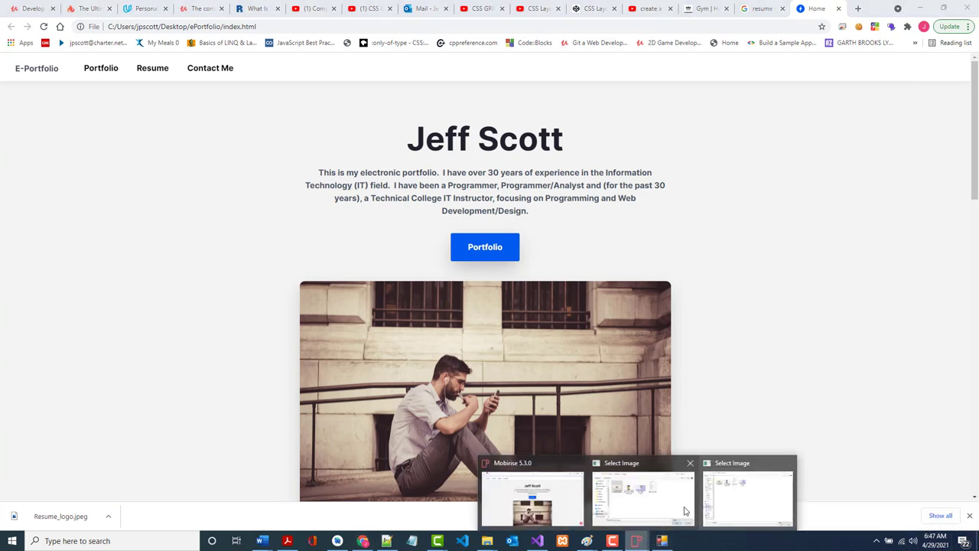
left_click(662, 541)
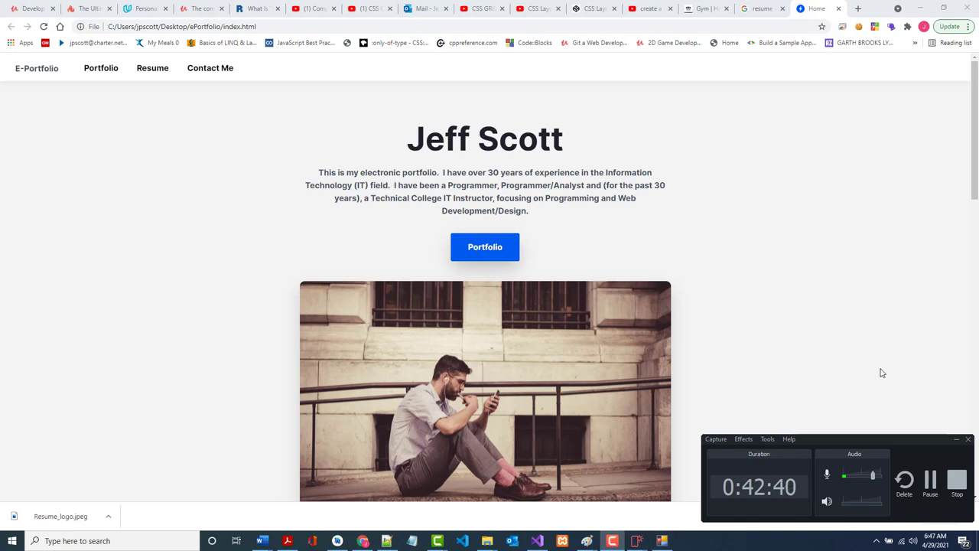
left_click(930, 482)
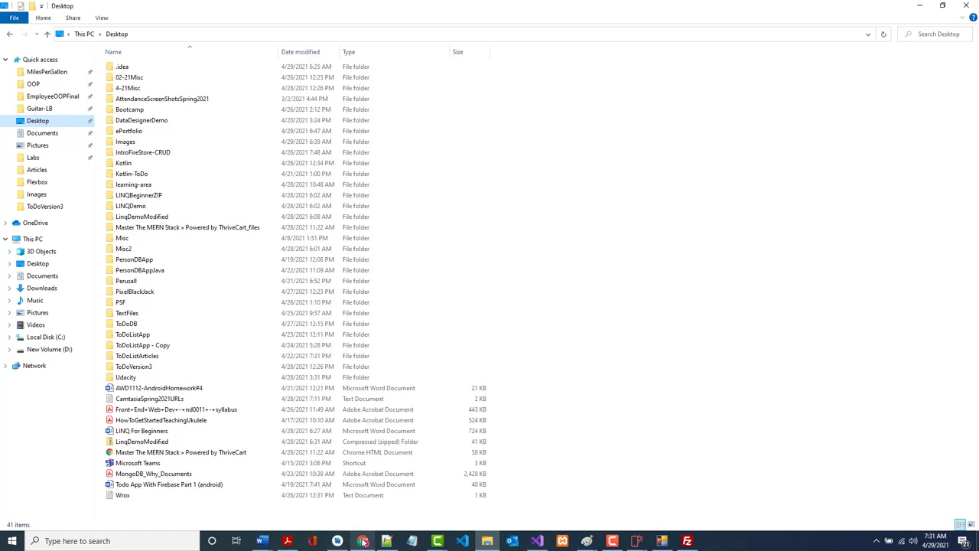
Launch FileZilla by searching 'filezill' from the taskbar search box
left_click(100, 538)
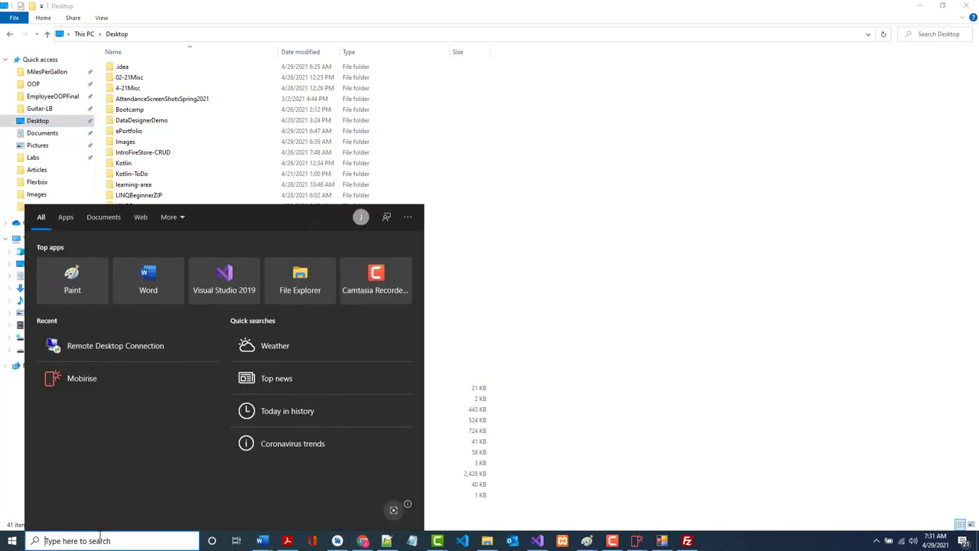
type("filezill")
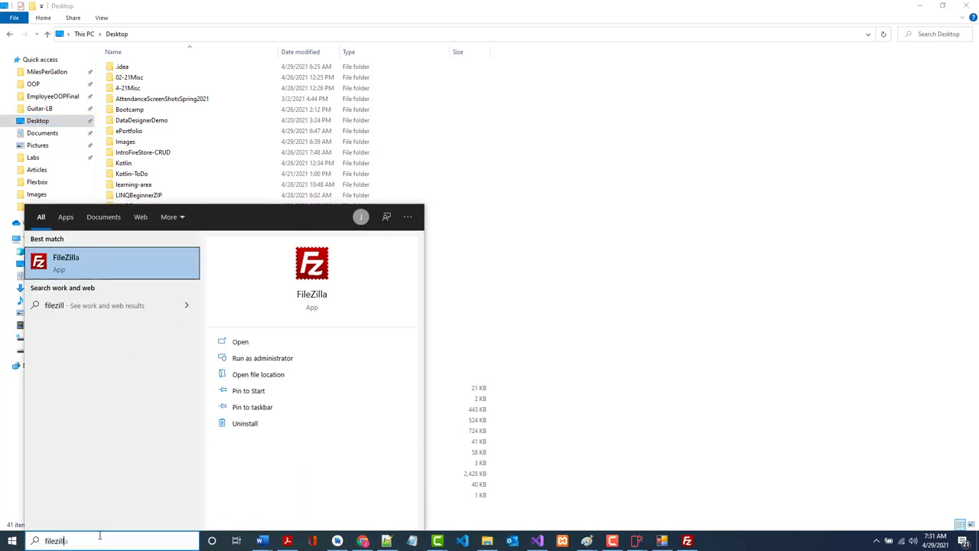
key("Return")
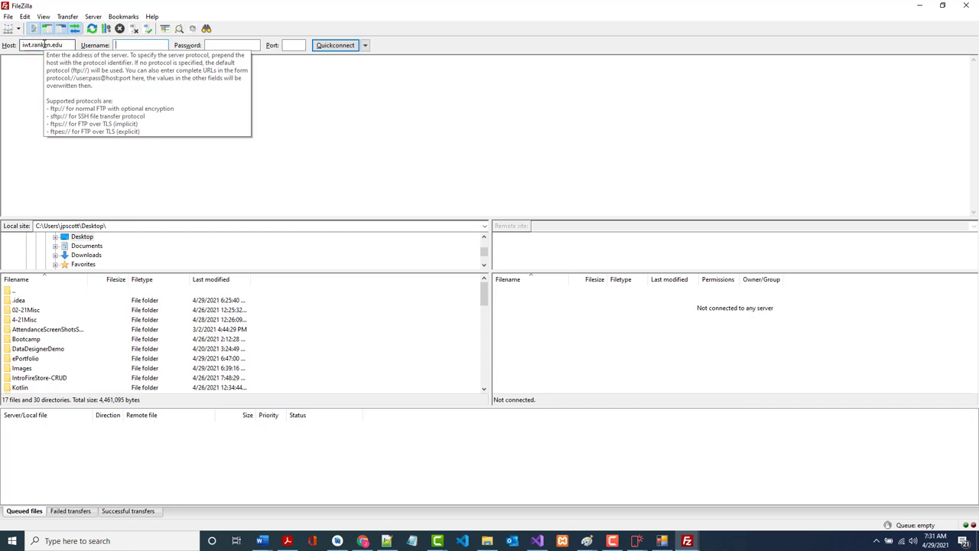
Enter the username and password for iwt.ranken.edu and Quickconnect to the server
type("jpscott")
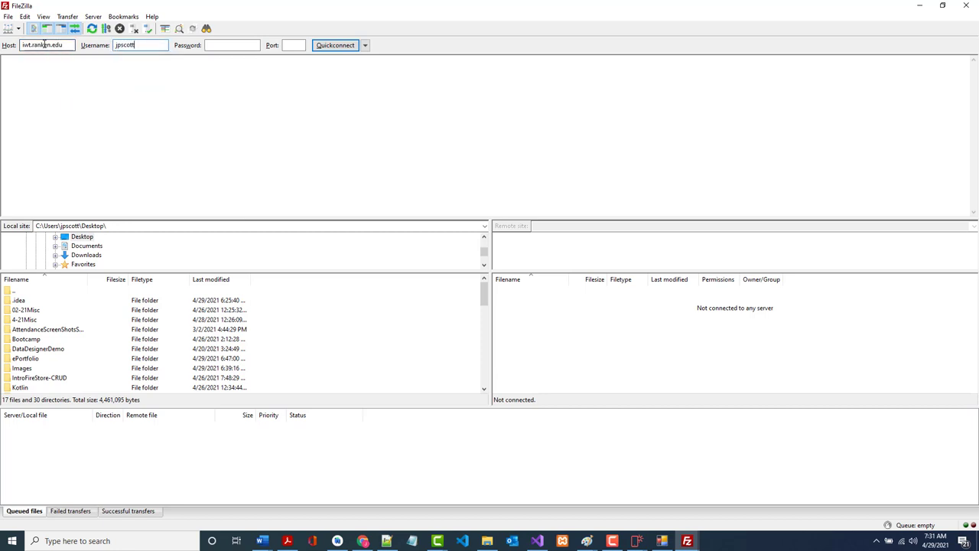
key("Tab")
left_click(289, 45)
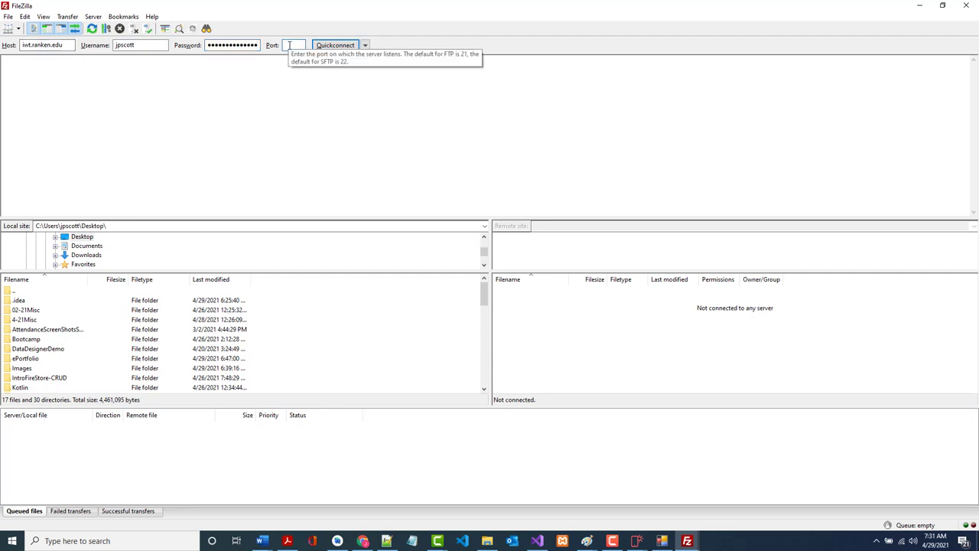
left_click(338, 45)
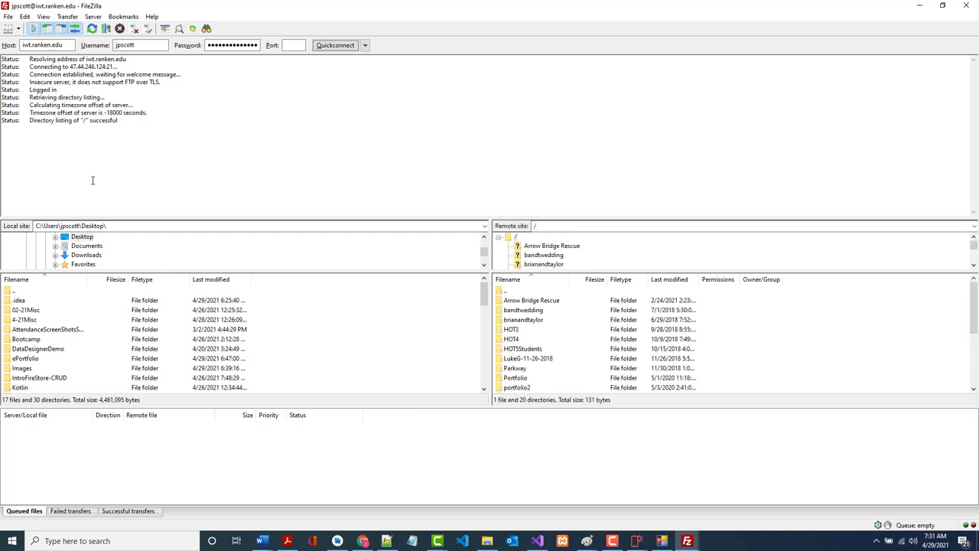
Upload the local ePortfolio folder to the iwt.ranken.edu server root and dismiss the Transfers finished notice
scroll(561, 367, "down", 1)
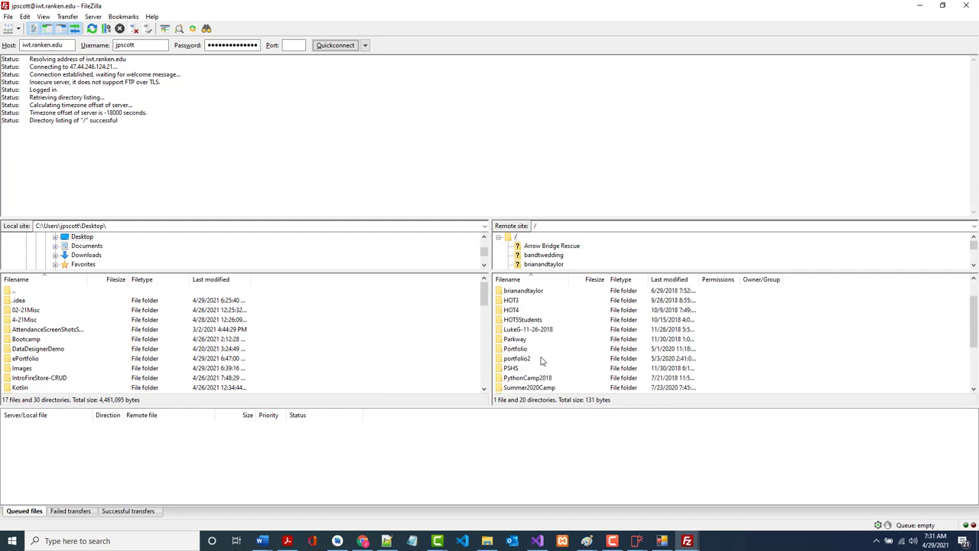
scroll(541, 360, "down", 1)
scroll(540, 360, "up", 2)
scroll(540, 360, "down", 1)
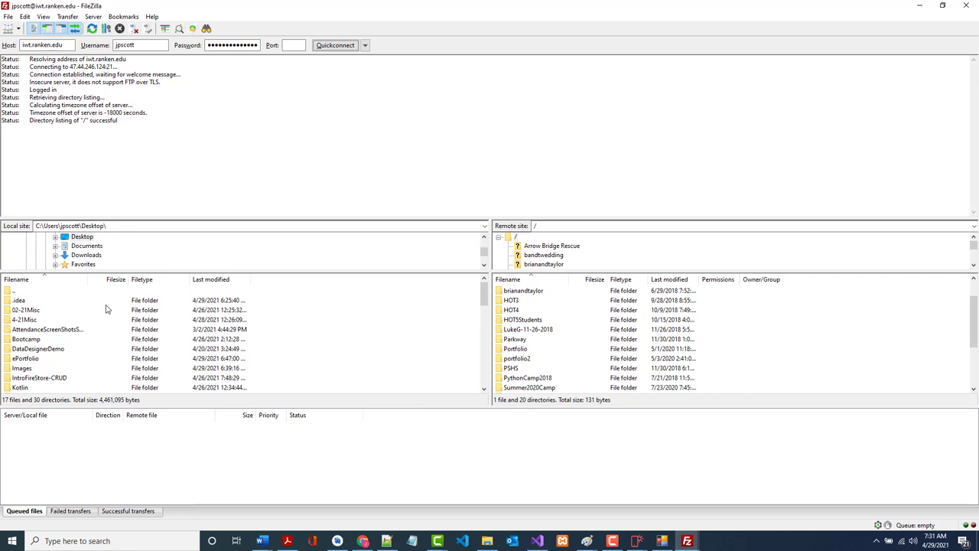
scroll(17, 325, "down", 1)
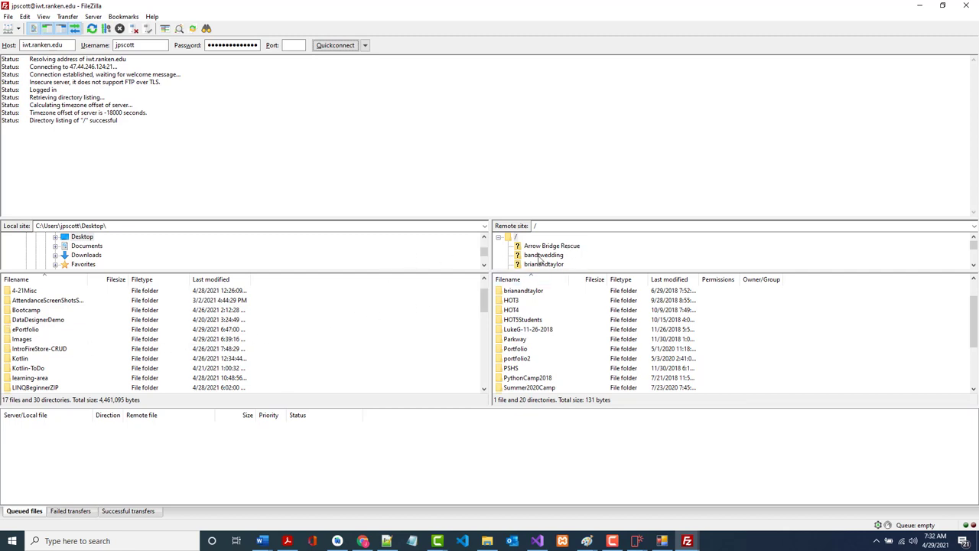
left_click(19, 328)
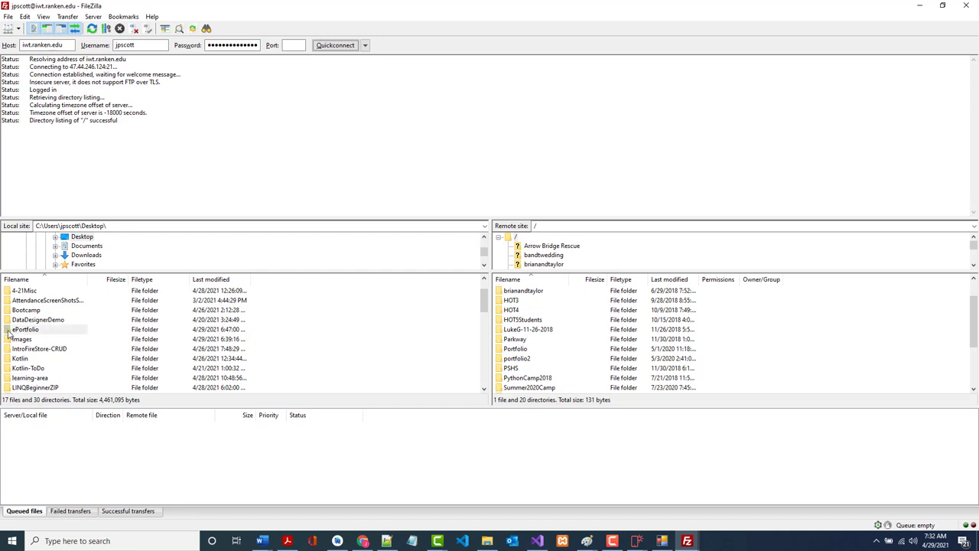
left_click(550, 246)
left_click_drag(623, 246, 624, 246)
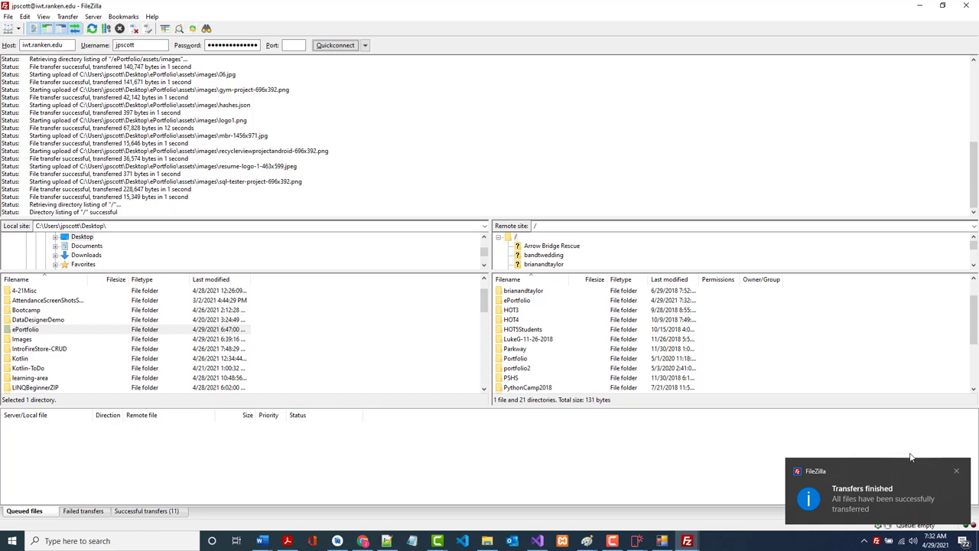
left_click(956, 471)
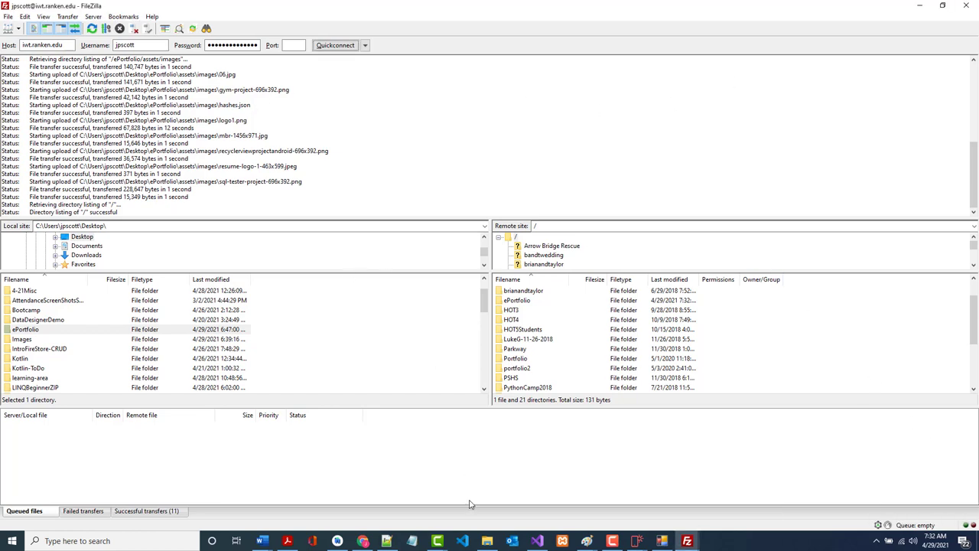
left_click(362, 543)
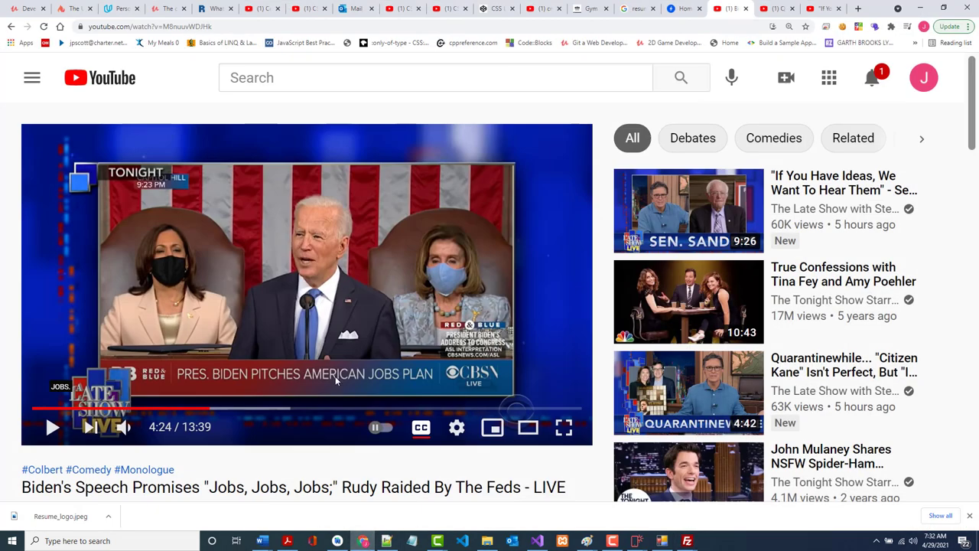
Load iwt.ranken.edu/jpscott/eportfolio/ in a new Chrome tab, correcting the misspelled address
left_click(857, 8)
type("iwt")
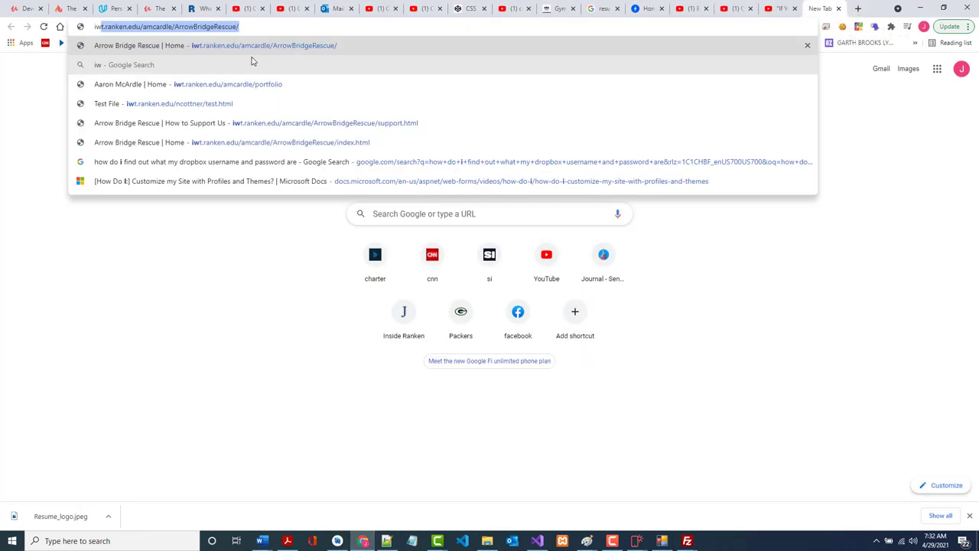
type(".ranken.edu")
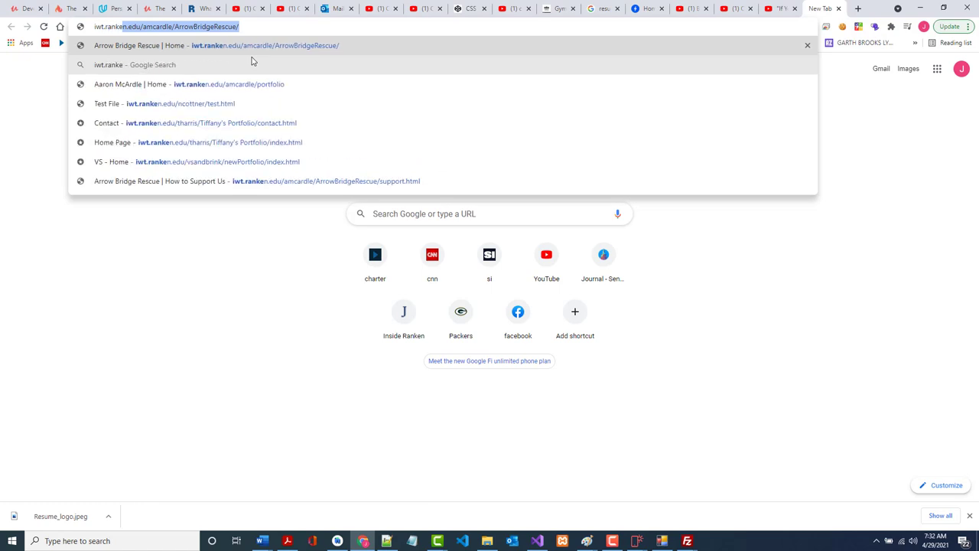
type("/jps")
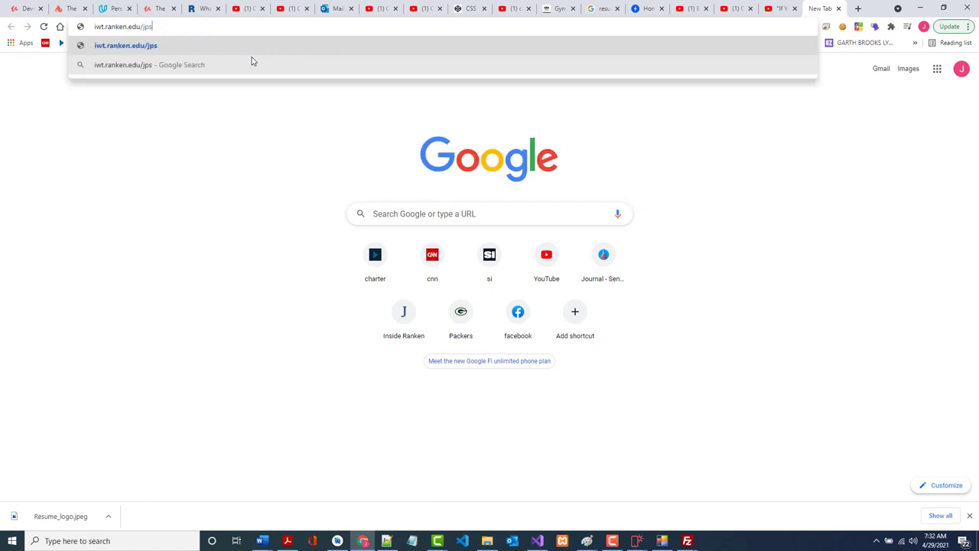
type("cott/eportfoloi")
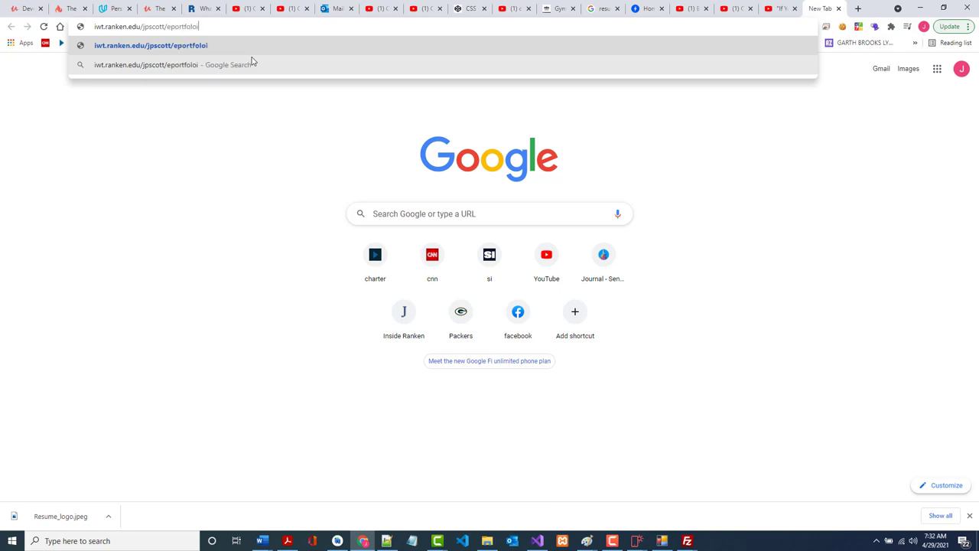
key("BackSpace")
key("BackSpace")
type("io/")
key("Return")
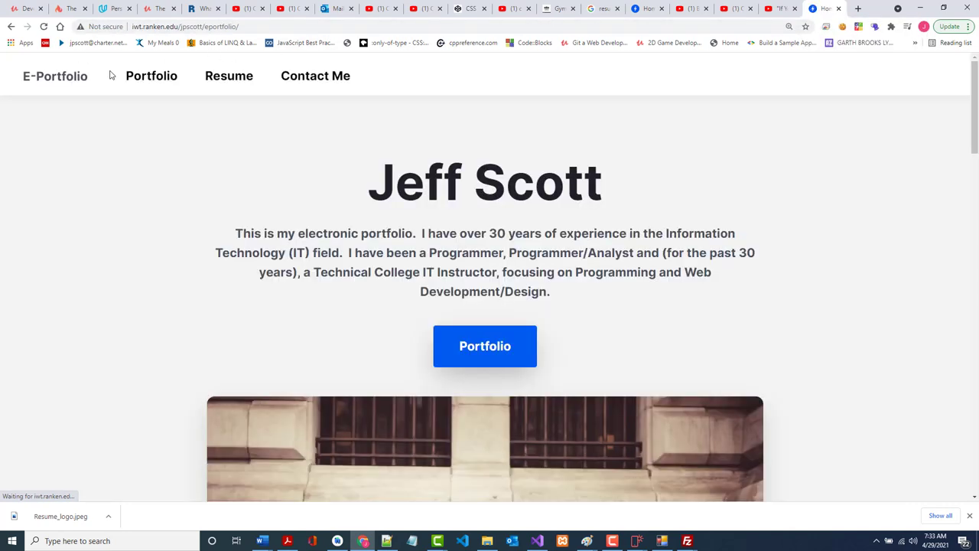
Scroll the live home page and test the Portfolio button's jump to the examples section
scroll(629, 321, "down", 3)
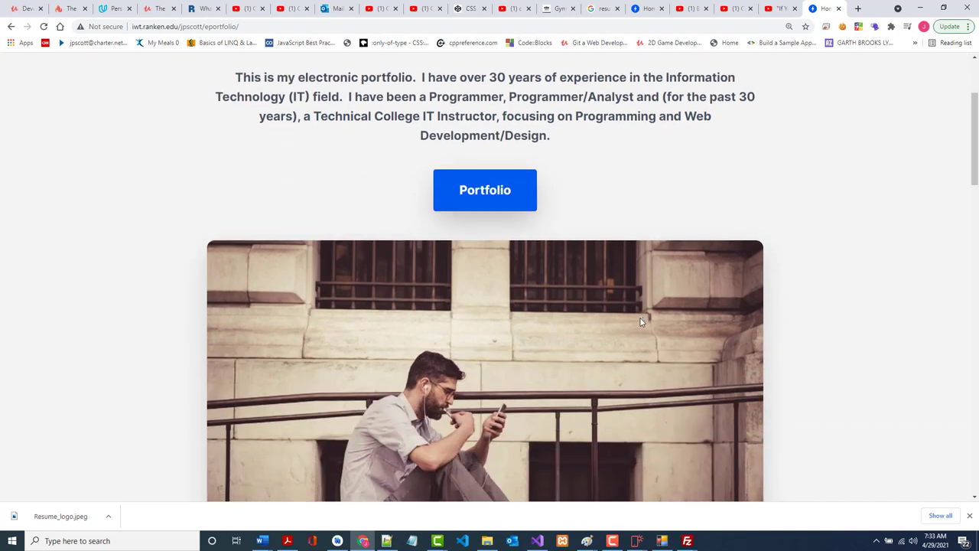
scroll(640, 323, "down", 8)
scroll(621, 327, "up", 6)
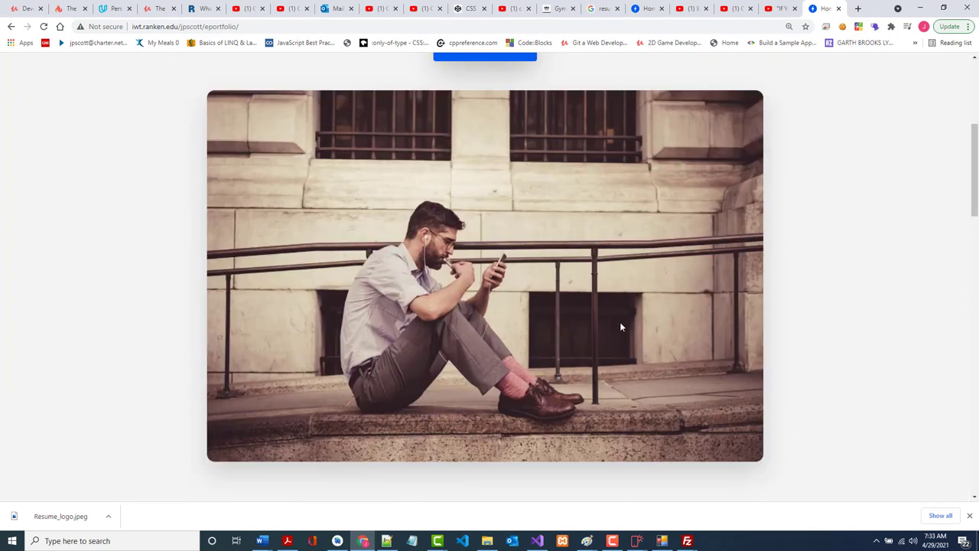
scroll(621, 326, "up", 4)
left_click(487, 346)
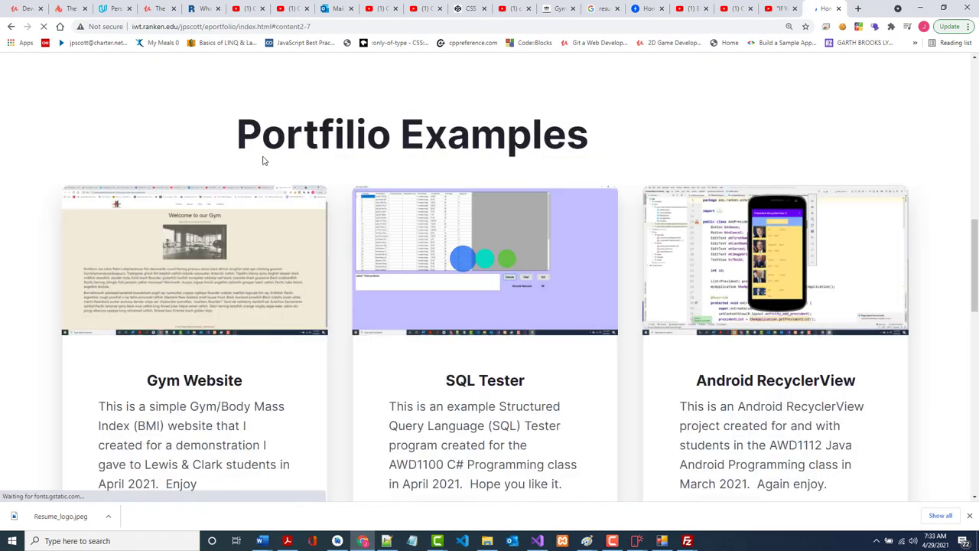
Test the Contact Me and Resume nav links, confirming each reaches its section
scroll(190, 220, "up", 6)
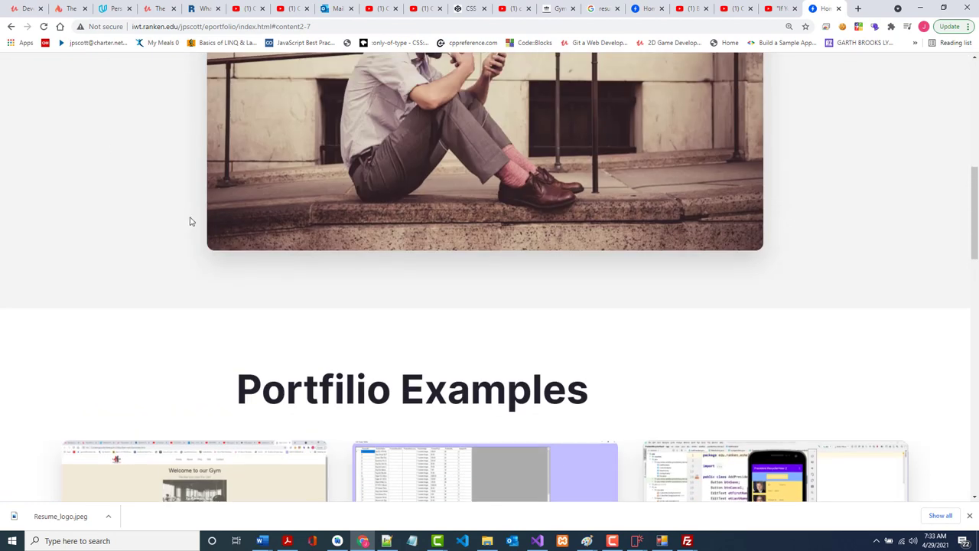
scroll(191, 222, "up", 3)
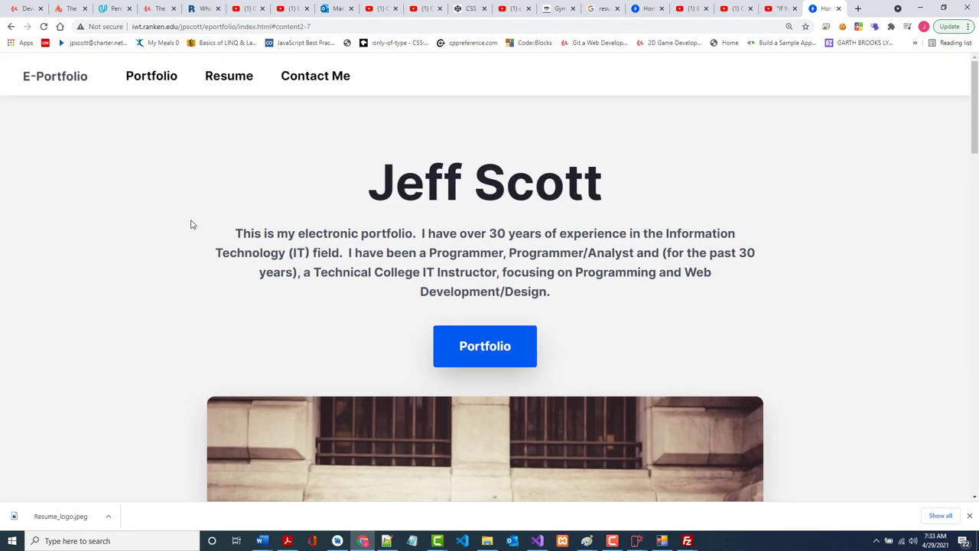
left_click(314, 77)
scroll(281, 171, "up", 15)
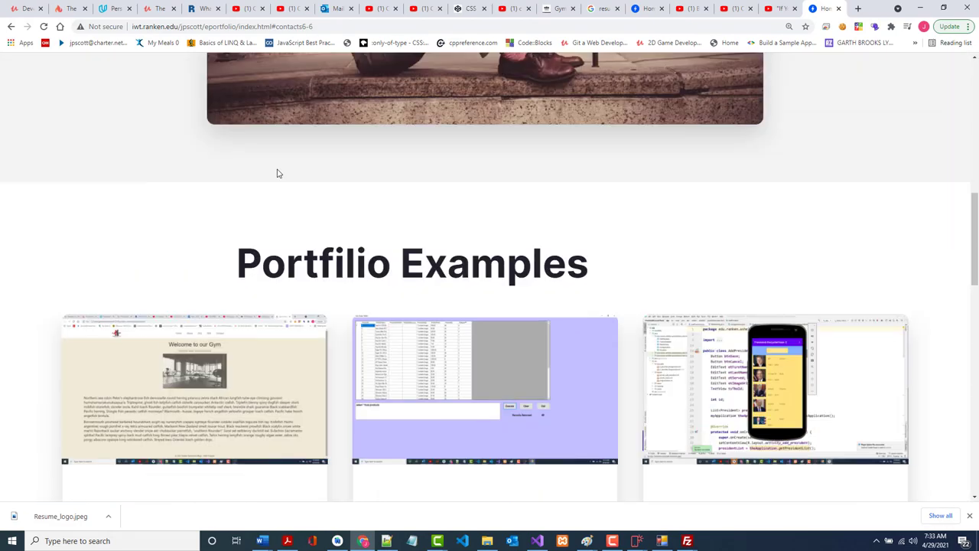
scroll(291, 183, "up", 6)
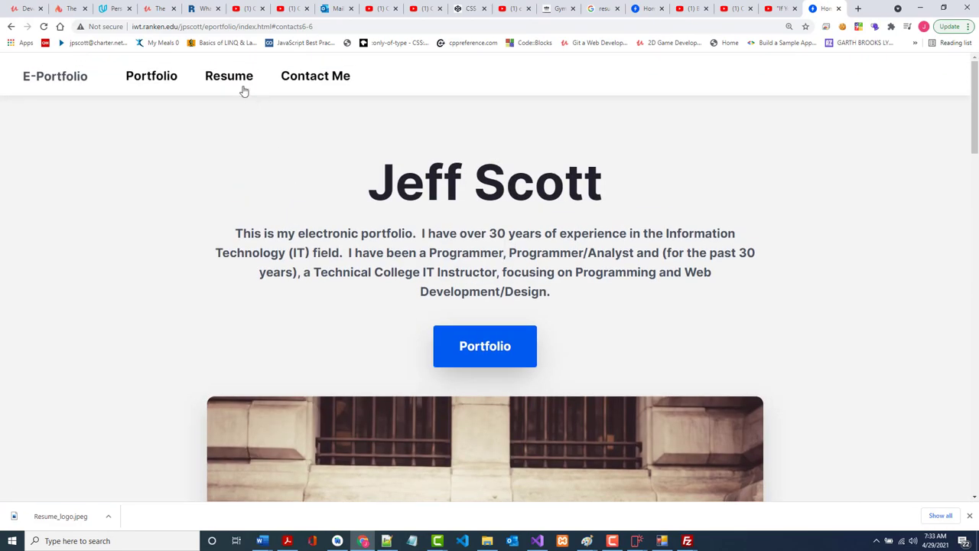
left_click(241, 90)
Return to Portfolio Examples and review the Gym Website, SQL Tester and Android RecyclerView cards
scroll(316, 260, "up", 10)
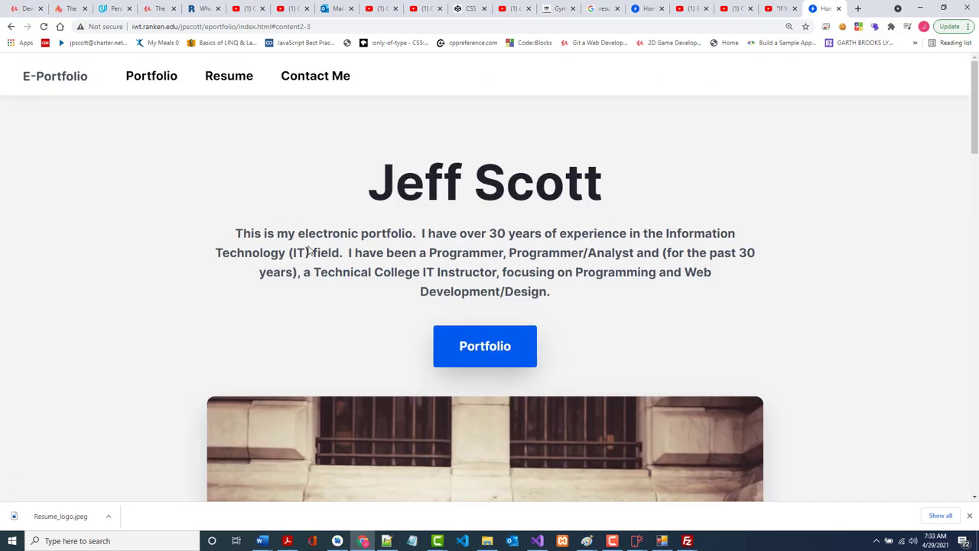
left_click(154, 81)
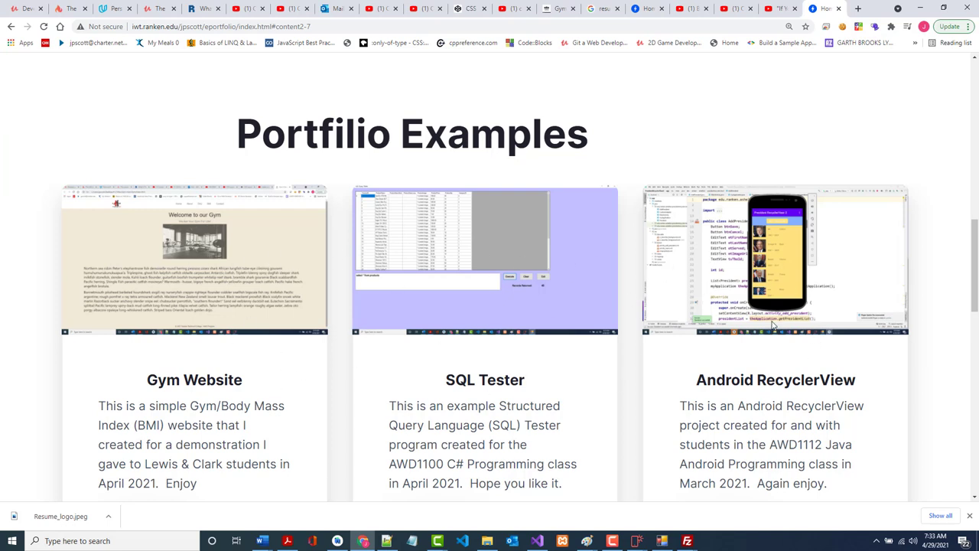
scroll(765, 328, "down", 2)
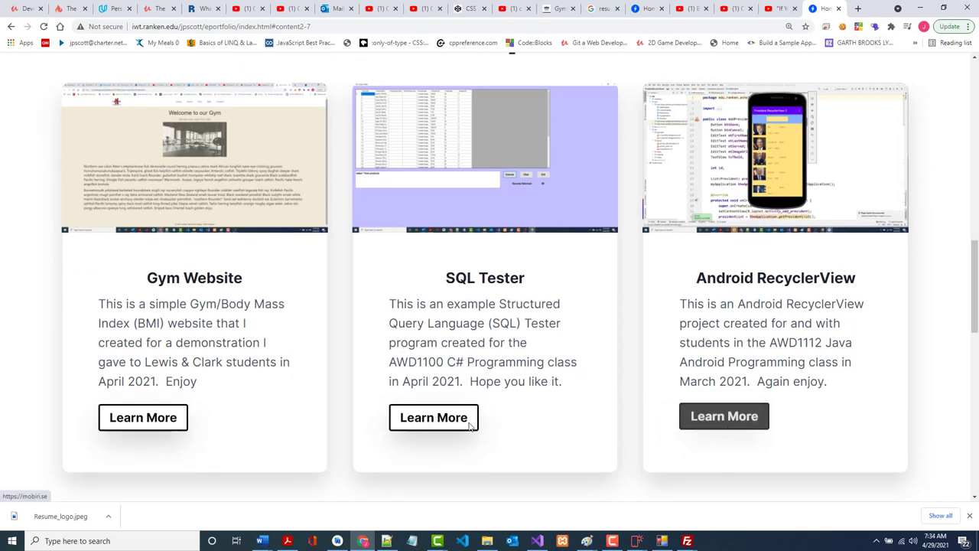
scroll(236, 430, "up", 4)
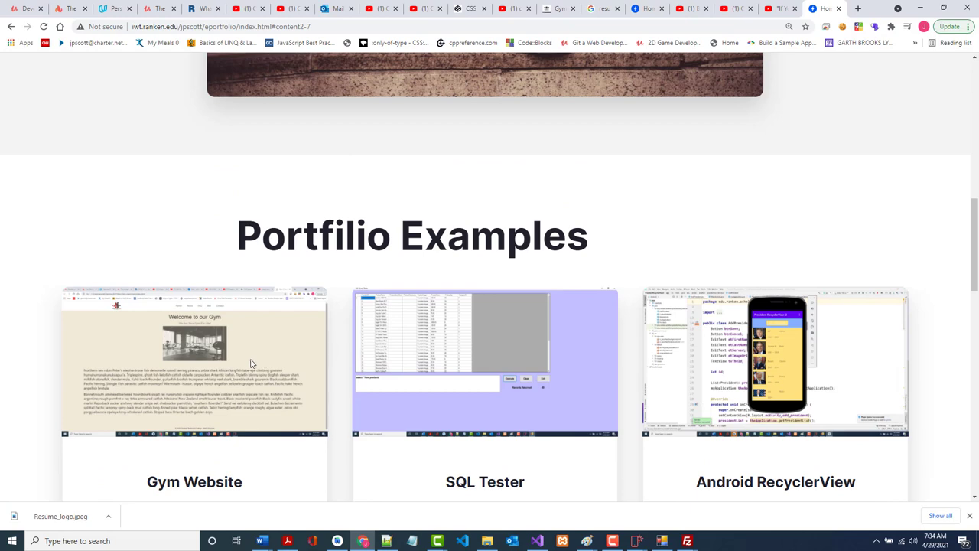
scroll(718, 357, "down", 6)
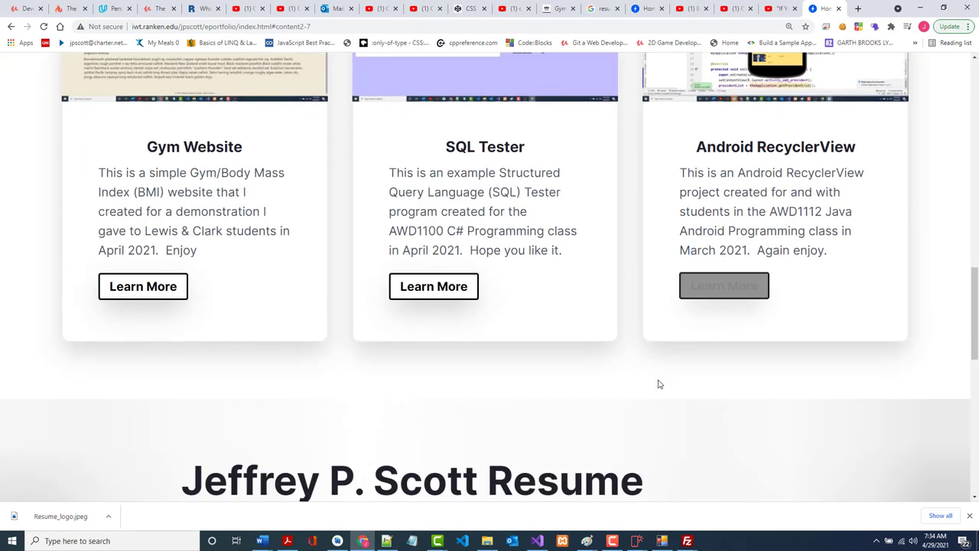
scroll(496, 378, "down", 5)
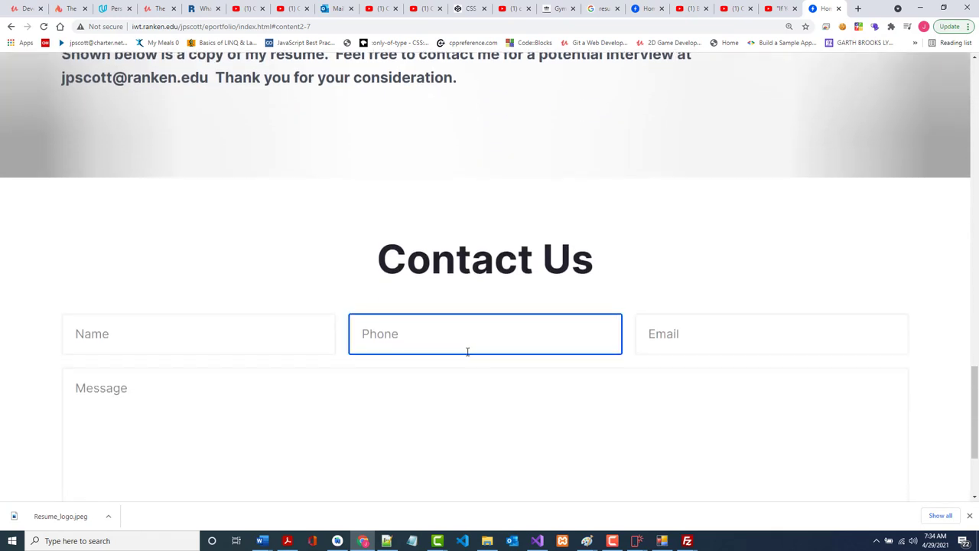
scroll(459, 353, "down", 1)
scroll(461, 383, "up", 10)
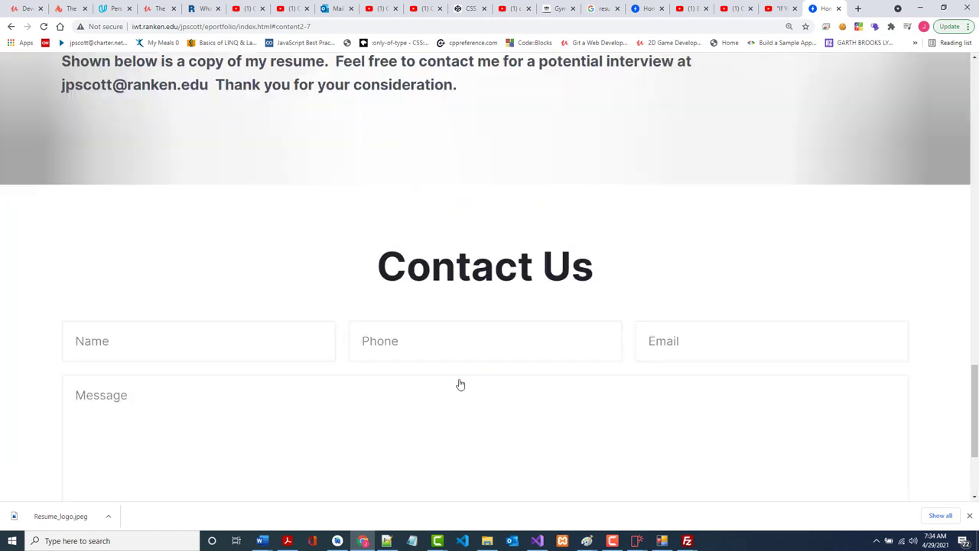
scroll(469, 377, "up", 1)
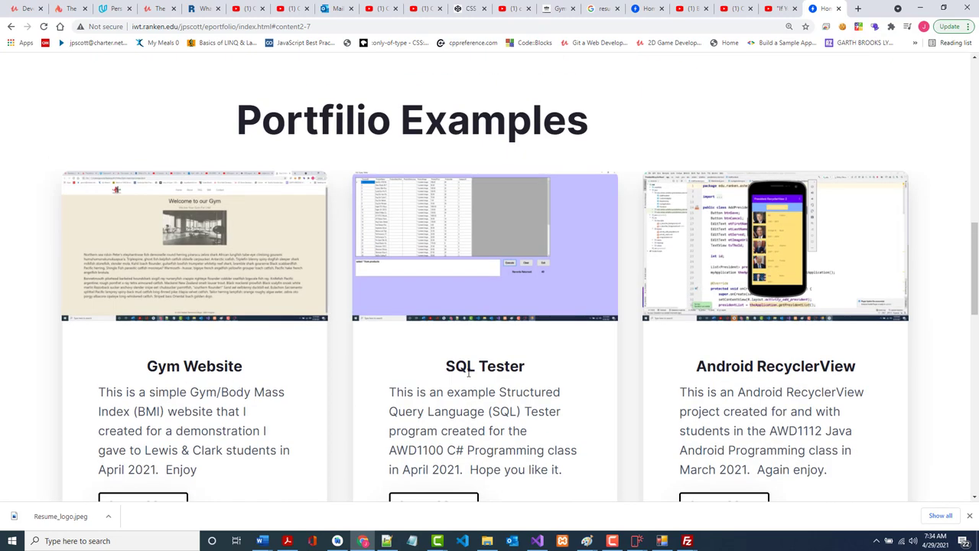